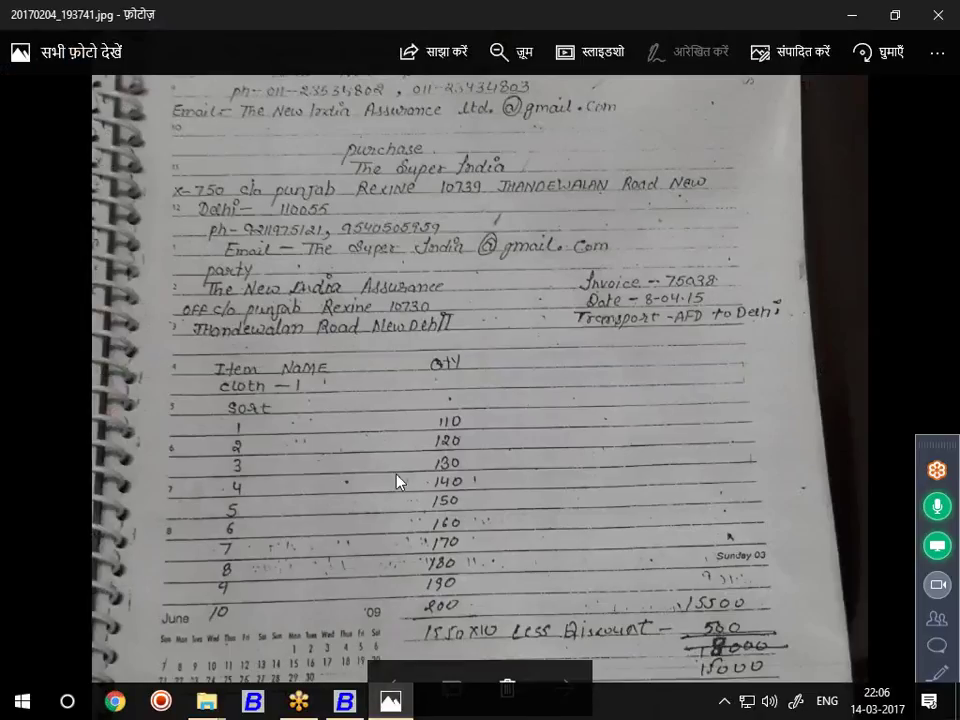
Look over the handwritten purchase bill in the photo and mute the two other attendees in GoToMeeting
left_click_drag(399, 482, 398, 587)
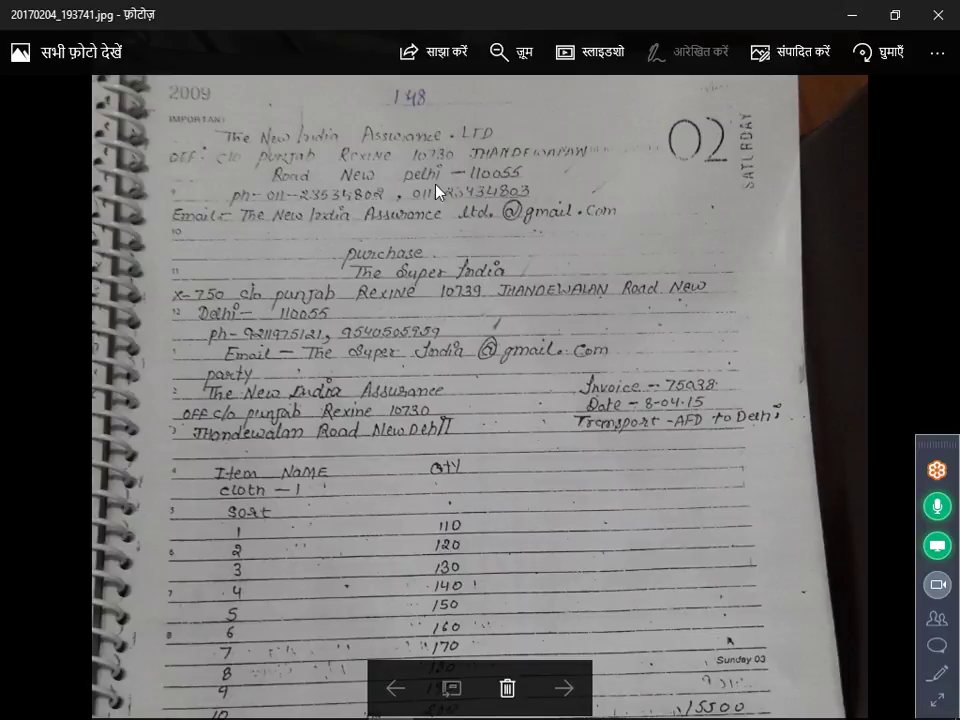
left_click_drag(429, 446, 382, 243)
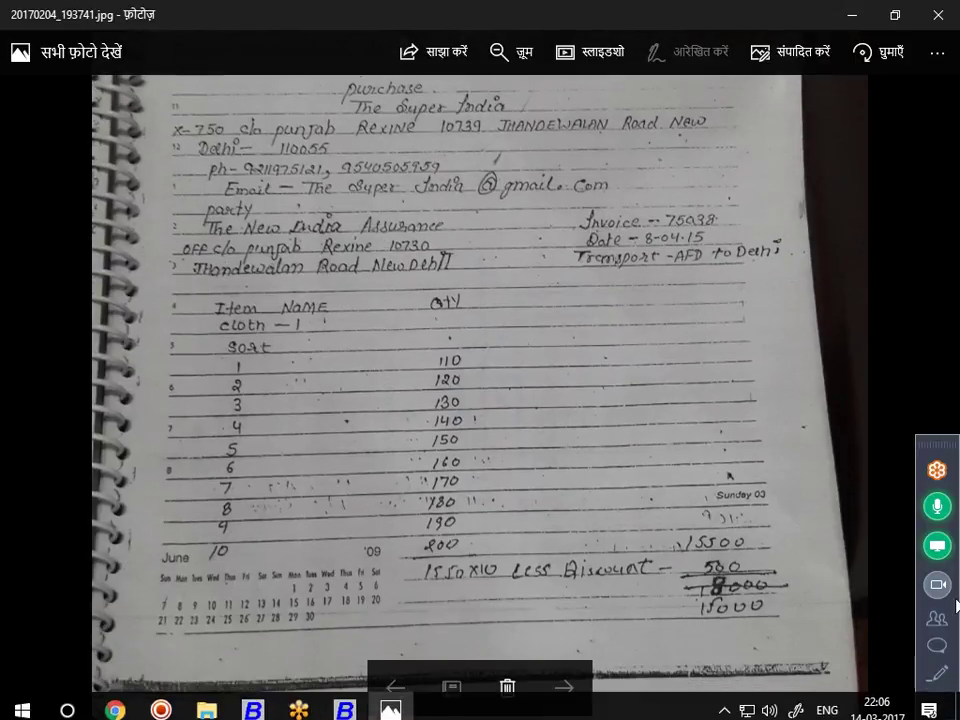
left_click(946, 650)
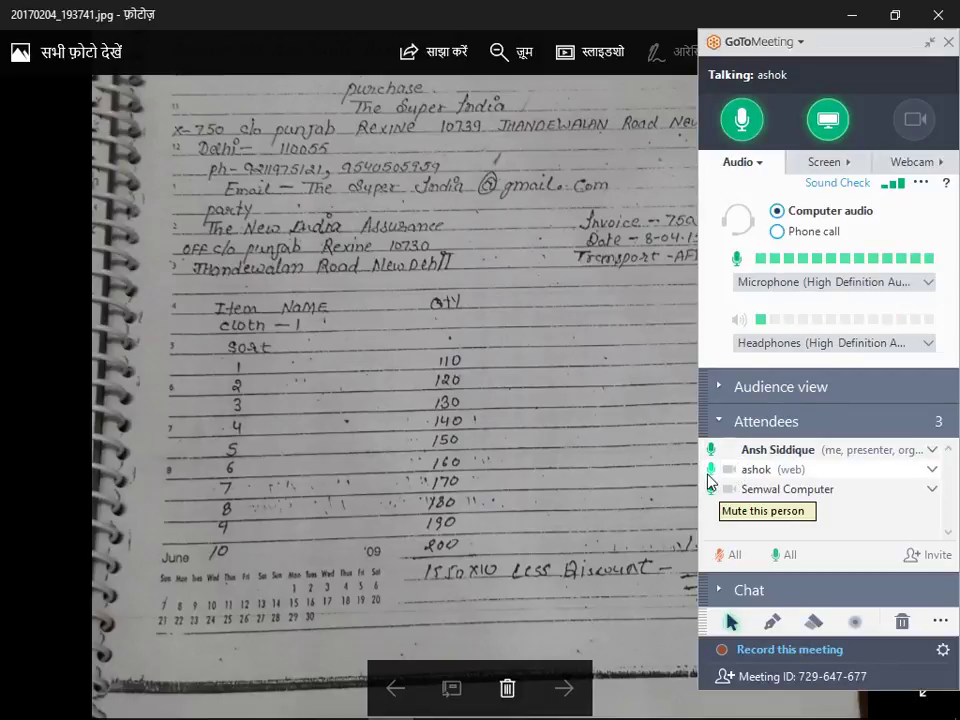
left_click(711, 469)
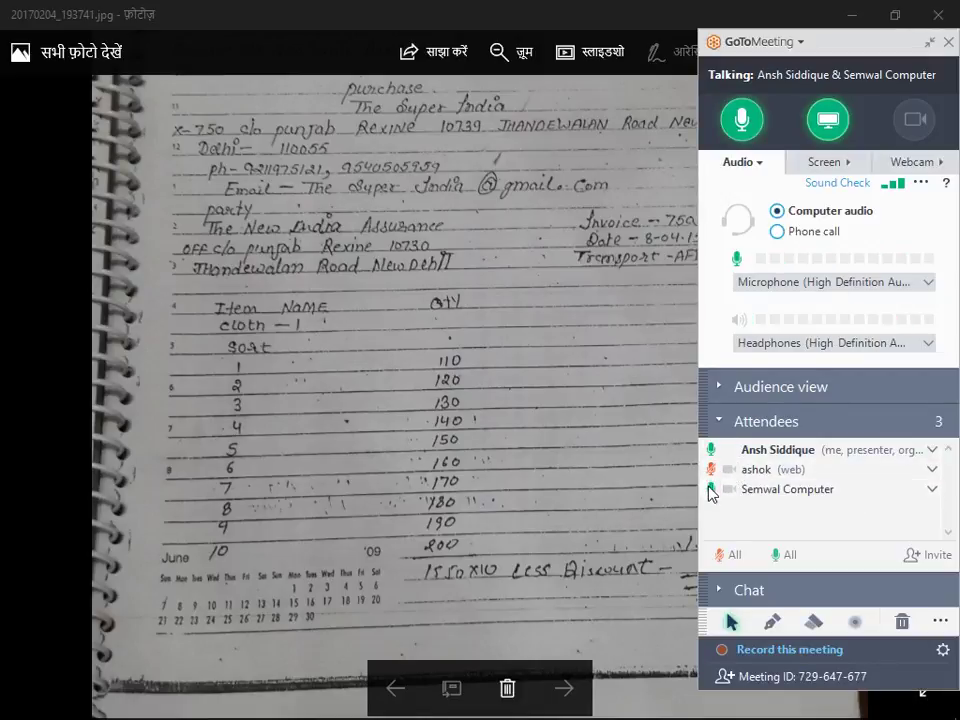
left_click(711, 490)
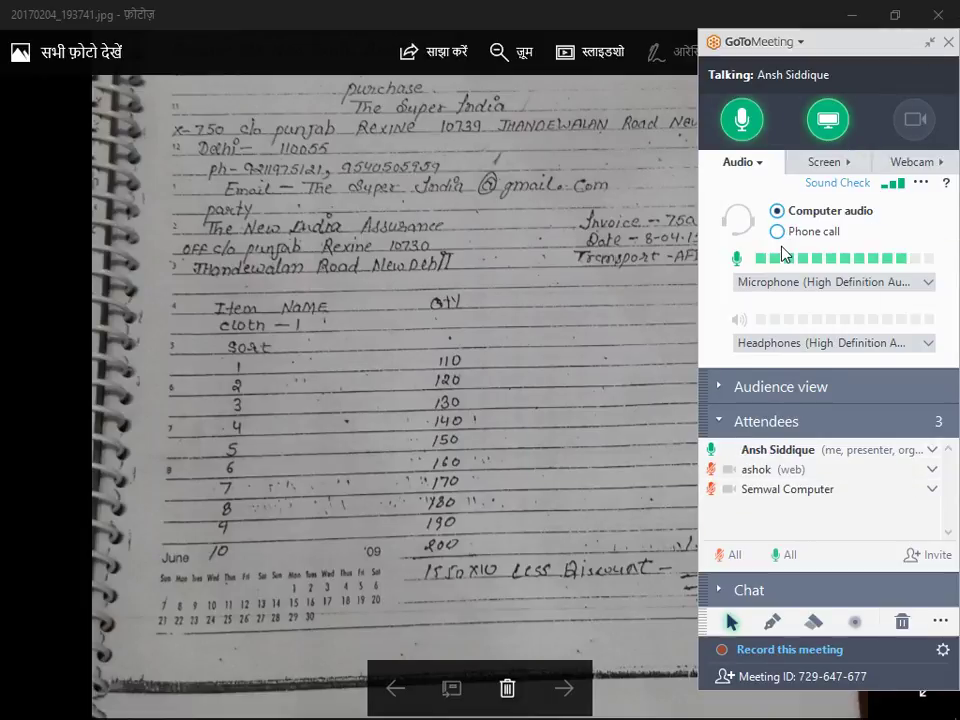
left_click(929, 47)
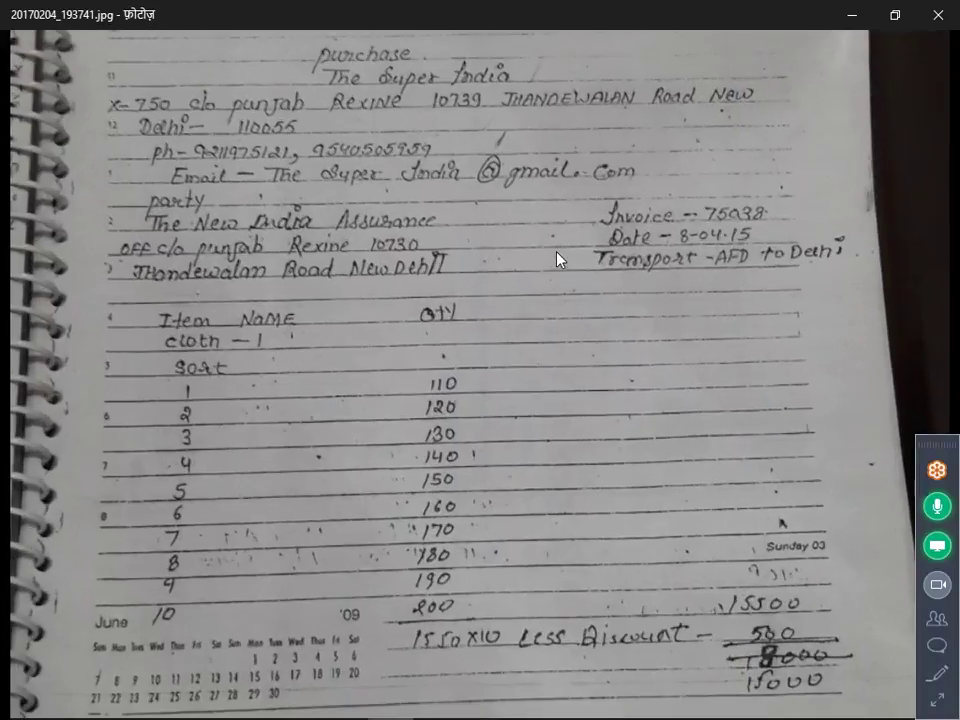
Switch to Busy and close the open company, making a normal backup of all financial years to E:\BKP14\TUE
scroll(544, 461, "up", 3)
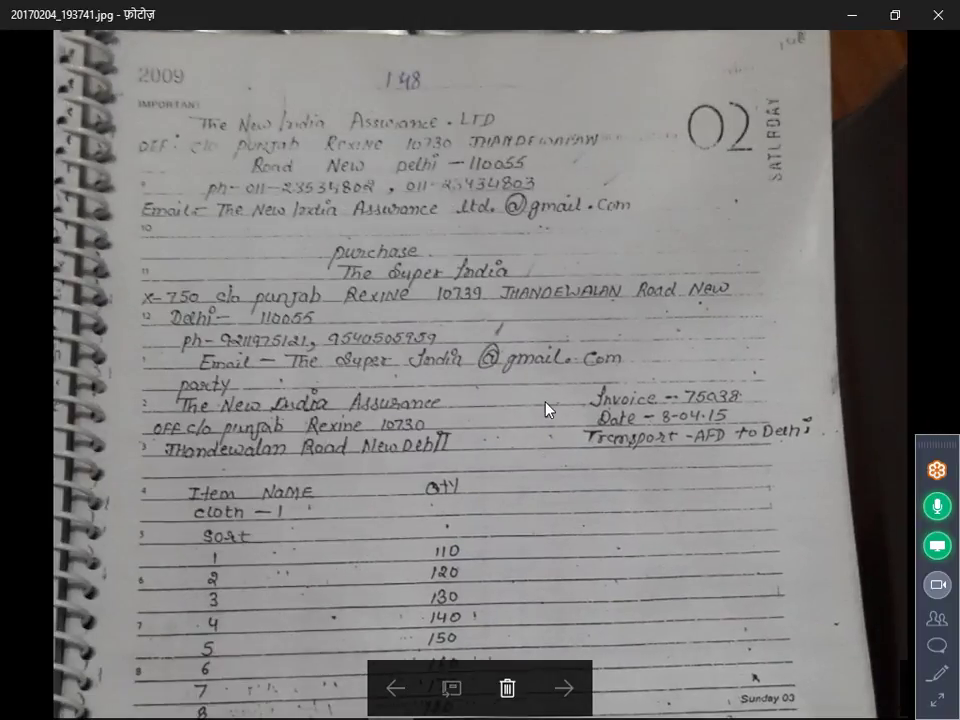
scroll(531, 454, "down", 1)
key("alt+Tab")
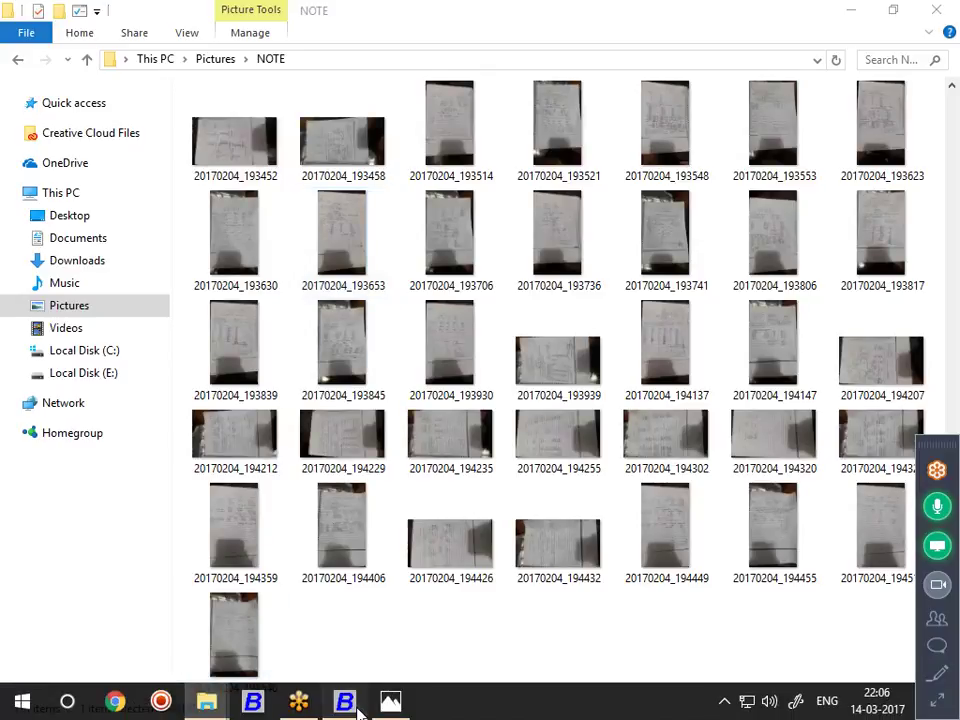
left_click(344, 701)
left_click(48, 29)
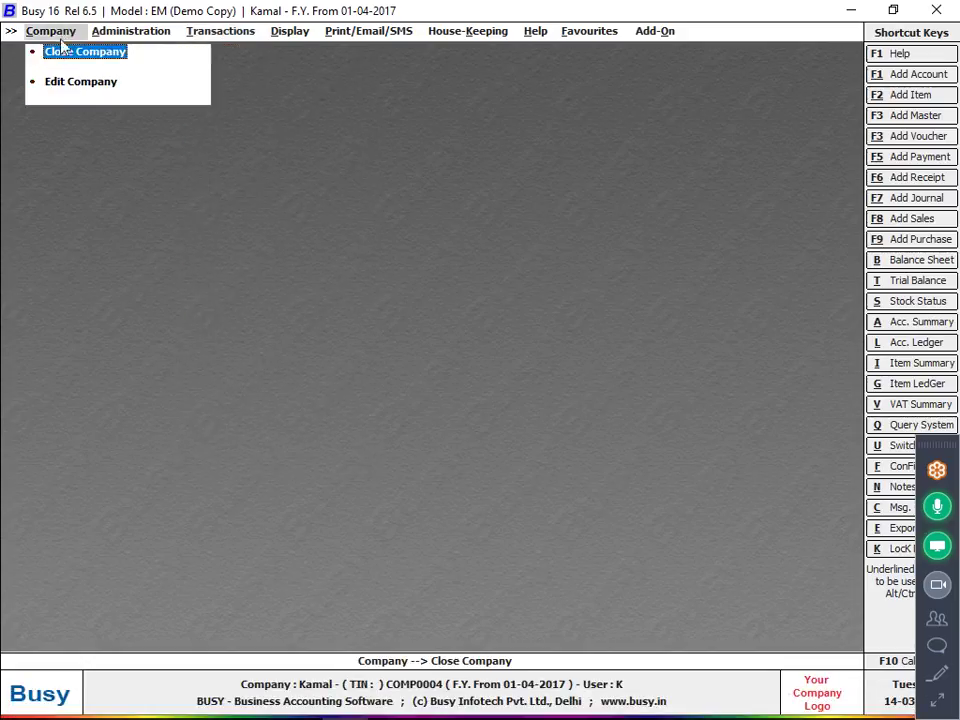
left_click(62, 51)
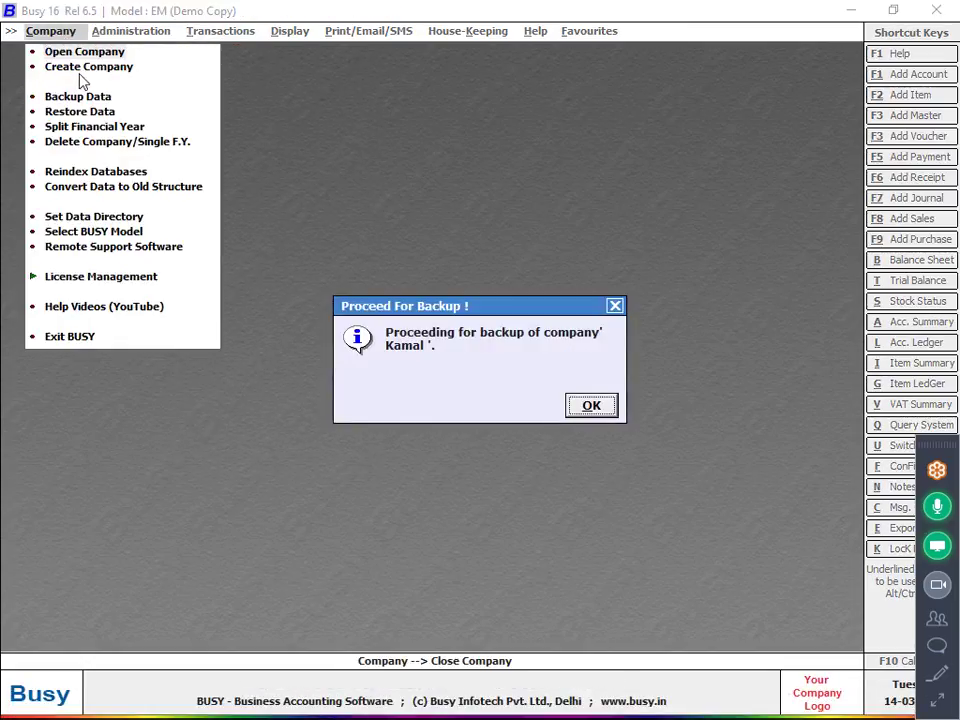
left_click(594, 412)
left_click(300, 352)
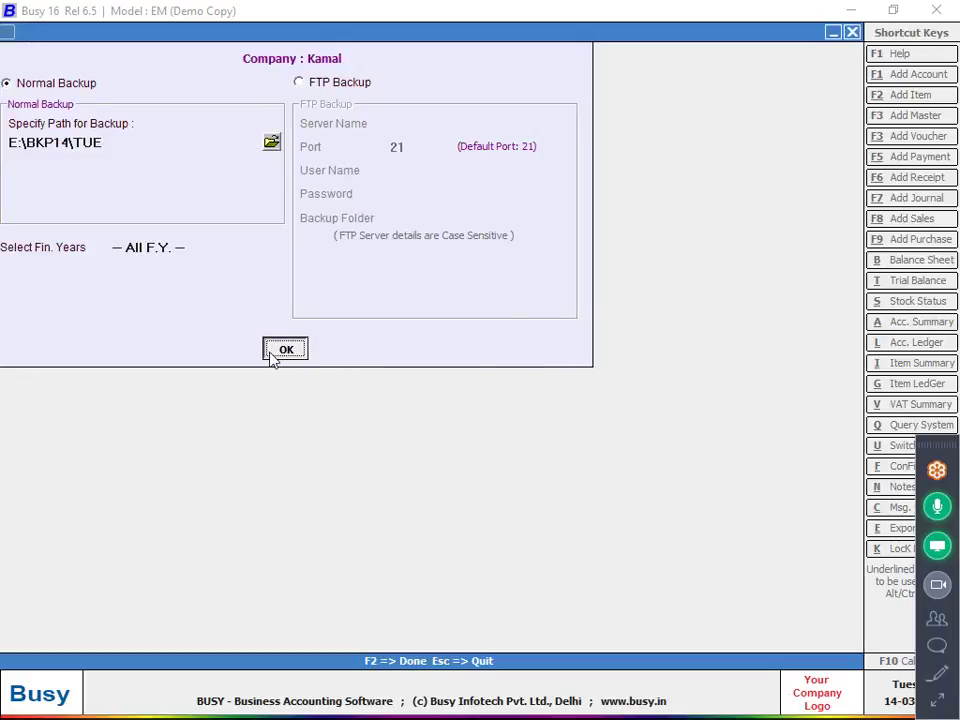
left_click(272, 357)
left_click(512, 412)
left_click(518, 409)
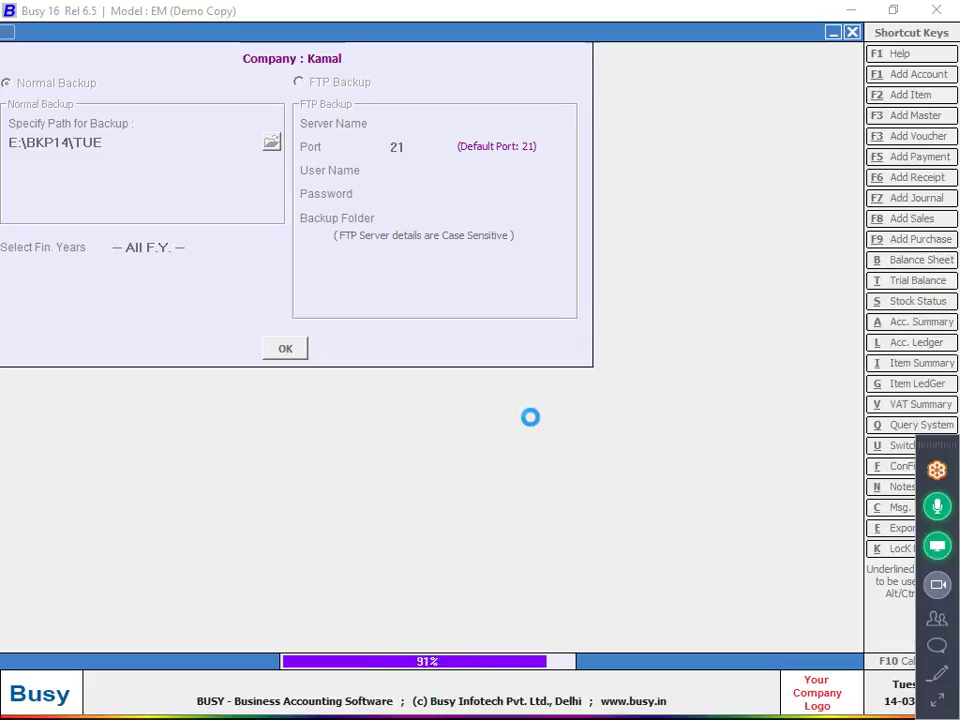
key("Return")
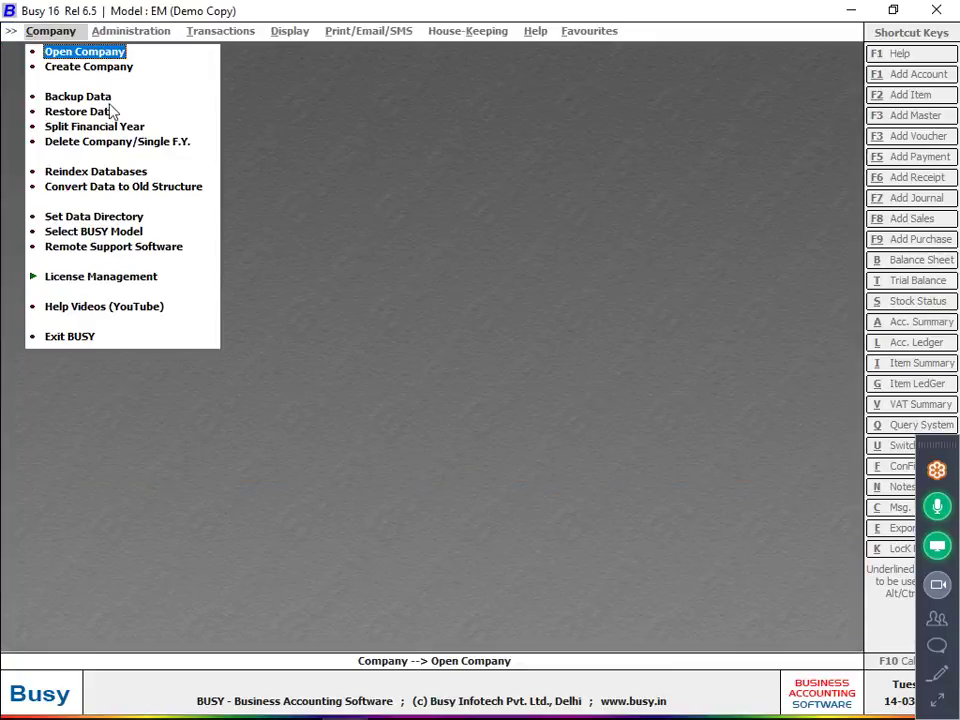
Create a new company with THE NEW IND INS as name and print name, keeping the other defaults, and save it
left_click(101, 68)
type("THE")
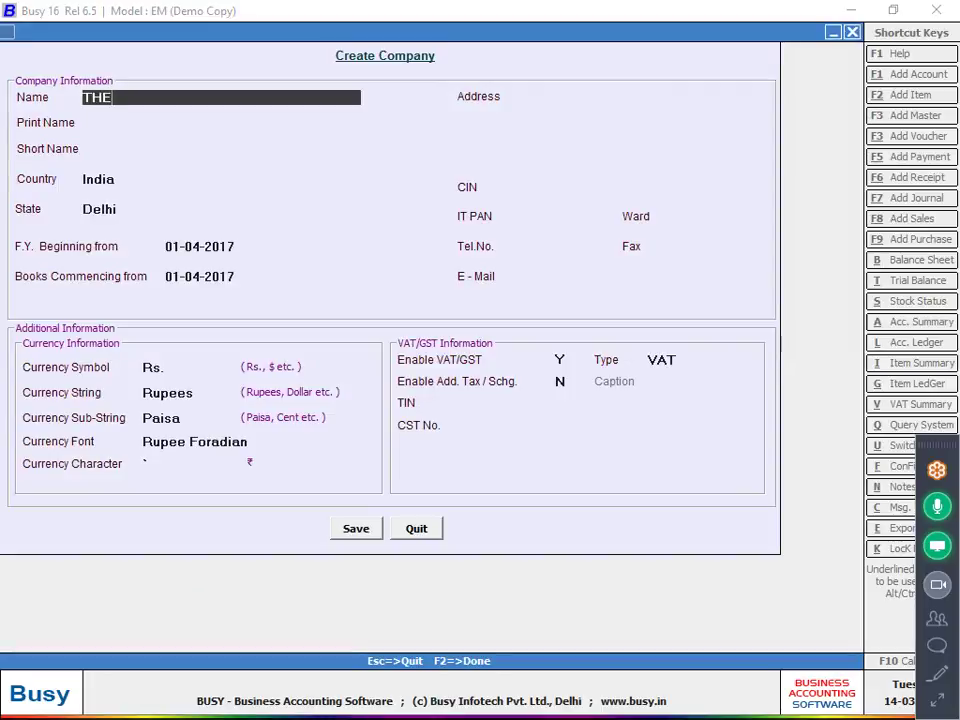
type(" NEW IND INS")
key("Return")
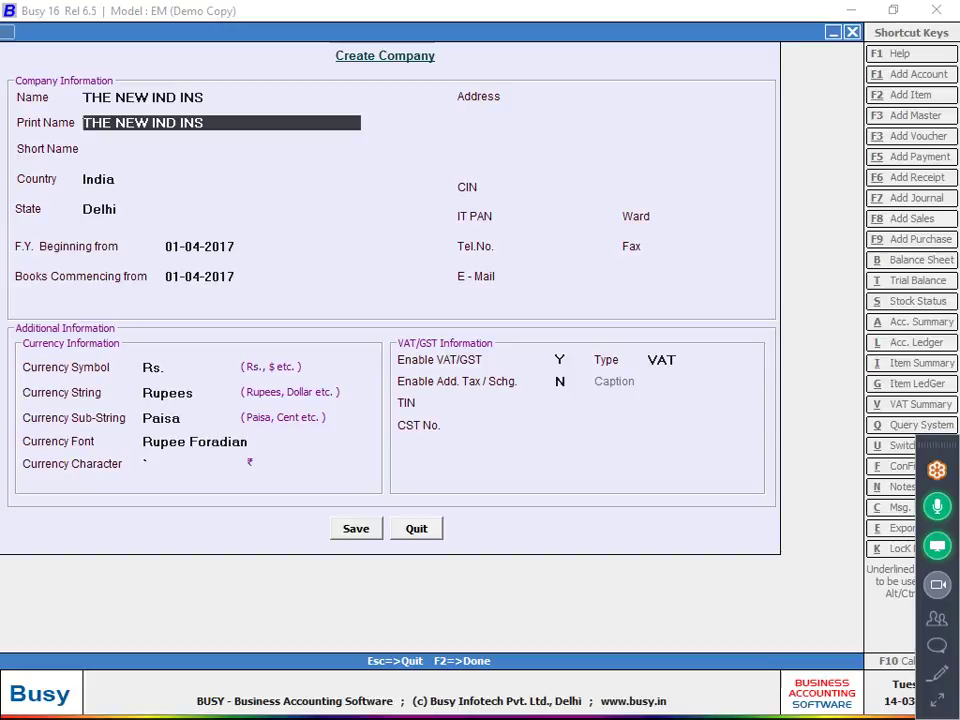
key("F2")
key("Return")
key("Return")
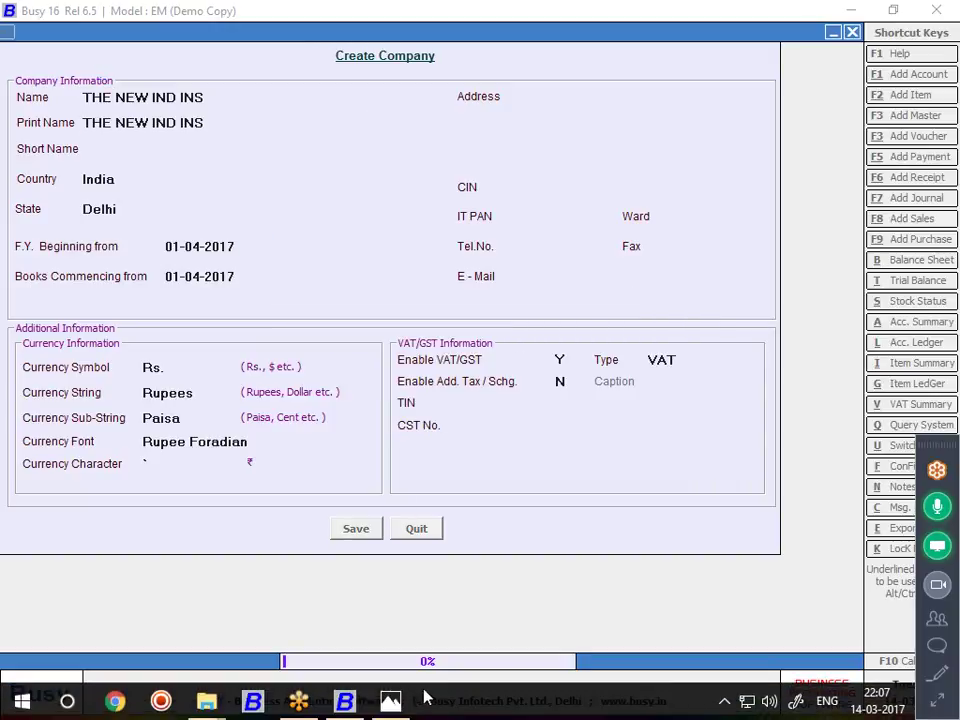
Switch to the bill photo in Photos and examine the supplier, invoice details, item sorts, quantities, discount and total
left_click(391, 700)
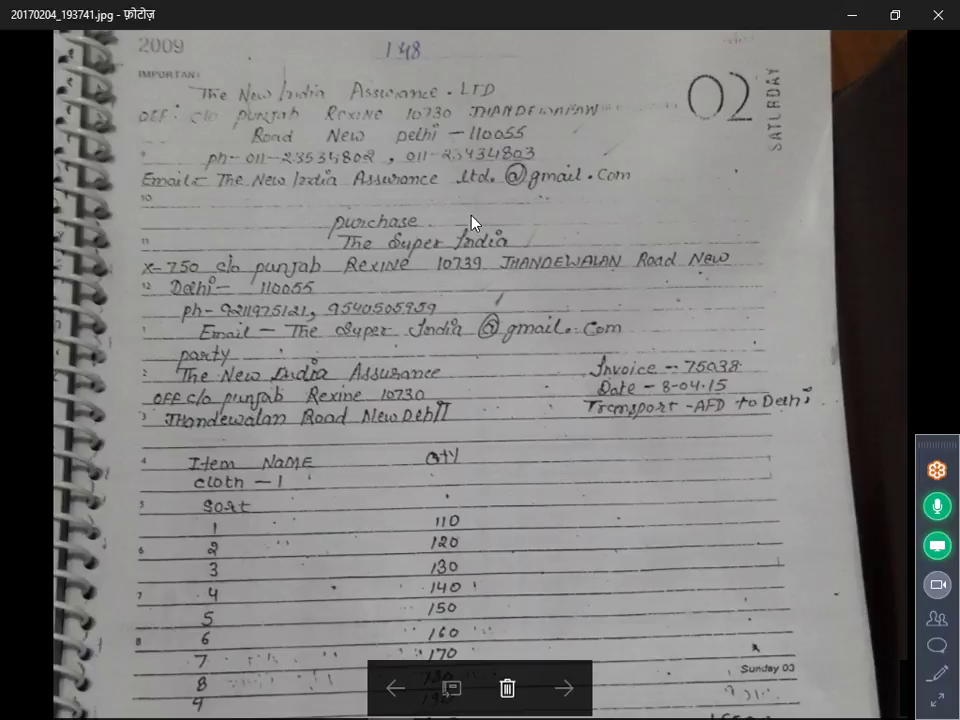
scroll(415, 326, "down", 1)
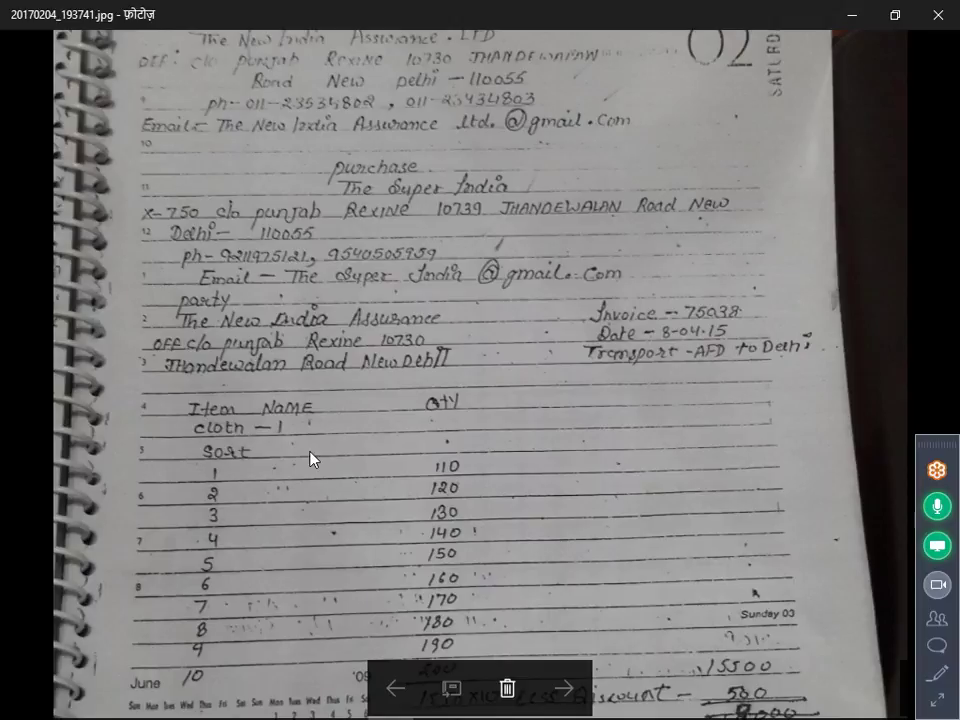
scroll(339, 386, "down", 1)
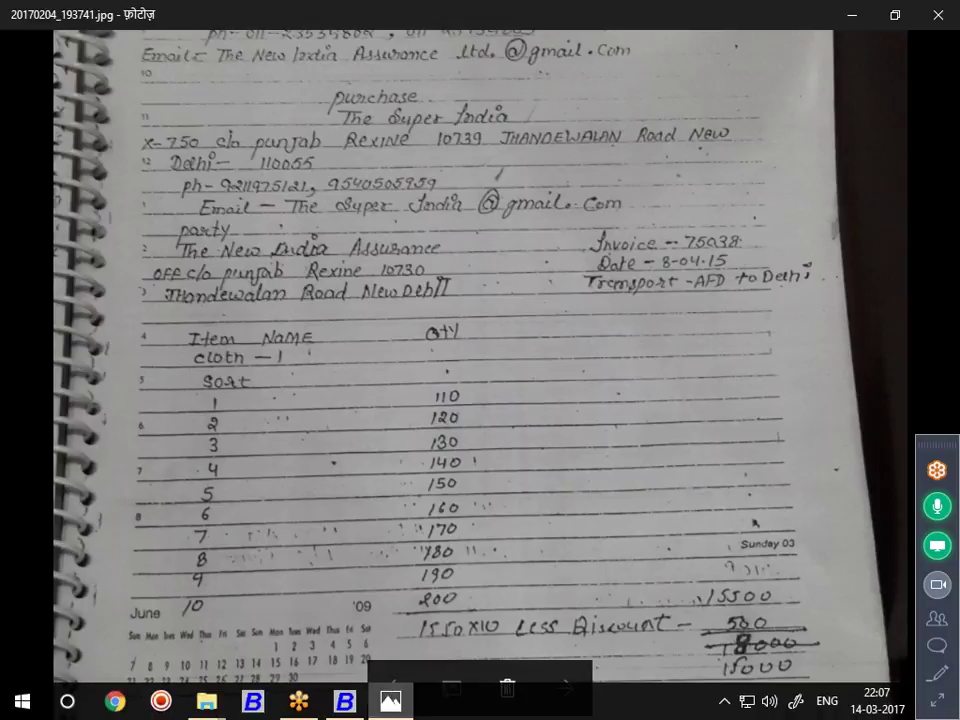
mouse_move(390, 700)
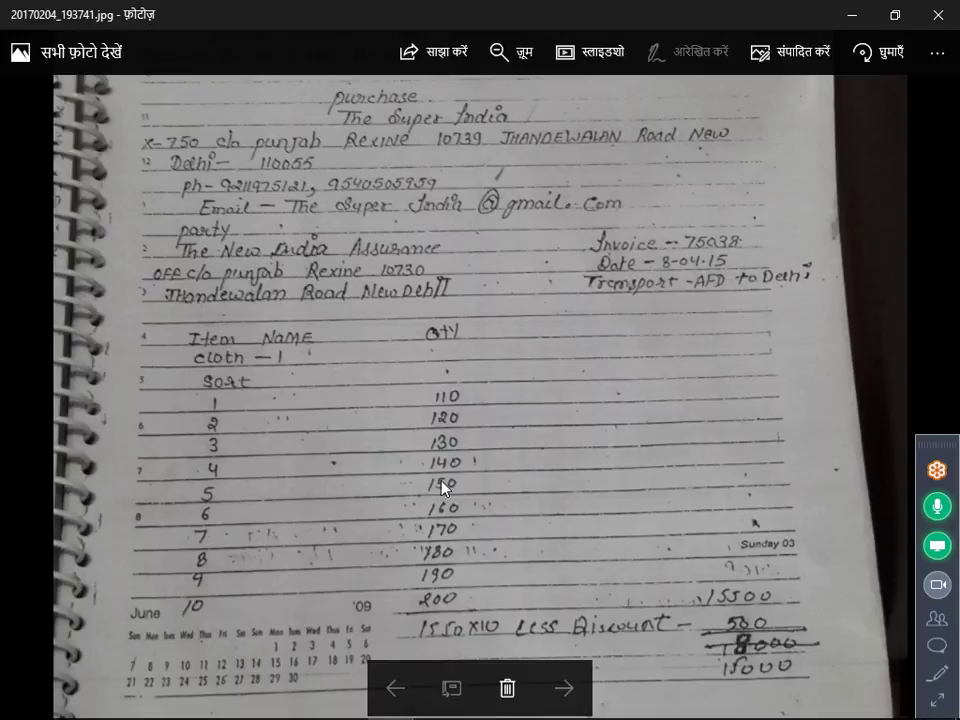
key("alt+Tab")
key("alt+Tab")
scroll(441, 488, "down", 2)
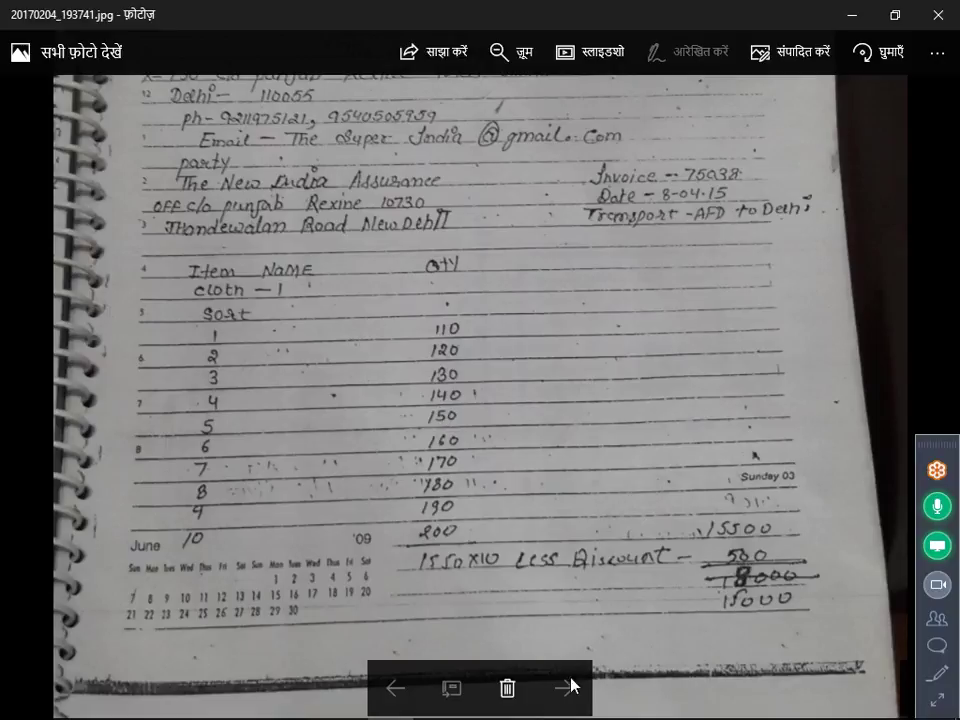
Return to Busy, save the new company's superuser name with its password entered and rechecked, and leave the company form
left_click(345, 702)
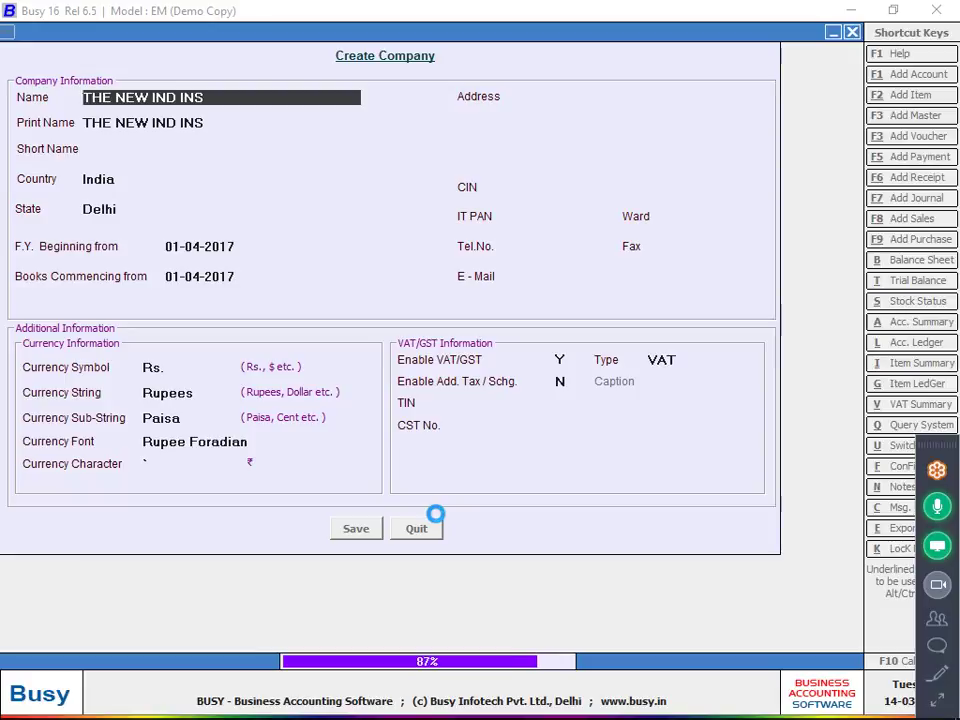
mouse_move(383, 708)
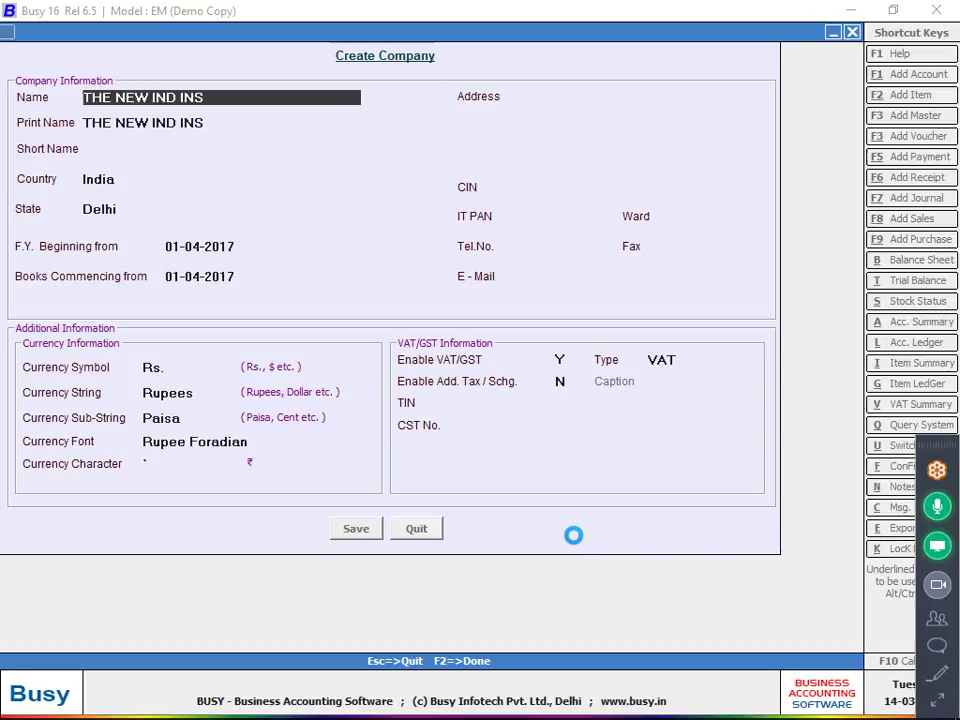
left_click(600, 412)
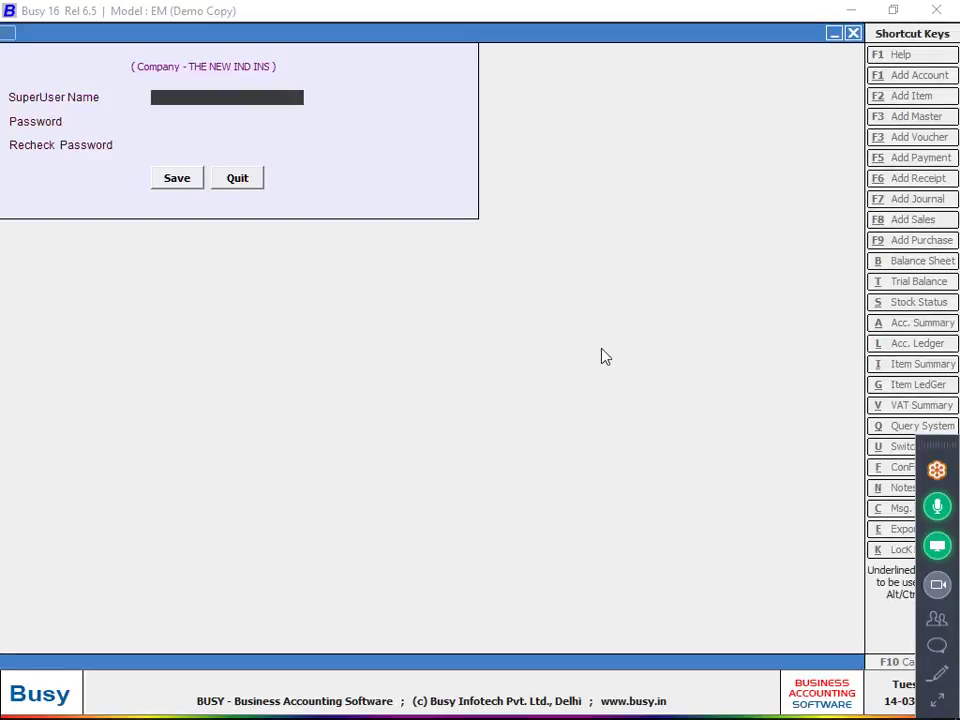
type("T")
key("Return")
type("t")
key("Return")
type("t")
key("Return")
key("Return")
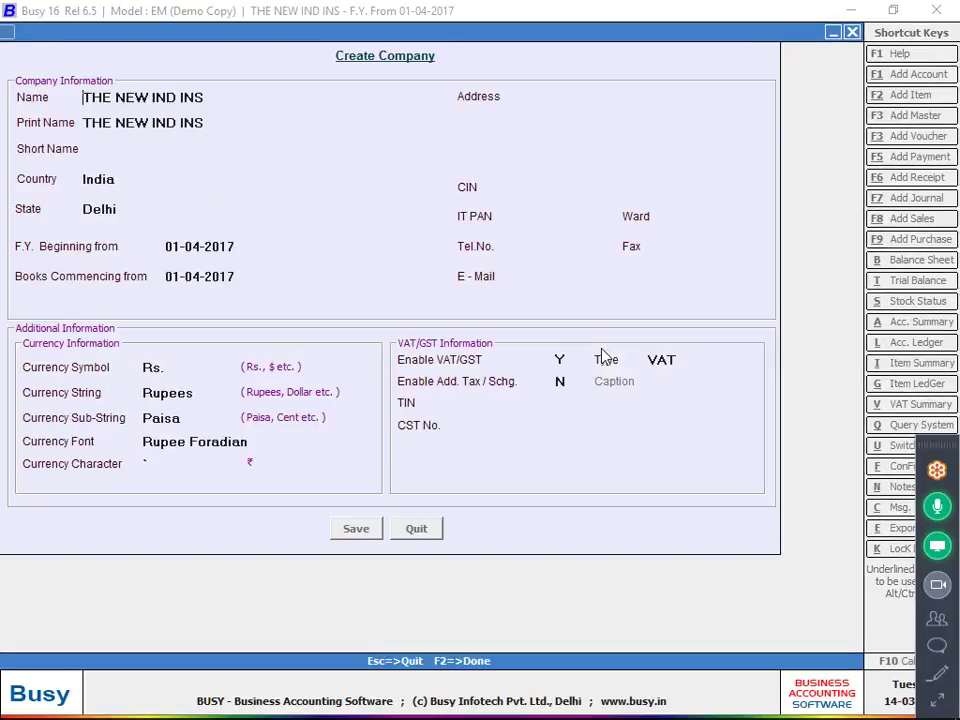
left_click(600, 348)
key("Escape")
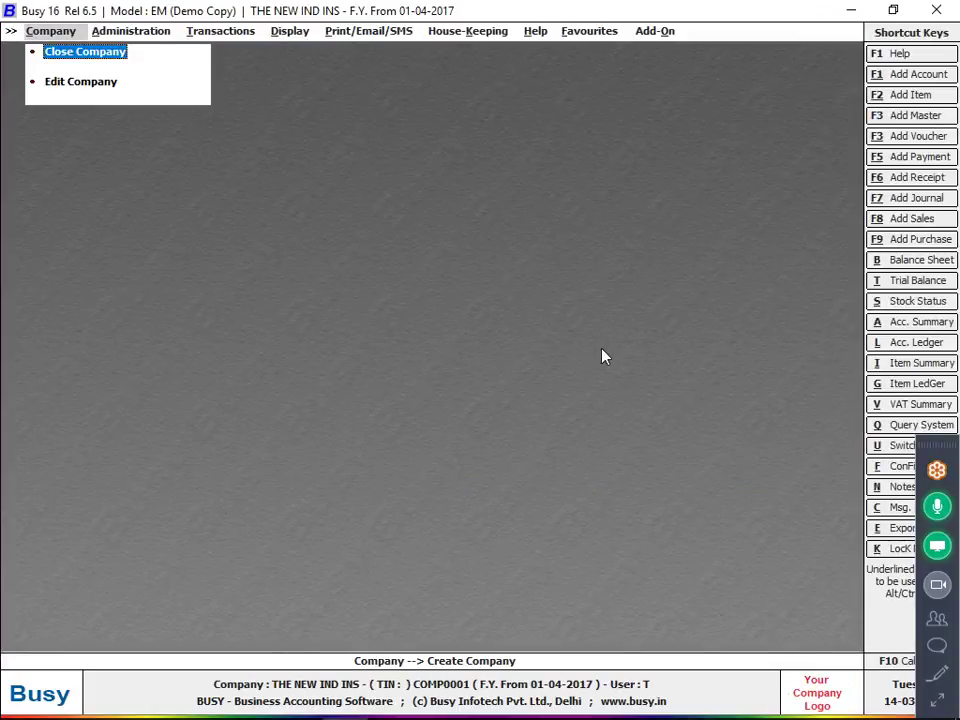
Start a new purchase voucher in the Main series and date it 08-04-2017, checking the date against the bill photo
key("Right")
key("Right")
key("Down")
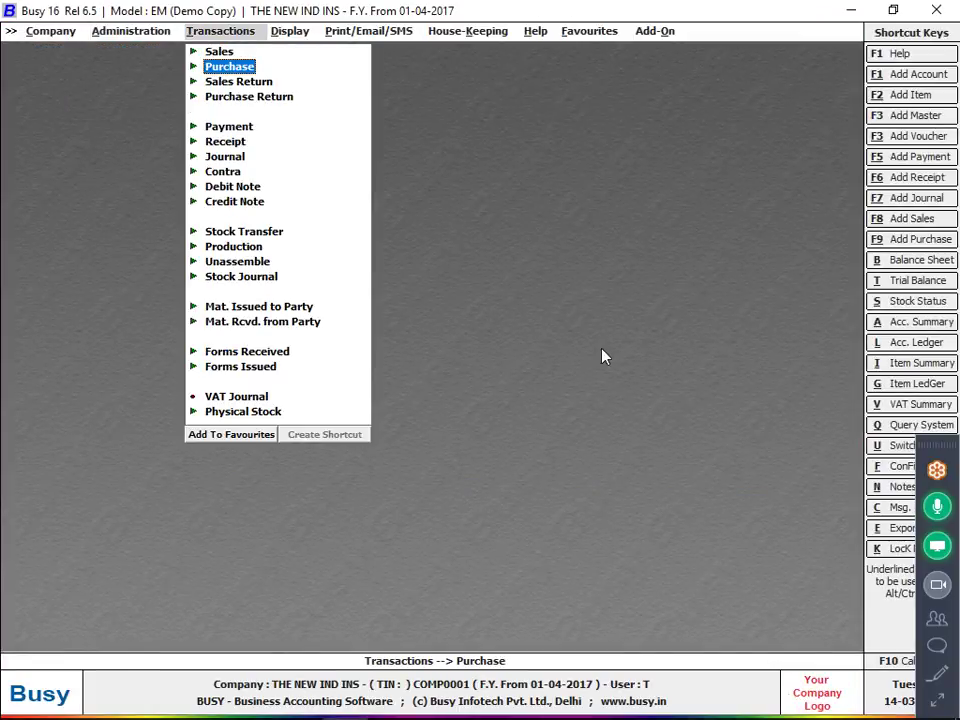
key("Return")
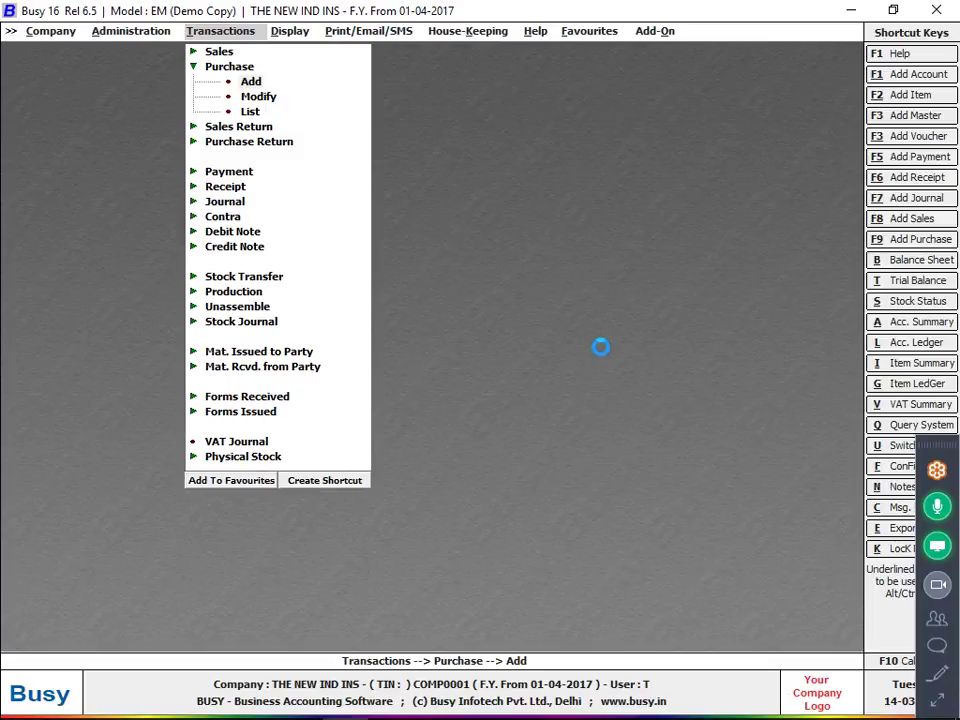
key("Return")
key("Return")
key("alt+Tab")
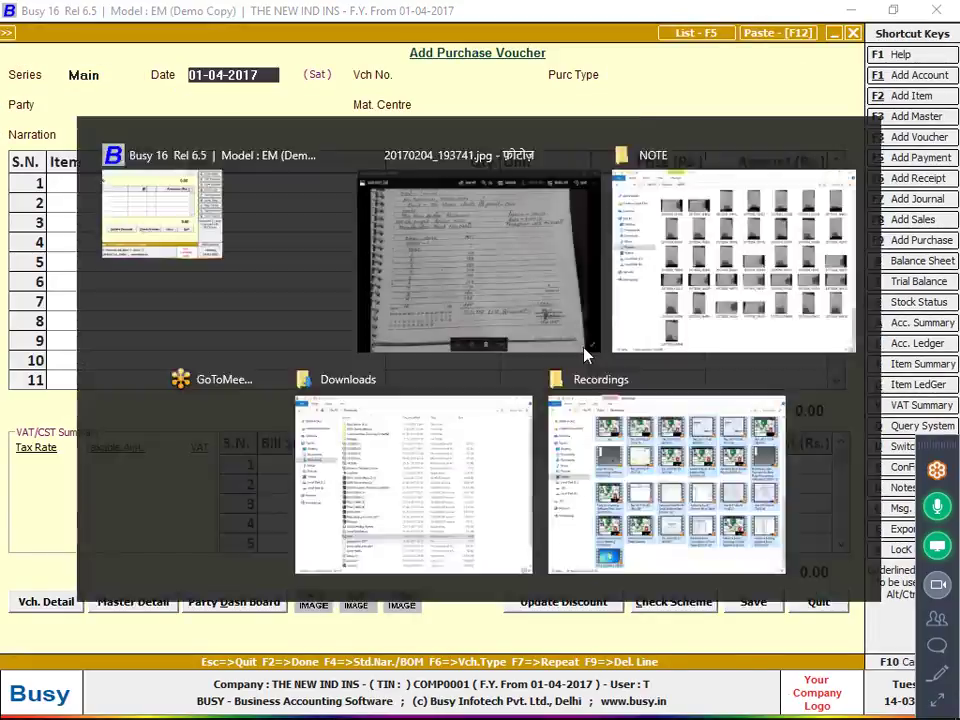
key("alt+Tab")
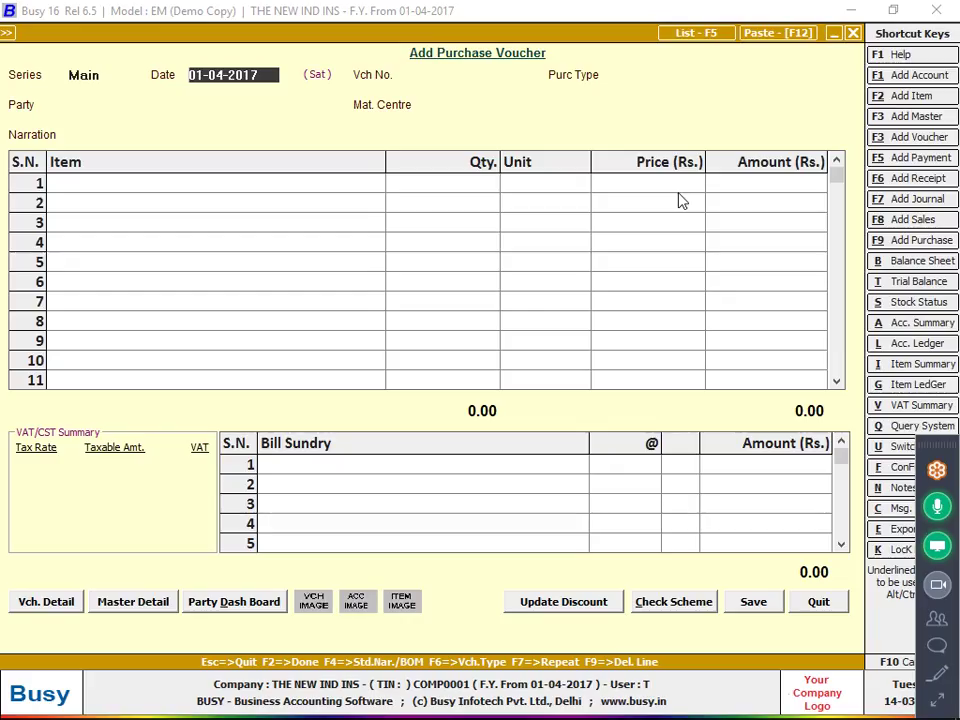
key("BackSpace")
type("8")
key("Return")
key("alt+Tab")
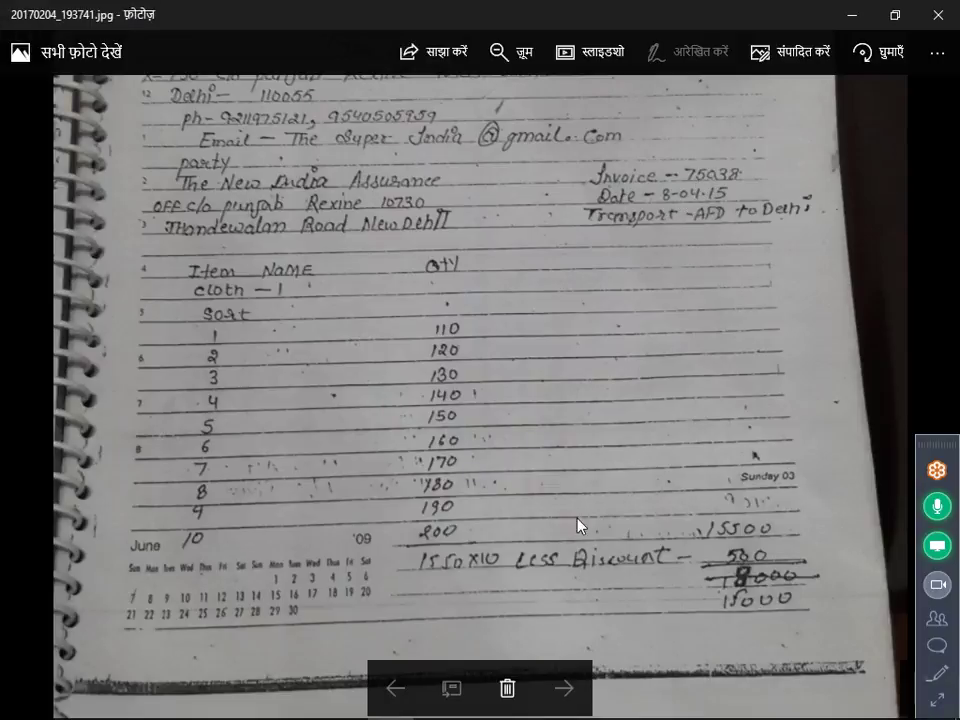
mouse_move(568, 707)
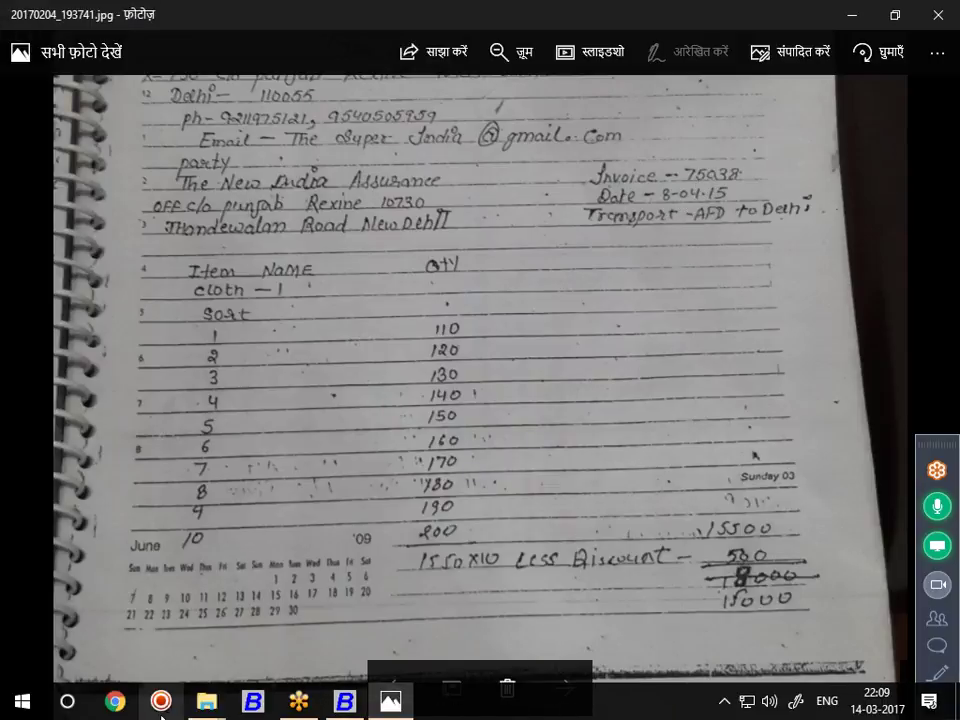
right_click(645, 707)
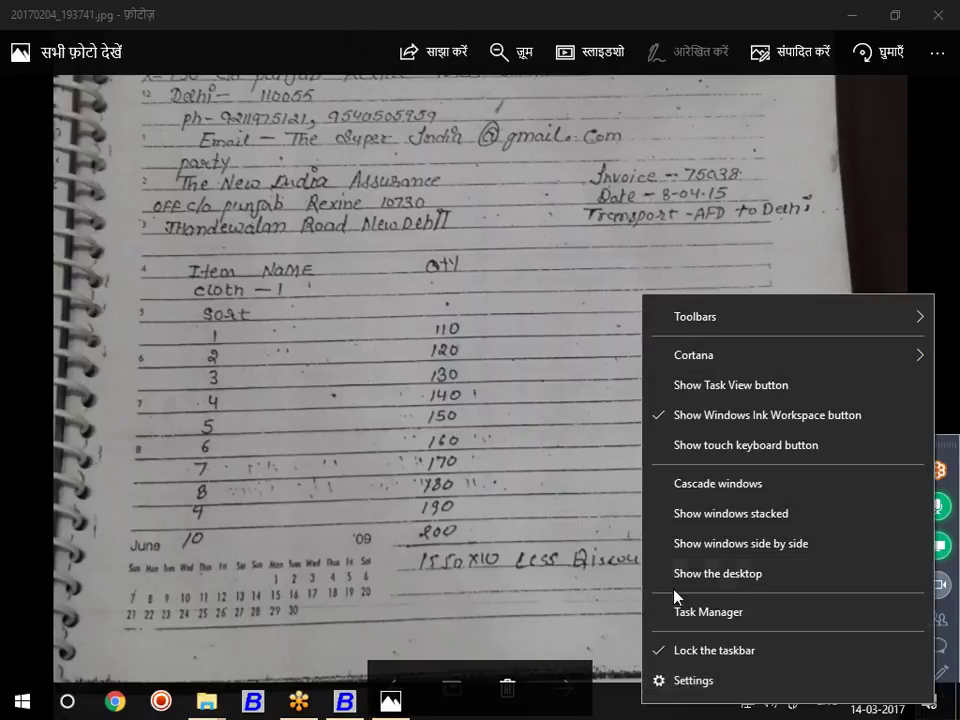
left_click(681, 572)
right_click(589, 272)
left_click(639, 324)
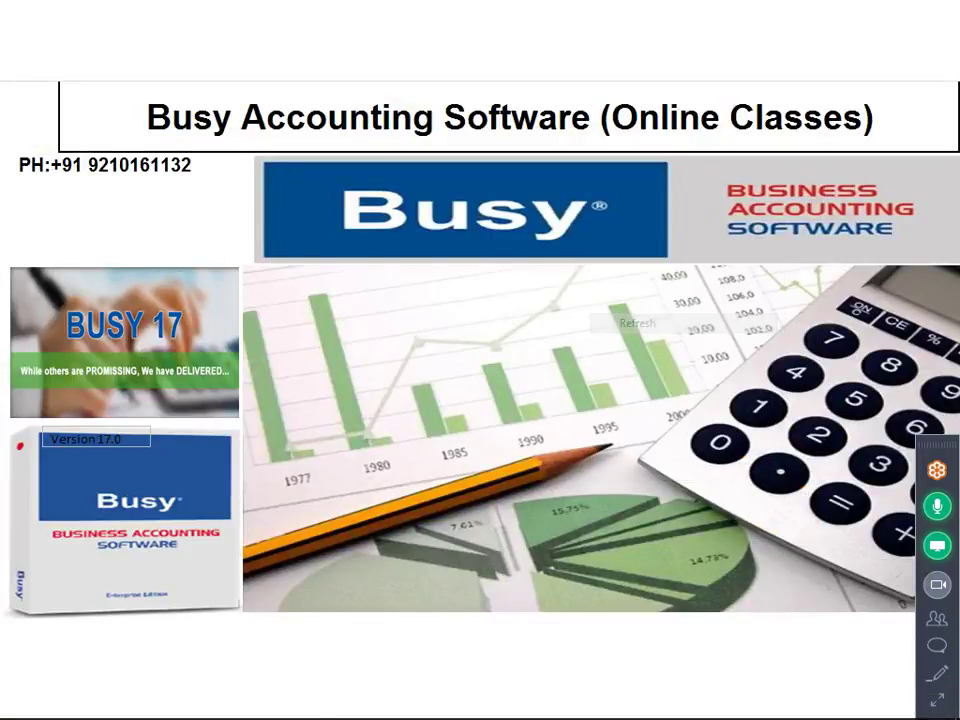
mouse_move(354, 677)
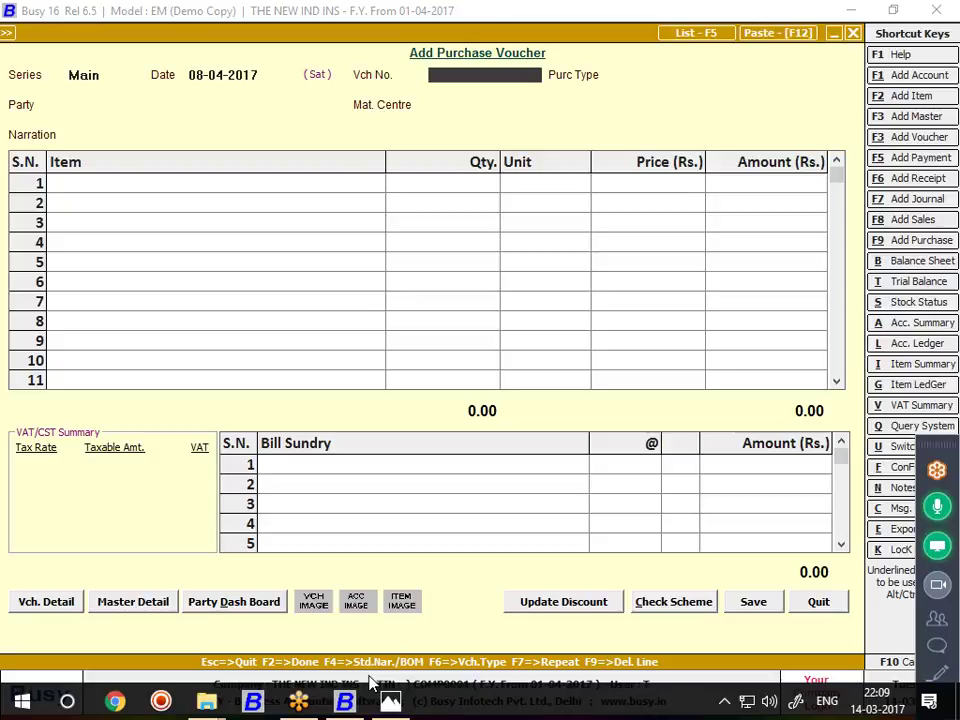
left_click(391, 702)
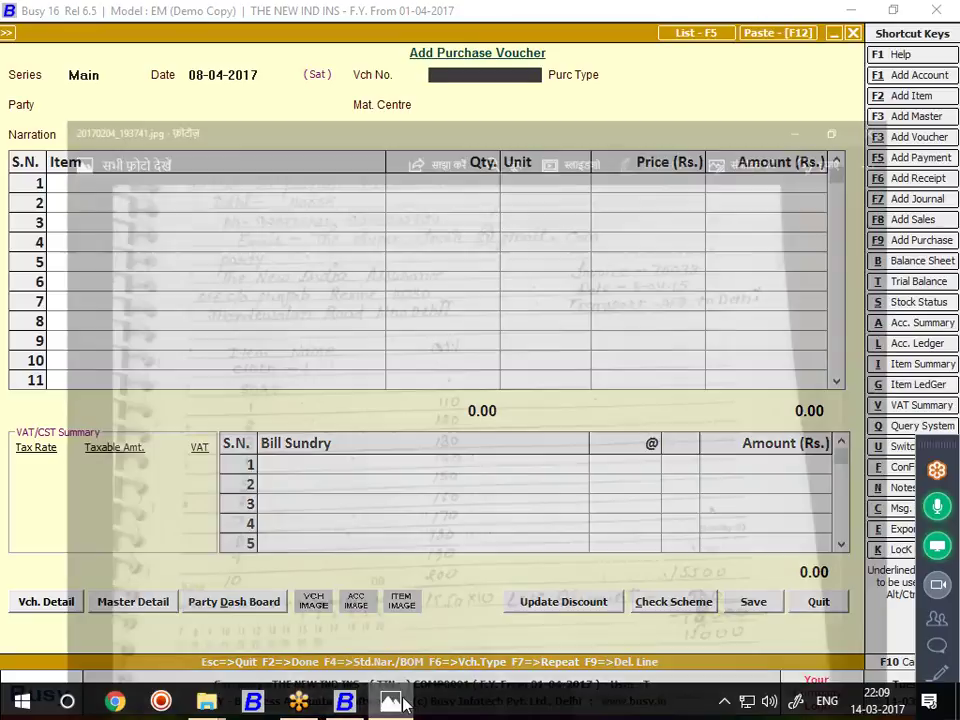
right_click(606, 703)
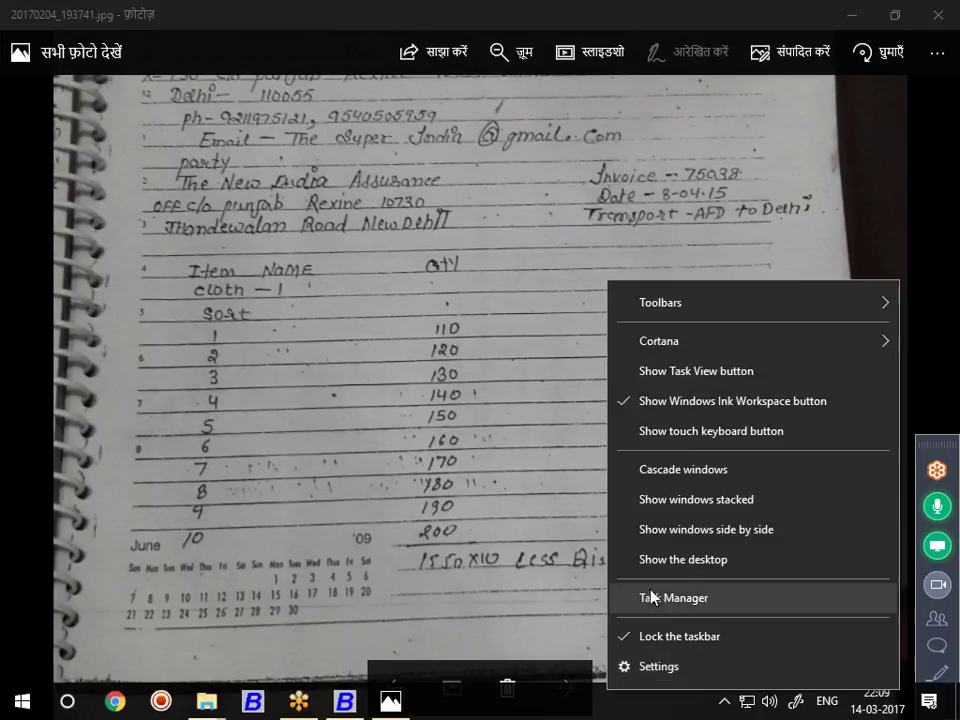
left_click(662, 559)
right_click(545, 301)
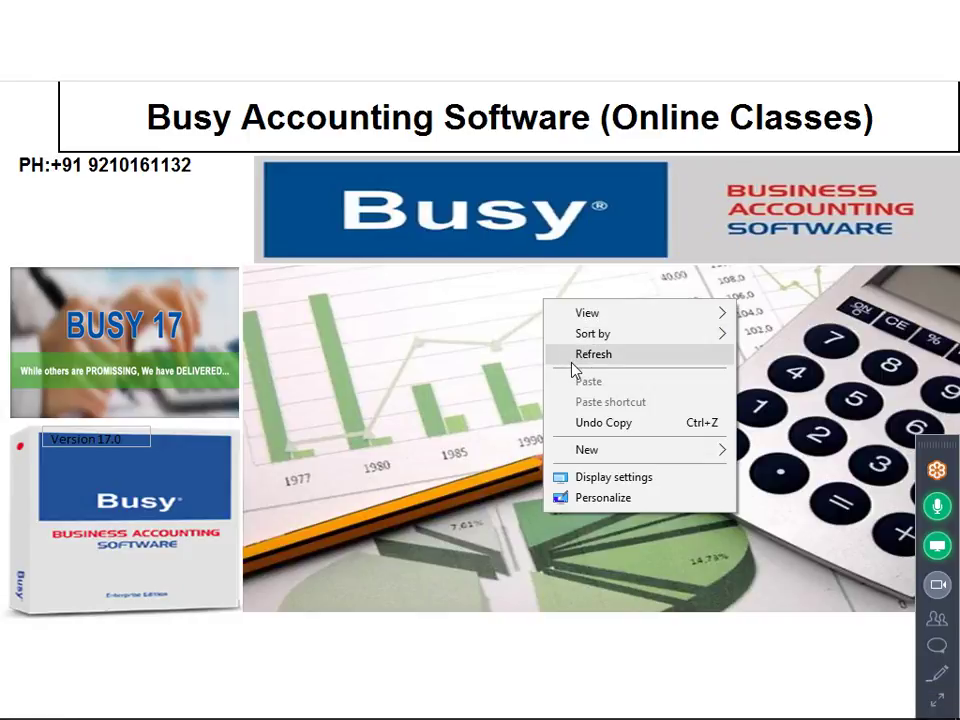
left_click(575, 356)
left_click(370, 706)
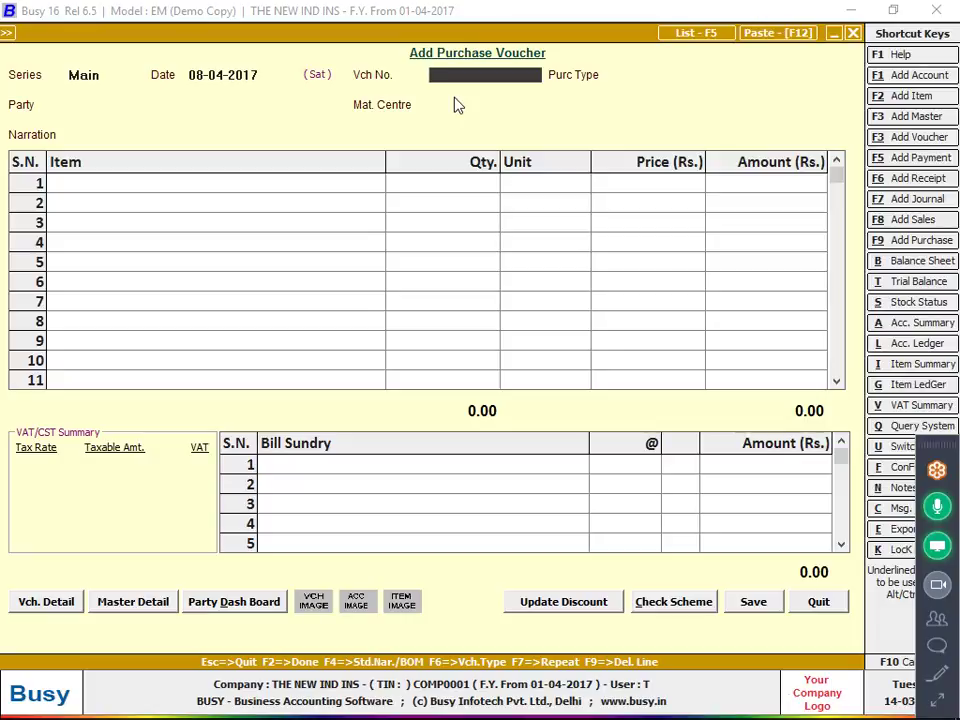
right_click(455, 700)
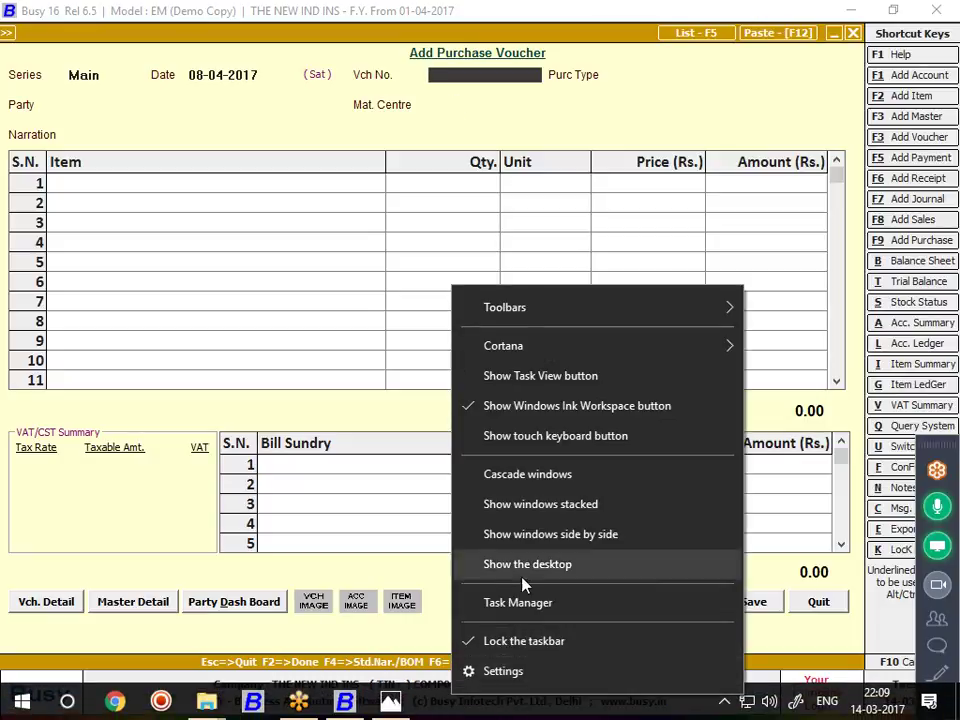
left_click(522, 564)
right_click(465, 296)
left_click(502, 345)
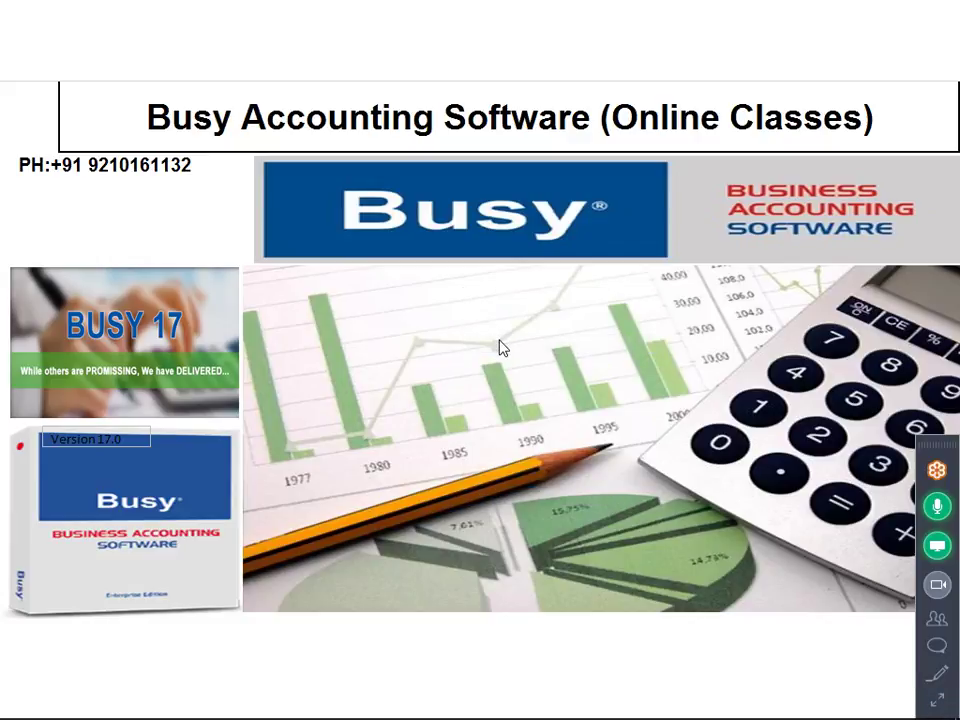
right_click(509, 320)
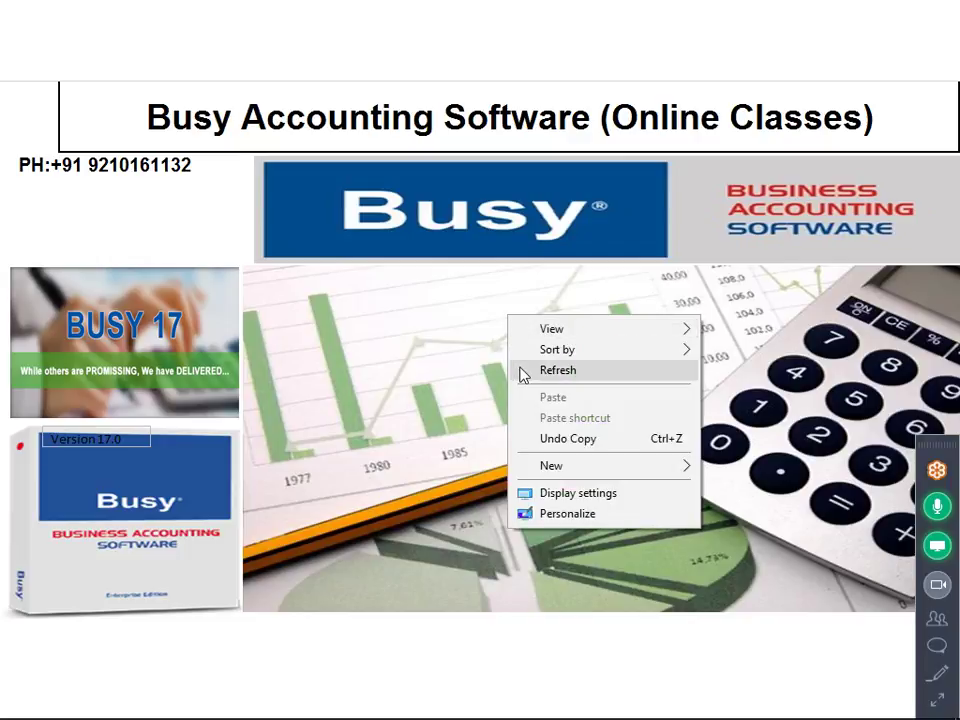
left_click(521, 371)
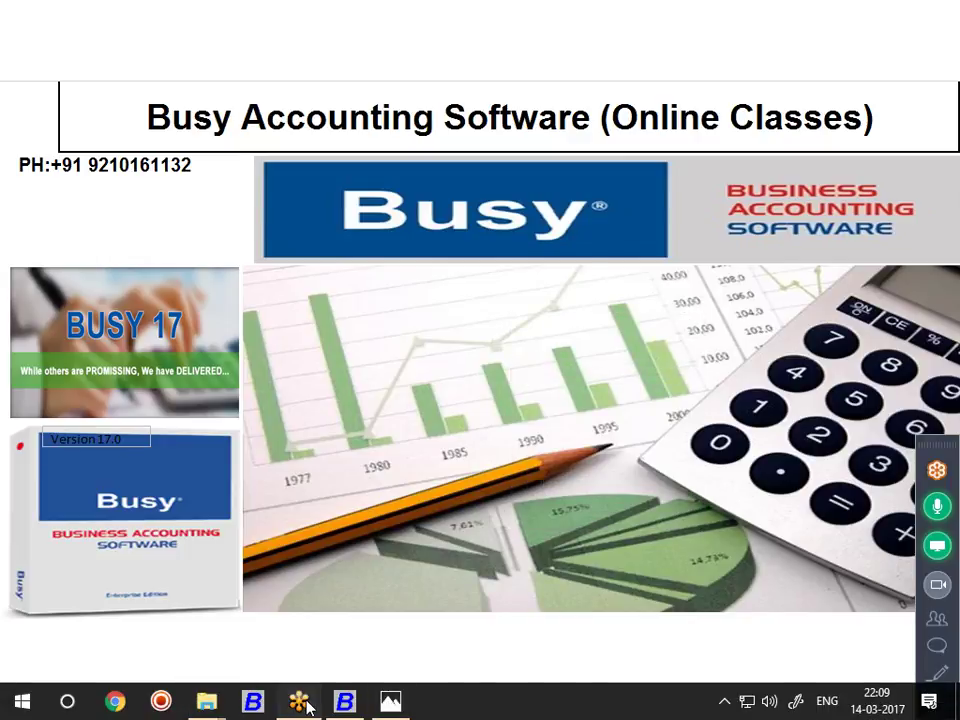
left_click(299, 702)
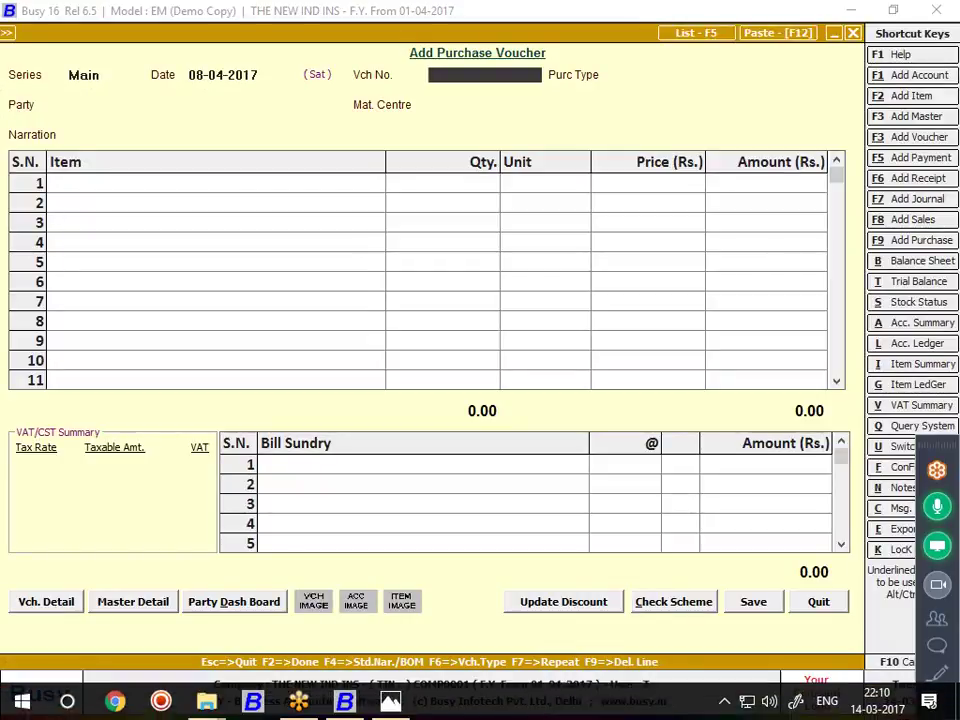
right_click(500, 703)
left_click(563, 586)
right_click(522, 327)
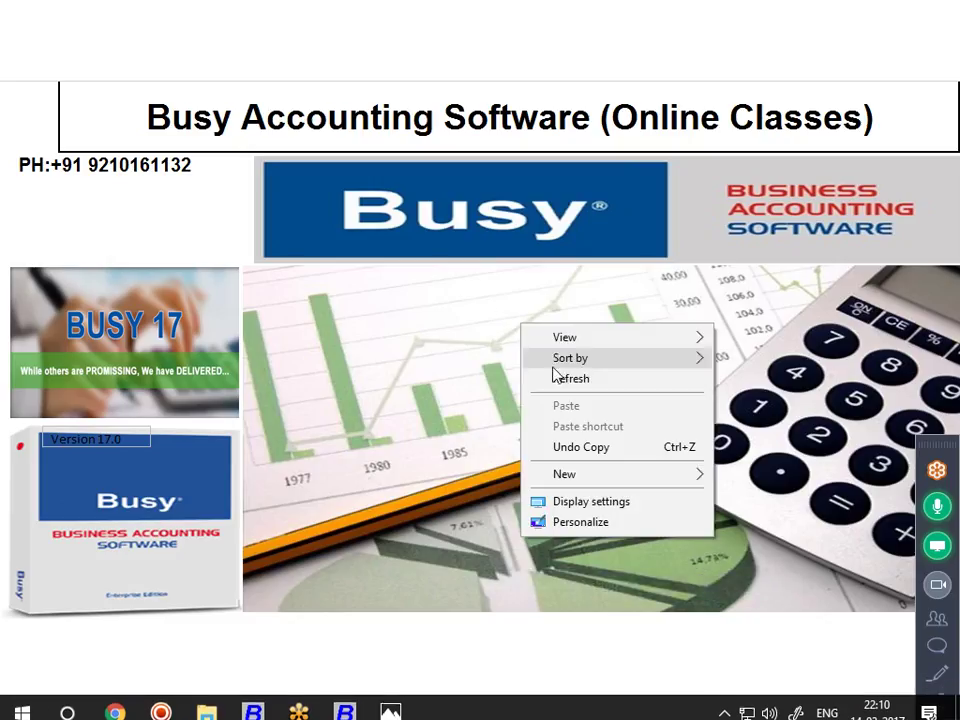
left_click(566, 380)
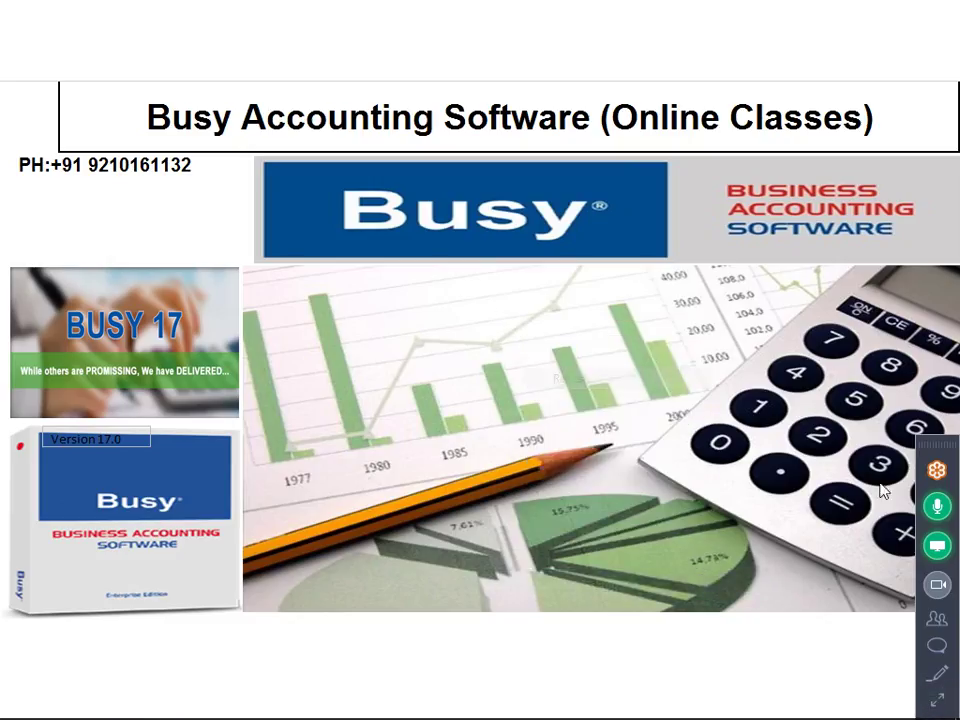
left_click(950, 544)
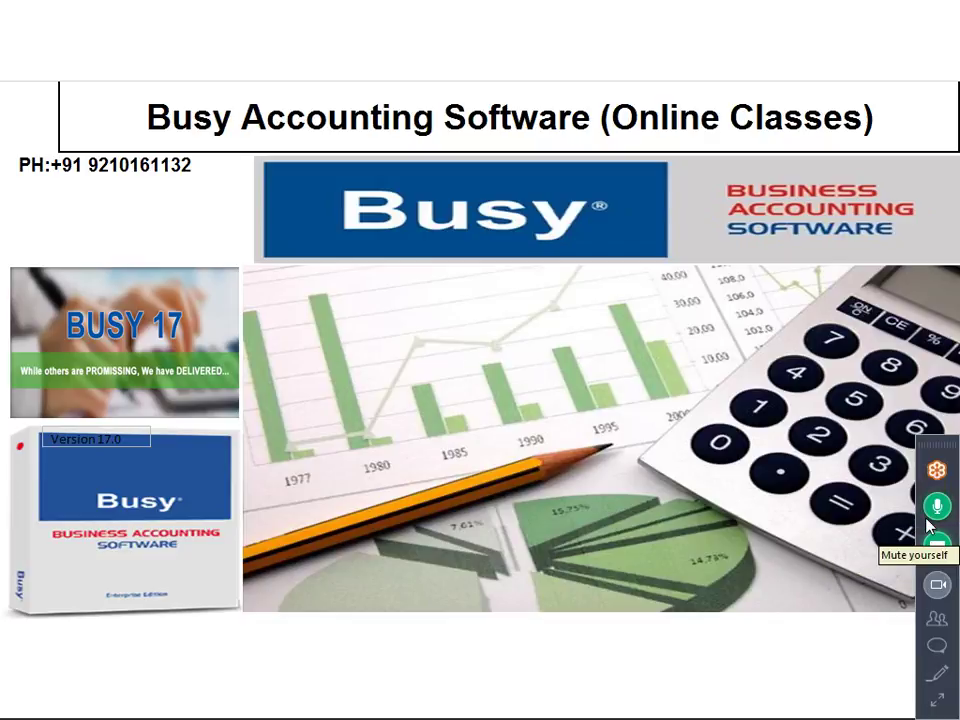
right_click(469, 364)
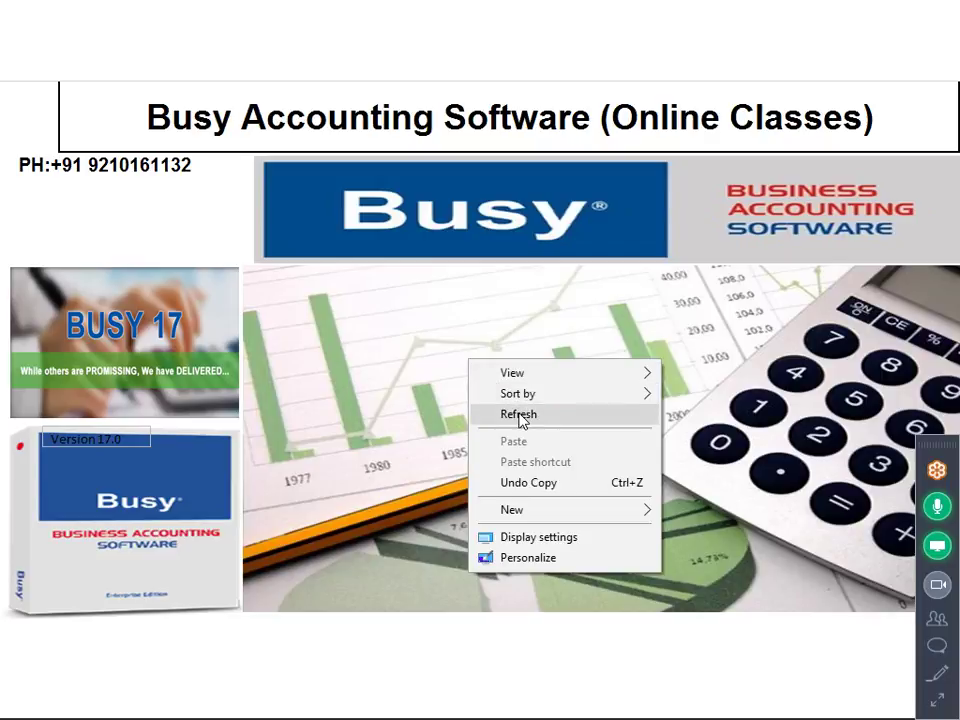
left_click(520, 416)
mouse_move(263, 706)
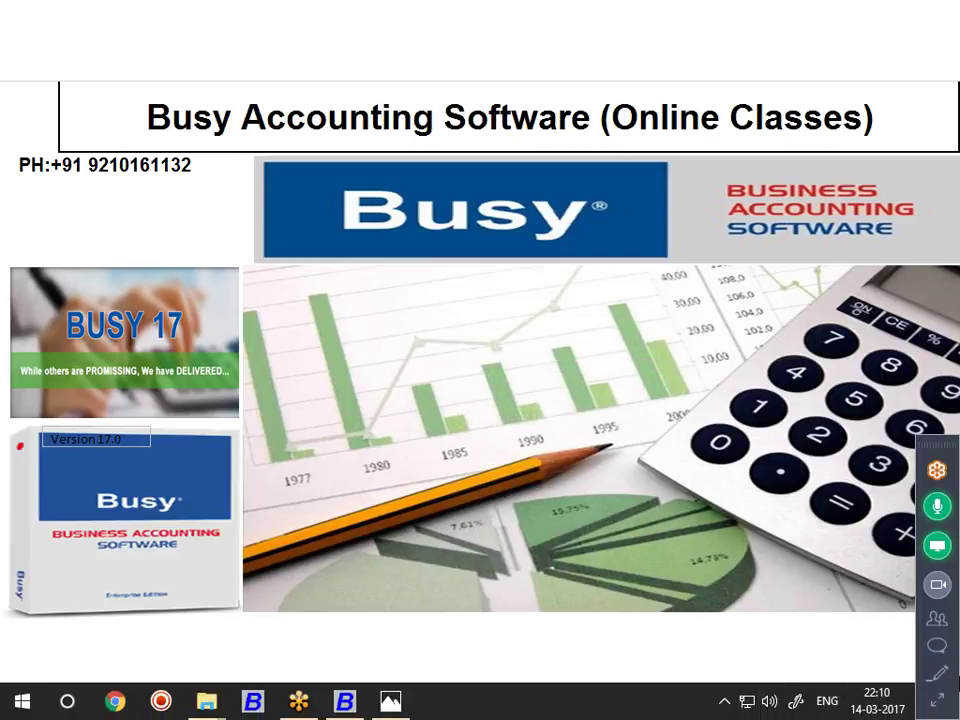
left_click(340, 703)
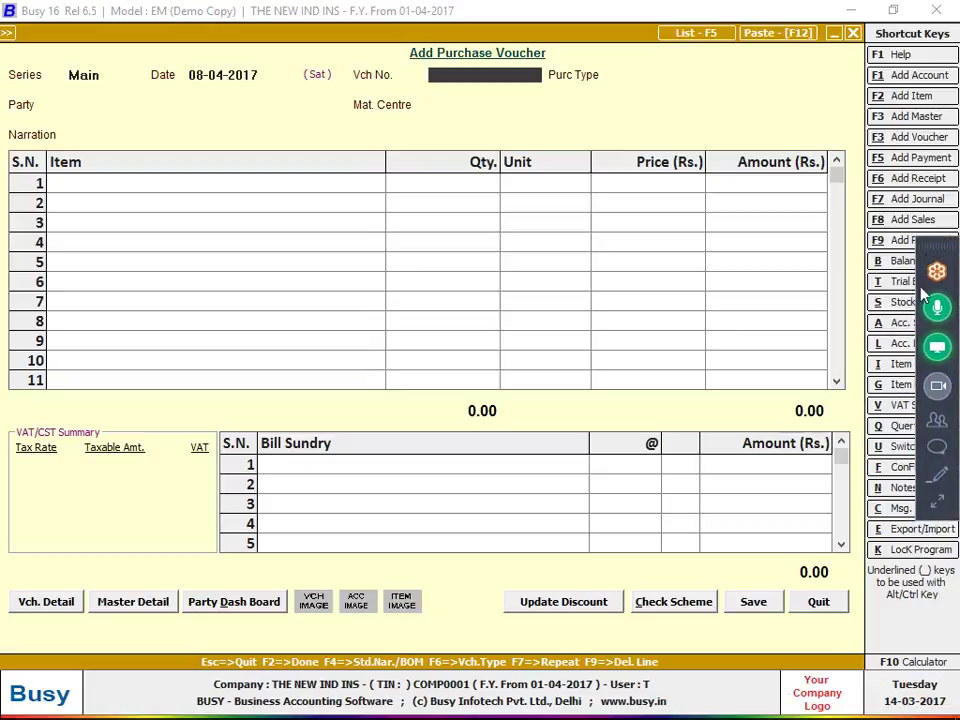
Expand the GoToMeeting panel, unmute the muted attendee, collapse the panel and move its control bar clear of the shortcut key list
left_click(938, 503)
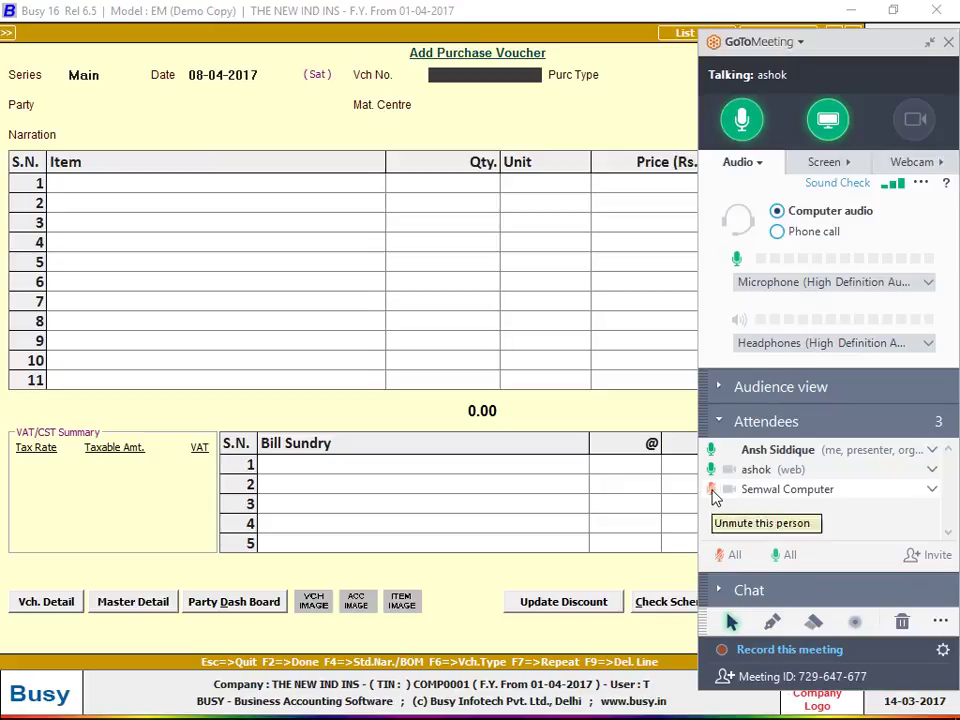
left_click(710, 490)
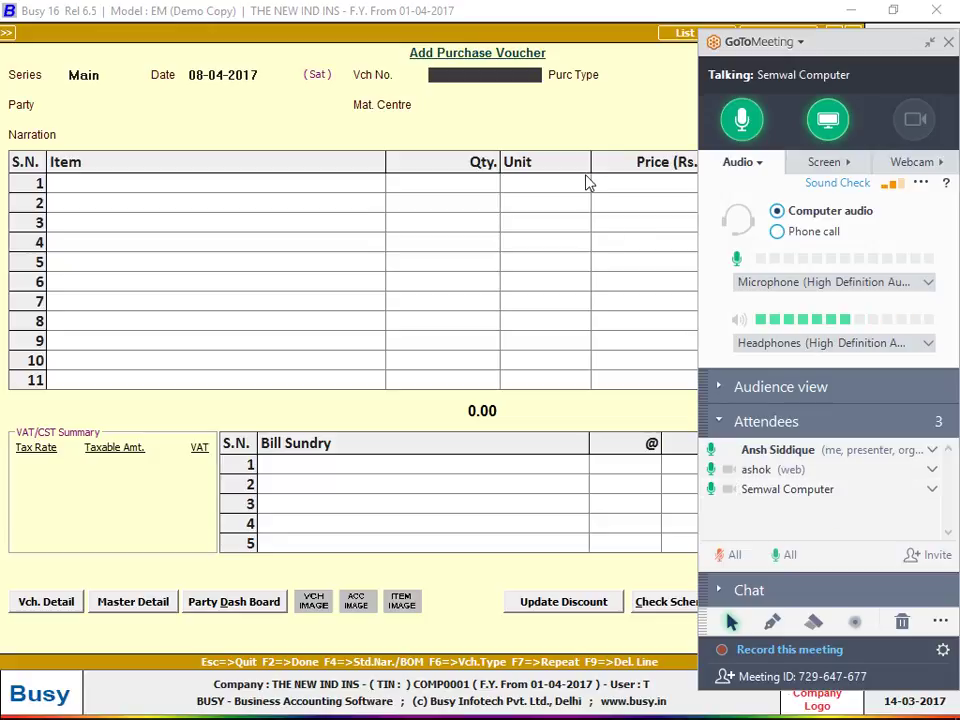
left_click(866, 70)
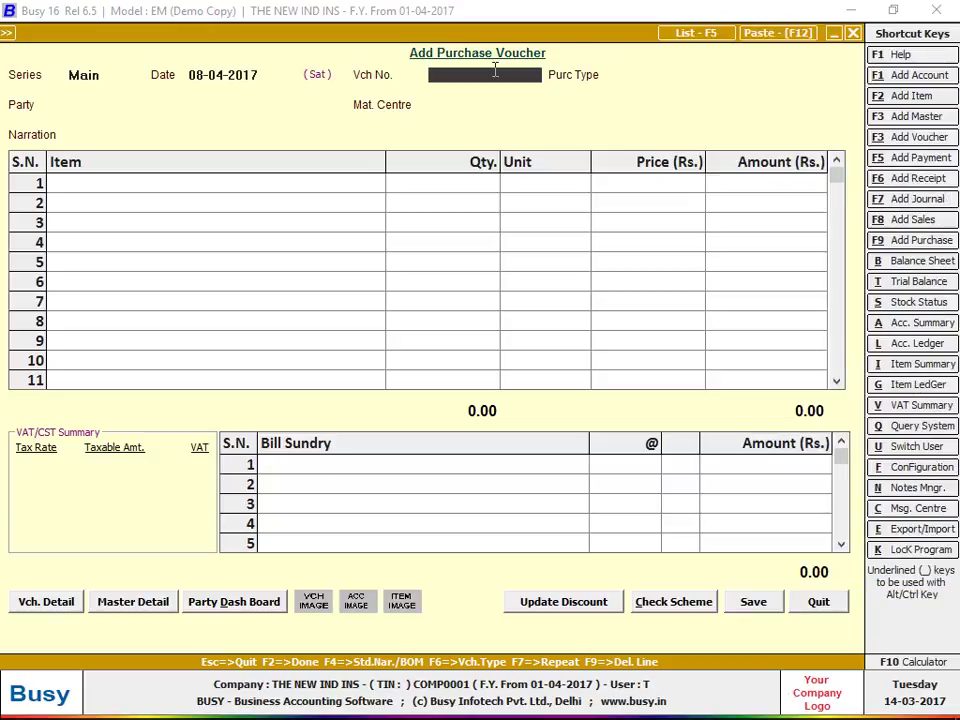
left_click_drag(936, 242, 925, 712)
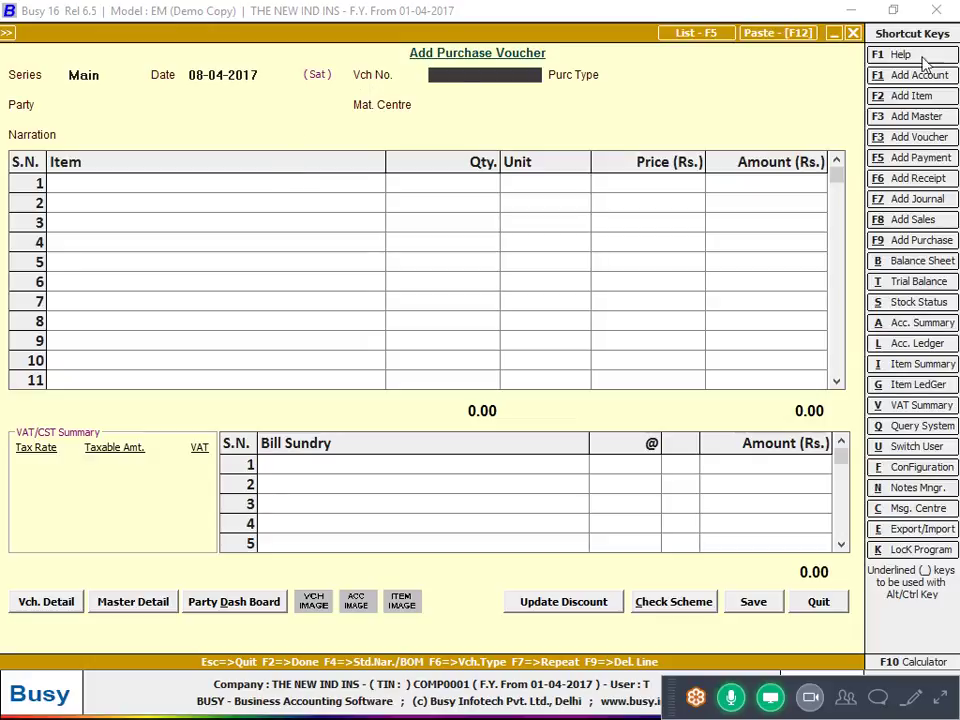
Discard the purchase voucher whose voucher number is still blank and quit the entry form
key("Return")
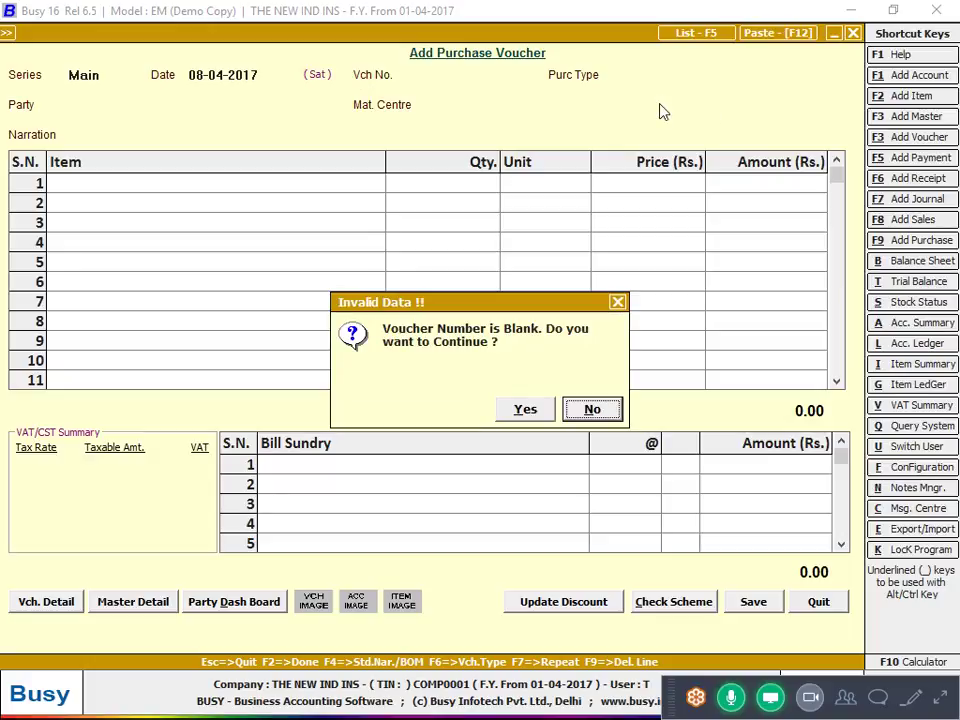
key("Return")
key("Escape")
key("Return")
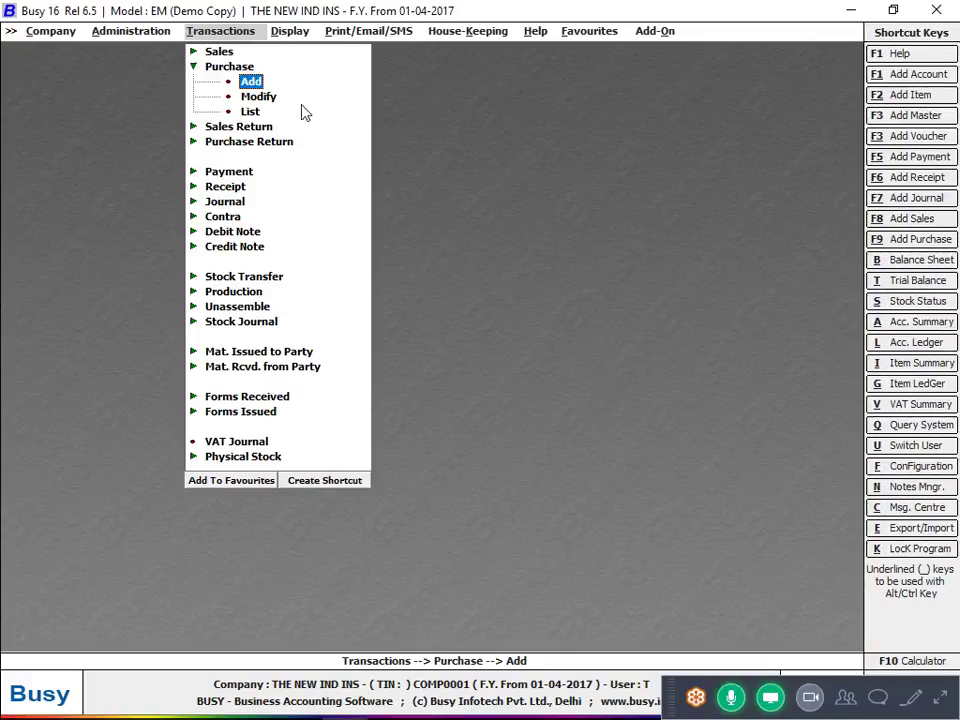
Open a fresh purchase voucher, choose the Main series and set the date to 08-04-2017
key("Return")
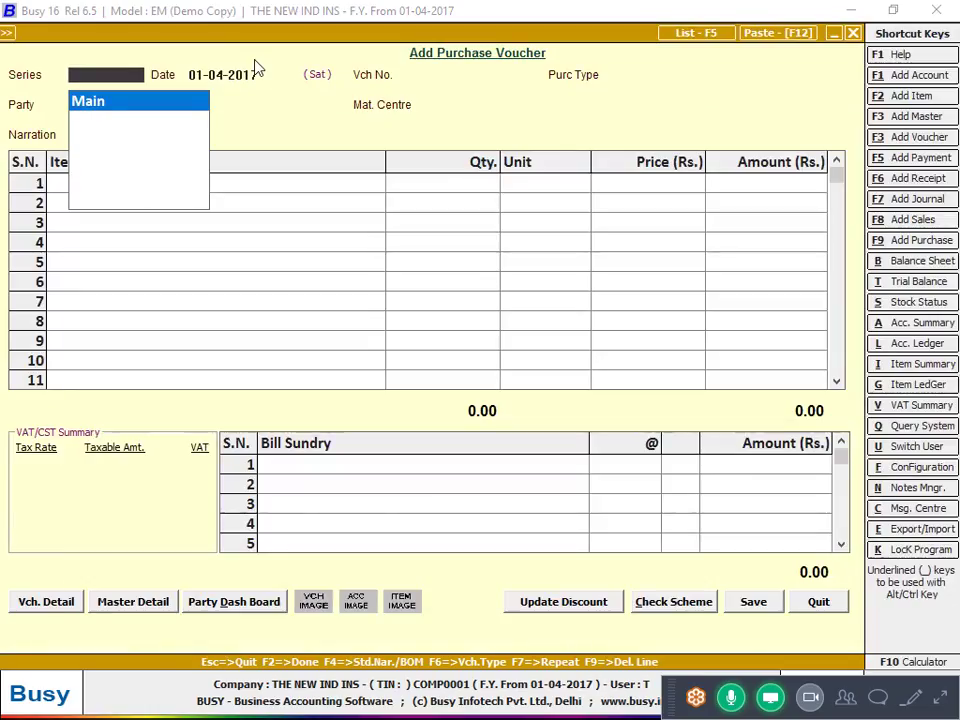
key("alt+Tab")
key("alt+Tab")
key("Return")
type("8")
key("Return")
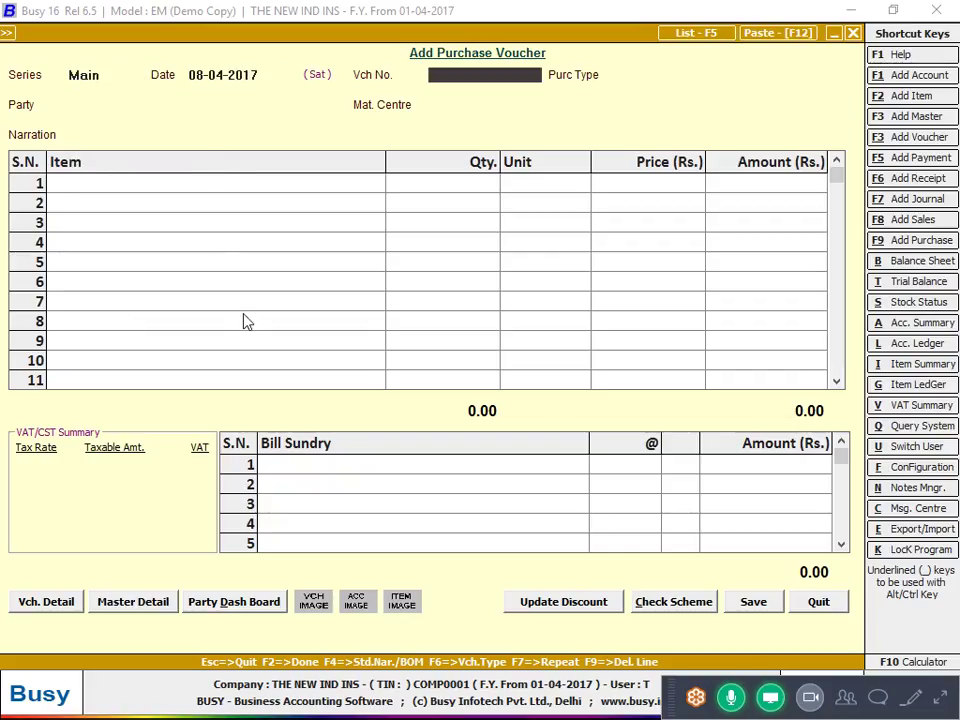
Read the invoice number from the bill photo, enter 75038 as the voucher number and choose VAT/Exempt as the purchase type
key("alt+Tab")
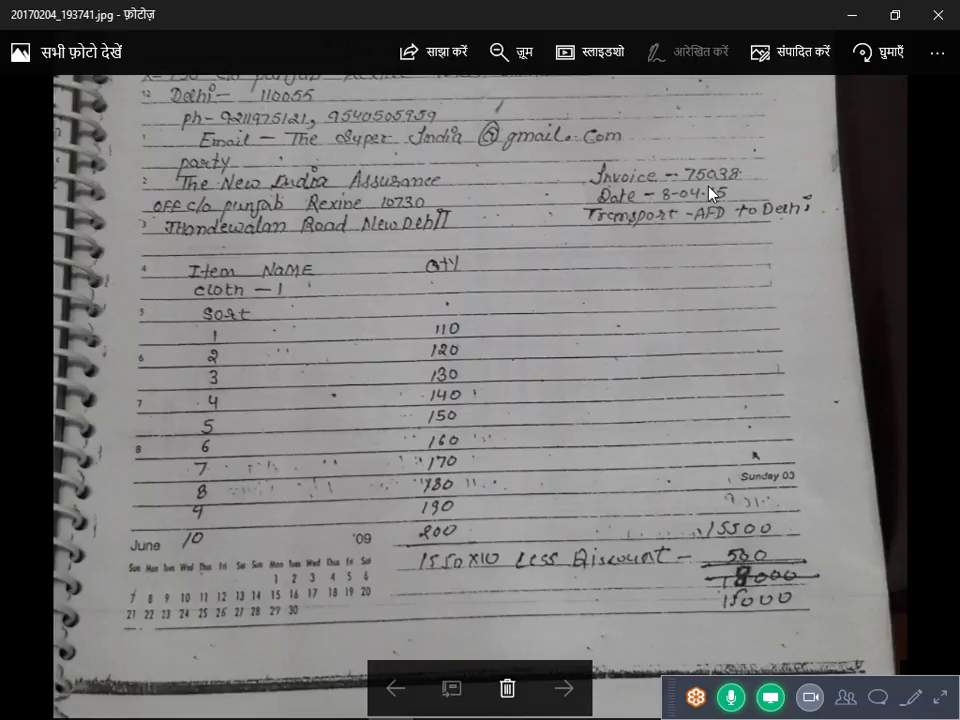
key("alt+Tab")
type("75038")
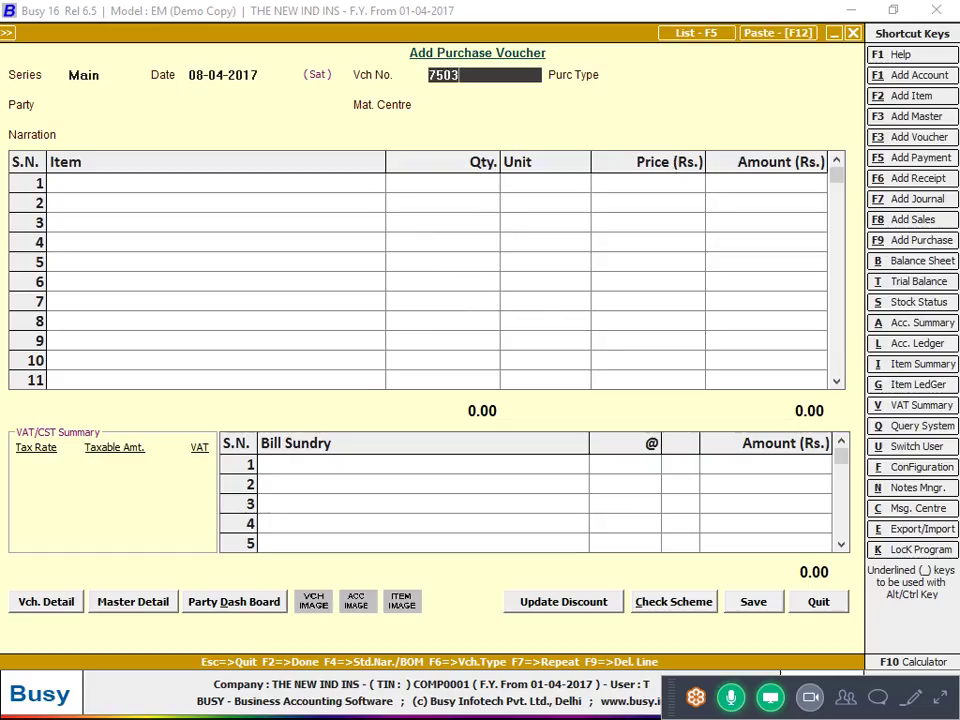
key("Return")
key("Return")
key("Up")
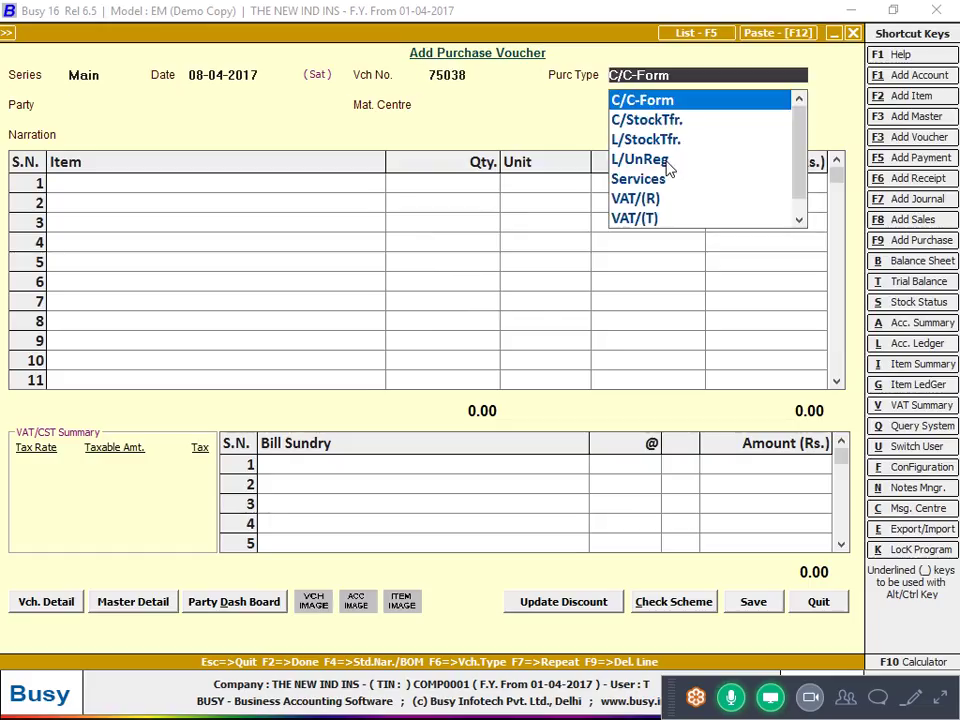
type("EX")
key("Return")
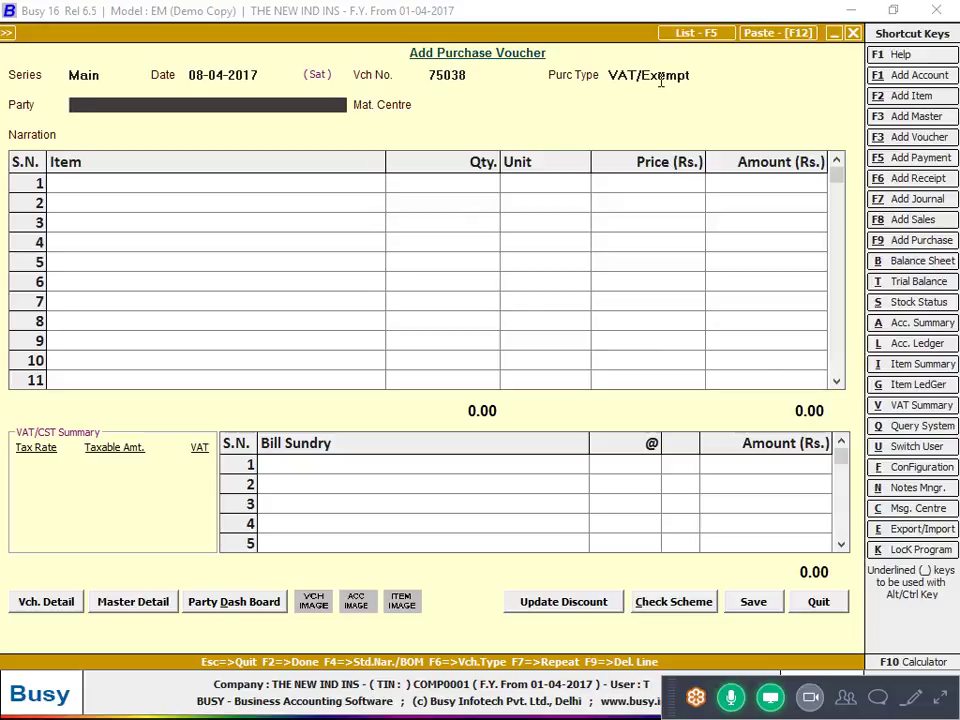
Create a new party account from the voucher with THE SUPER INDIA as name and print name, leaving the alias empty
key("F3")
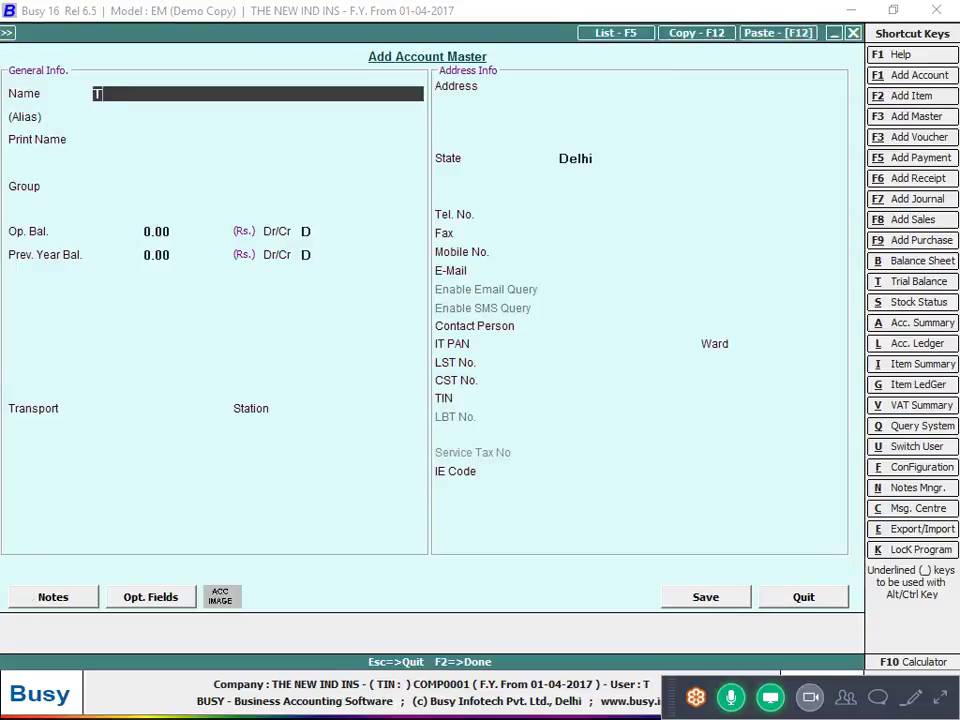
type("THE S")
key("BackSpace")
type("SU")
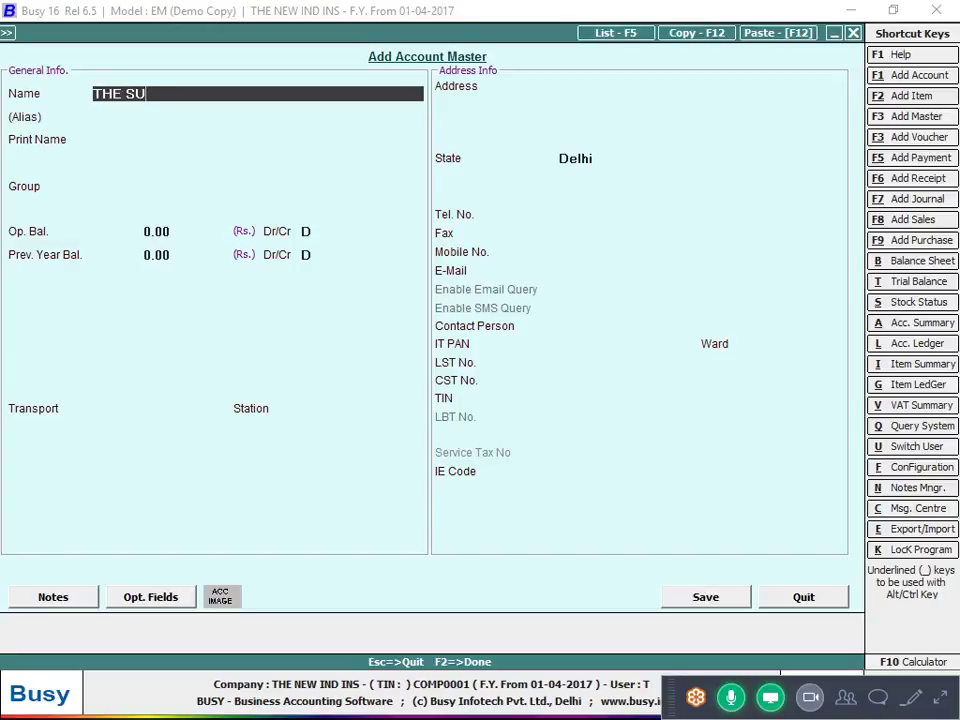
type("PER INDIA")
key("Return")
key("Return")
key("Return")
Assign the new account to the Sundry Creditors group, set bill-by-bill balancing to N and save the account
type("SUN")
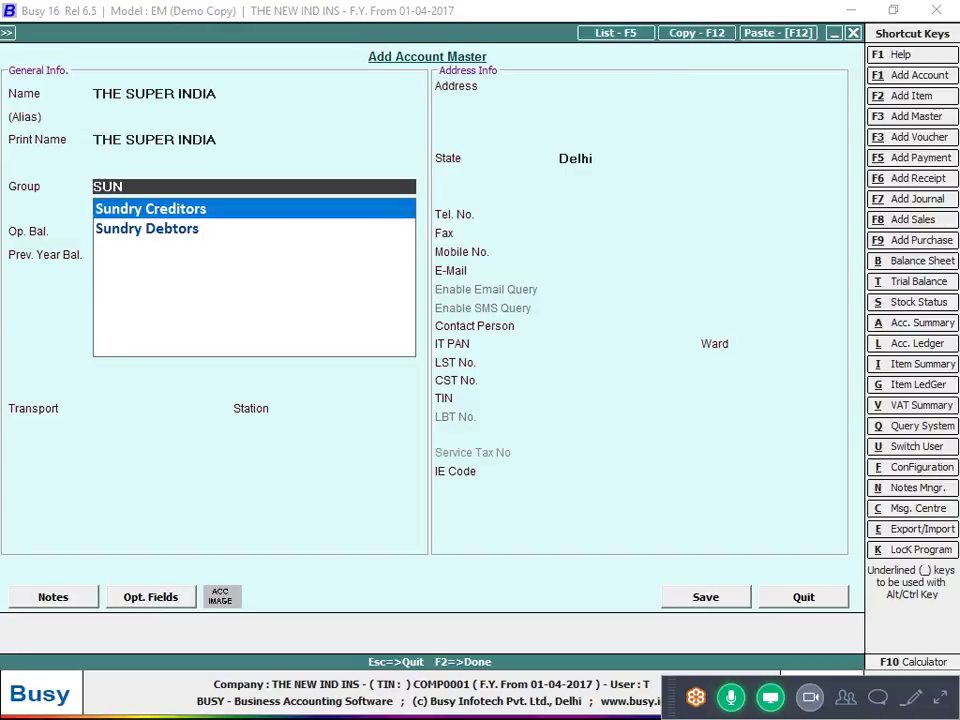
key("Return")
key("Return")
key("Return")
key("Return")
key("Return")
type("n")
key("F2")
key("Return")
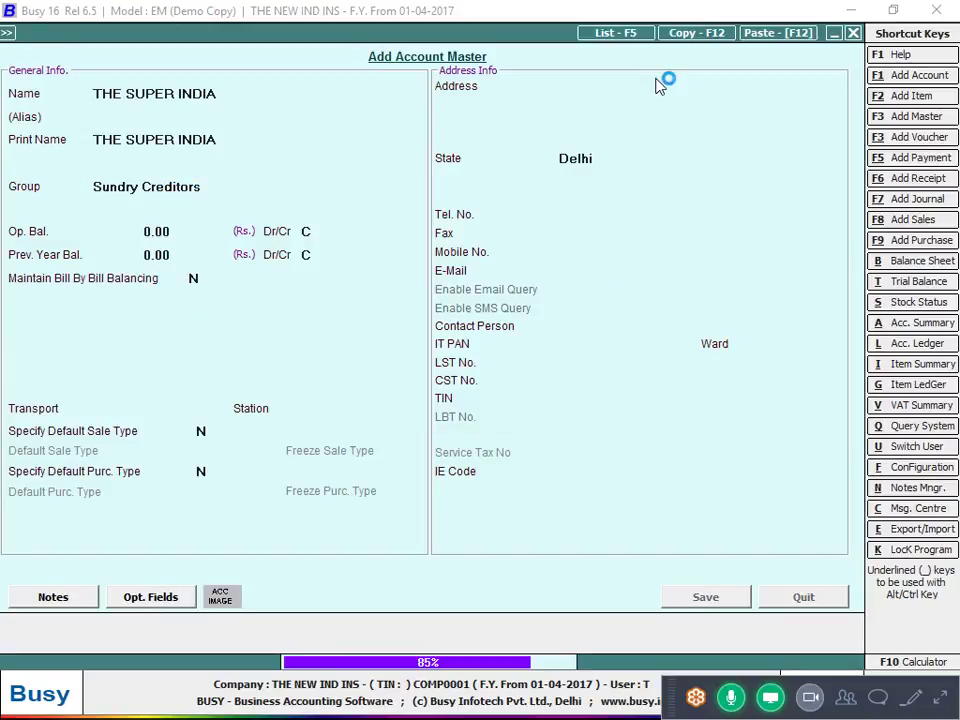
Accept THE SUPER INDIA as party and Main Store as material centre, and check the items and quantities on the bill photo
key("Return")
key("Return")
key("alt+Tab")
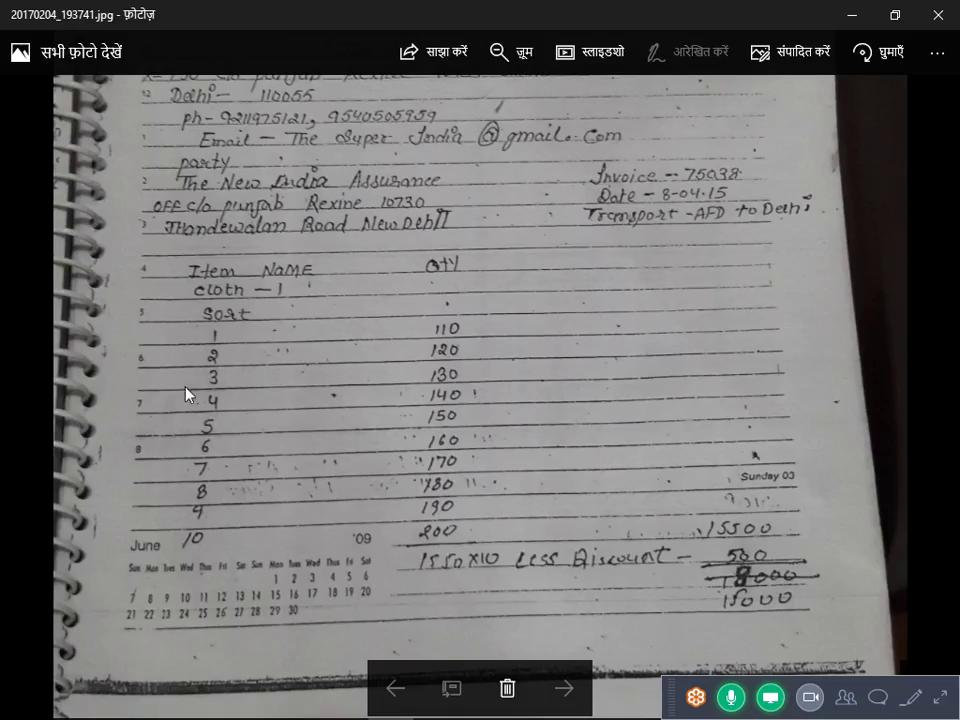
key("alt+Tab")
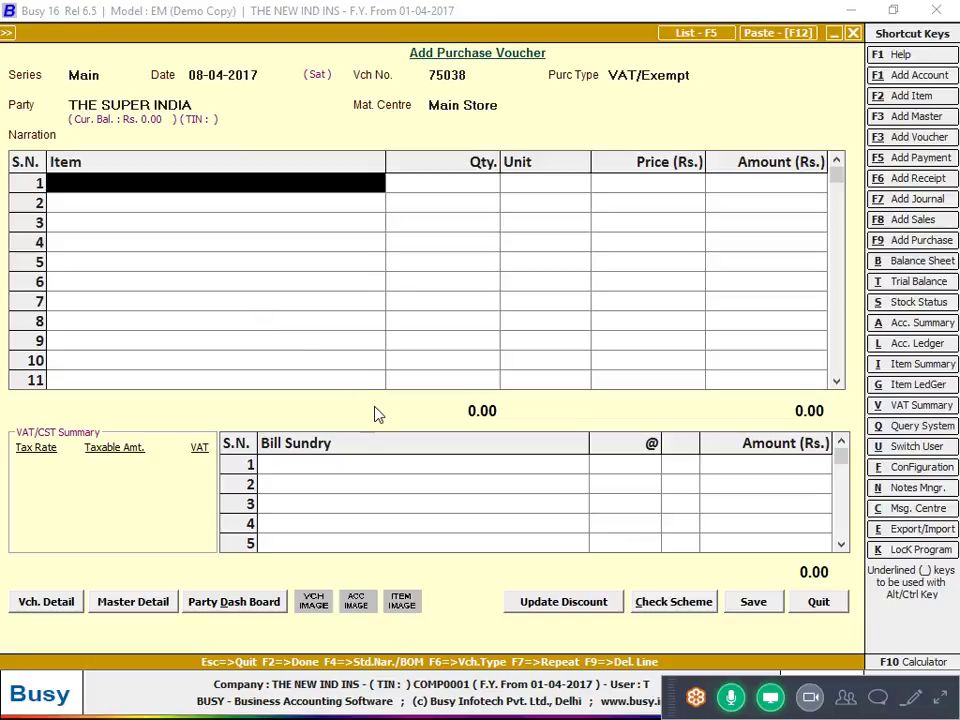
key("alt+Tab")
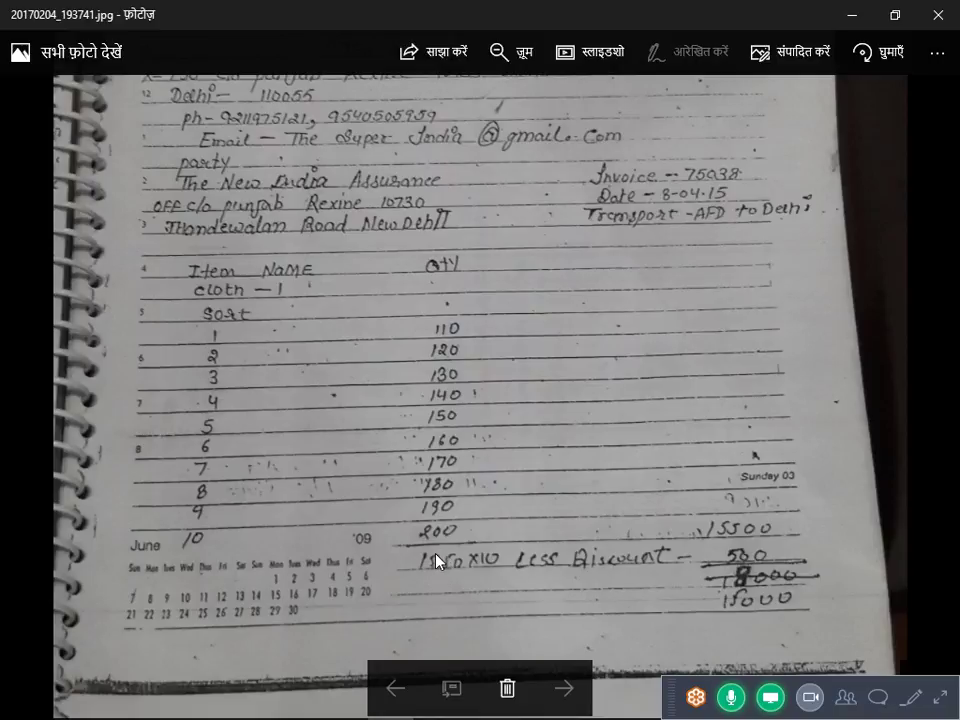
key("alt+Tab")
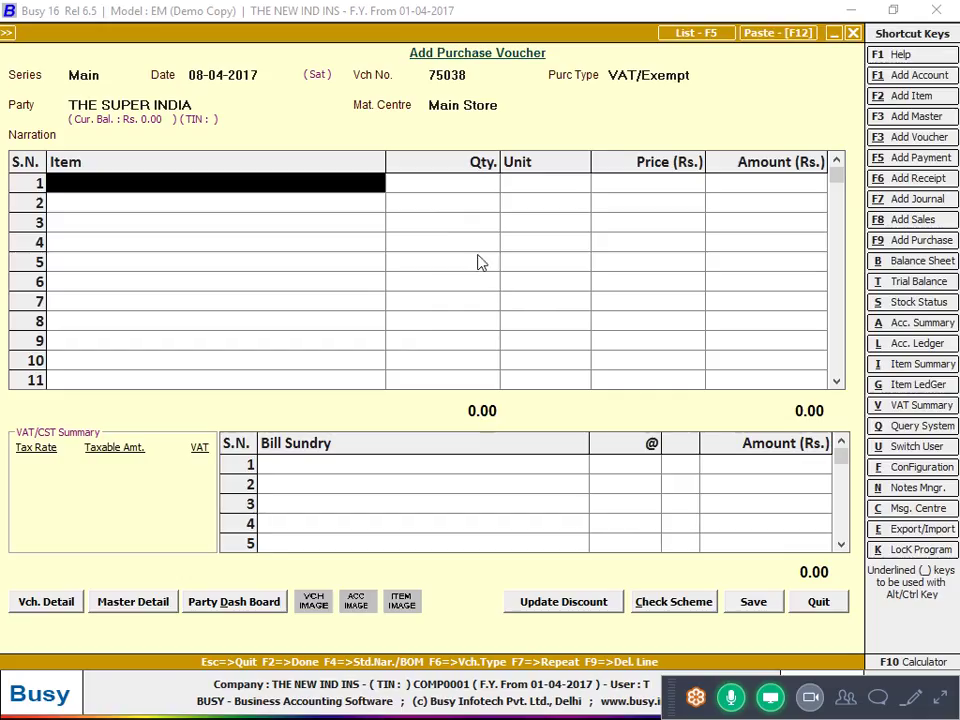
Check the bill photo for the sort-wise quantities, then enable Parameterized Details in the Inventory features configuration
key("alt+Tab")
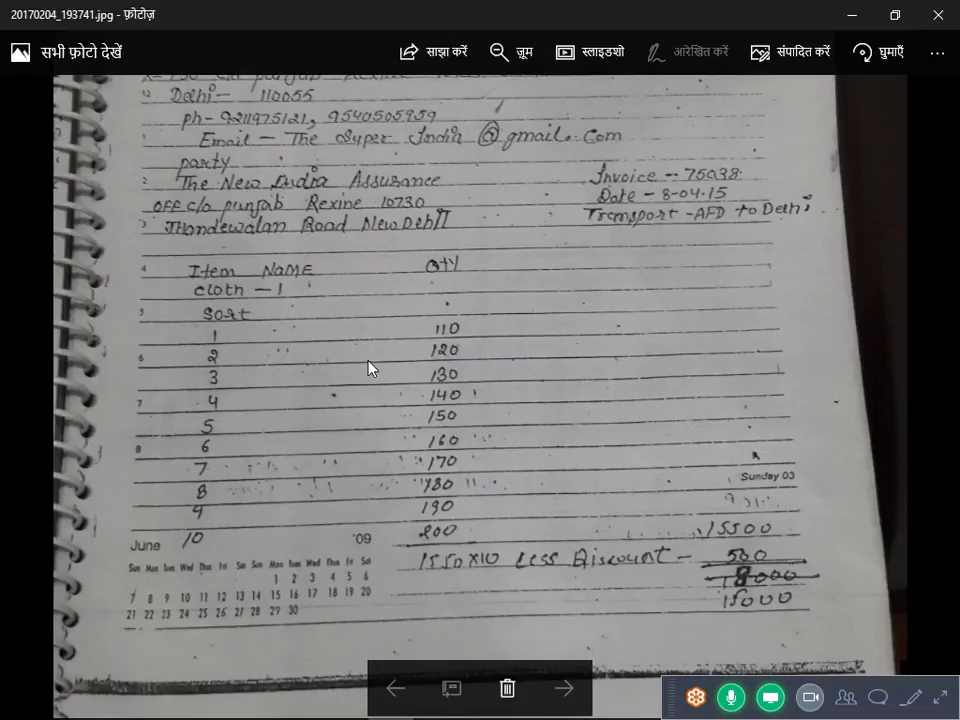
key("alt+Tab")
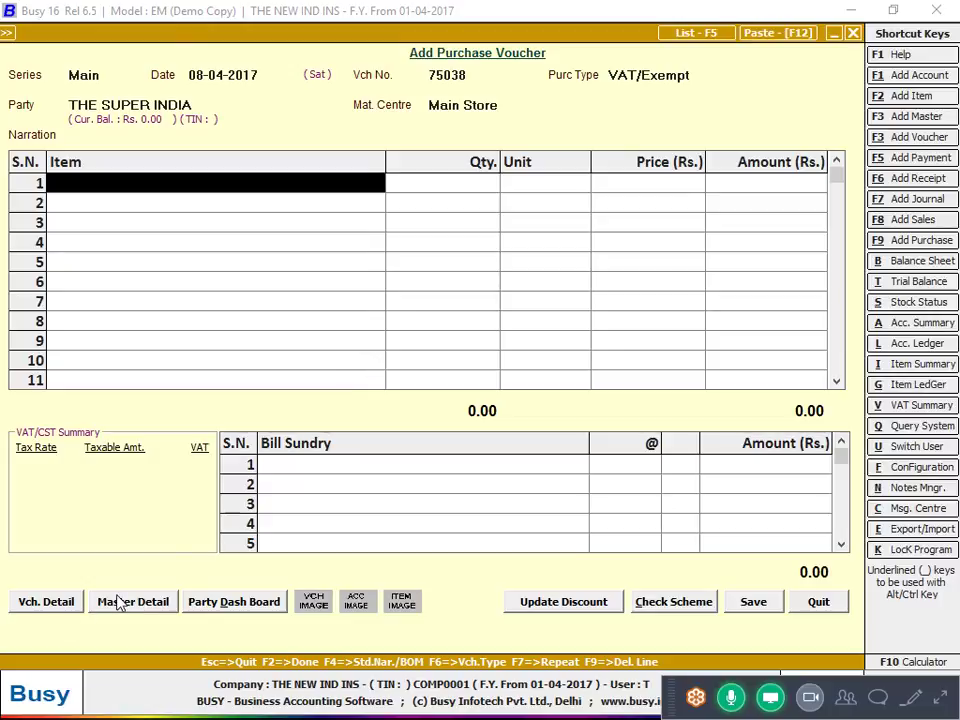
key("alt+f")
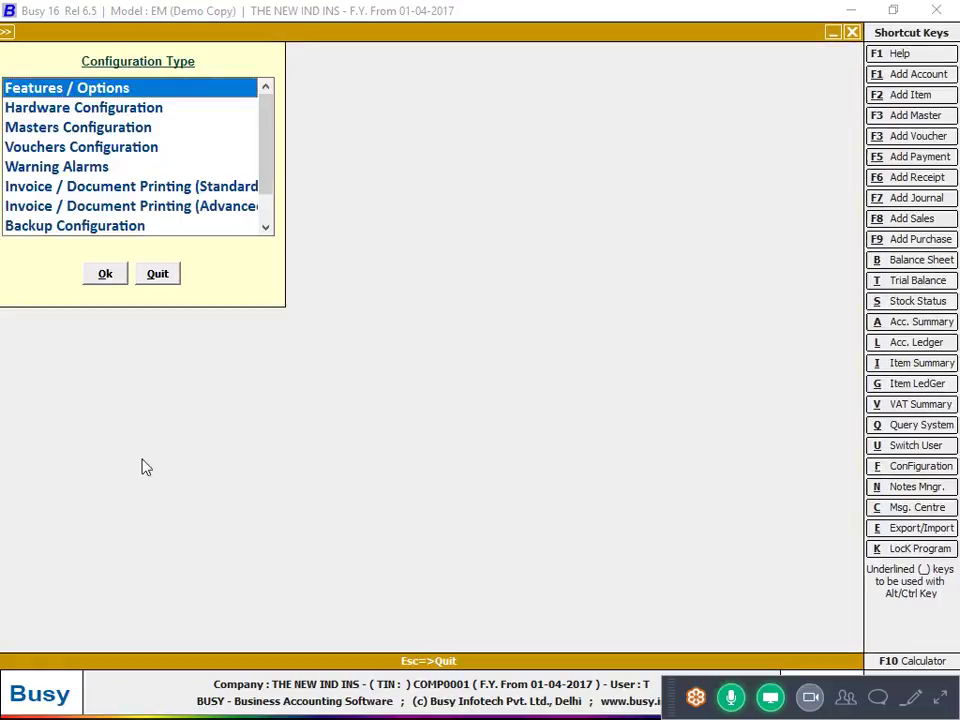
double_click(163, 90)
left_click(138, 254)
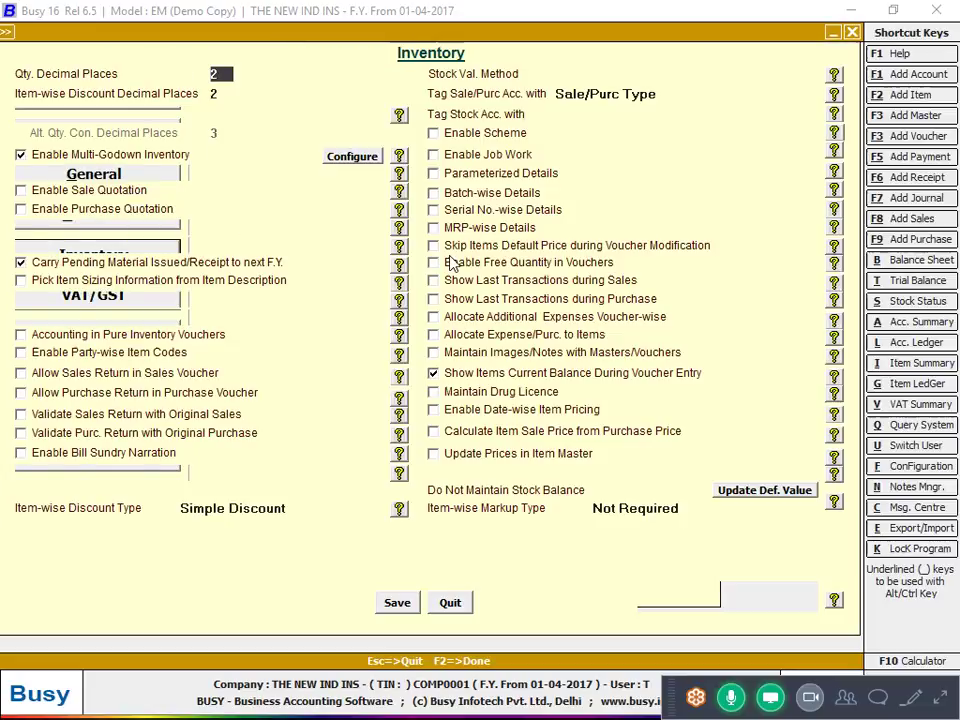
left_click(479, 176)
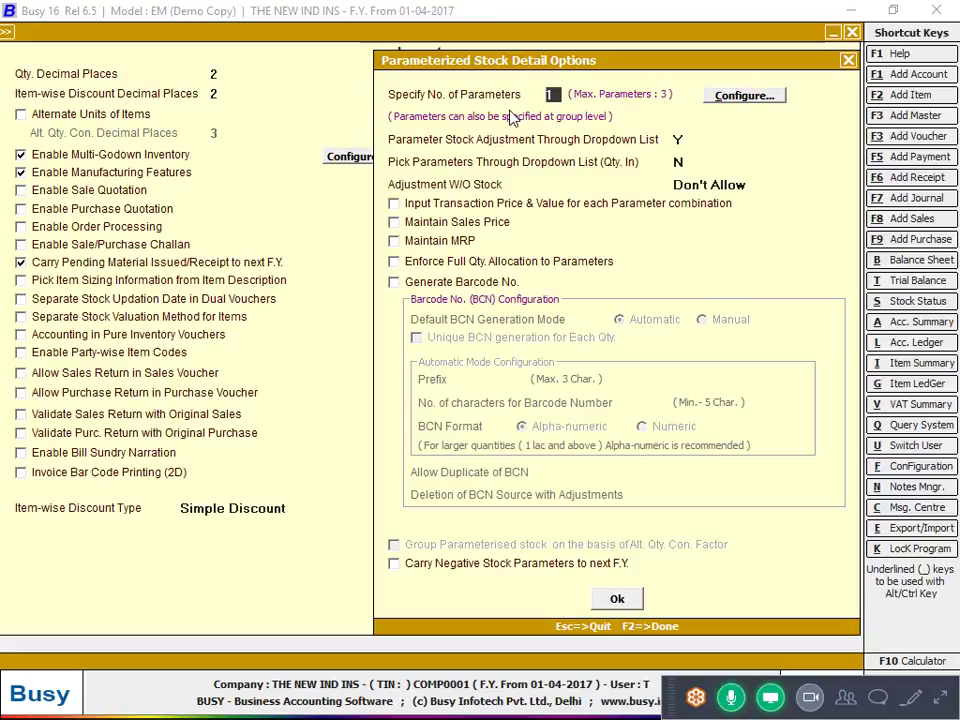
Name the single stock parameter SORT, save the inventory configuration and return to the purchase voucher
key("alt+Tab")
key("alt+Tab")
left_click(724, 104)
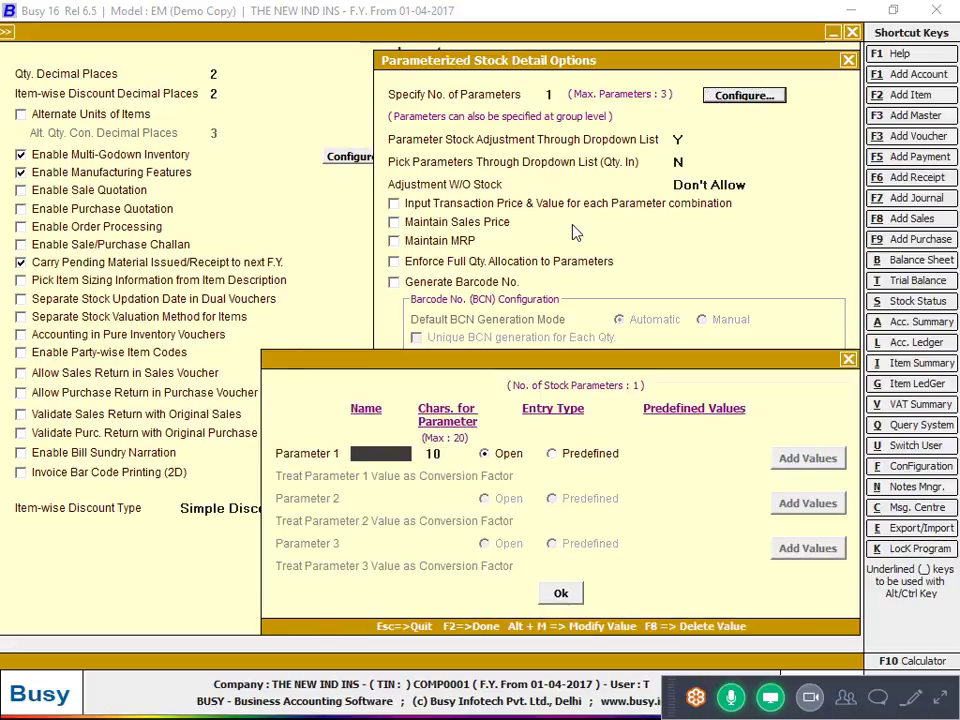
type("SORT")
left_click(563, 594)
left_click(600, 596)
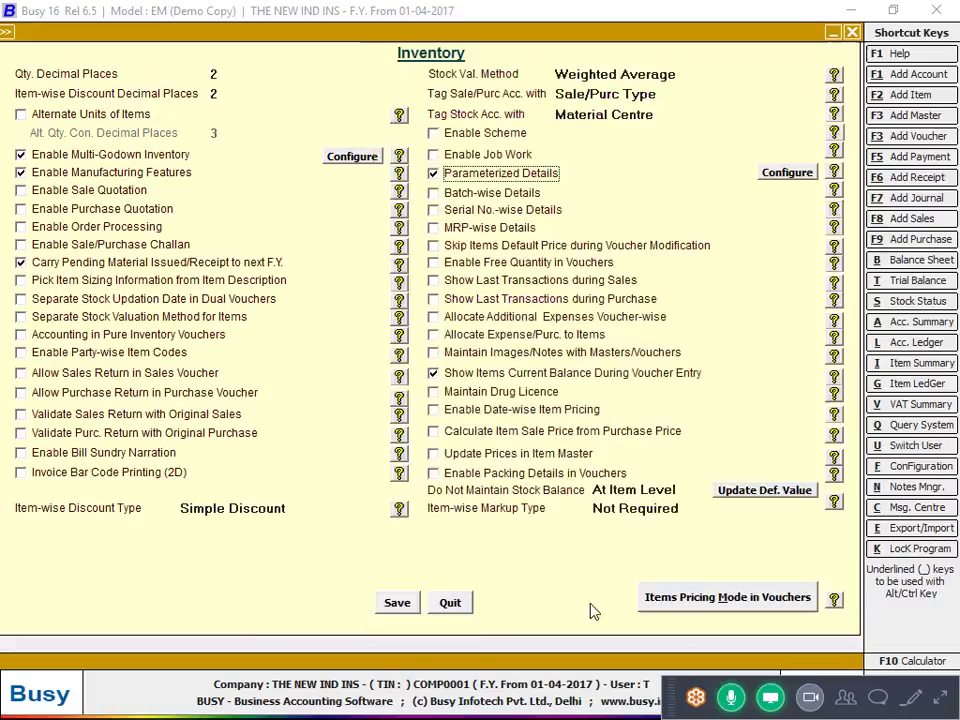
left_click(400, 602)
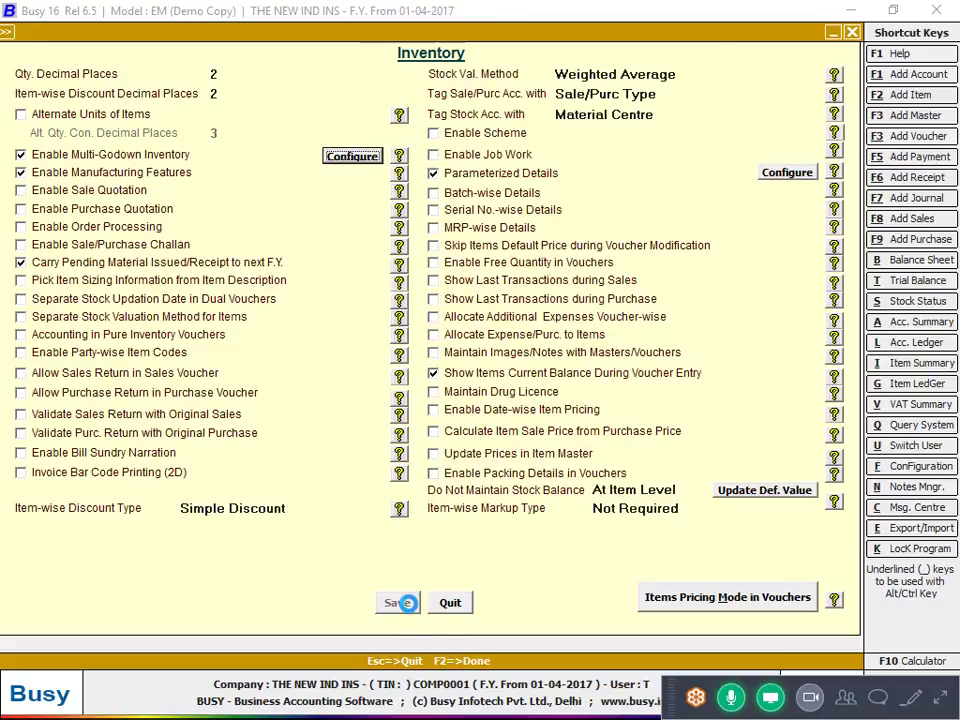
key("Escape")
key("Escape")
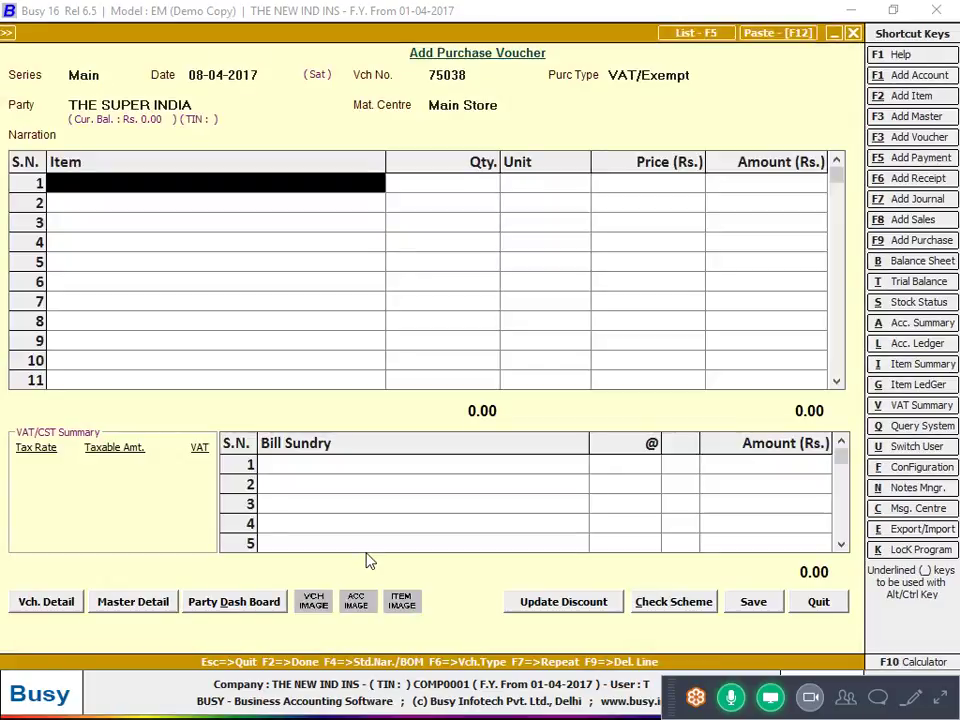
Create a new item from the voucher with CLOTH -1 as name and print name, no alias, in the General group
key("alt+F2")
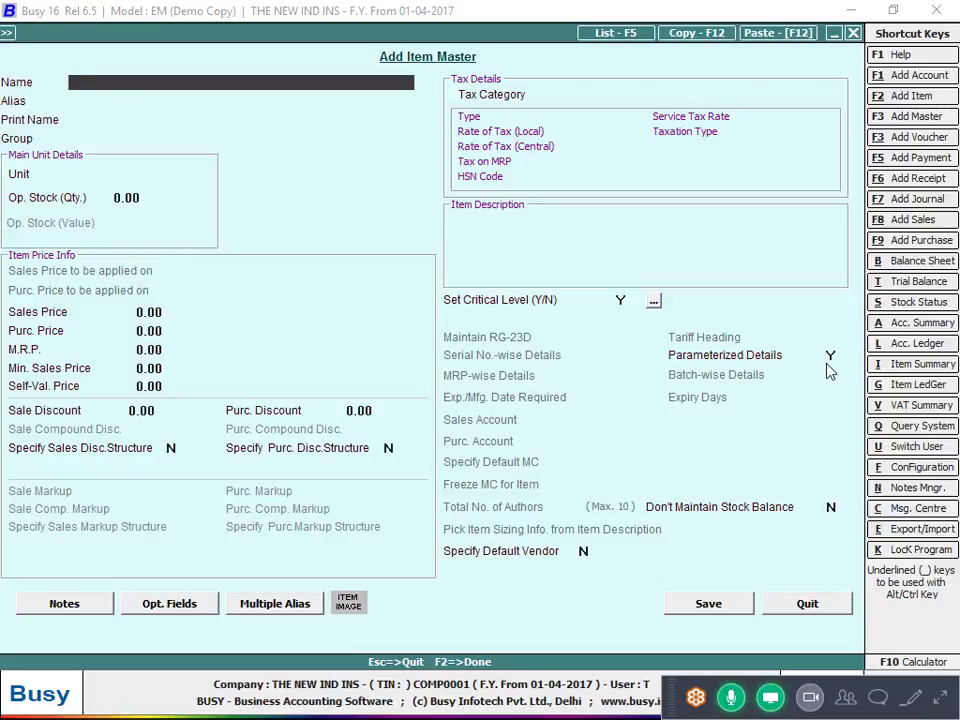
key("alt+Tab")
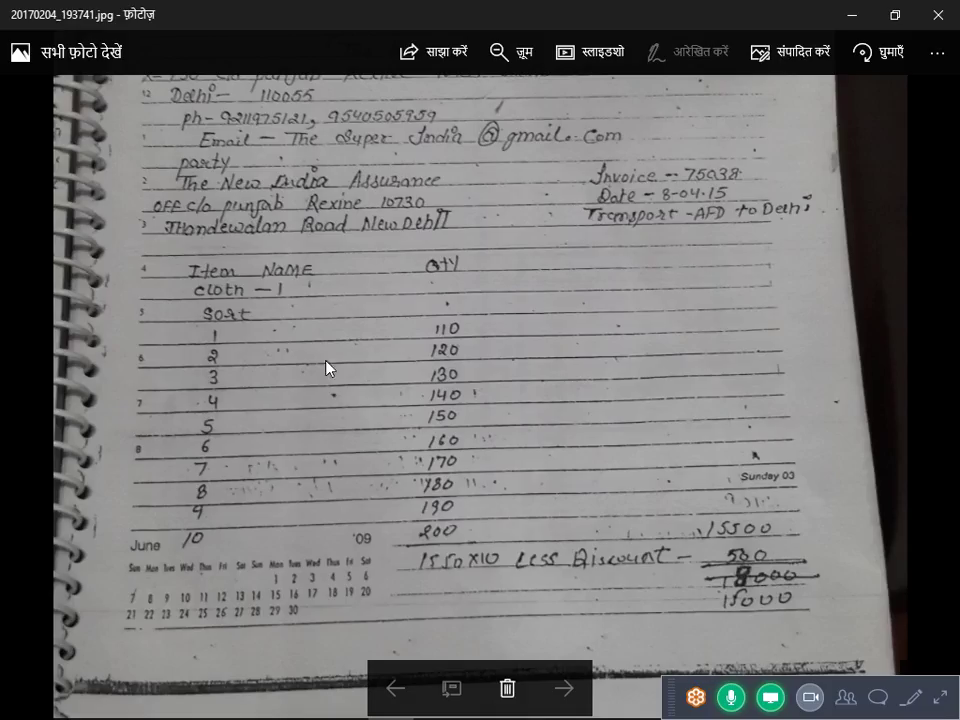
key("alt+Tab")
type("CLOTH -1")
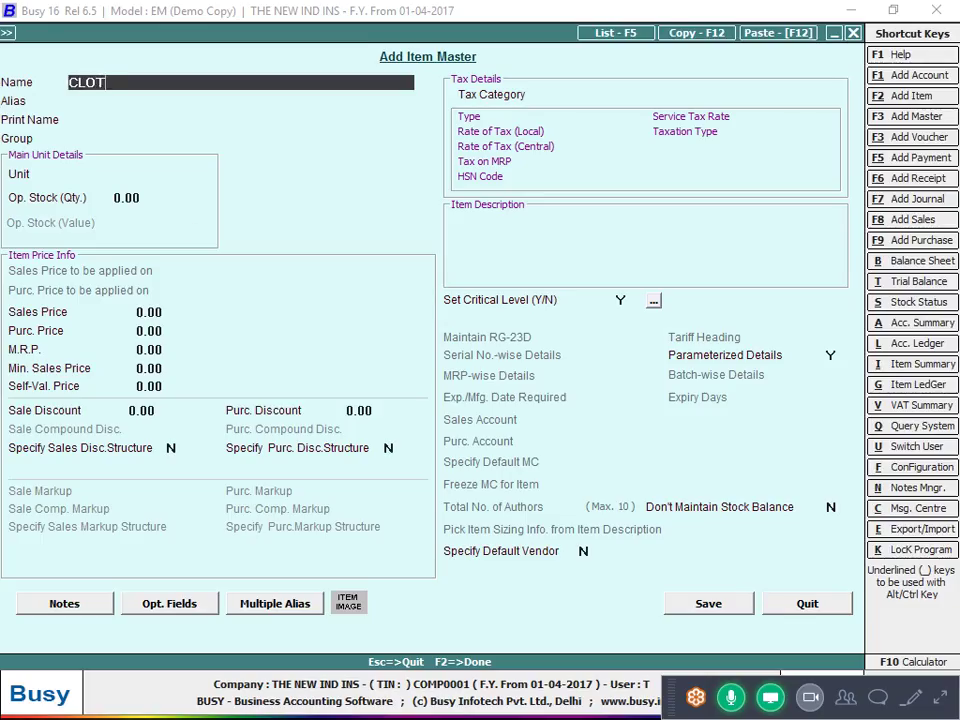
key("Return")
key("Return")
key("Return")
key("Return")
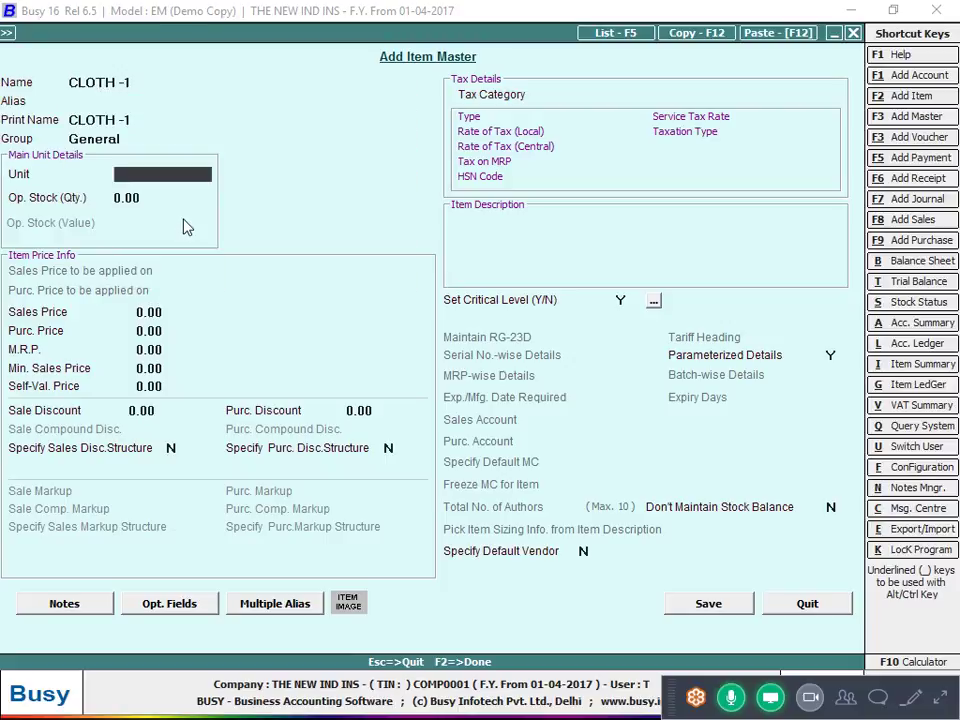
Set the item's unit to Metre and its purchase price to 10 as on the bill, and save the item
type("M")
key("Return")
key("Return")
key("Return")
key("alt+Tab")
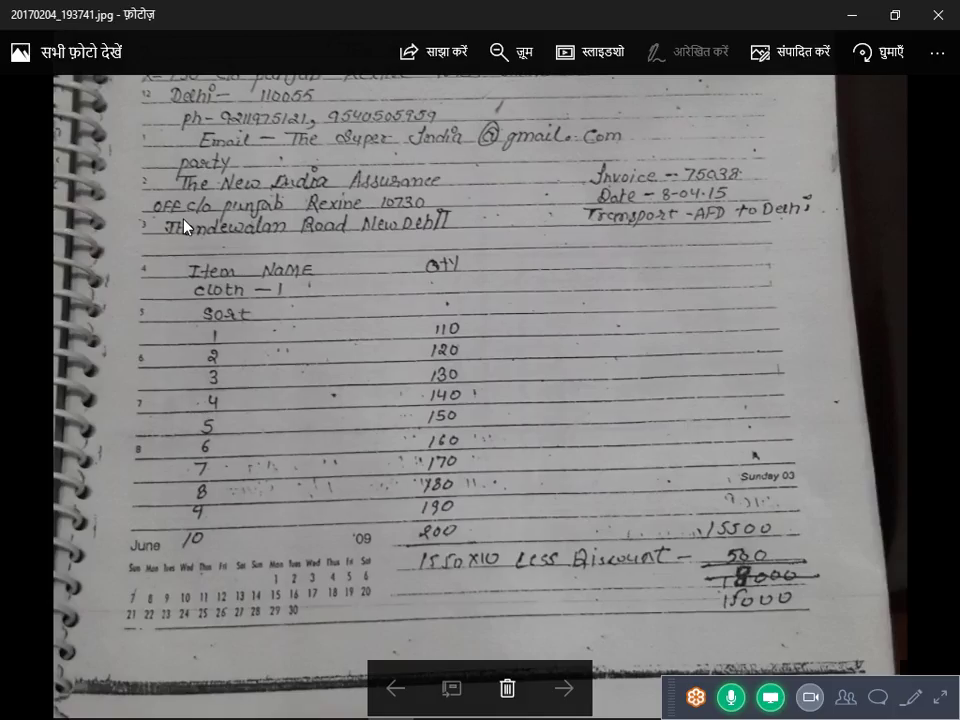
key("alt+Tab")
type("10")
key("Return")
key("F2")
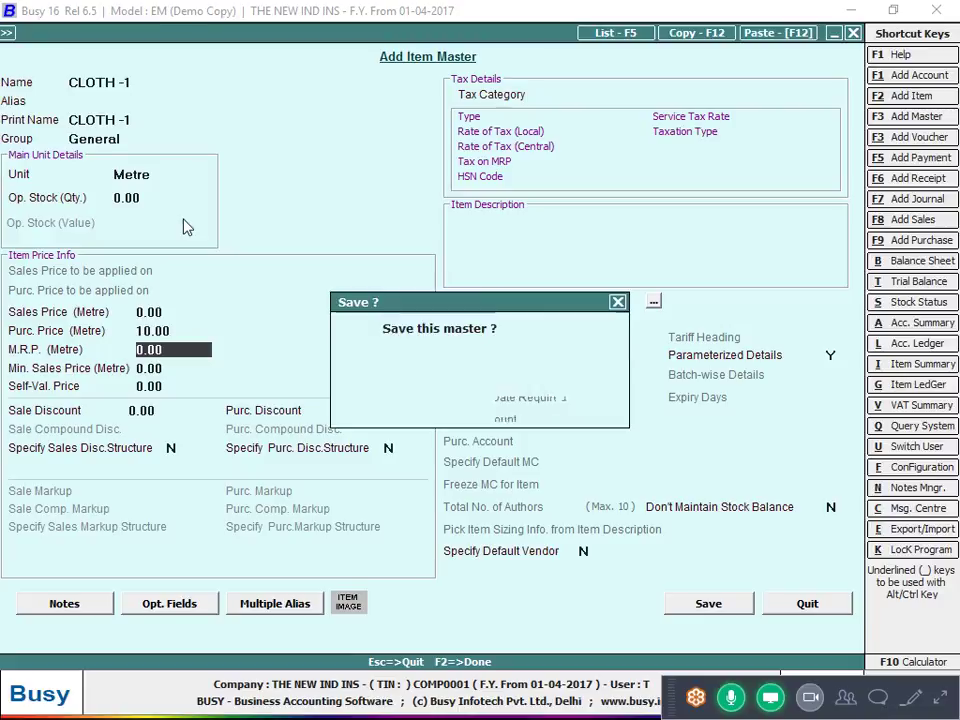
key("Return")
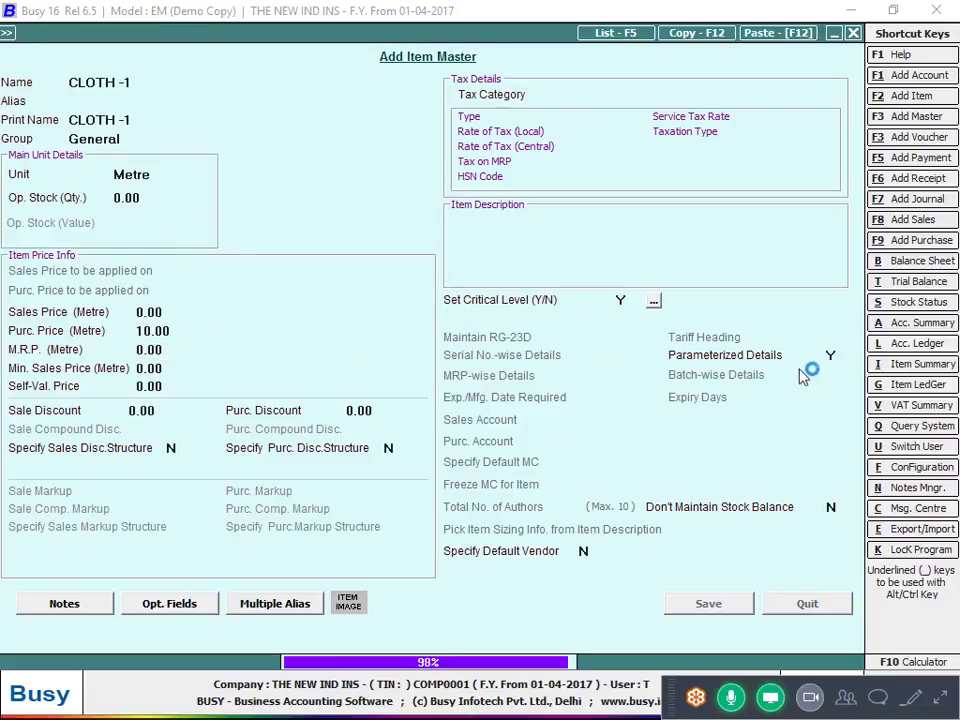
Enter a quantity of 1550 metres for CLOTH -1 and open its parameterized stock details
type("1550")
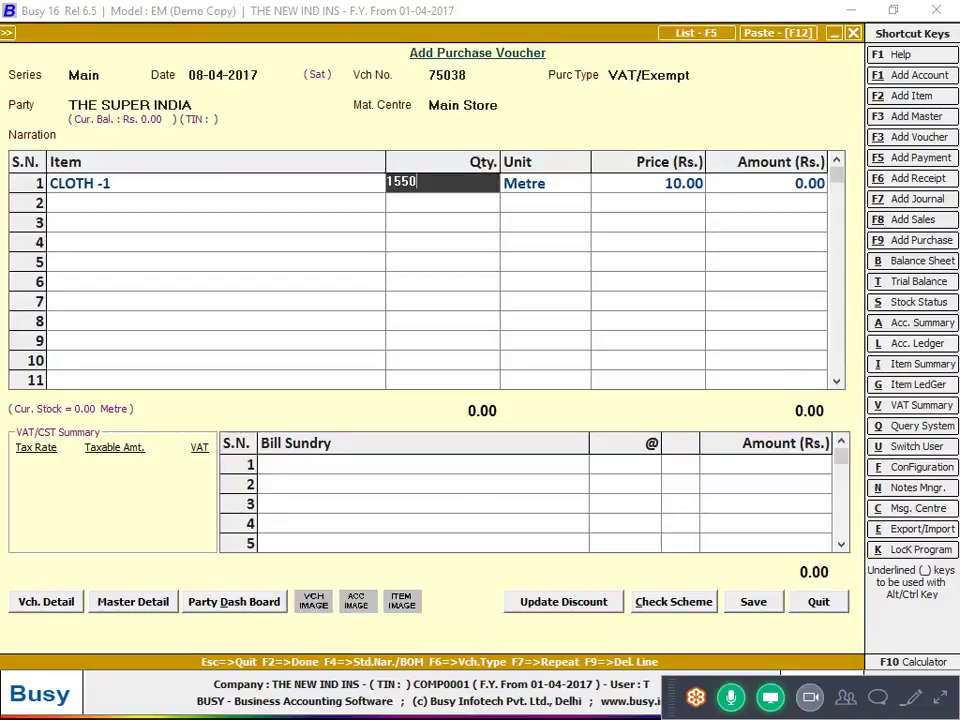
key("Return")
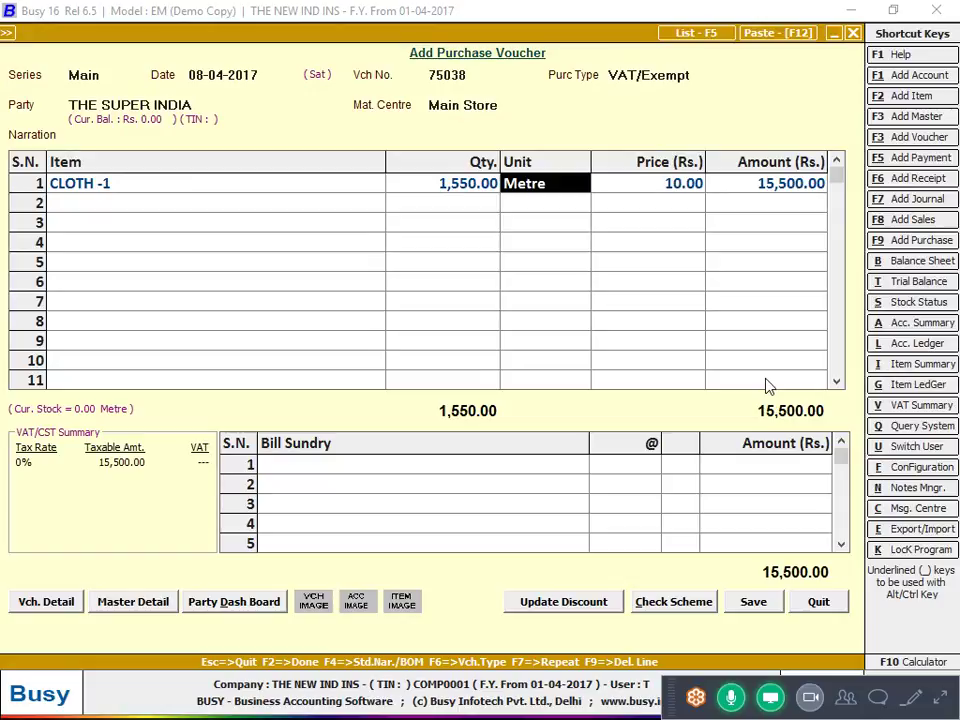
key("Return")
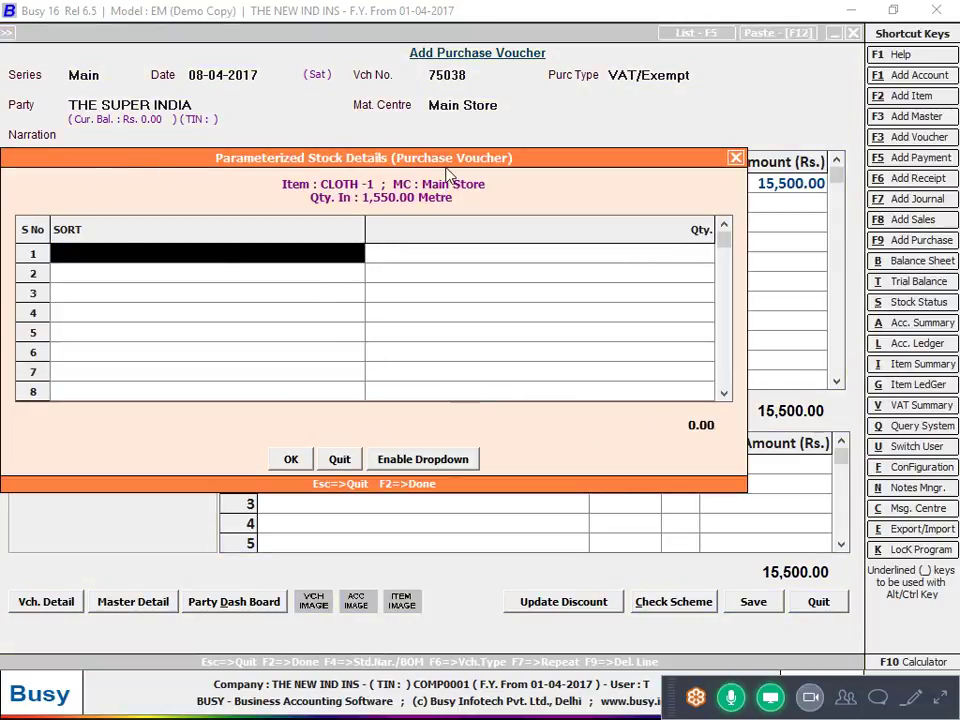
Allocate the cloth quantity to sorts 1, 2 and 3 with 110, 120 and 130 metres
type("1")
key("Return")
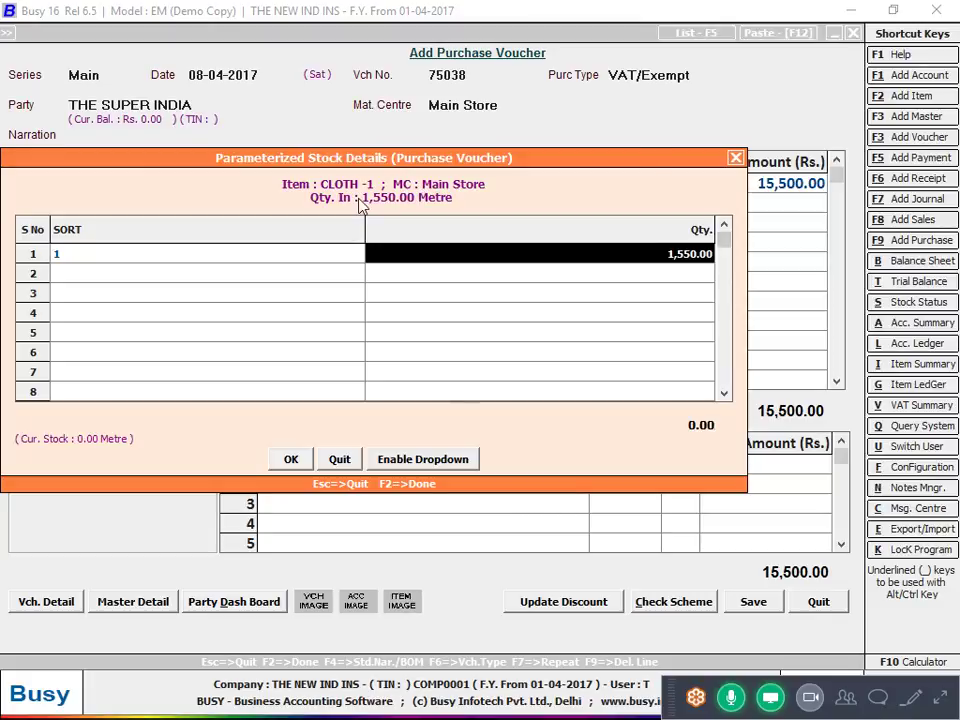
type("110")
key("Return")
type("2")
key("Return")
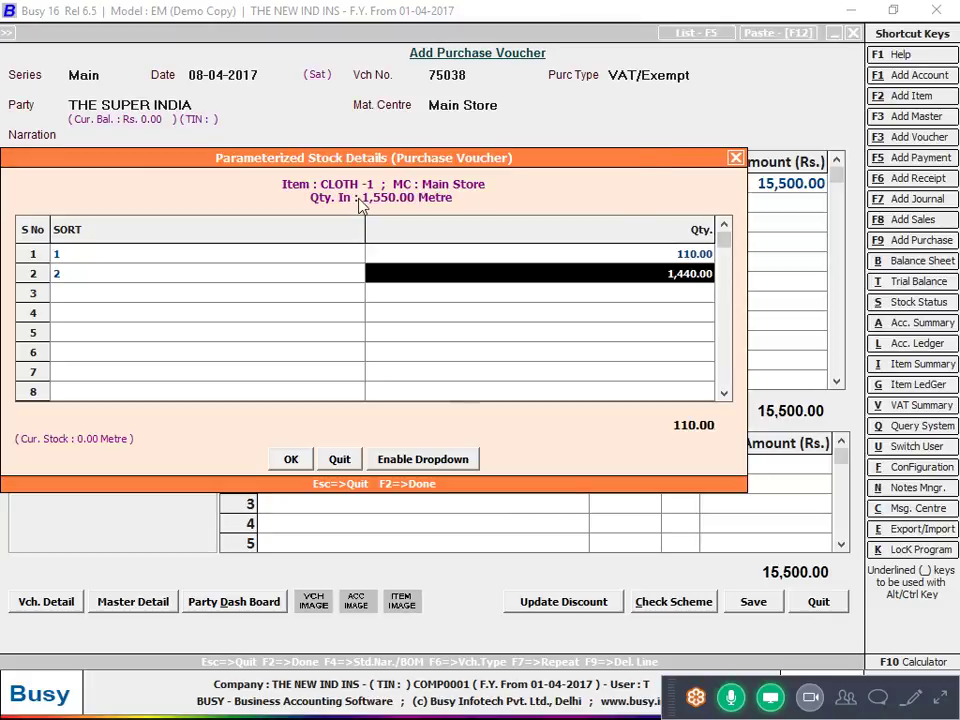
type("120")
key("Return")
type("3")
key("Return")
type("130")
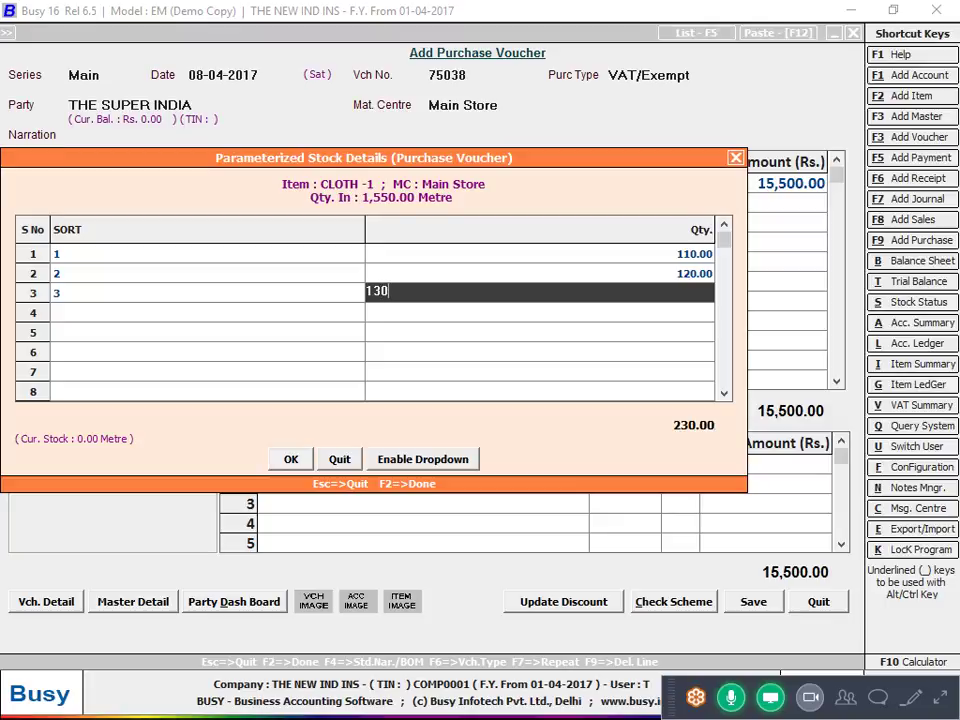
key("Return")
Allocate 140, 150 and 160 metres to sorts 4, 5 and 6 in the stock details
type("4")
key("Return")
type("140")
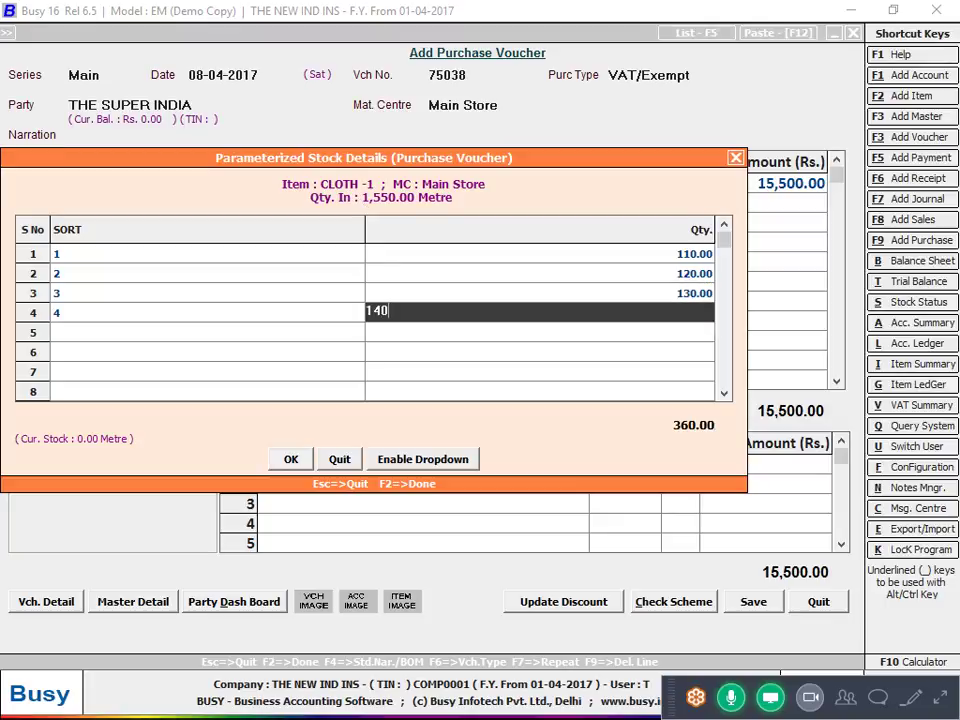
key("Return")
type("5")
key("Return")
type("150")
key("Return")
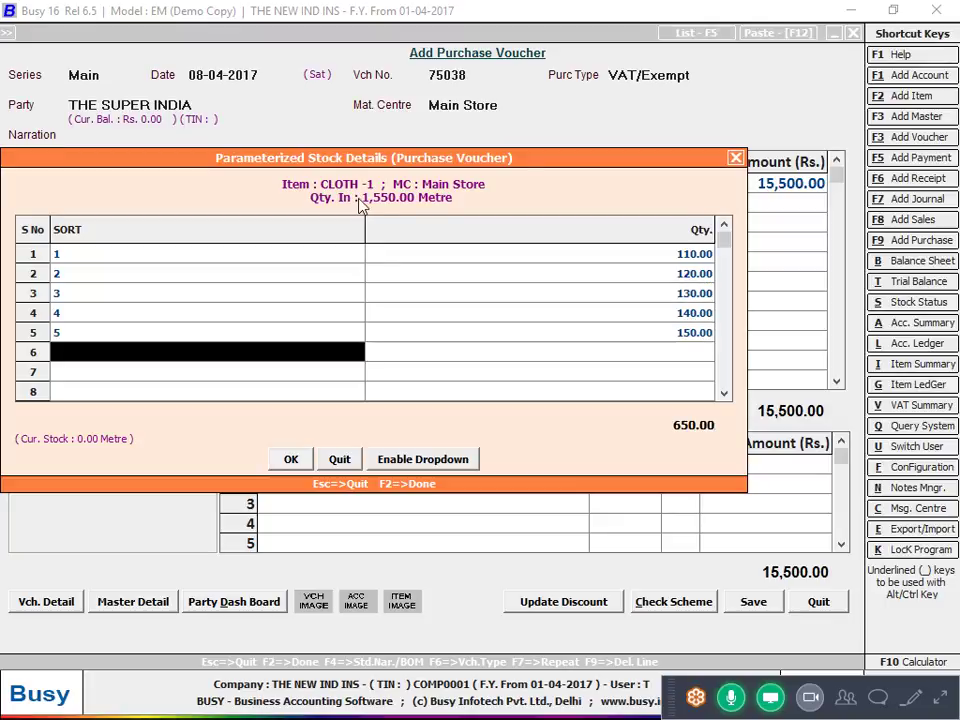
type("6")
key("Return")
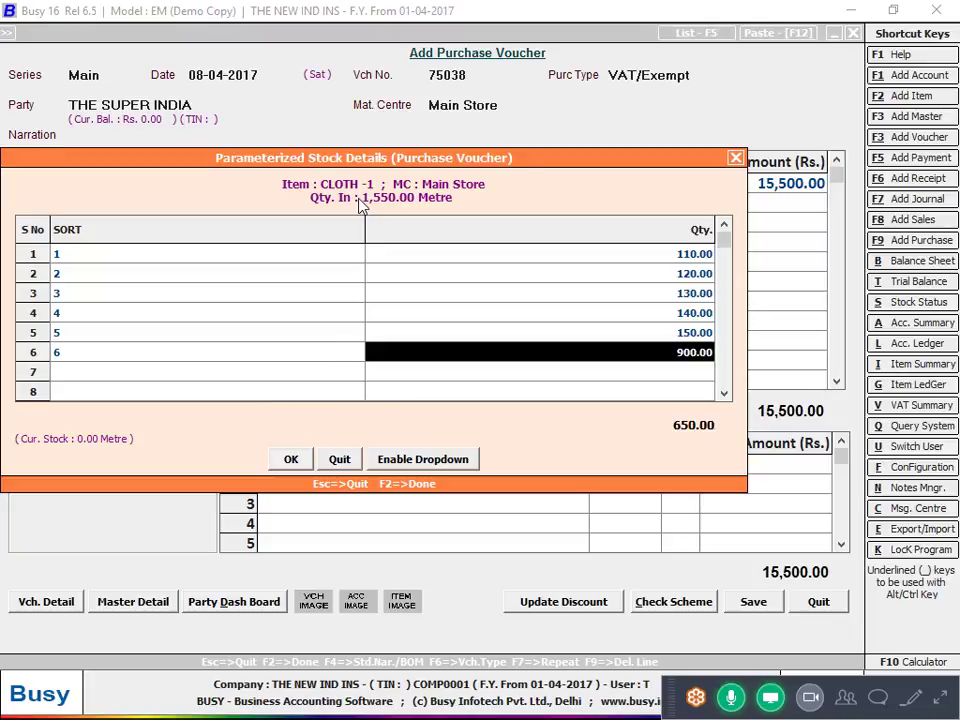
type("160")
key("Return")
Check the remaining sorts on the bill photo and enter sort 7 with 170 and sort 8 with 180 metres
key("alt+Tab")
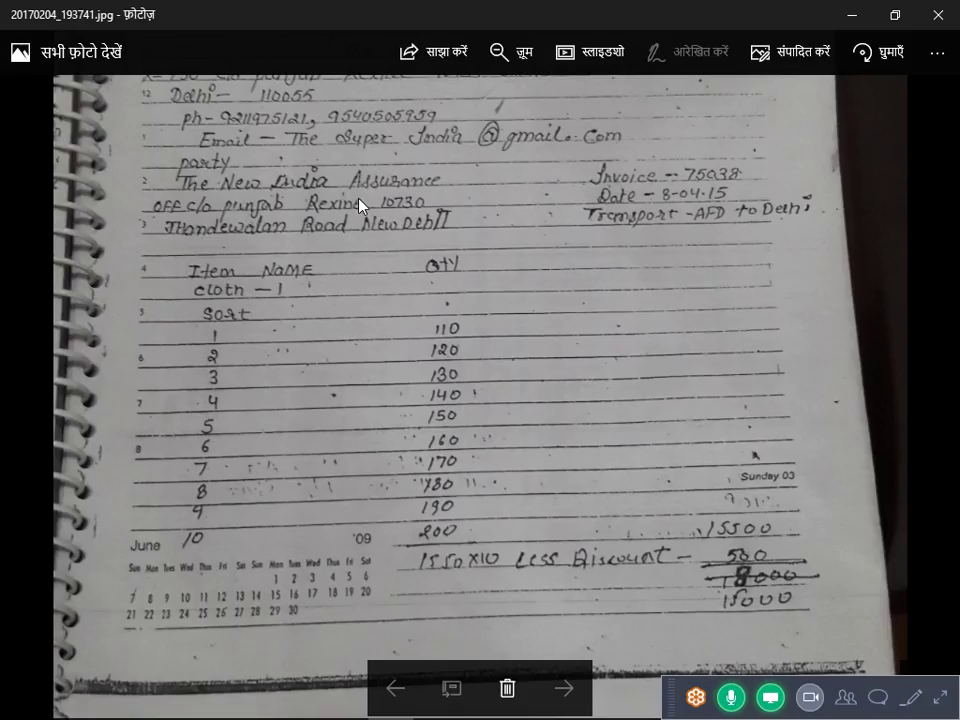
key("alt+Tab")
type("7")
key("Return")
type("17")
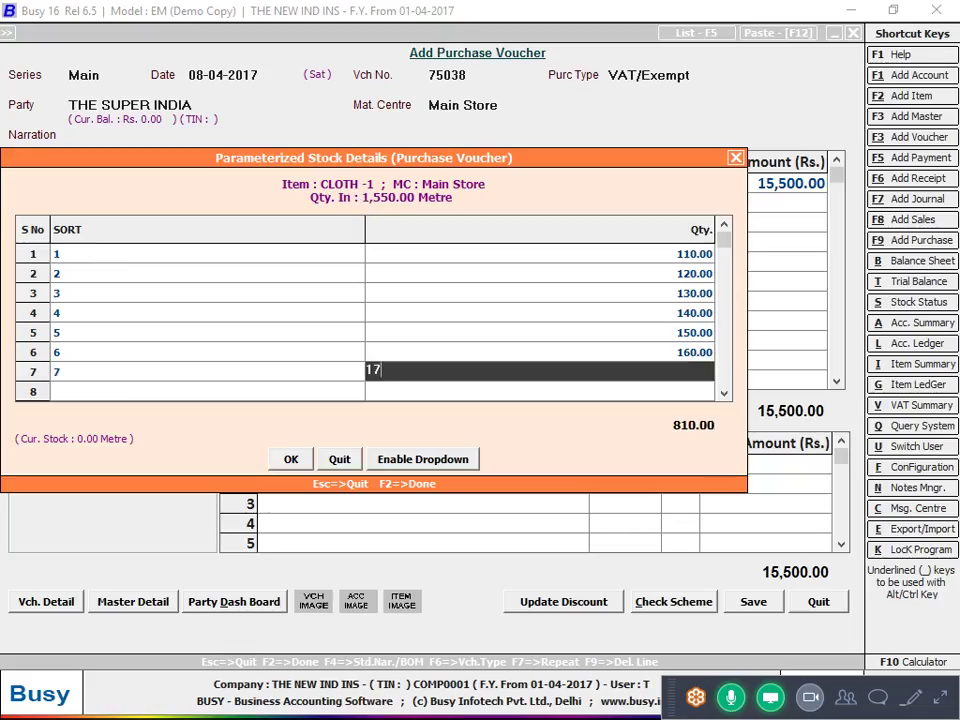
type("0")
key("Return")
type("8")
key("Return")
type("180")
key("Return")
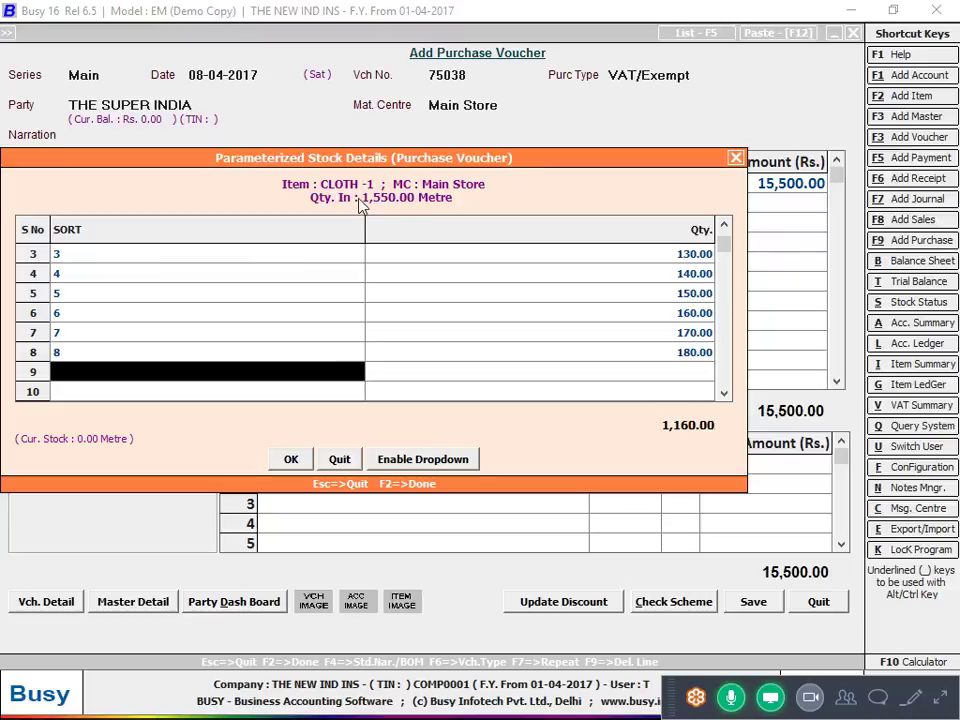
Enter sort 9 with 190 and sort 10 with 200 metres, and accept the parameterized stock details
type("9")
key("Return")
type("190")
key("Return")
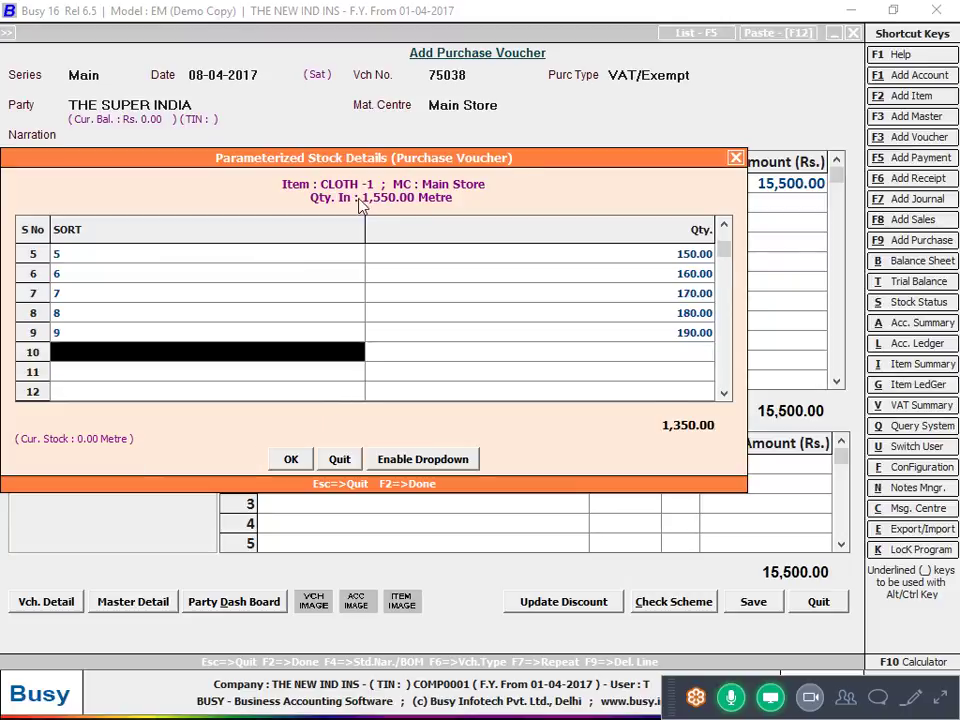
type("10")
key("Return")
type("200")
key("Return")
key("Return")
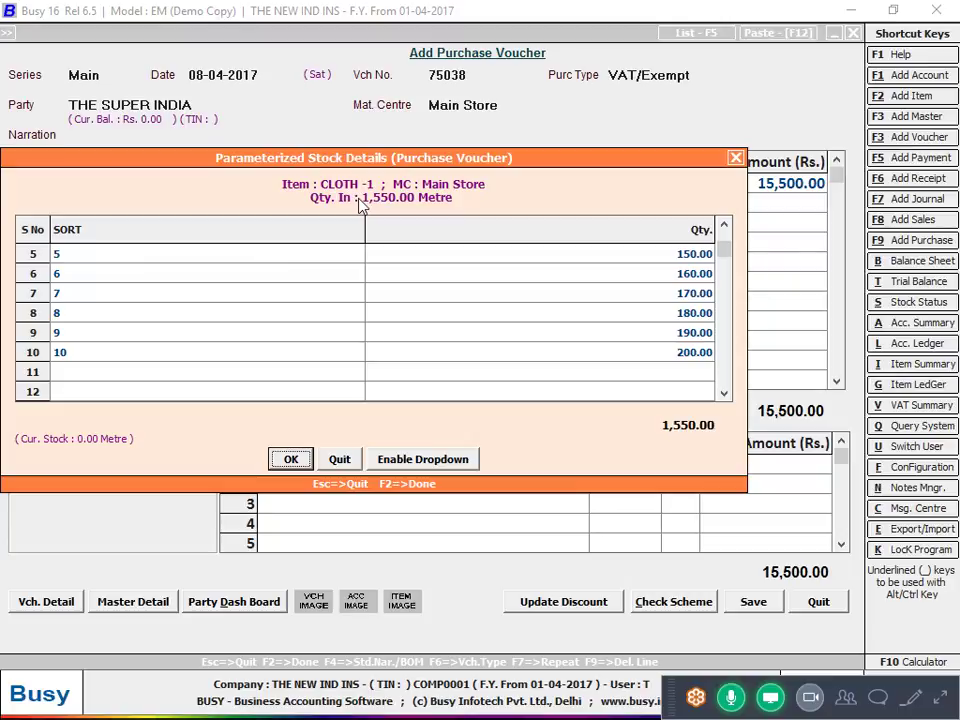
key("Return")
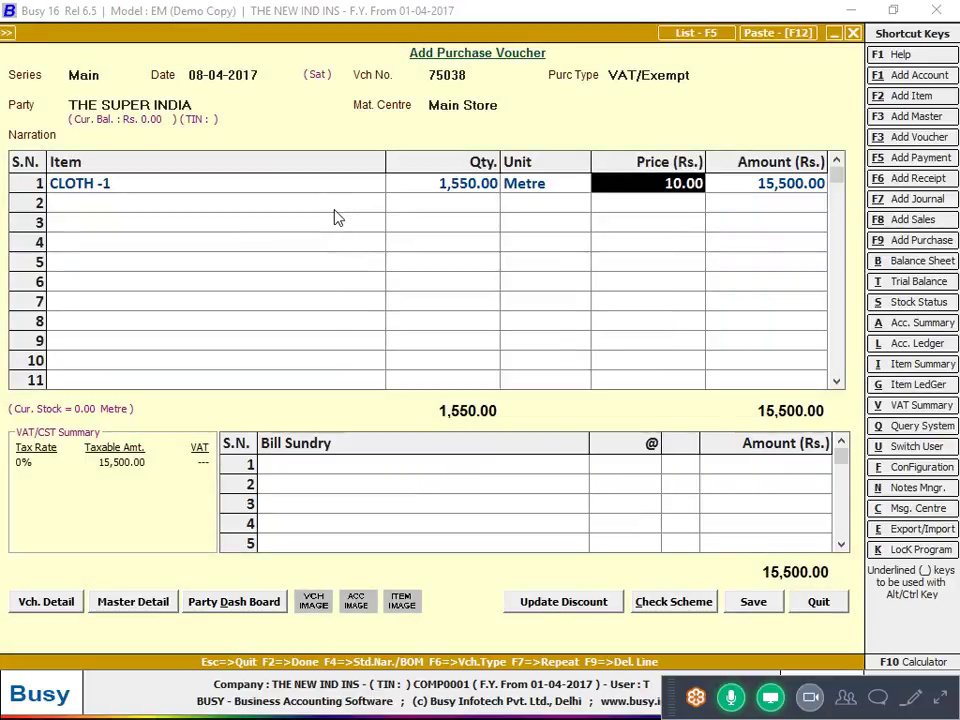
Reopen the parameterized stock details of CLOTH -1, review the sort-wise quantities and accept them unchanged
key("shift+Tab")
key("shift+Tab")
key("shift+Tab")
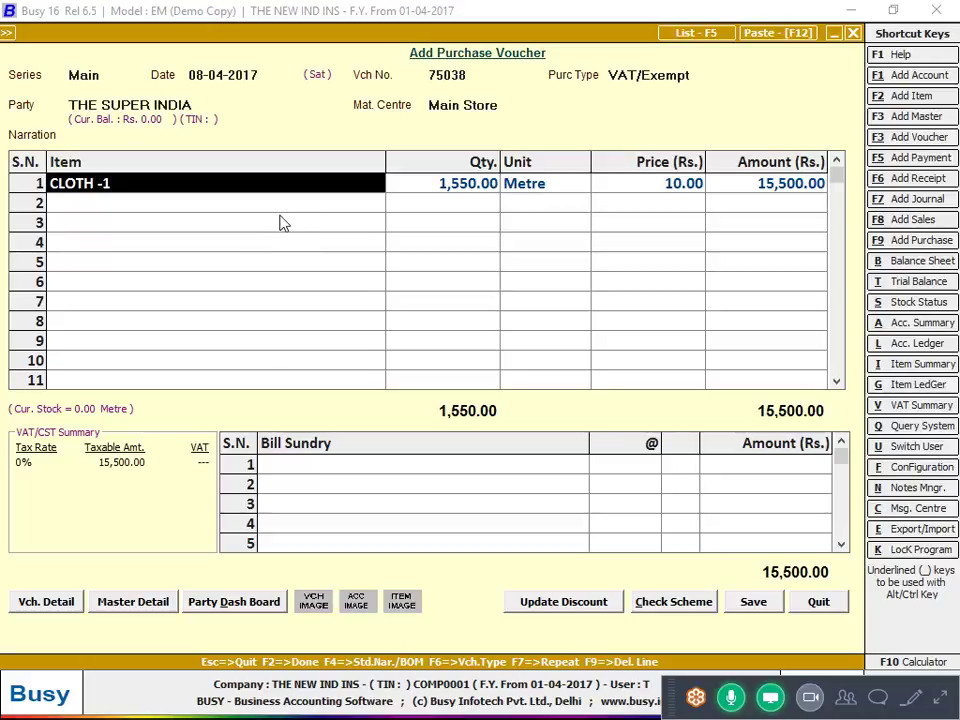
key("Return")
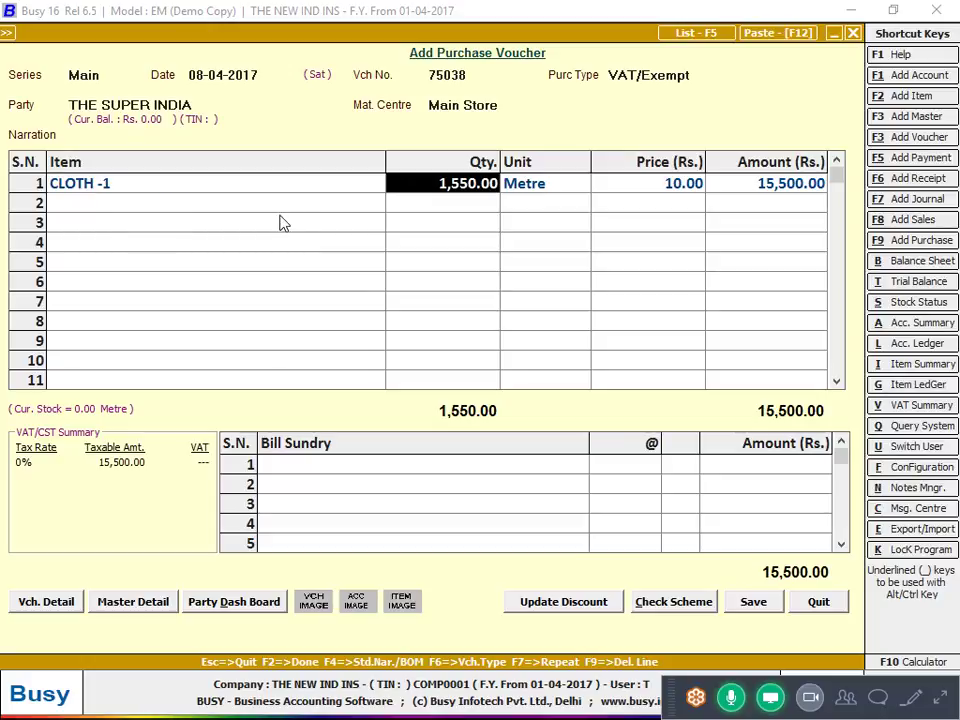
key("Return")
key("Return")
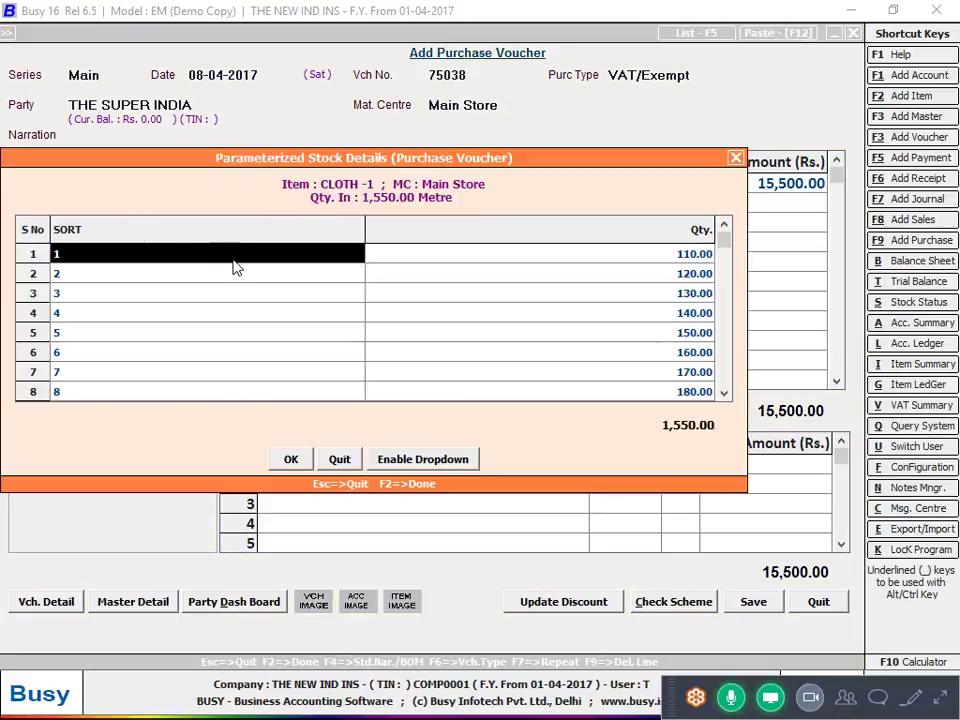
left_click(294, 466)
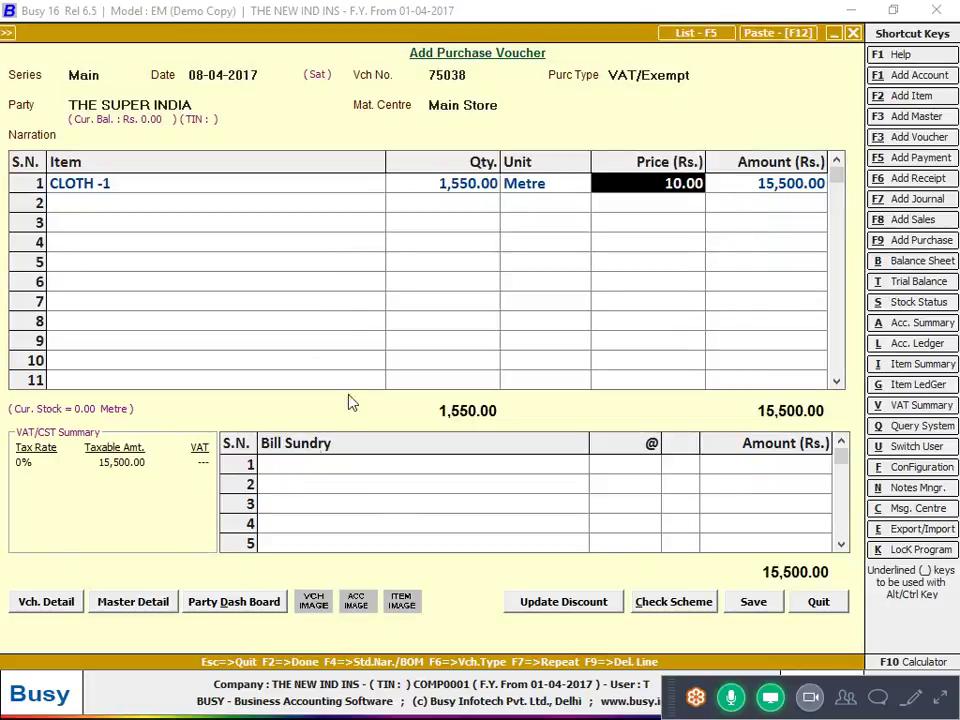
Recheck the sort-wise quantity breakdown behind the CLOTH -1 voucher line and accept it
left_click(321, 190)
key("Return")
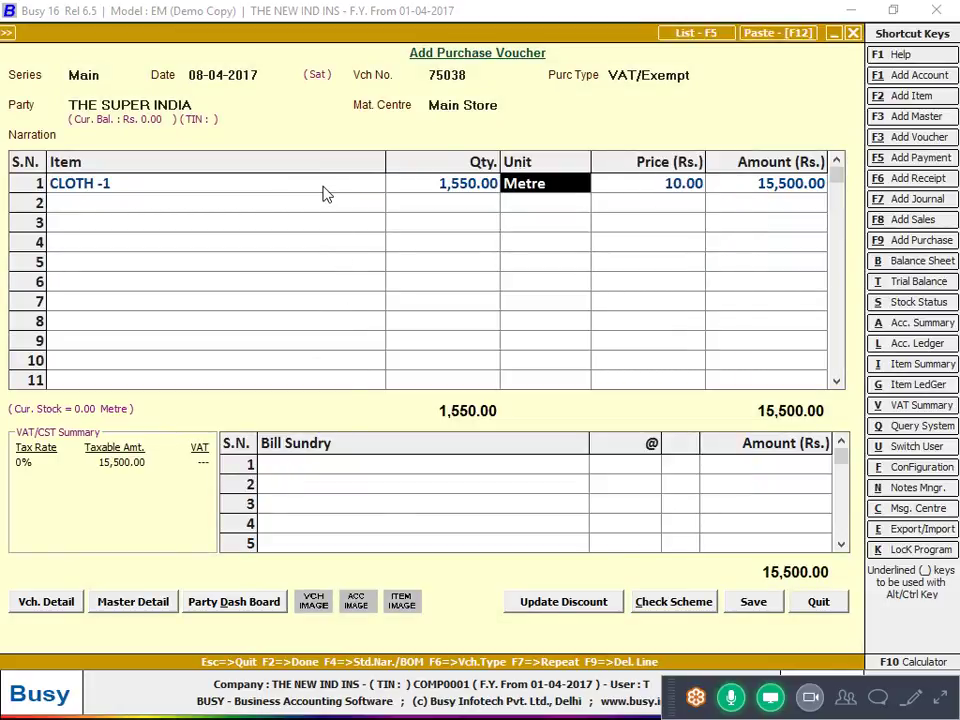
key("Return")
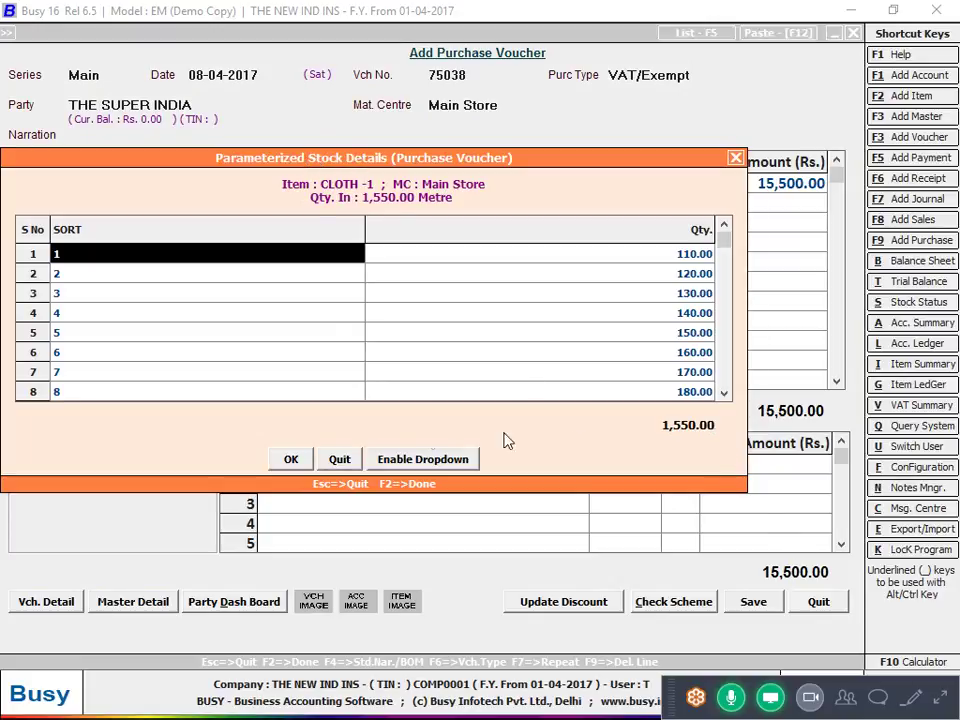
left_click(310, 460)
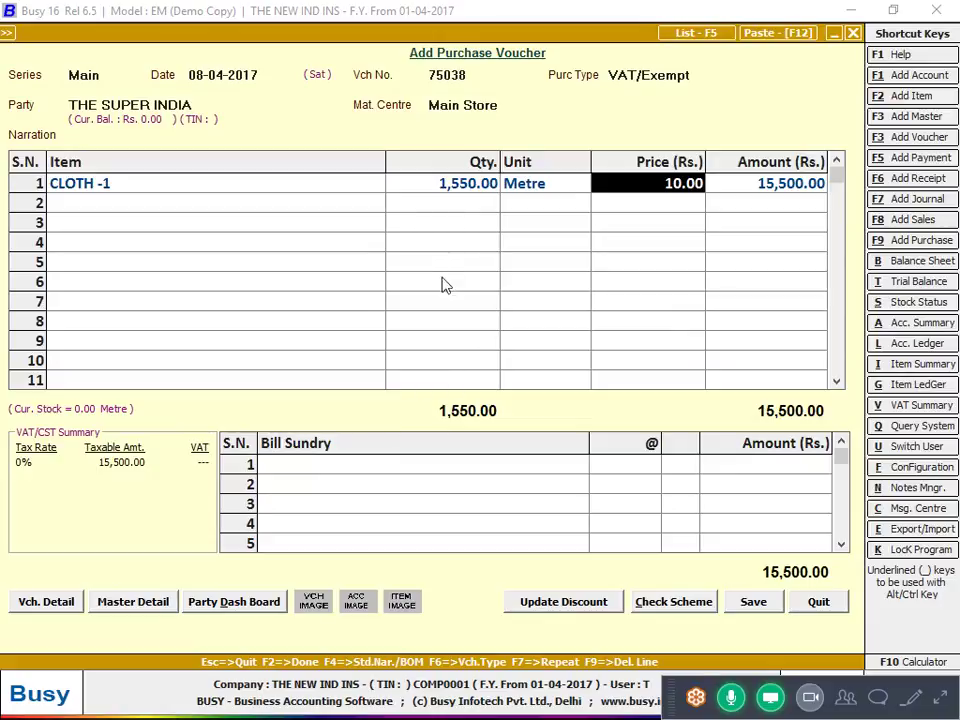
Check the discount on the bill photo and add a Discount bill sundry of 500 to the purchase voucher
left_click(440, 465)
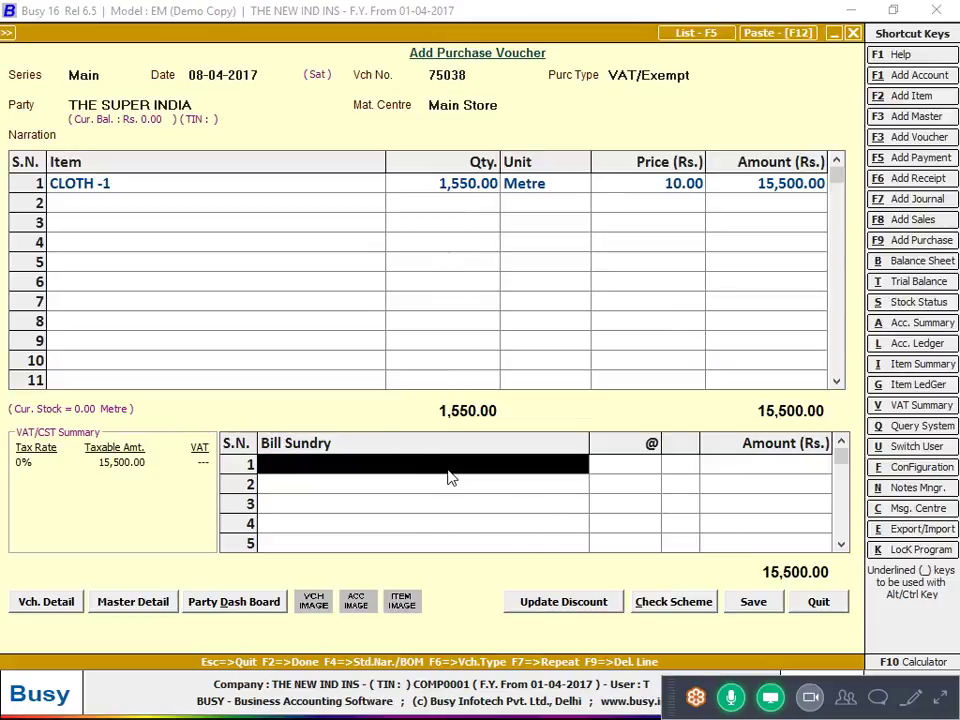
key("alt+Tab")
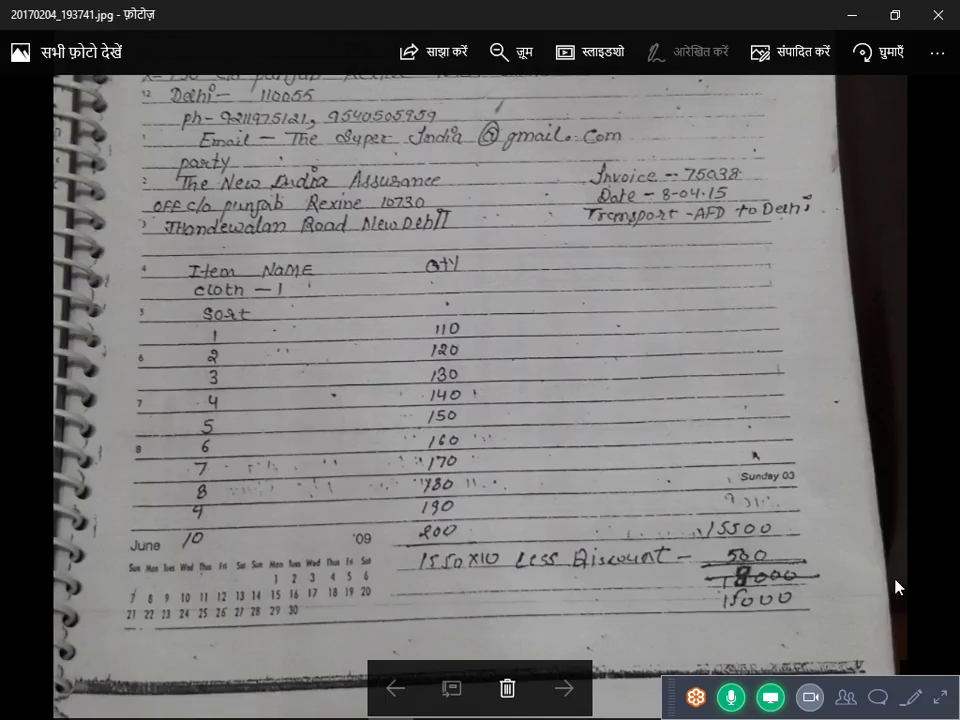
key("alt+Tab")
type("dIS")
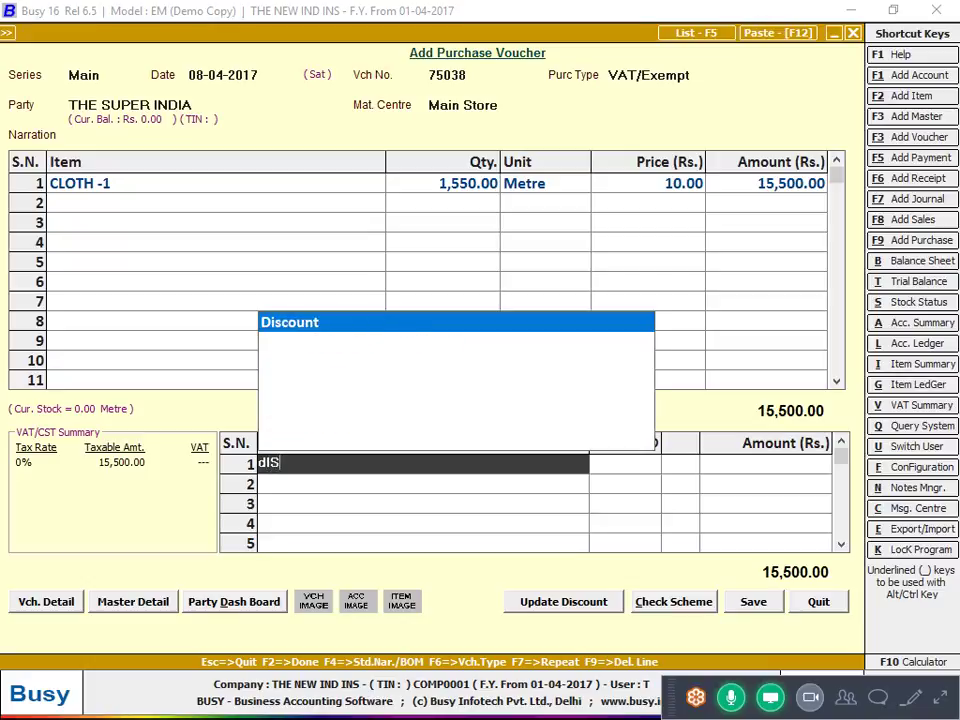
key("Return")
type("500")
key("Return")
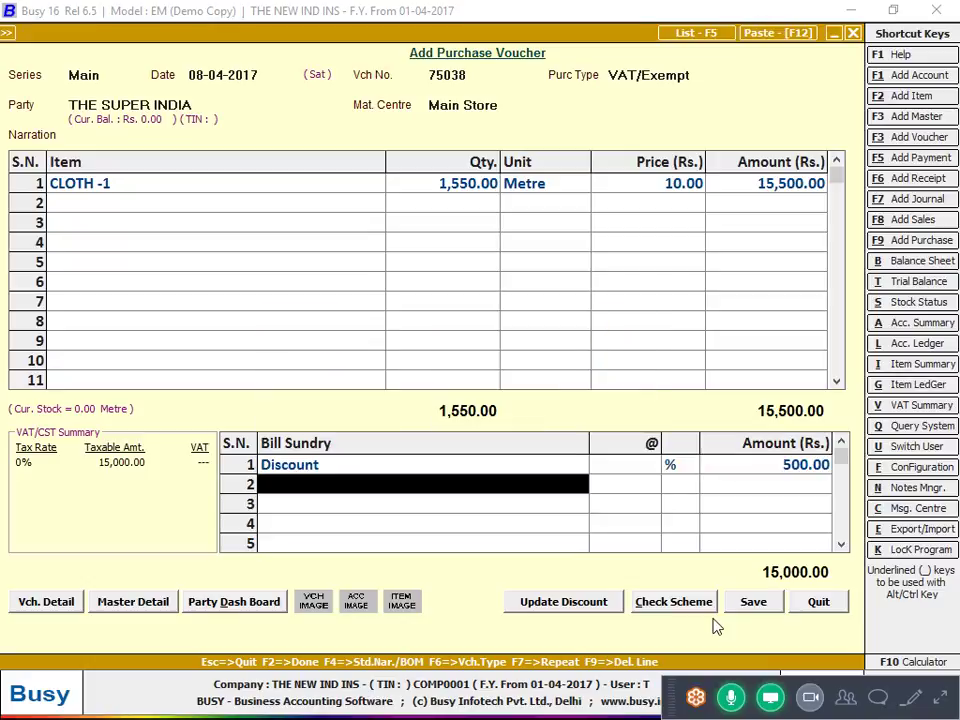
Save the purchase voucher with purchase bill number 75038 in the sales tax reporting details and leave voucher entry
left_click(752, 600)
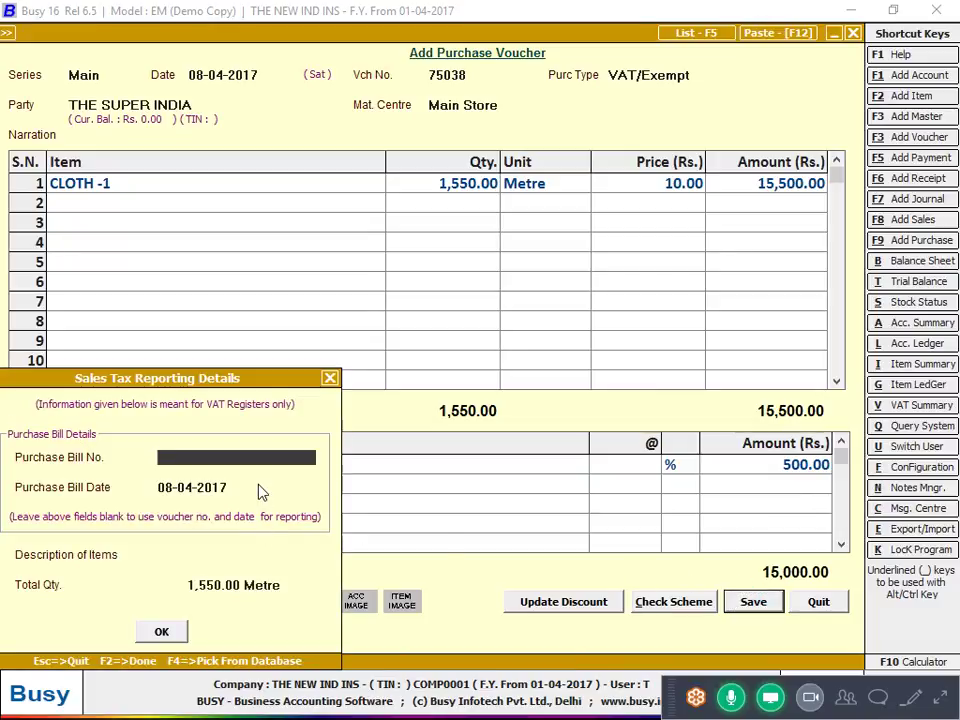
type("75038")
key("Return")
key("Return")
key("Return")
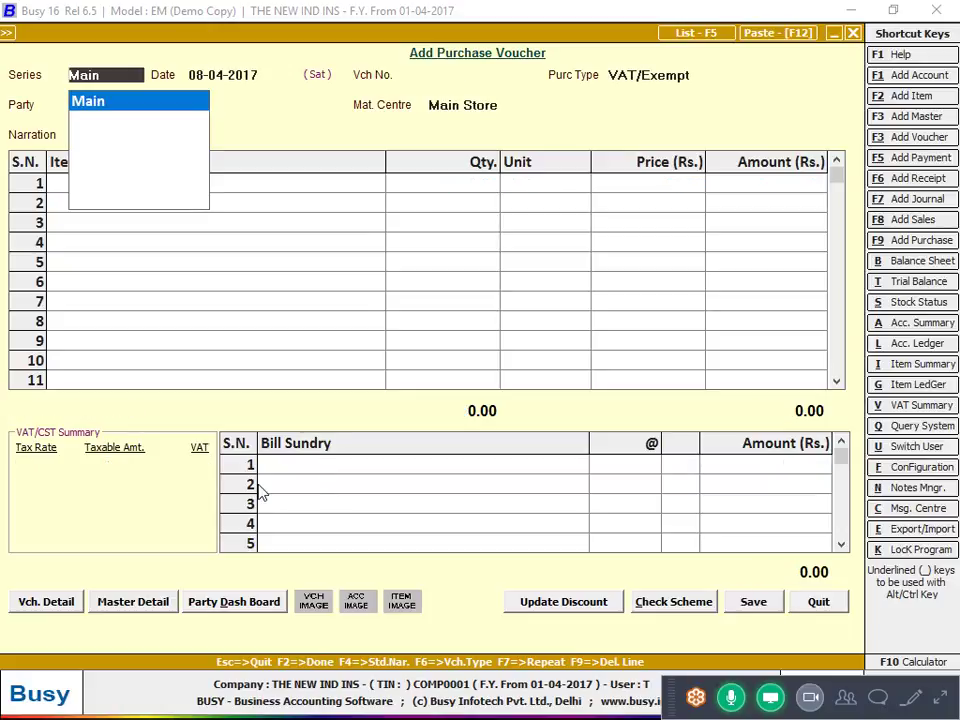
key("Escape")
key("Escape")
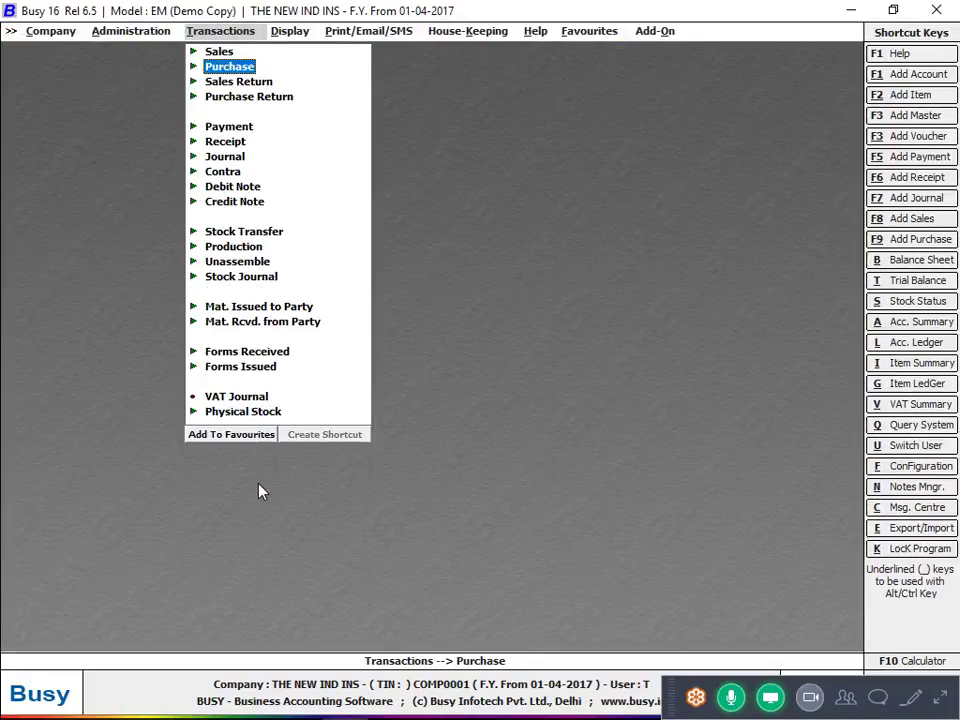
Display the parameterized closing stock report with balances only for all items, review the sort-wise quantities and close it
key("Right")
key("Down")
key("Down")
key("Down")
key("Down")
key("Down")
key("Down")
key("Down")
key("Down")
key("Down")
key("Down")
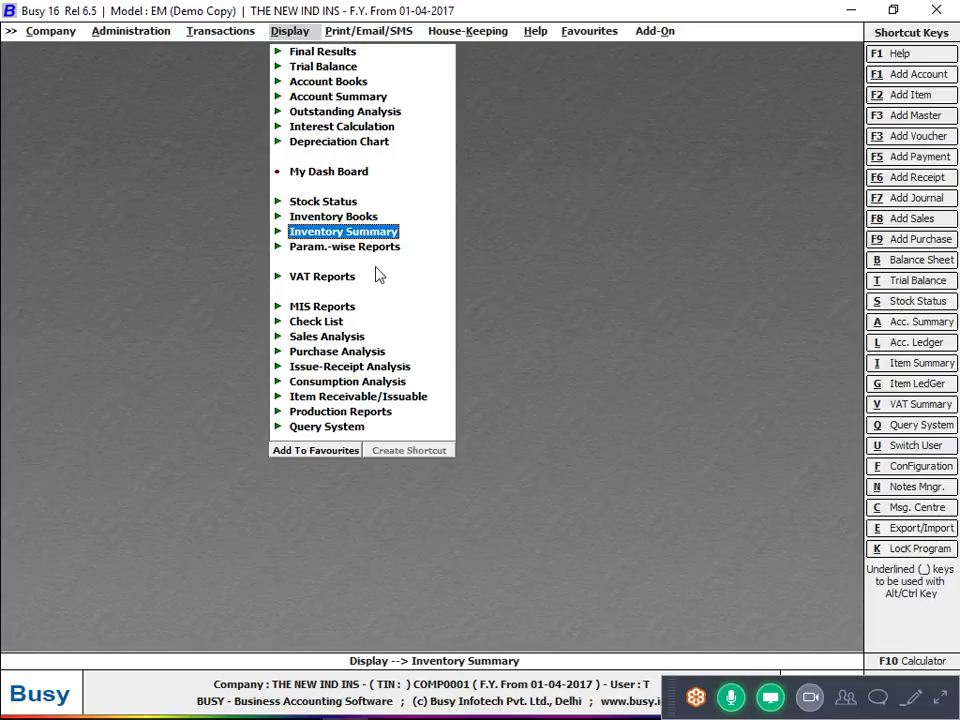
key("Down")
key("Right")
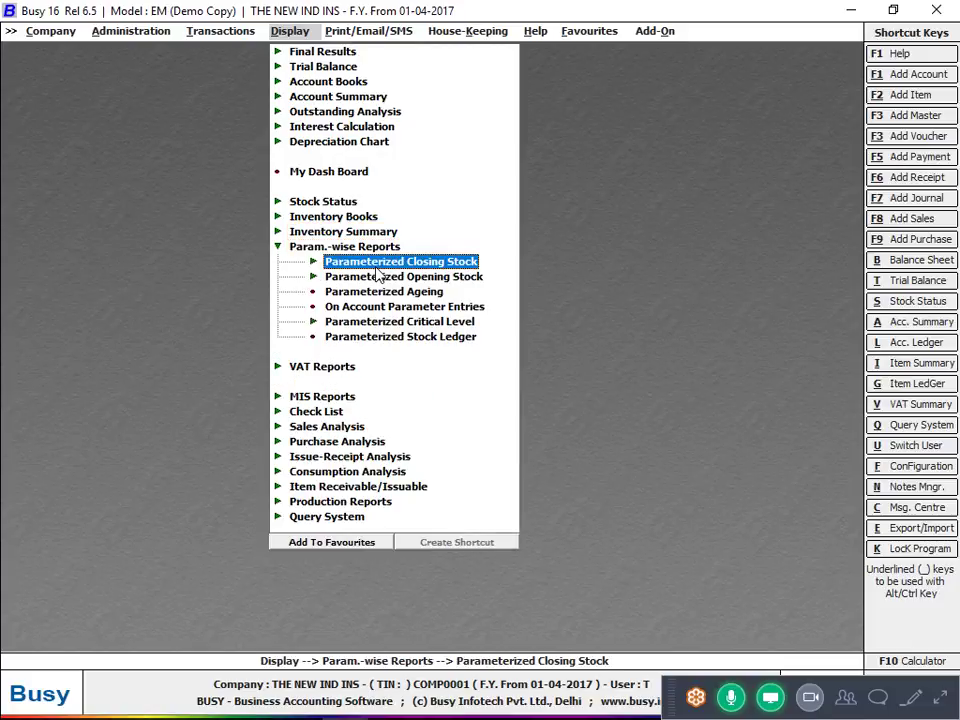
key("Right")
key("Return")
key("Escape")
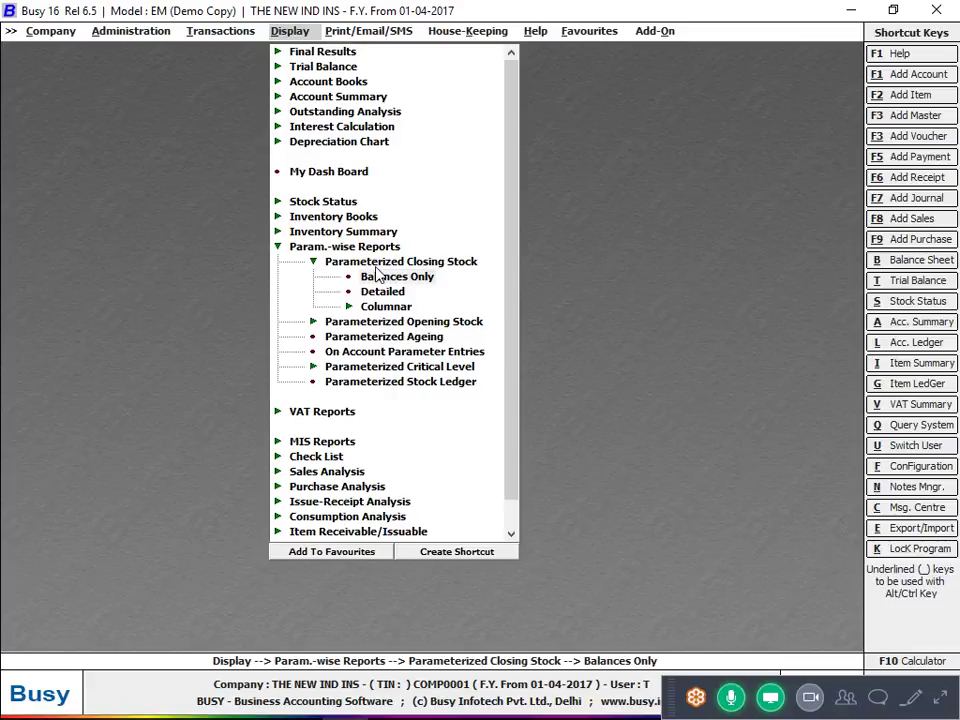
key("Return")
key("Return")
key("Return")
key("Return")
key("Return")
key("Return")
key("Return")
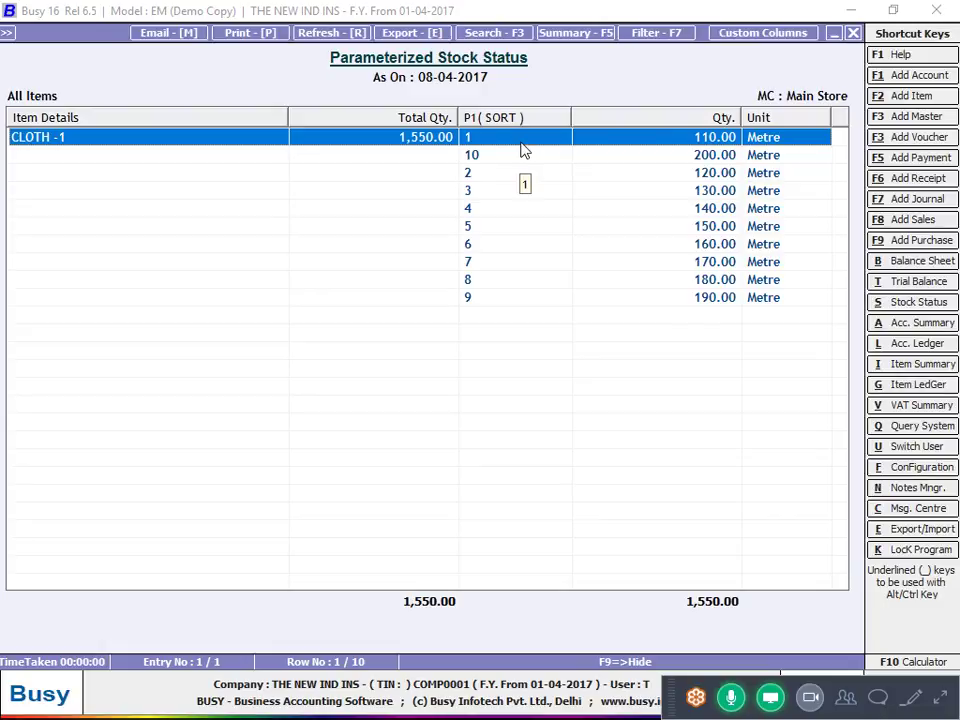
key("Escape")
key("Escape")
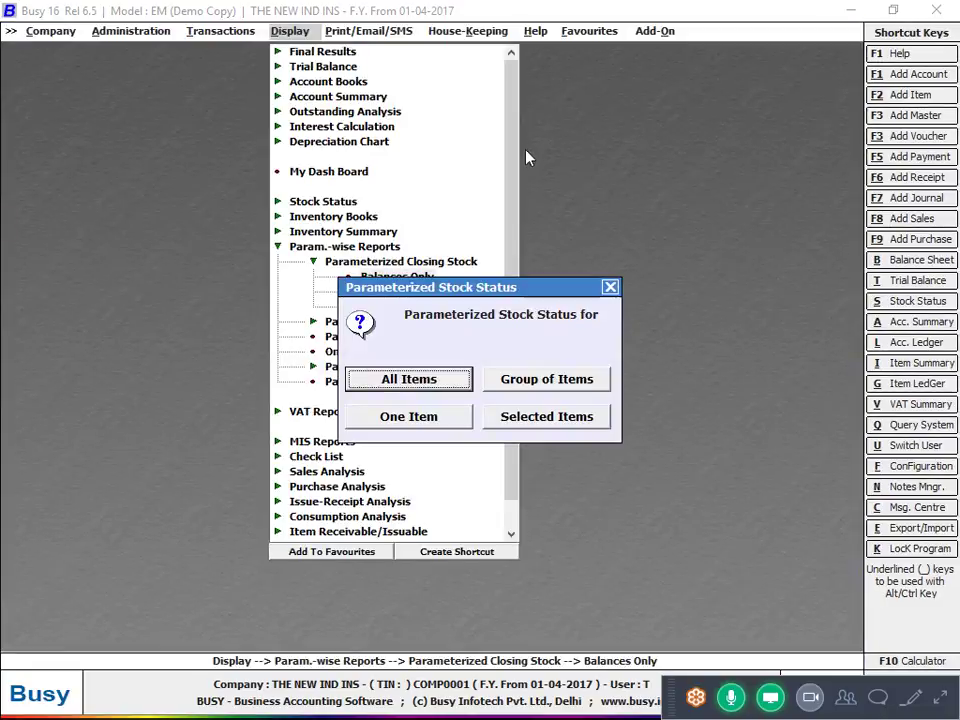
key("Escape")
key("Escape")
Open the saved THE SUPER INDIA purchase voucher from the purchase voucher list, look it over and close it
key("Left")
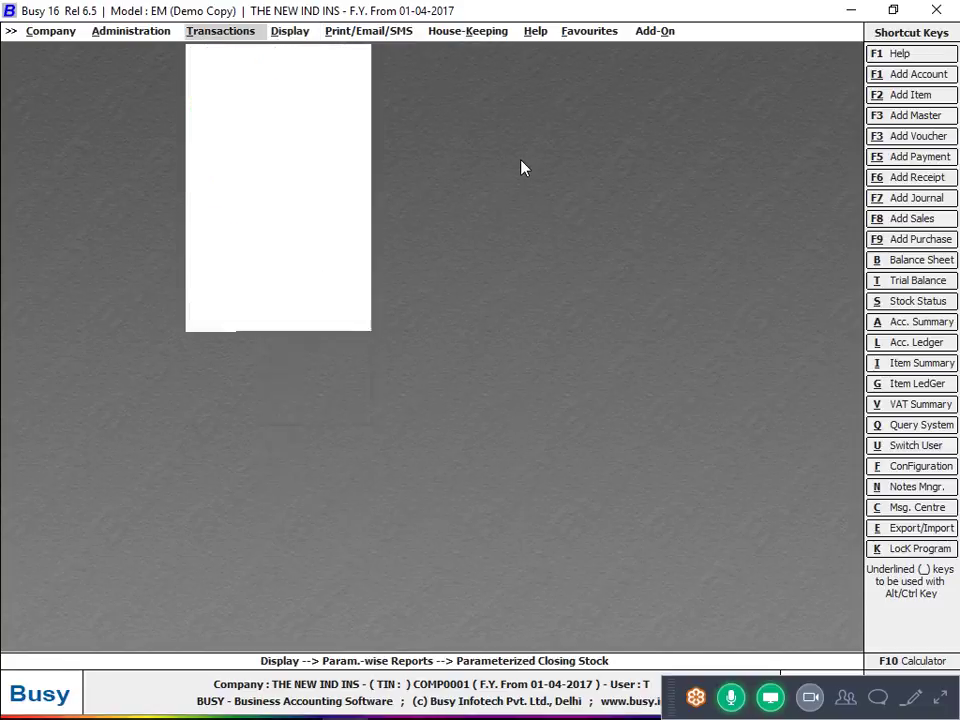
key("Down")
key("Return")
key("Return")
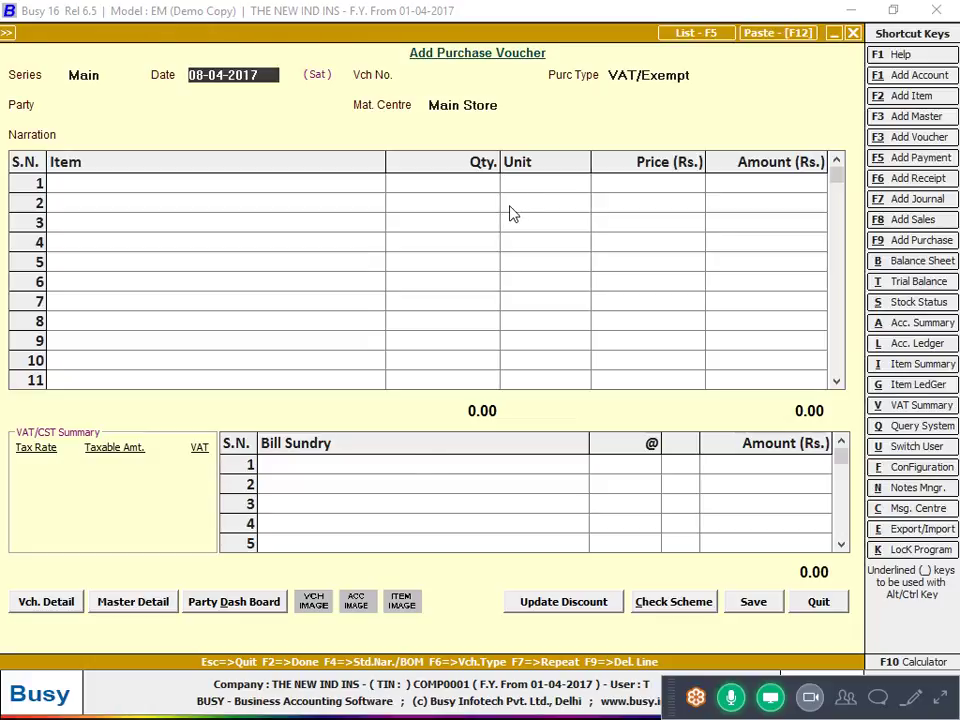
key("F5")
key("Return")
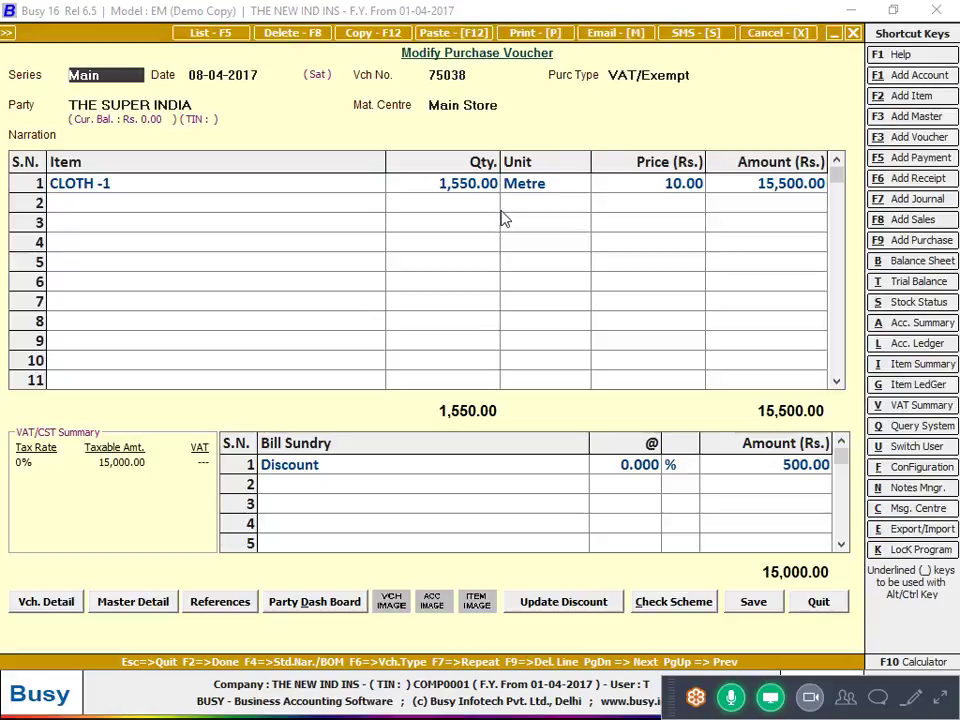
key("Escape")
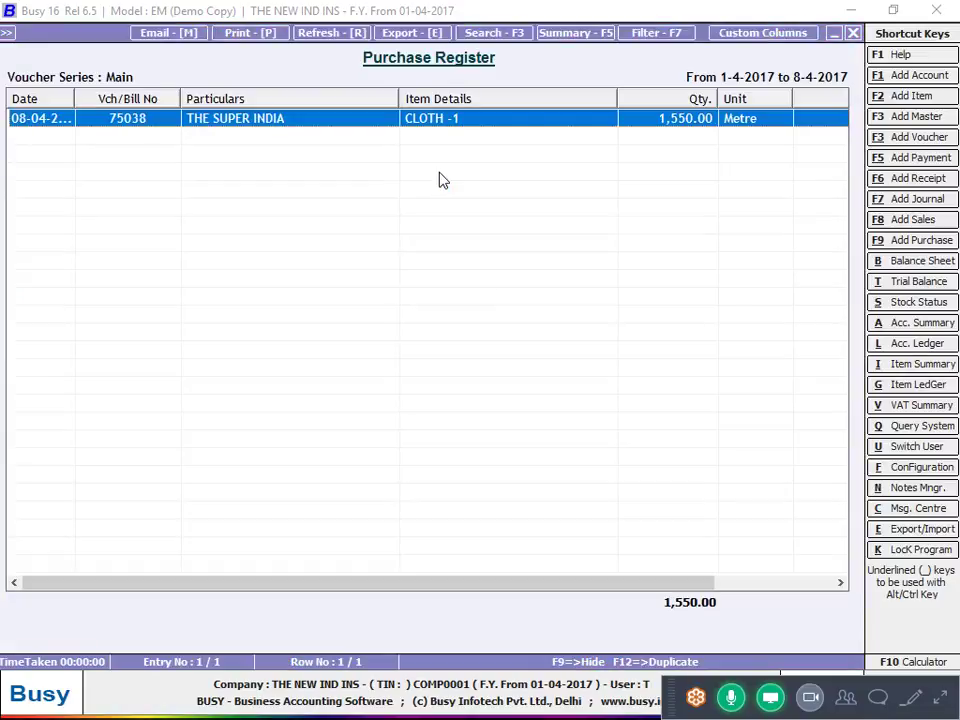
key("Escape")
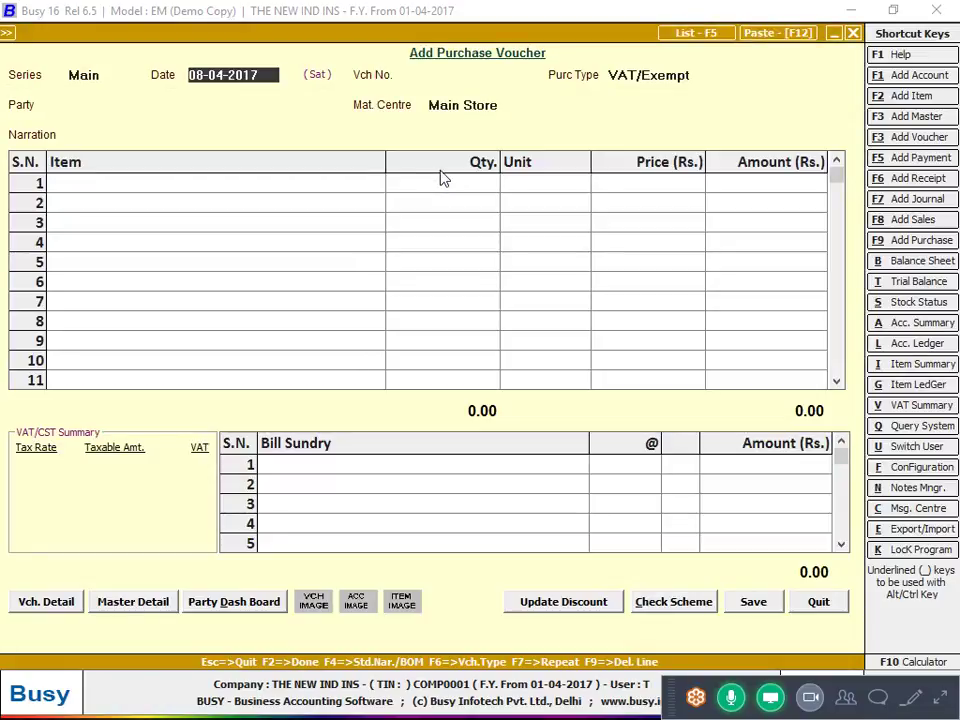
Set the number of stock parameters to 2 in the inventory feature's parameterized details and open the parameter configuration
key("alt+f")
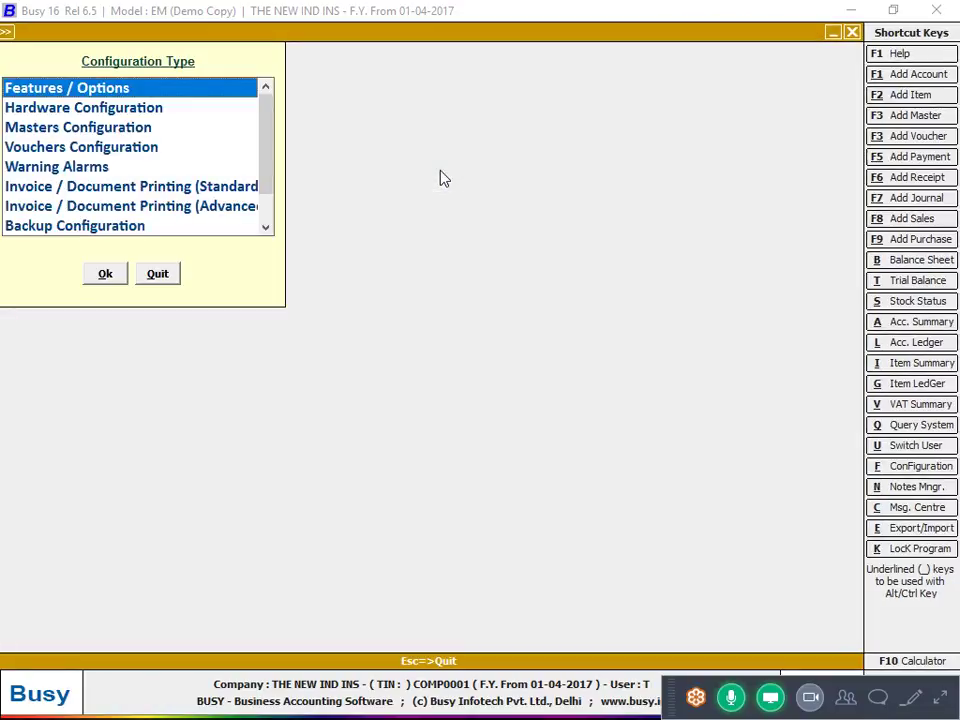
key("Return")
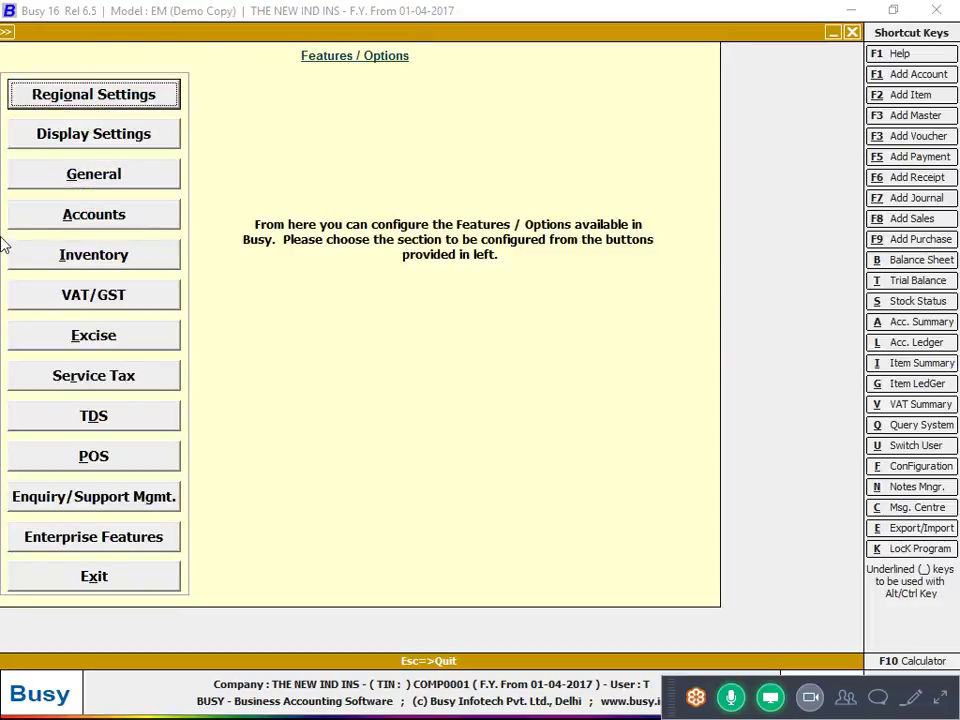
left_click(81, 250)
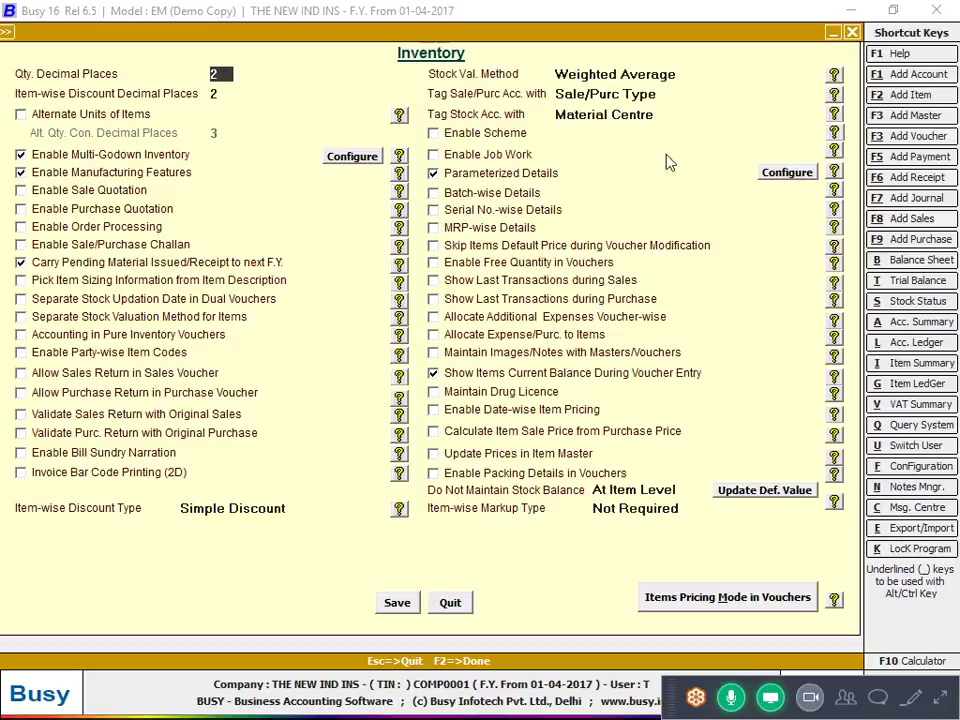
left_click(770, 172)
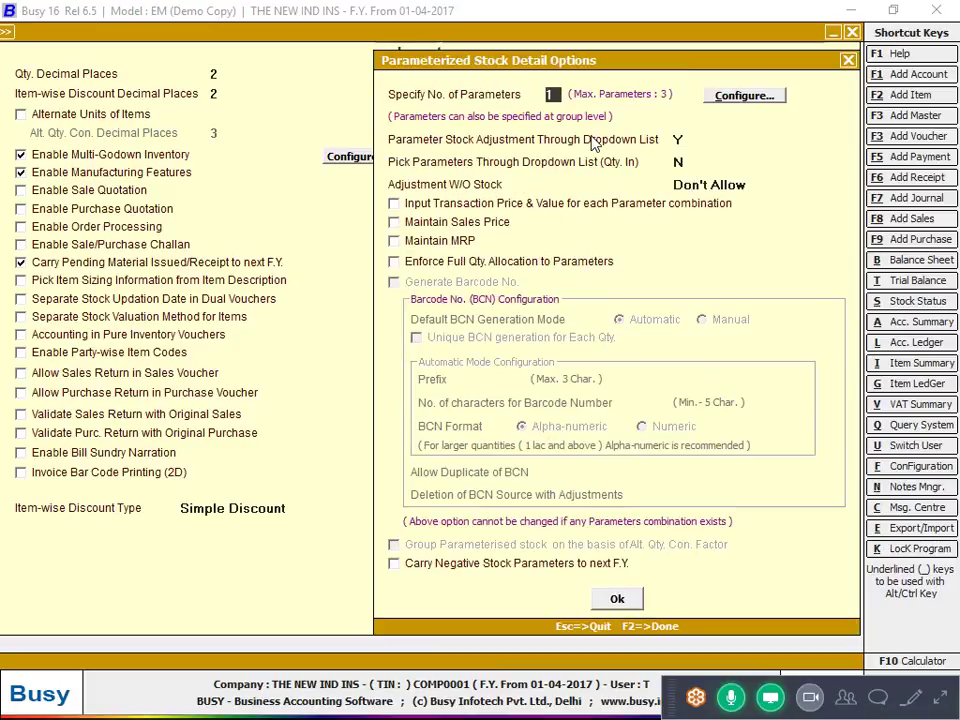
type("2")
key("Return")
key("Return")
key("Return")
key("Return")
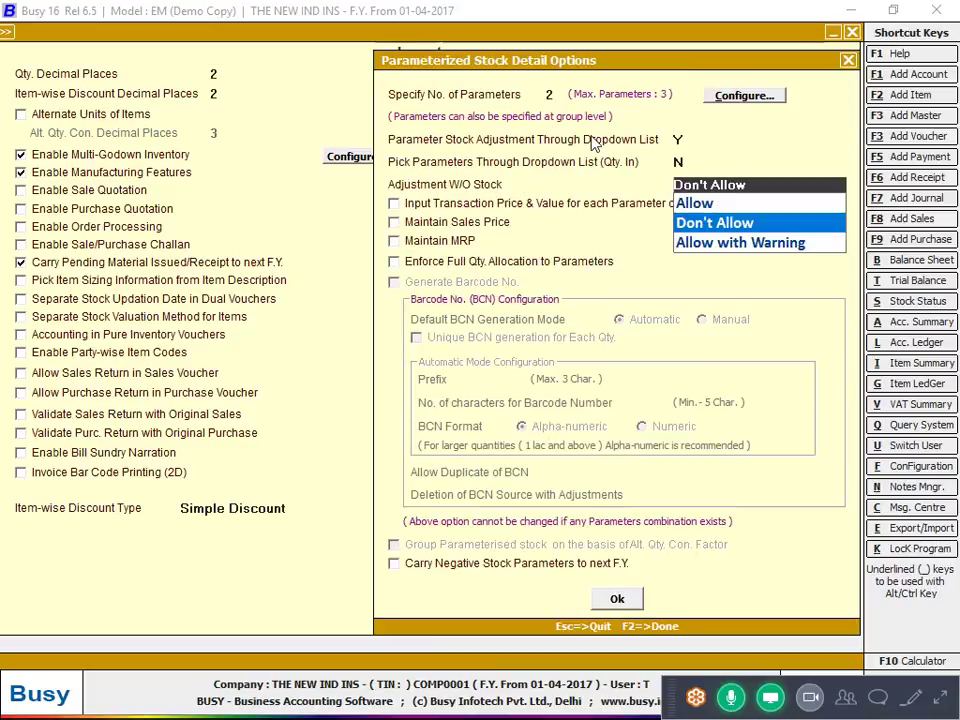
key("Return")
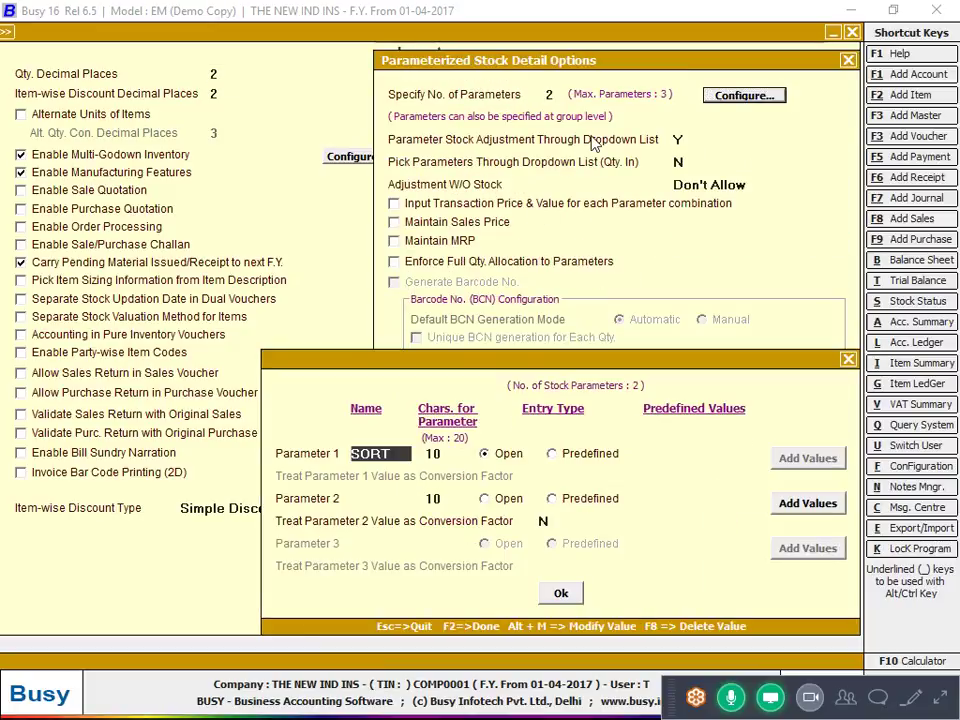
Name parameter 2 COLOUR and set its entry type to Predefined
left_click(366, 496)
type("CO")
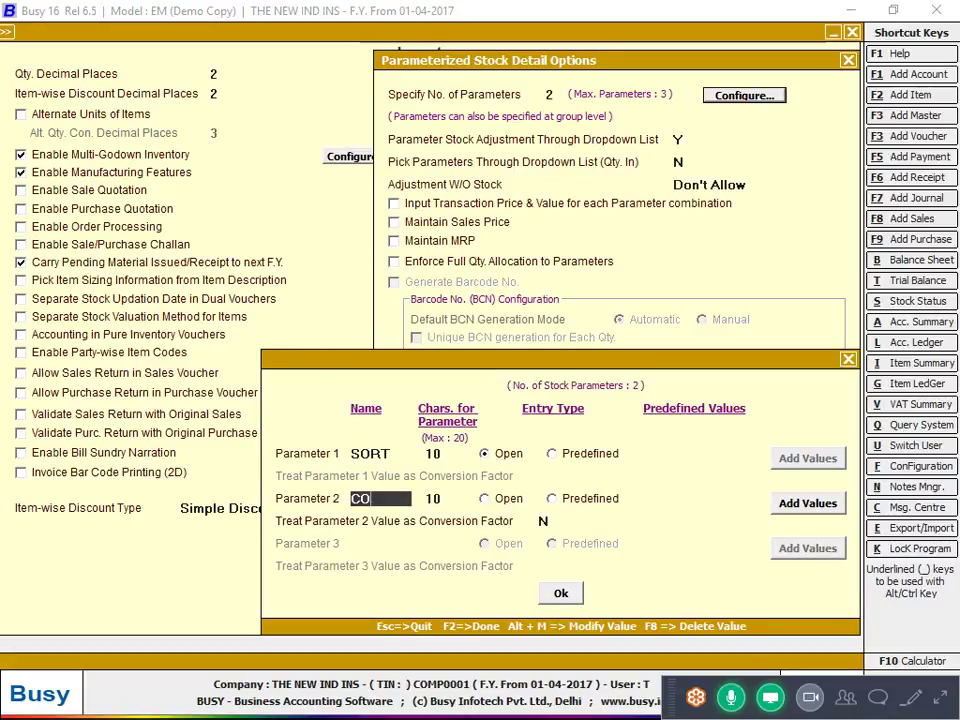
type("LOYUR")
key("Return")
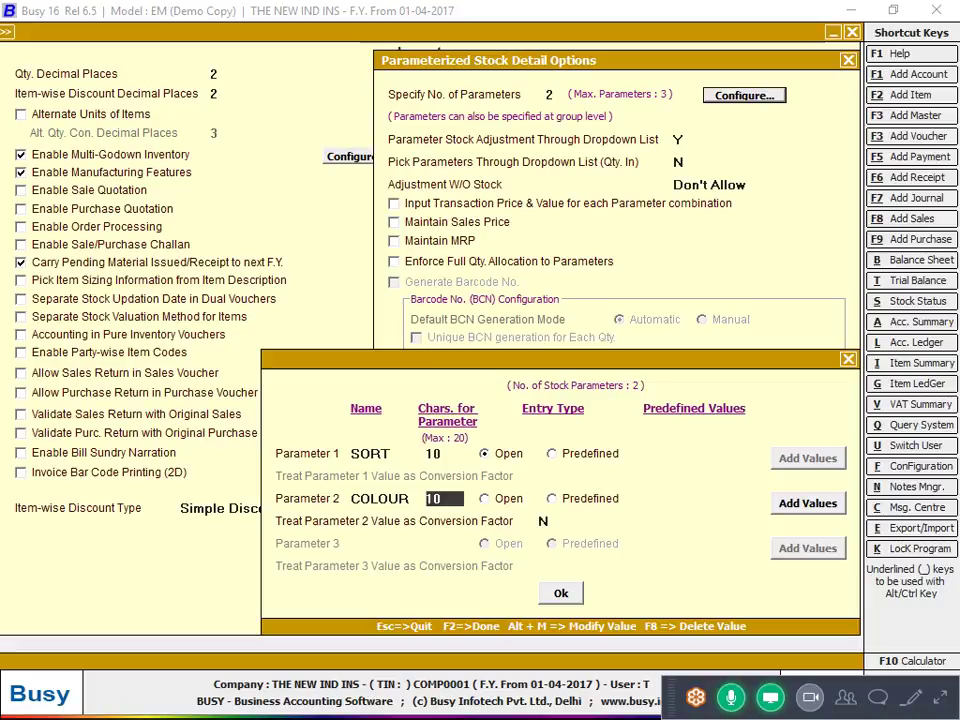
left_click(551, 498)
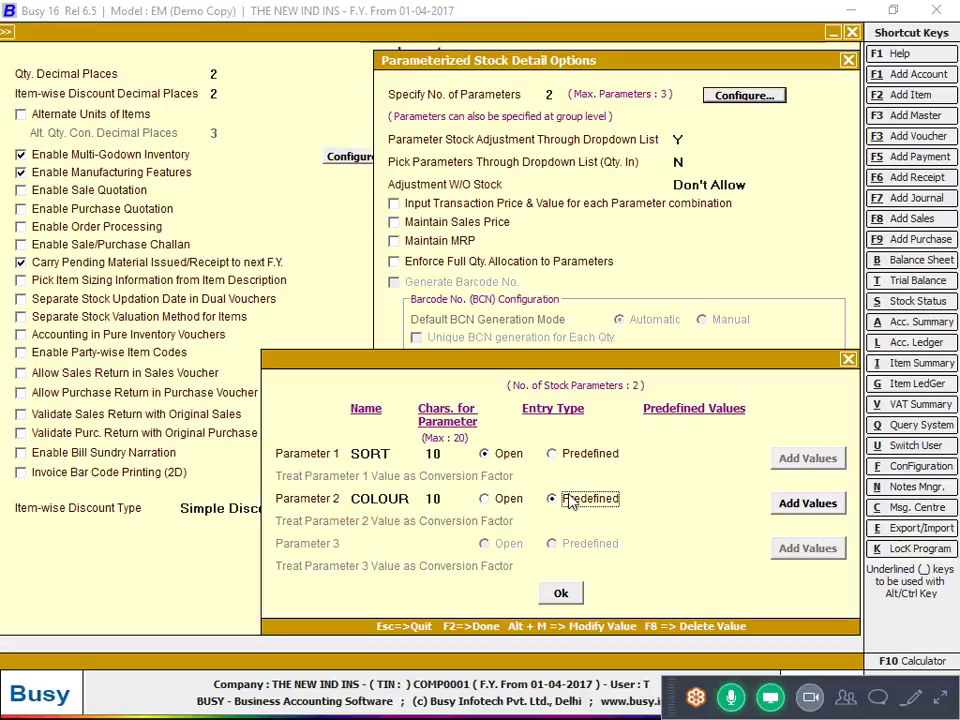
Add RED and BLACK as predefined values of the COLOUR parameter
left_click(806, 503)
type("RE")
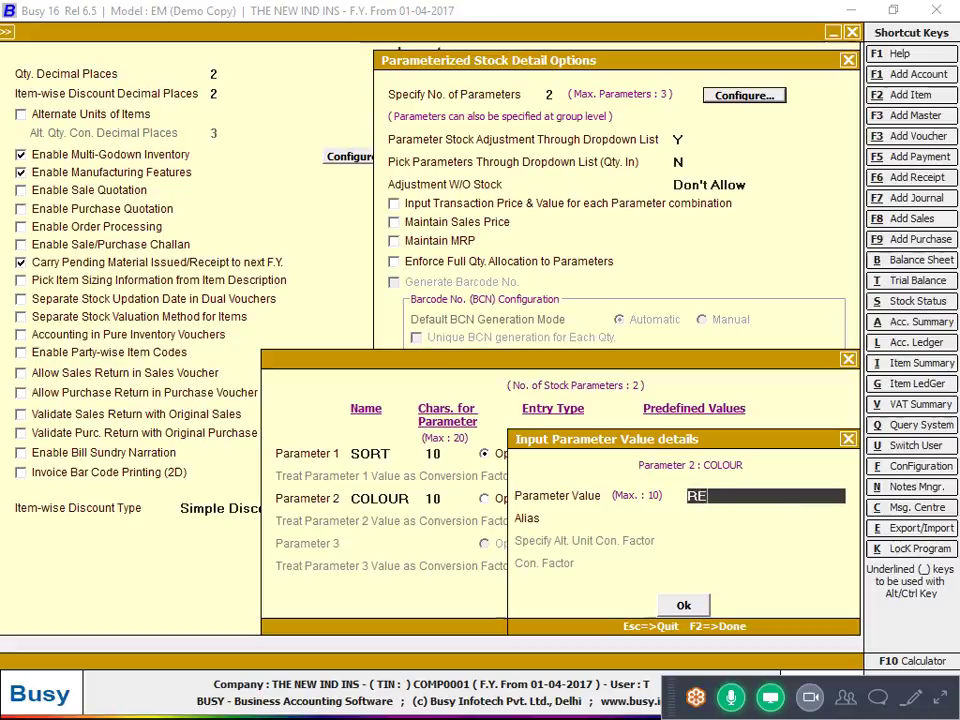
type("D")
key("Return")
type("BLAKC")
key("BackSpace")
key("BackSpace")
key("BackSpace")
type("ACK")
key("Return")
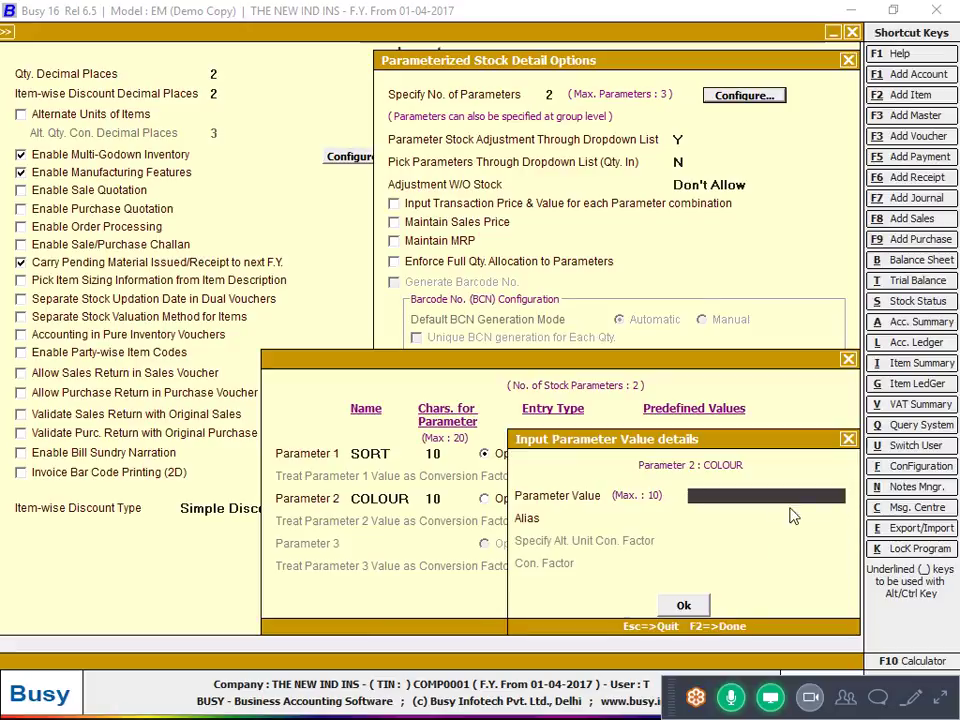
Add WHITE and GREEN to the COLOUR parameter's predefined values
type("WHITE")
key("Return")
key("Return")
left_click(792, 505)
type("GRE")
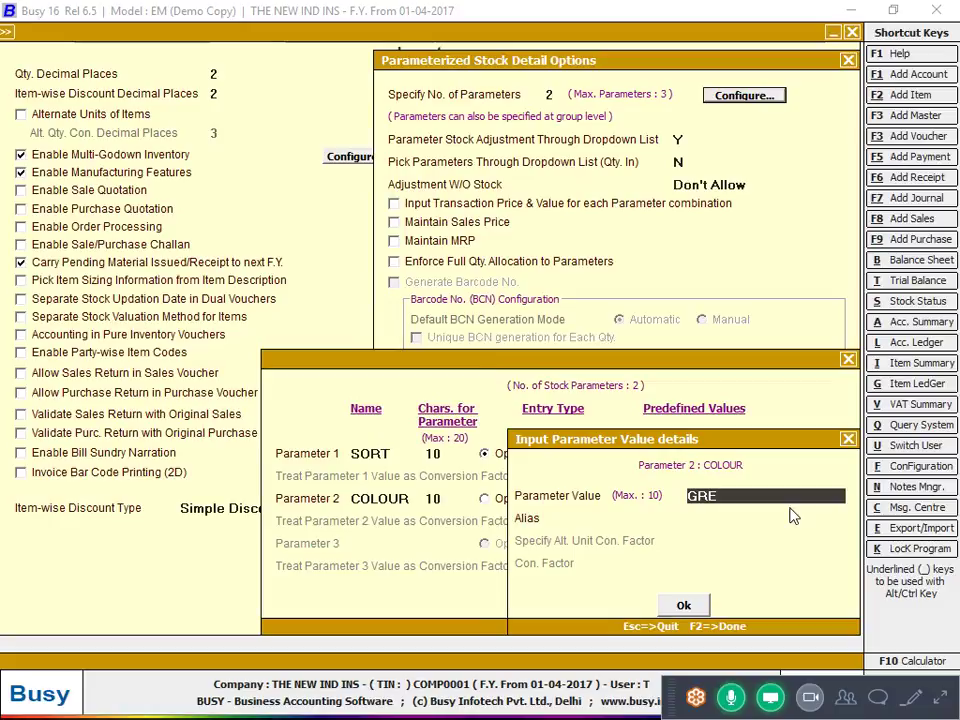
type("EN")
key("Return")
Add NAVI and BLUE to the COLOUR parameter's predefined values
left_click(787, 505)
type("A")
key("BackSpace")
type("VY")
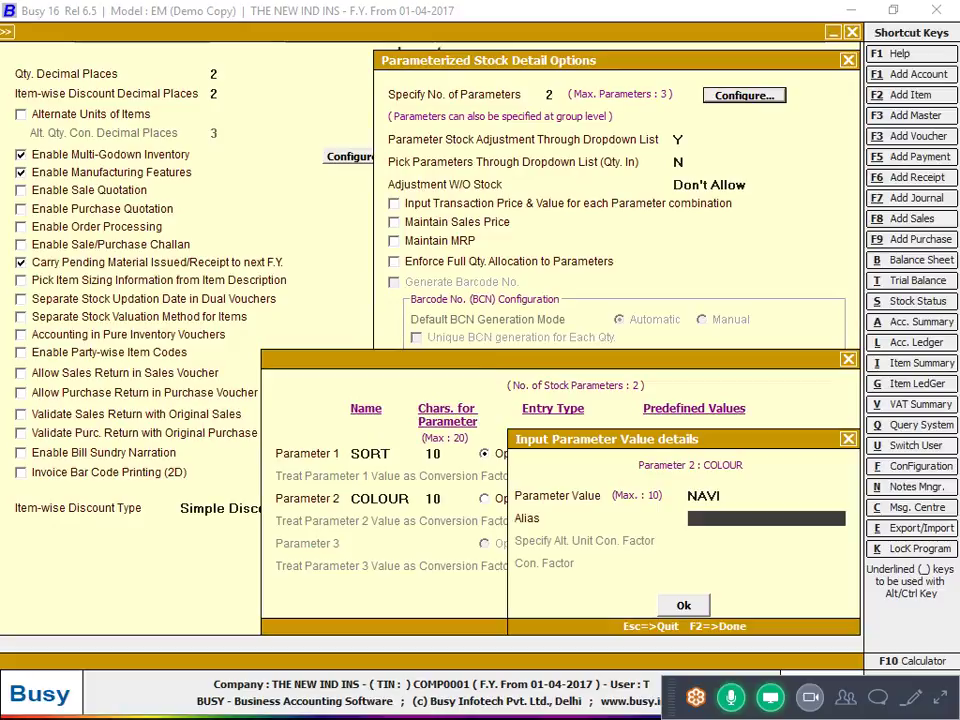
key("Return")
left_click(785, 510)
type("B")
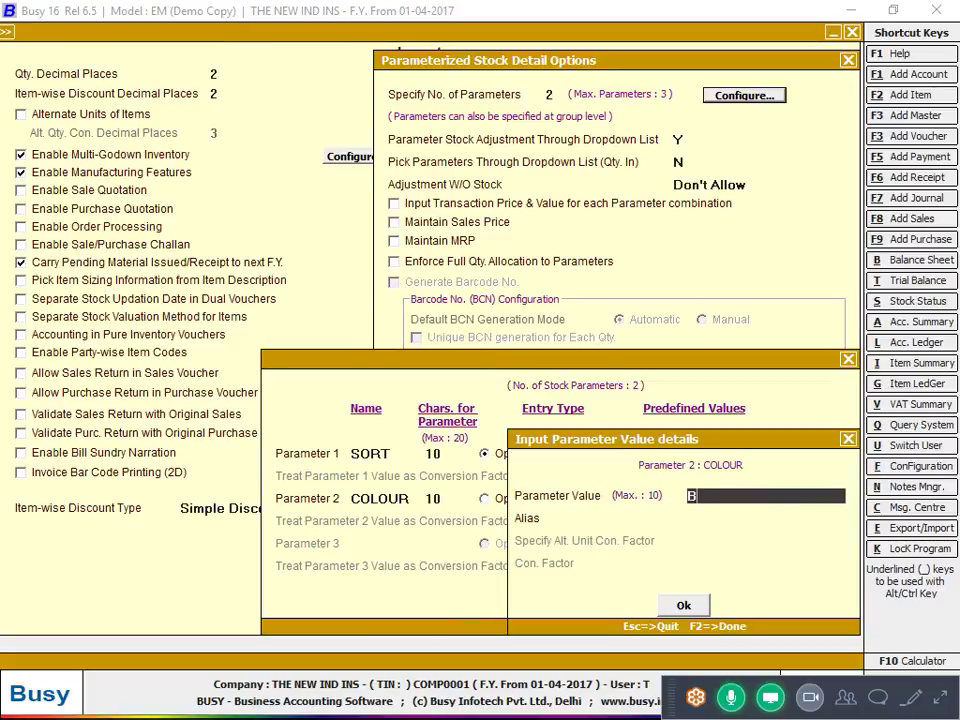
type("LUE")
key("Return")
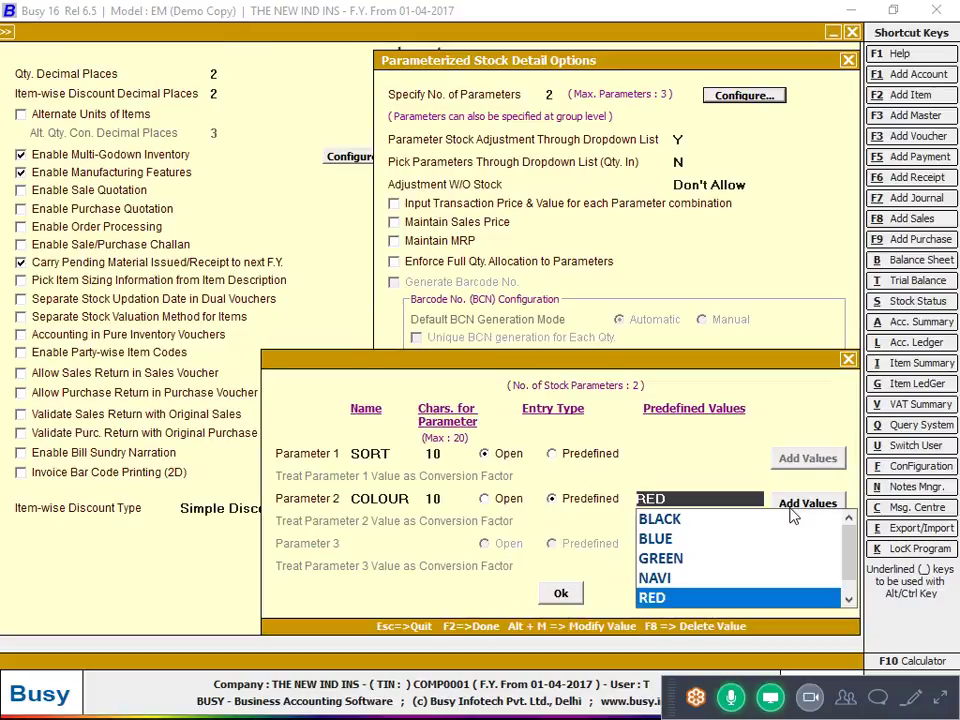
Accept the COLOUR parameter setup and save the inventory settings
key("F2")
key("F2")
key("F2")
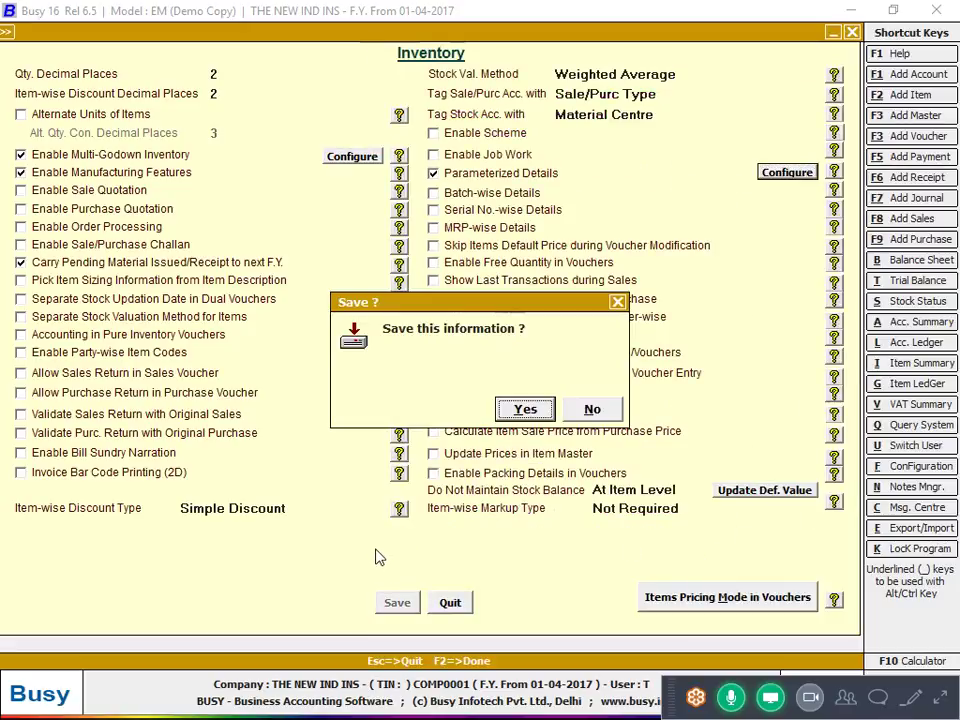
left_click(527, 411)
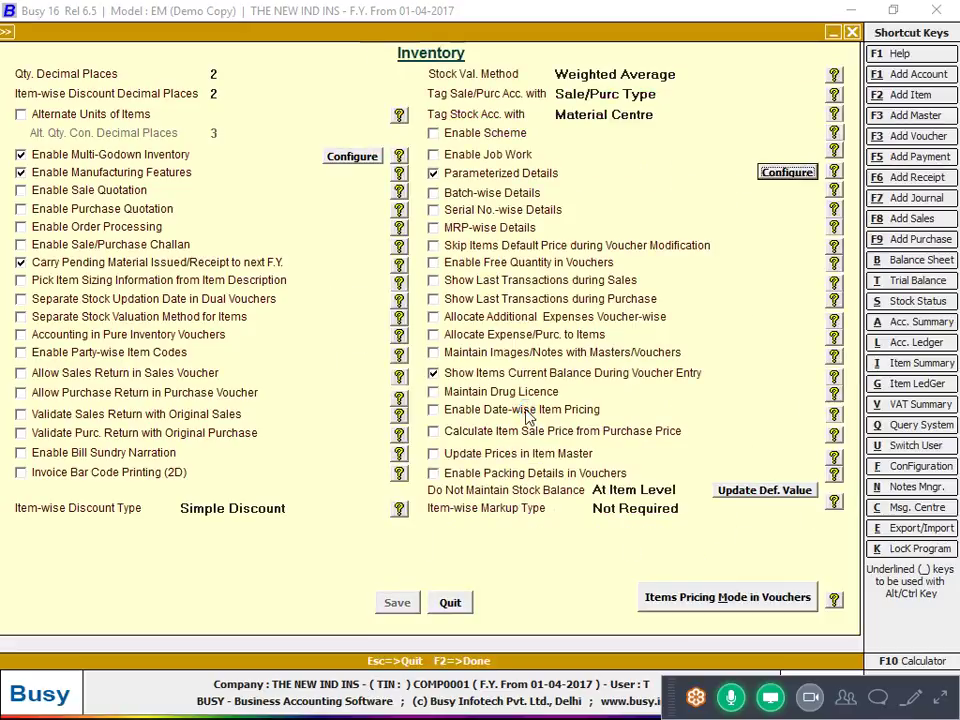
Review the two-parameter configuration in the inventory options, save it again and leave the feature options
key("alt+i")
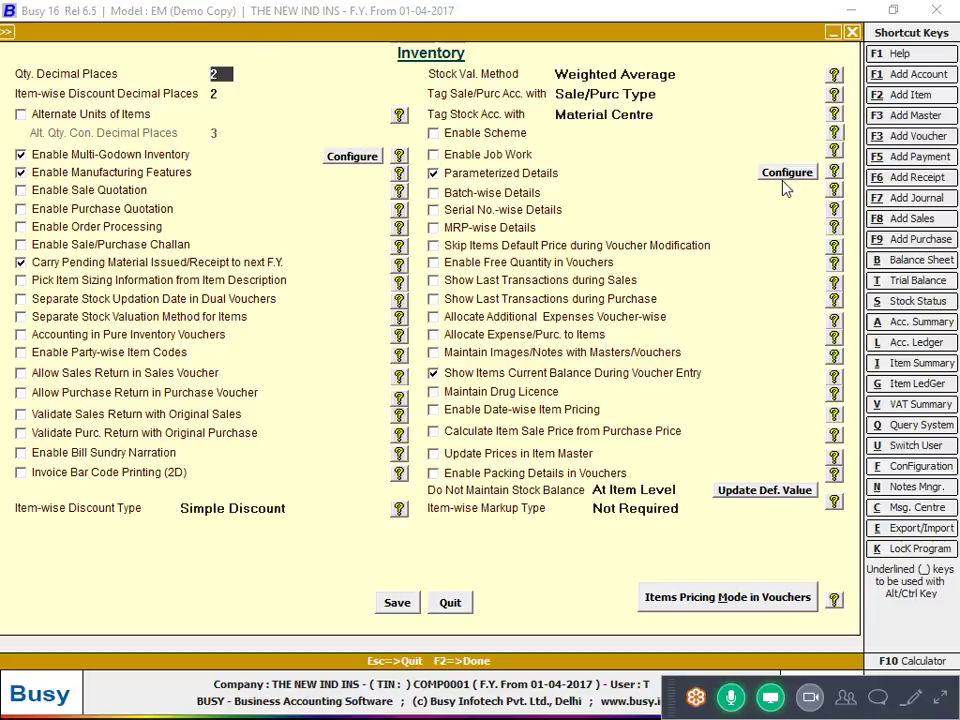
left_click(787, 172)
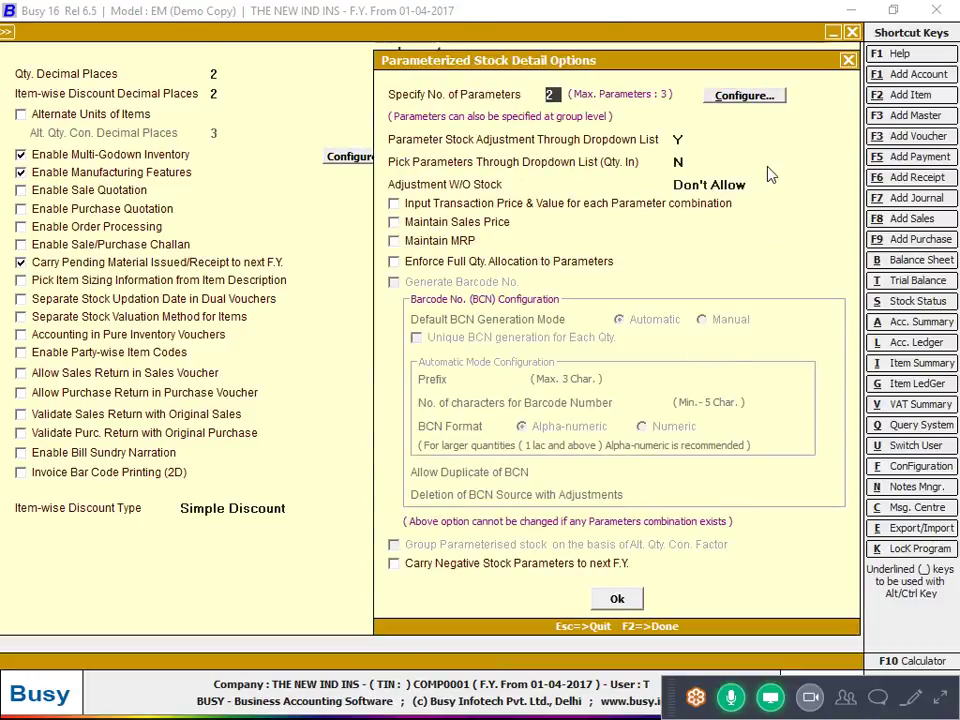
key("Return")
key("Return")
left_click(561, 594)
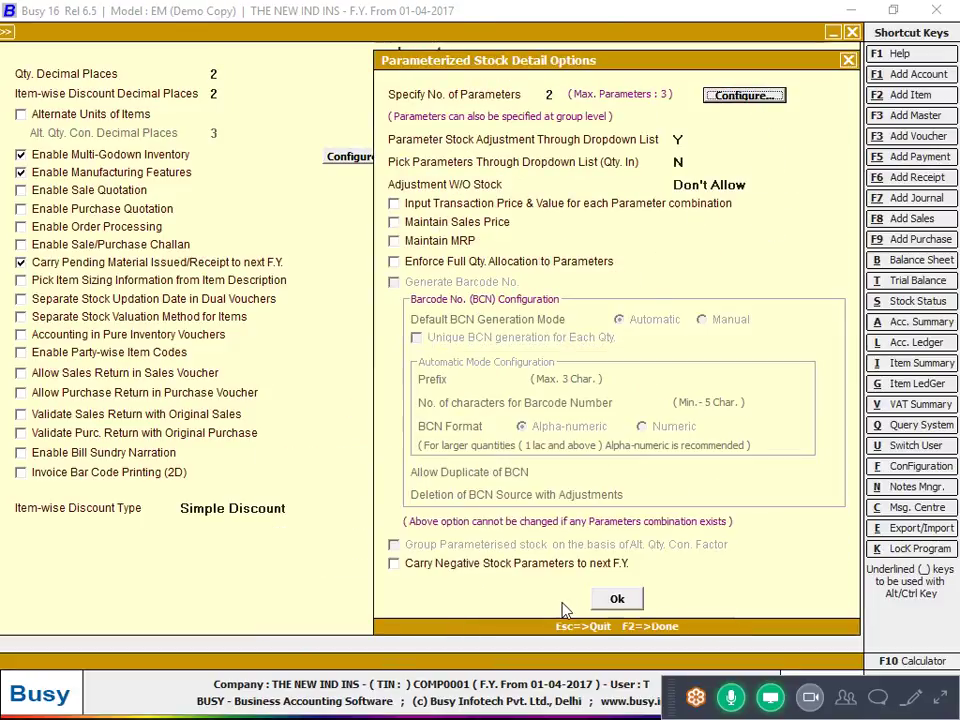
left_click(606, 603)
left_click(400, 601)
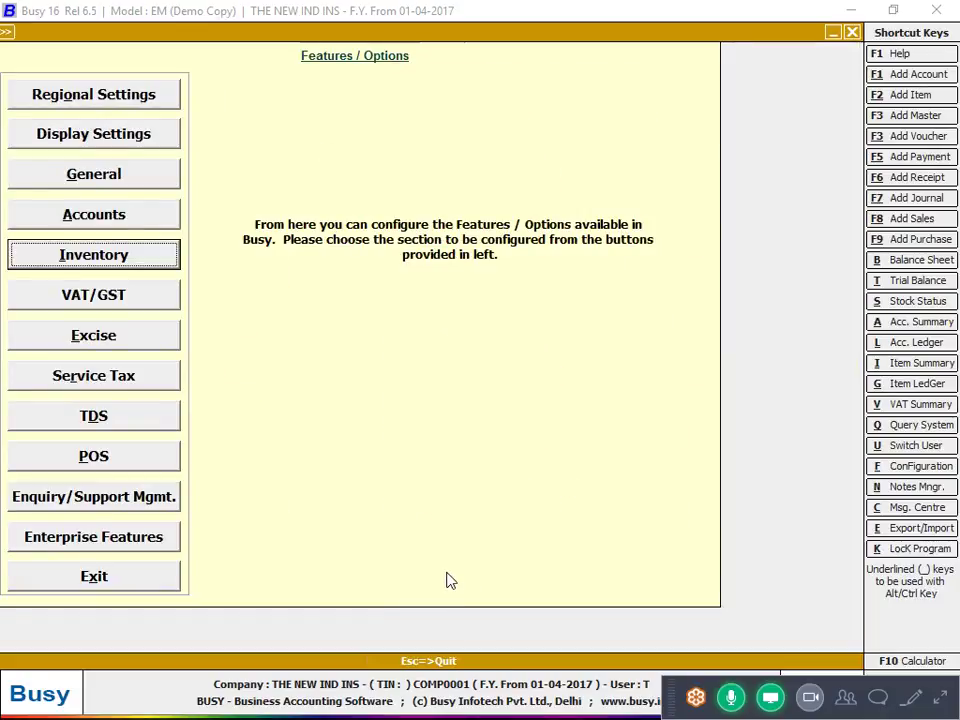
key("Escape")
Open purchase voucher 75038 of THE SUPER INDIA for modification from the purchase voucher list
key("F9")
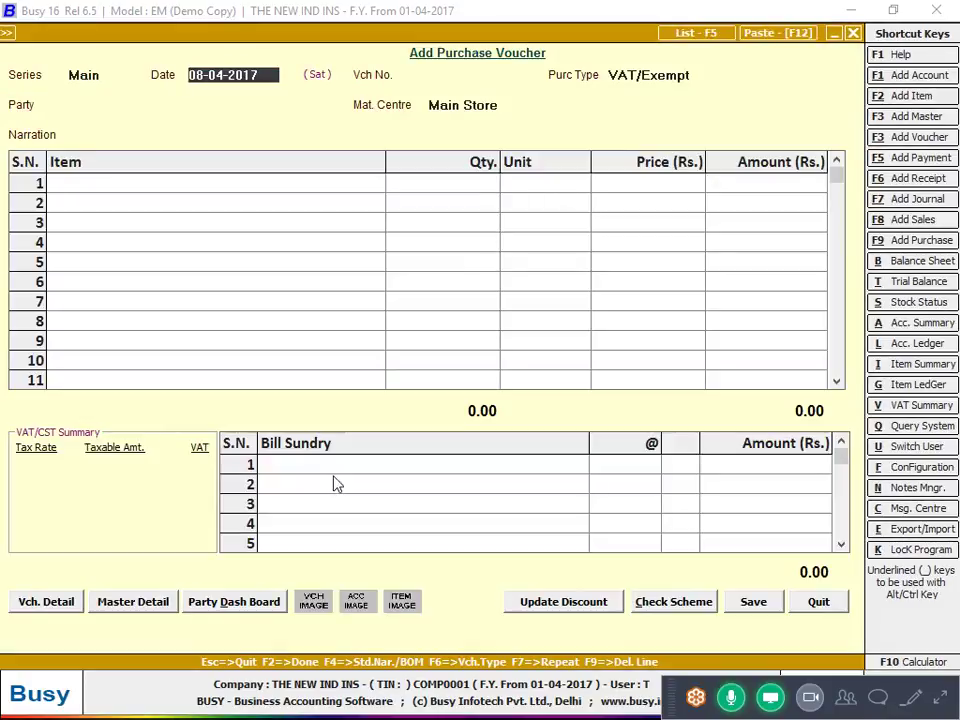
key("F5")
key("Return")
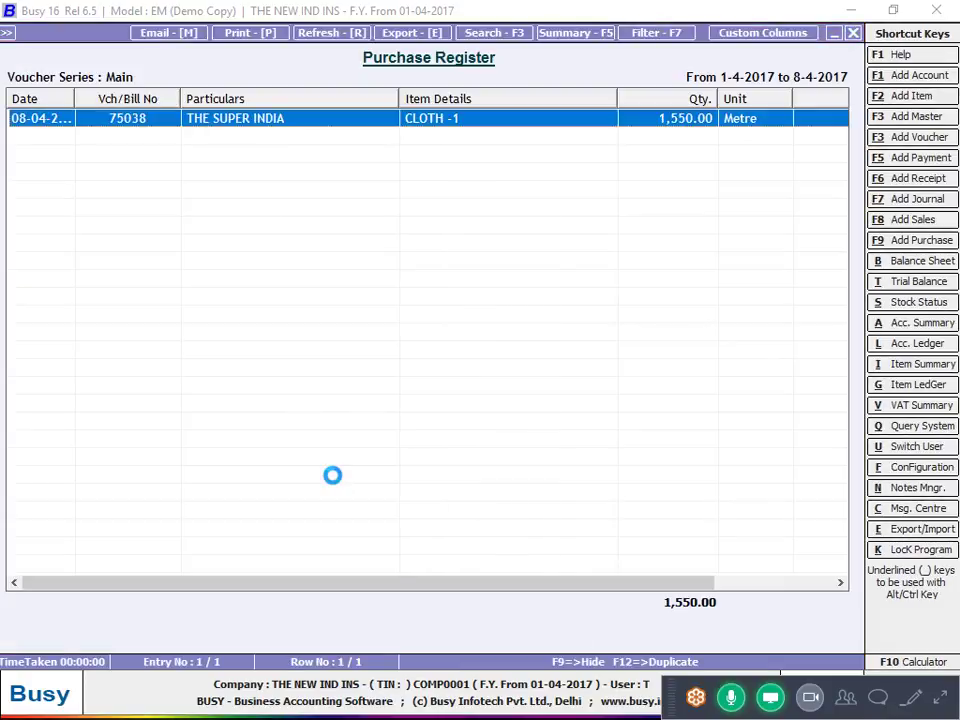
key("Return")
Open the parameterized stock details for the CLOTH -1 quantity in the purchase voucher
key("Return")
key("Return")
key("Return")
key("Return")
key("Return")
key("Return")
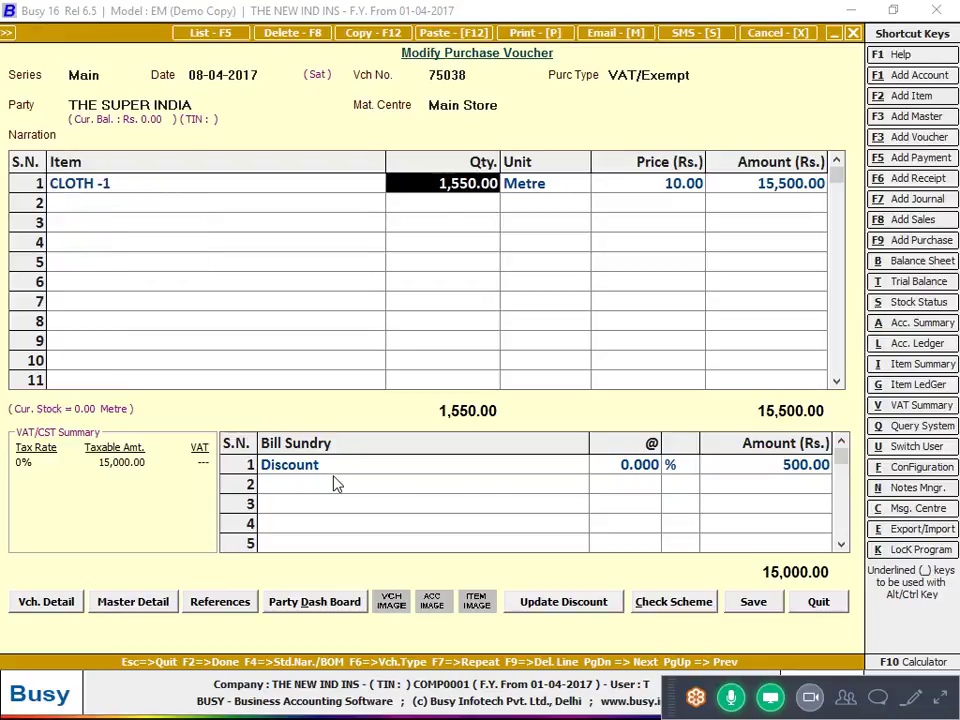
key("Return")
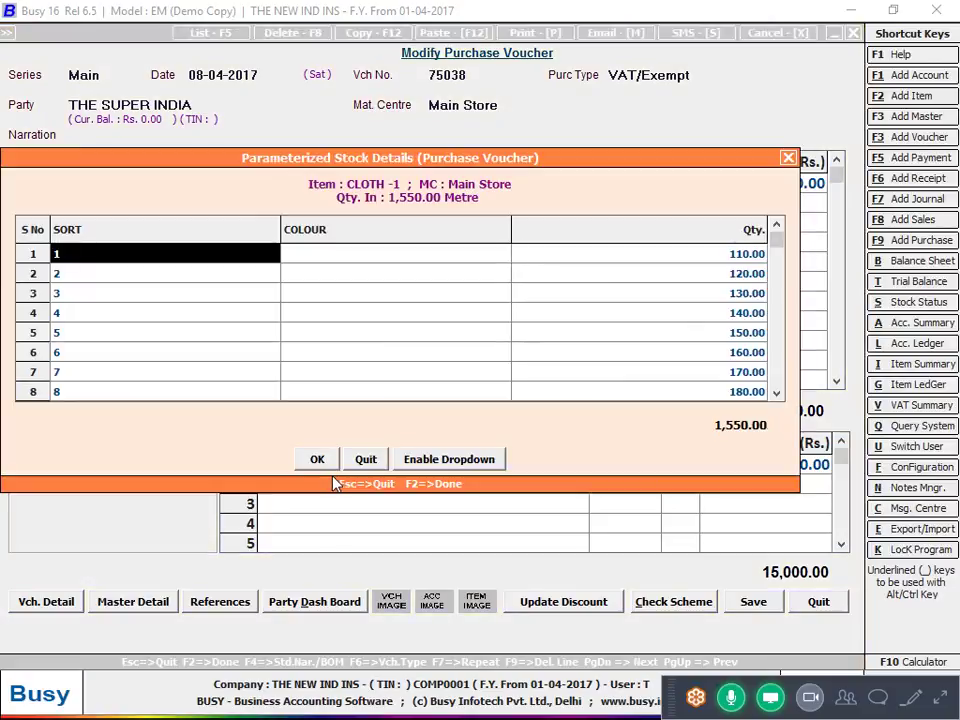
Assign the colour BLACK to sorts 1 and 2, and BLUE to sort 3
key("Return")
key("Return")
key("Return")
key("Return")
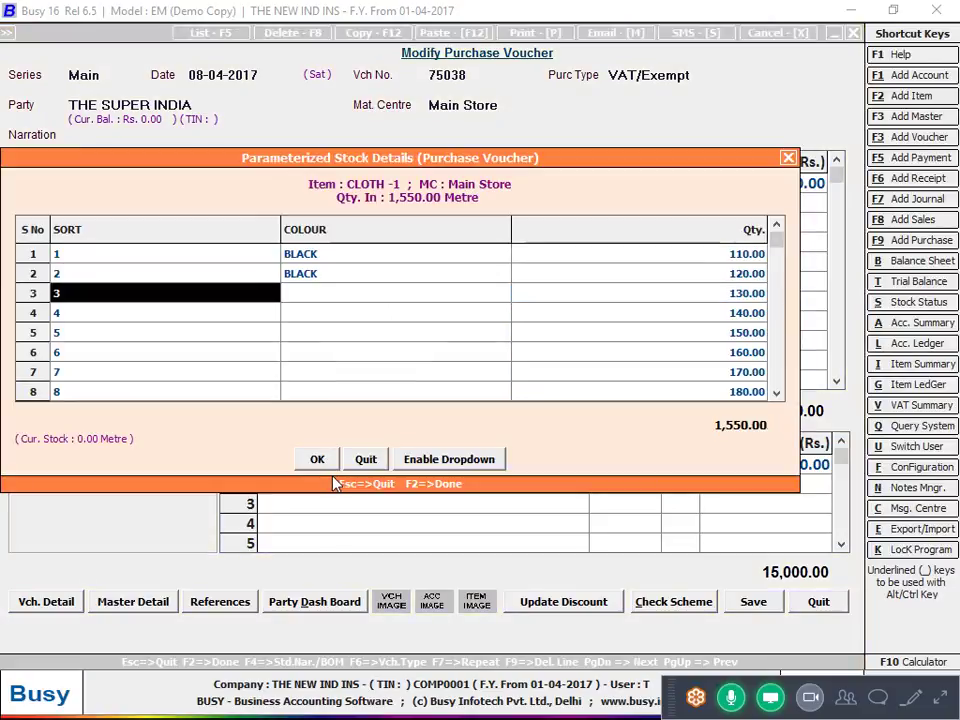
key("Return")
key("Down")
key("Return")
key("Return")
Assign the colour RED to sort 4 and WHITE to sort 5
key("Return")
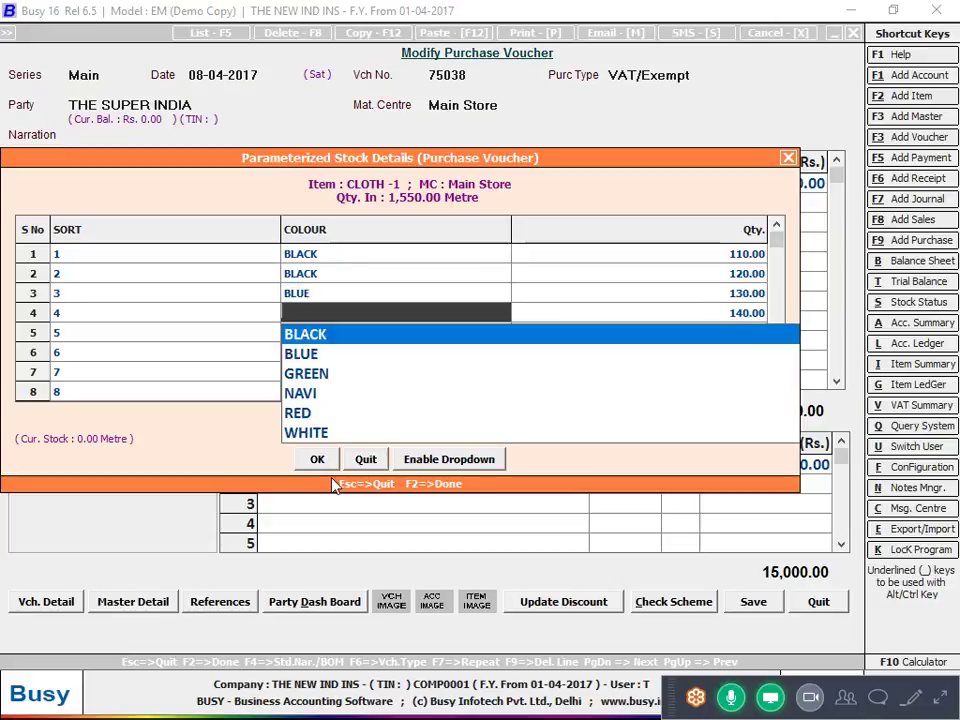
key("Down")
key("Down")
key("Down")
key("Down")
key("Return")
key("Return")
key("Return")
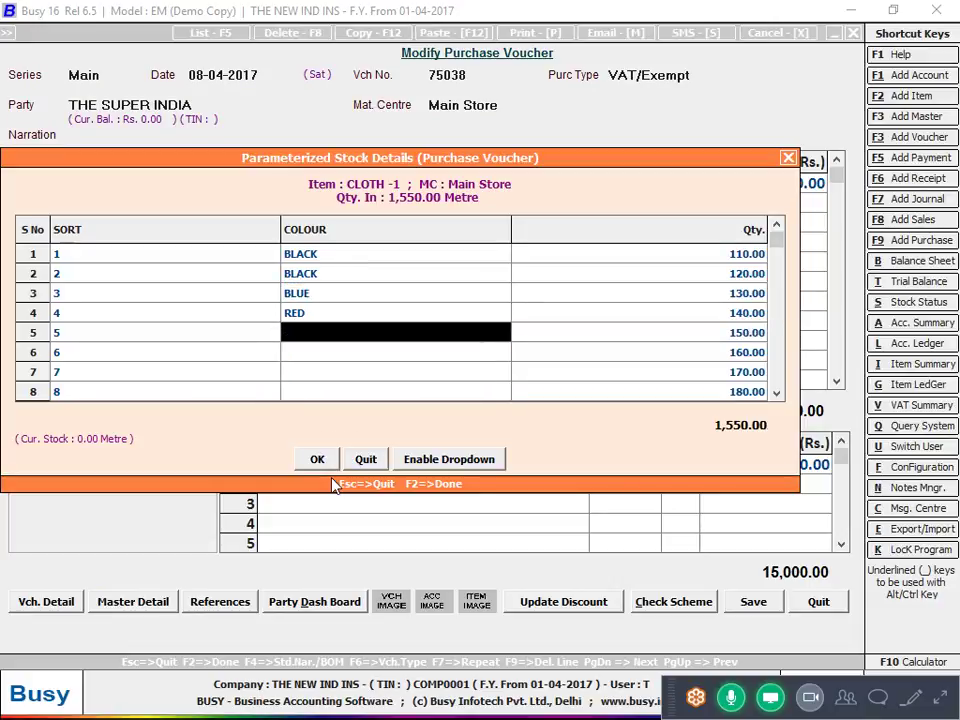
type("w")
key("Return")
Assign the colour RED to sort 6 and BLACK to sort 7
key("Return")
key("Return")
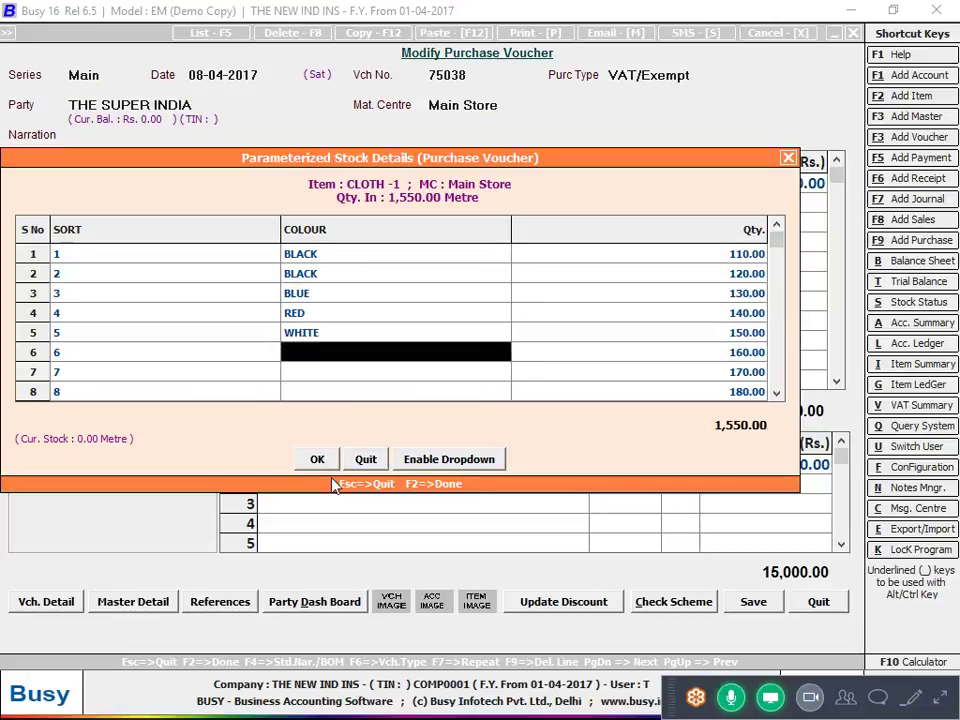
type("r")
key("Return")
key("Return")
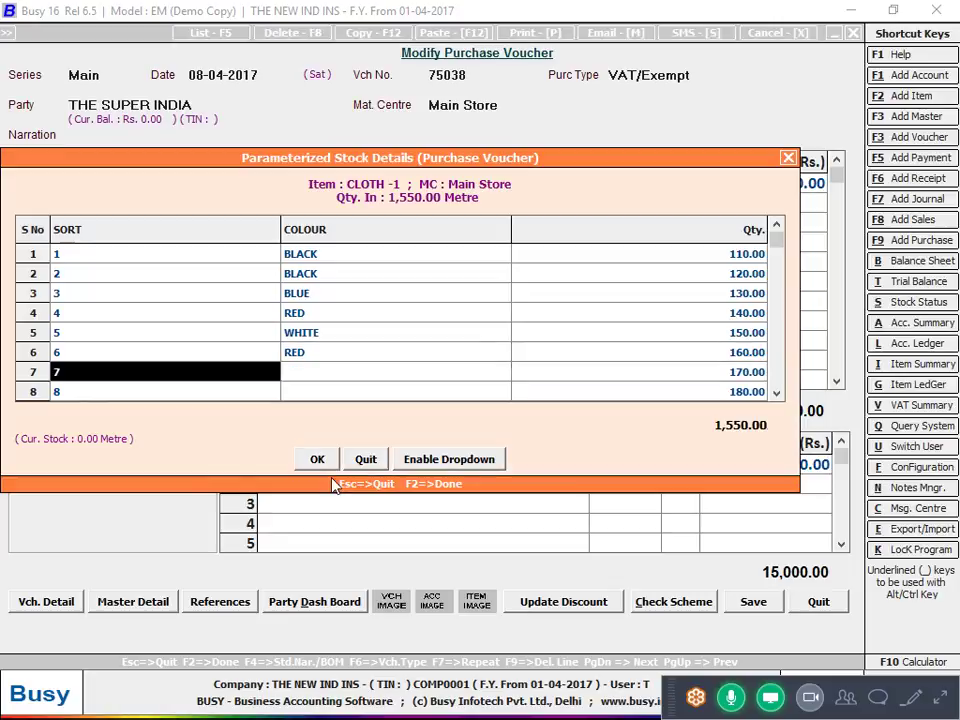
key("Return")
type("w")
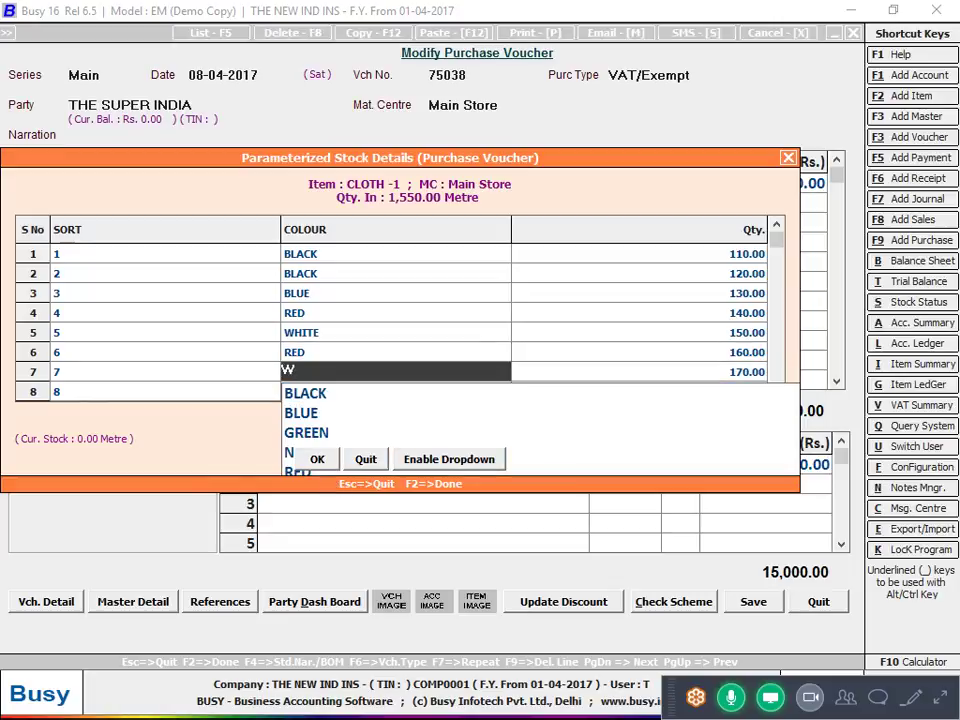
key("BackSpace")
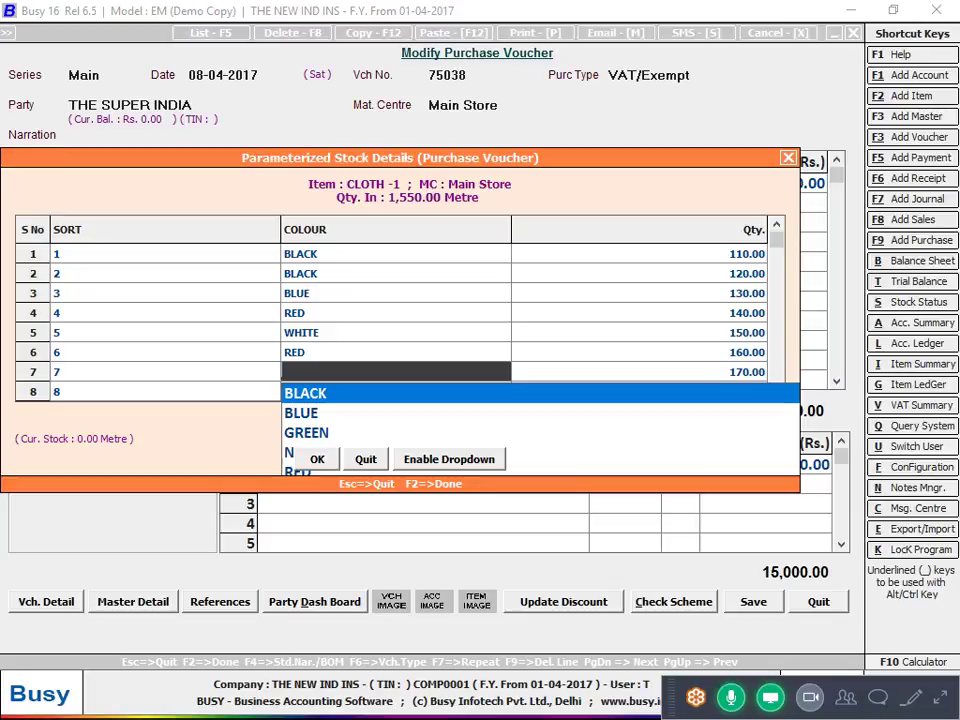
key("Return")
Assign the colour GREEN to sort 8 and WHITE to sort 9
key("Return")
key("Return")
key("Down")
key("Down")
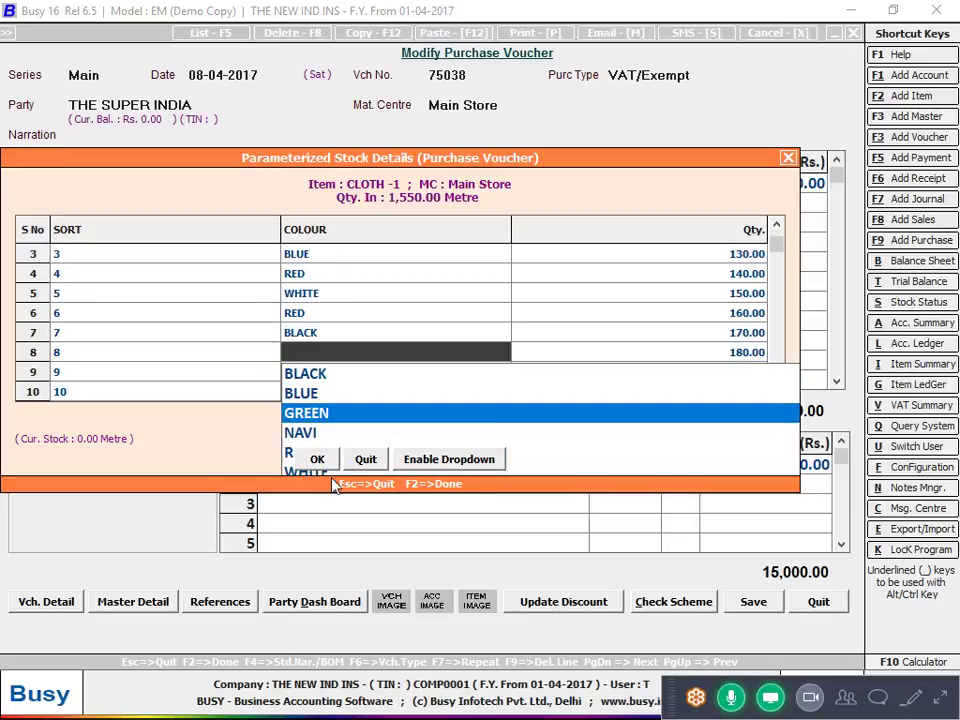
key("Return")
key("Return")
key("Return")
key("Down")
key("Down")
key("Down")
key("Down")
key("Down")
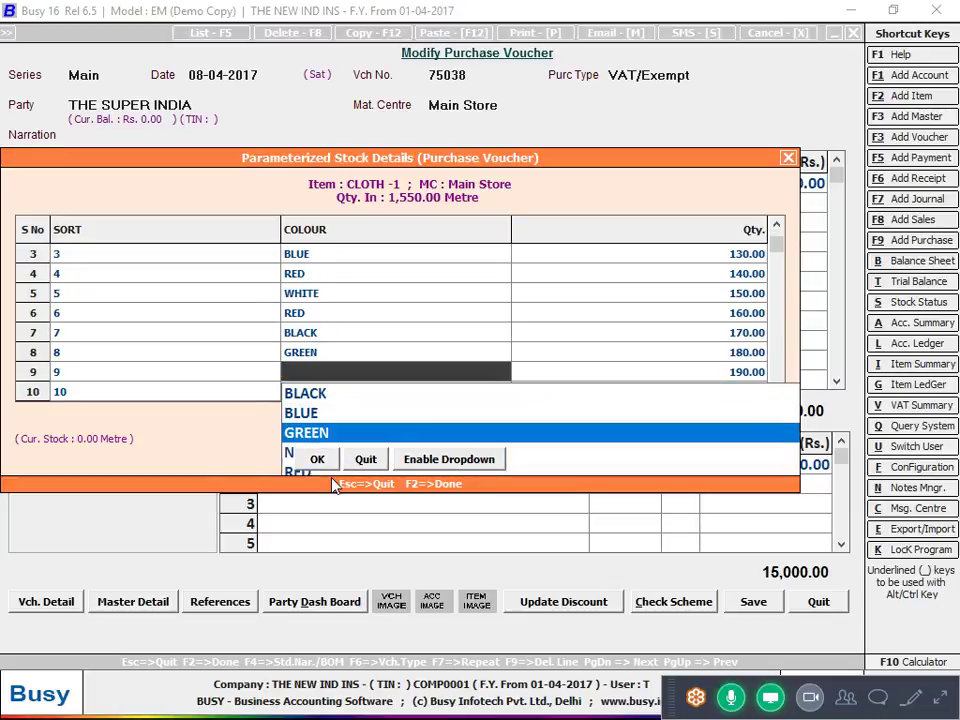
key("Return")
Pick a colour for sort 10 and accept the parameterized stock details of CLOTH -1
key("Return")
key("Return")
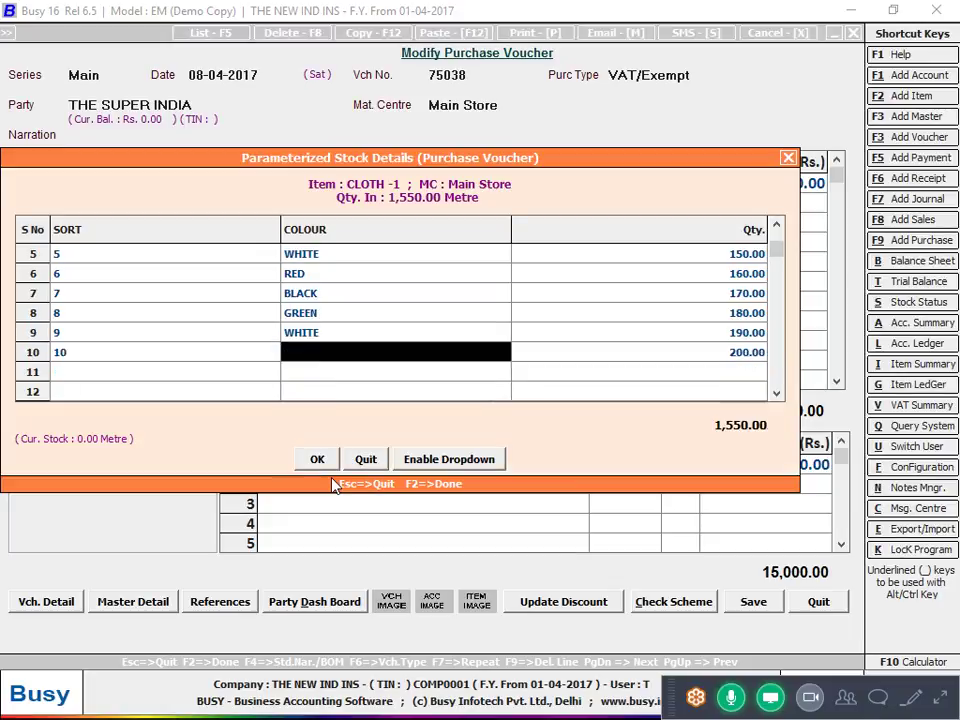
key("Return")
key("Return")
key("Return")
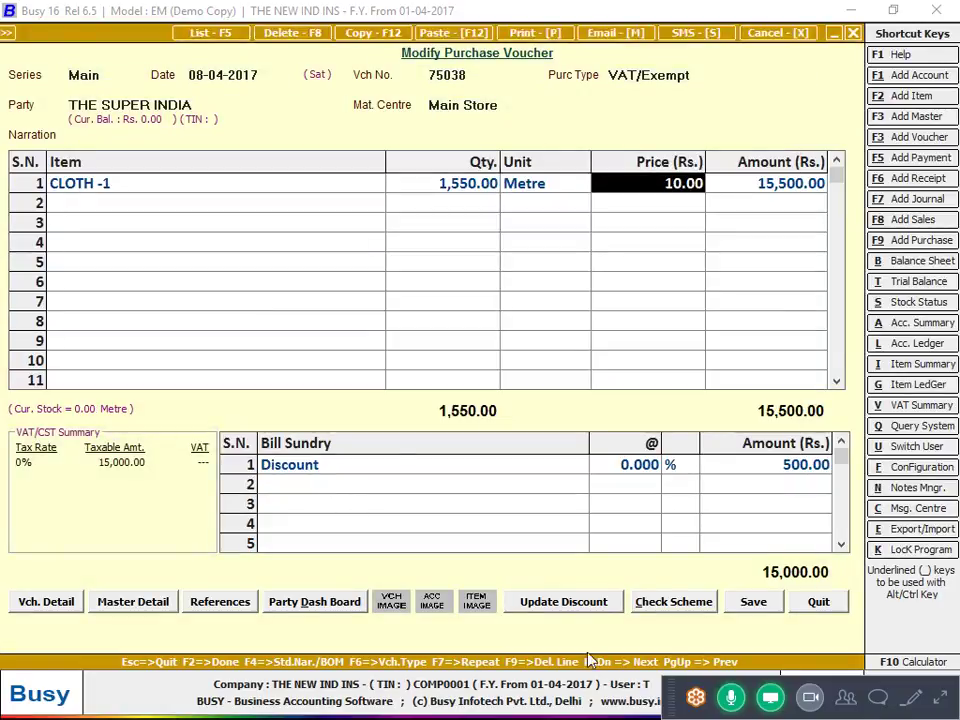
Save the modified purchase voucher and leave purchase entry
left_click(770, 608)
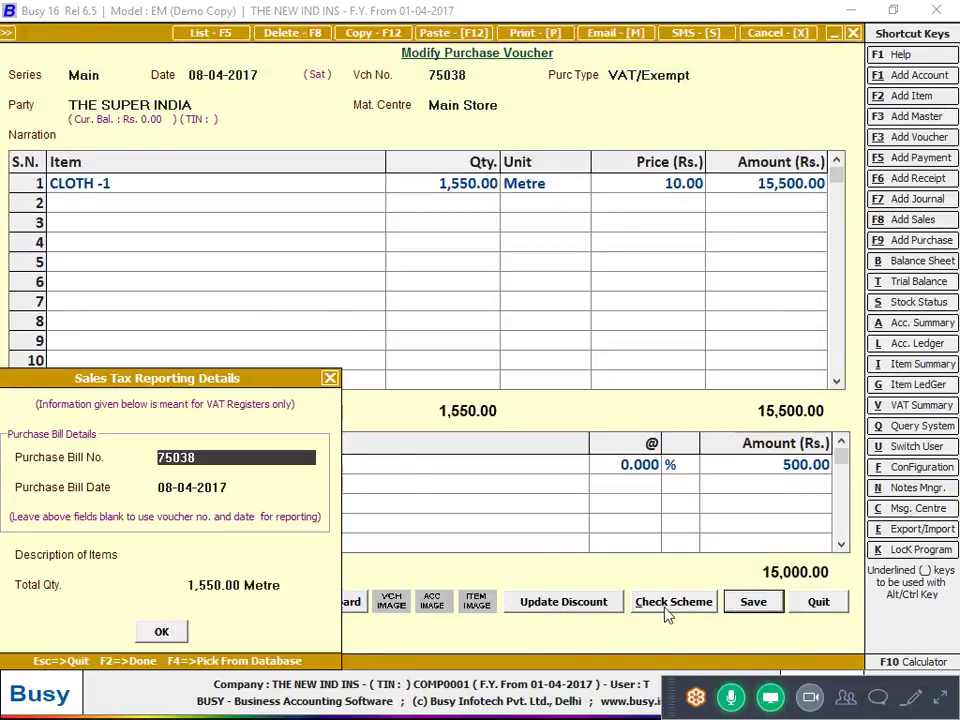
key("Escape")
key("Escape")
key("Return")
key("Escape")
key("Escape")
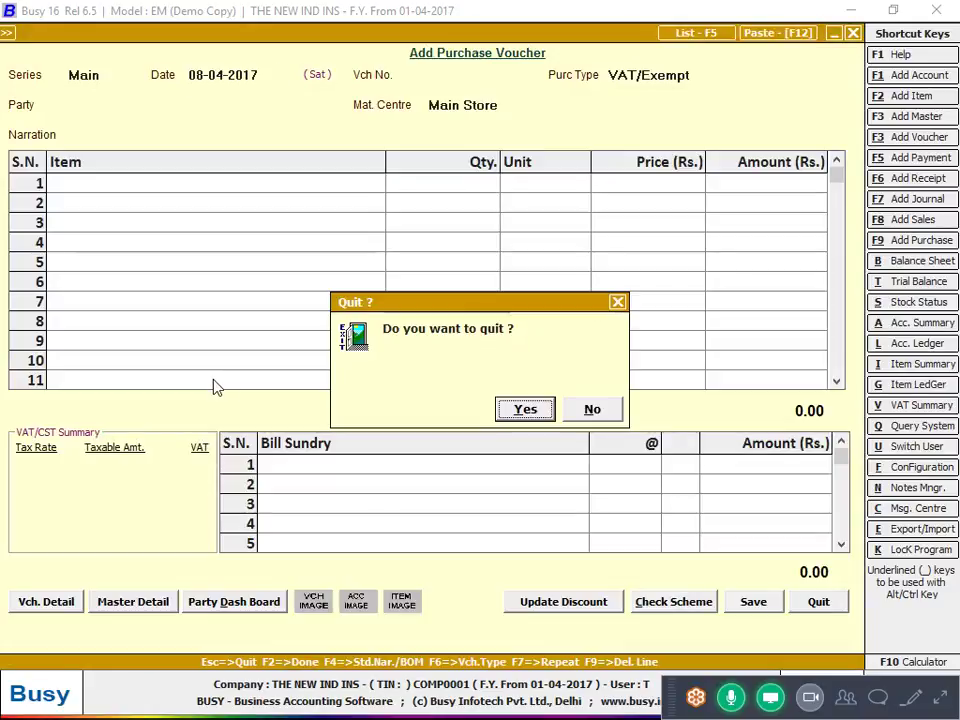
key("Return")
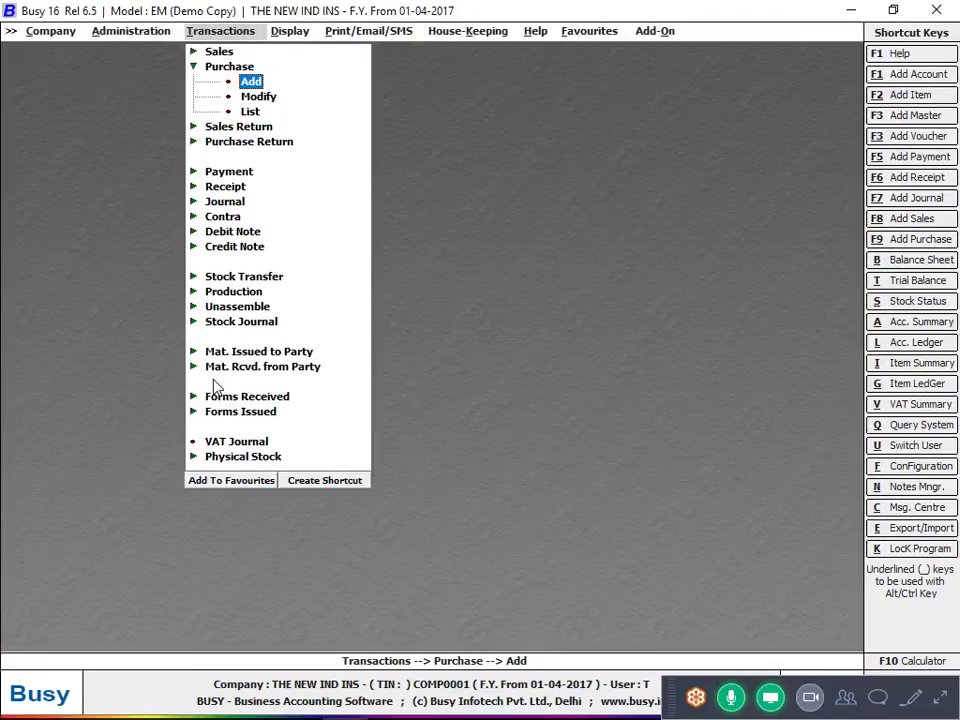
Open the inventory features and options in the administration configuration
key("Left")
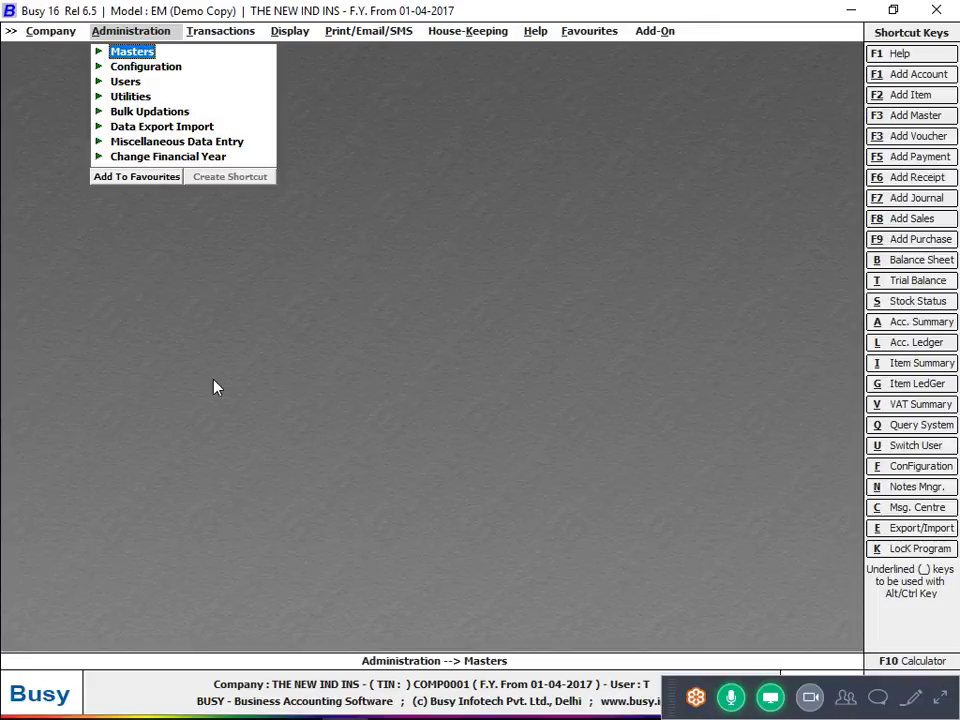
key("Down")
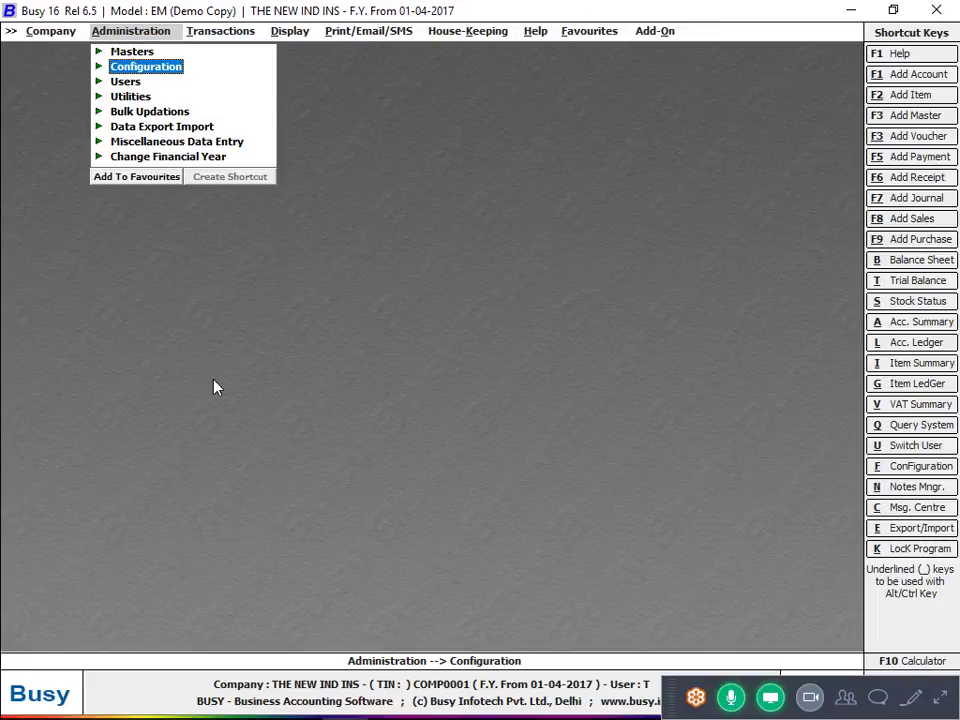
key("Return")
key("Return")
key("Down")
key("Down")
key("Down")
key("Down")
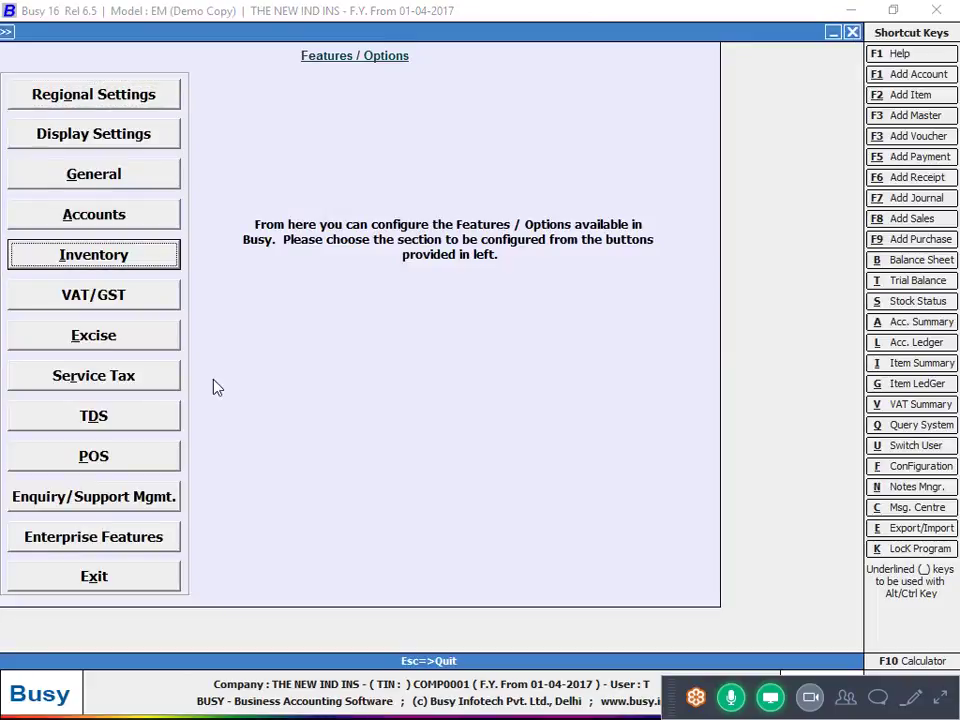
key("Return")
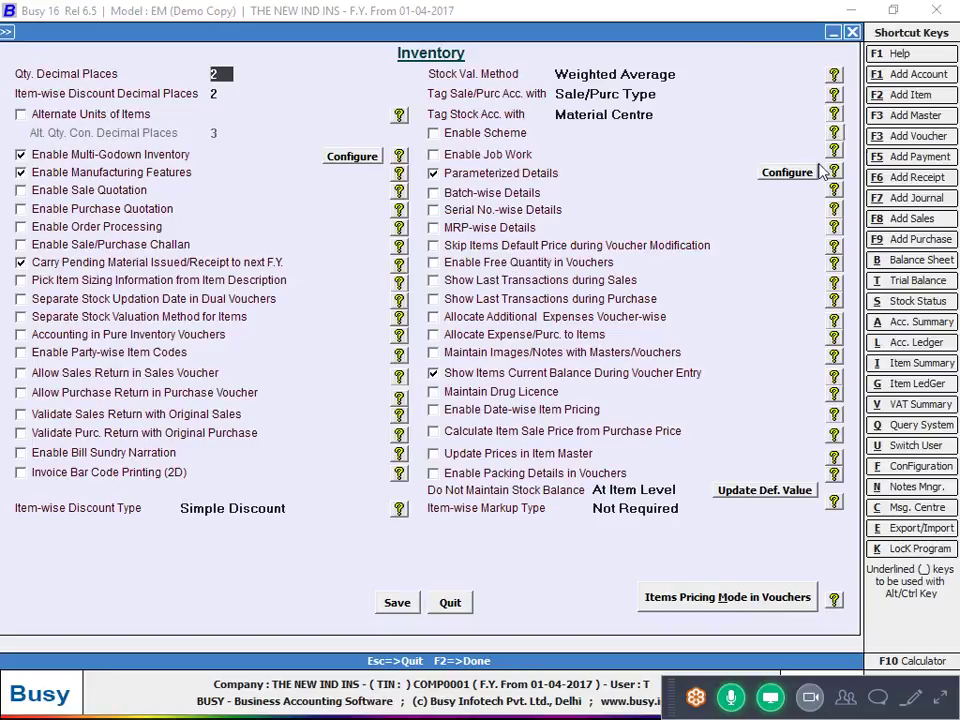
Set the number of stock parameters to 3 and open the parameter configuration
left_click(806, 176)
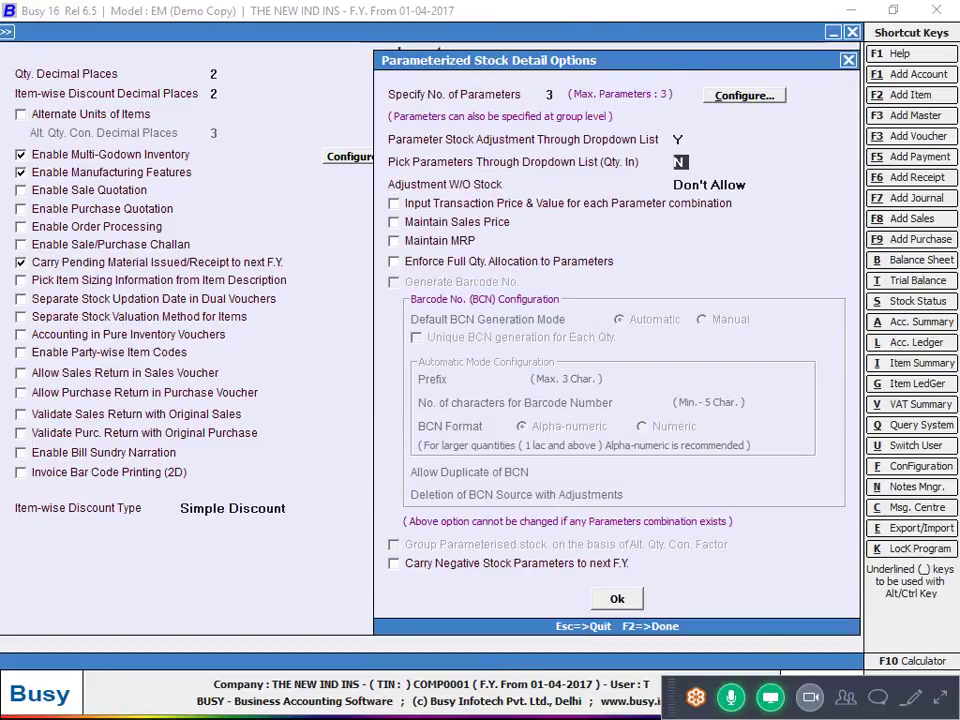
key("Return")
key("Return")
key("Return")
key("Return")
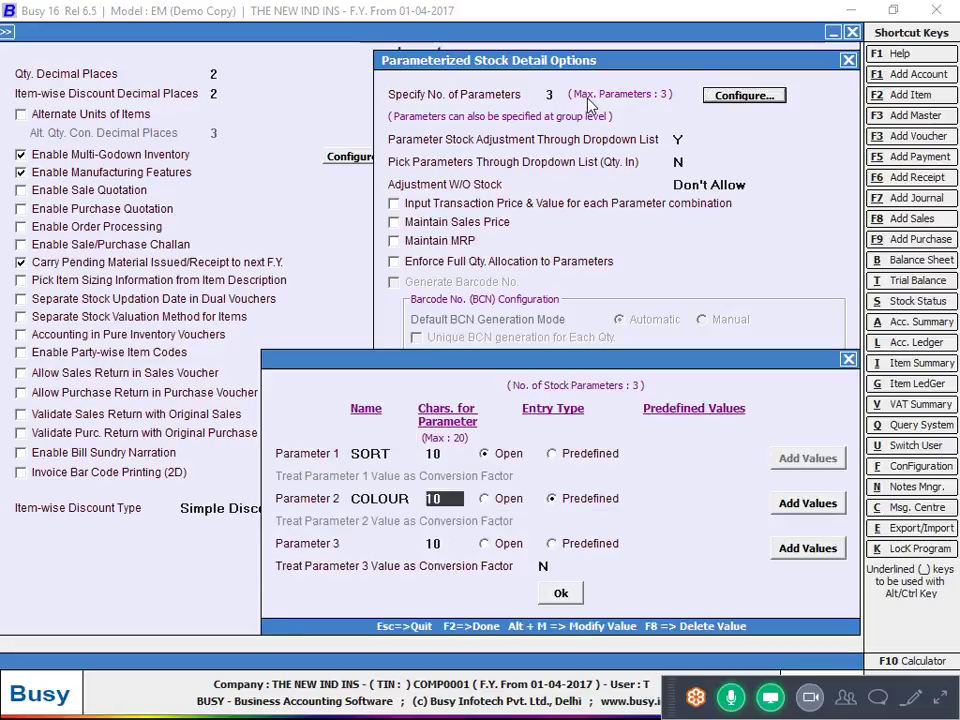
Name parameter 3 SIZE and set its entry type to Predefined
key("Return")
key("Return")
key("Return")
key("Return")
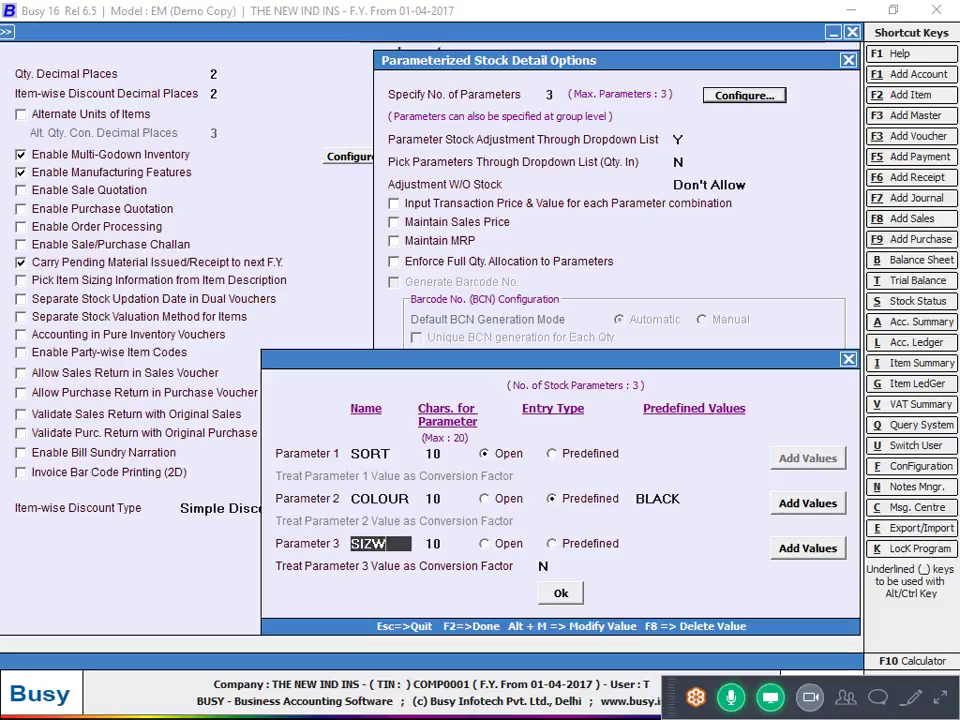
left_click(573, 547)
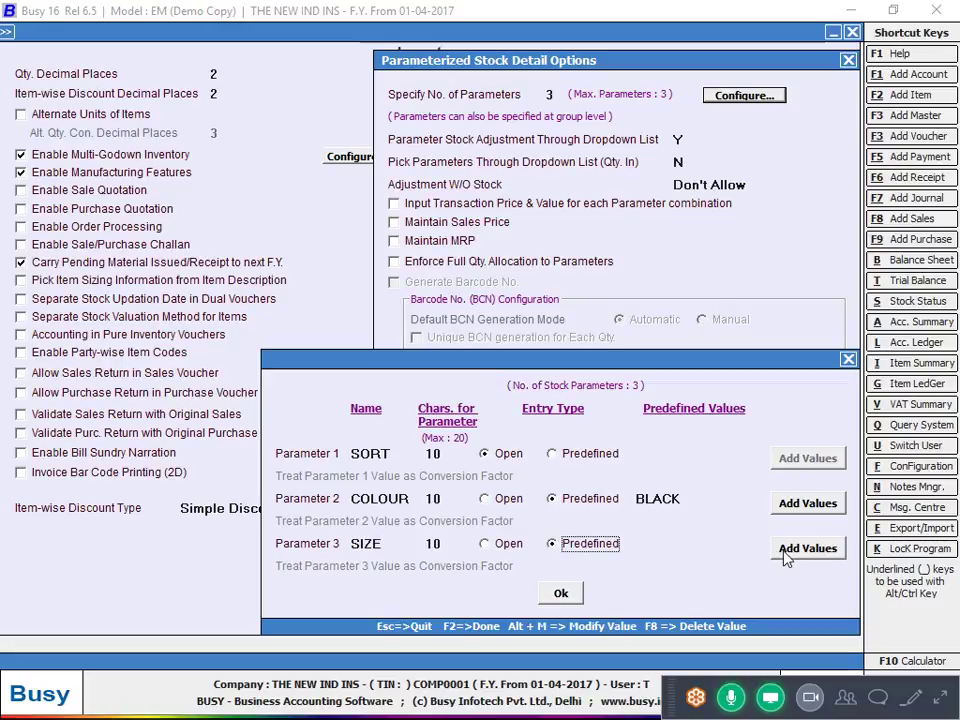
left_click(942, 698)
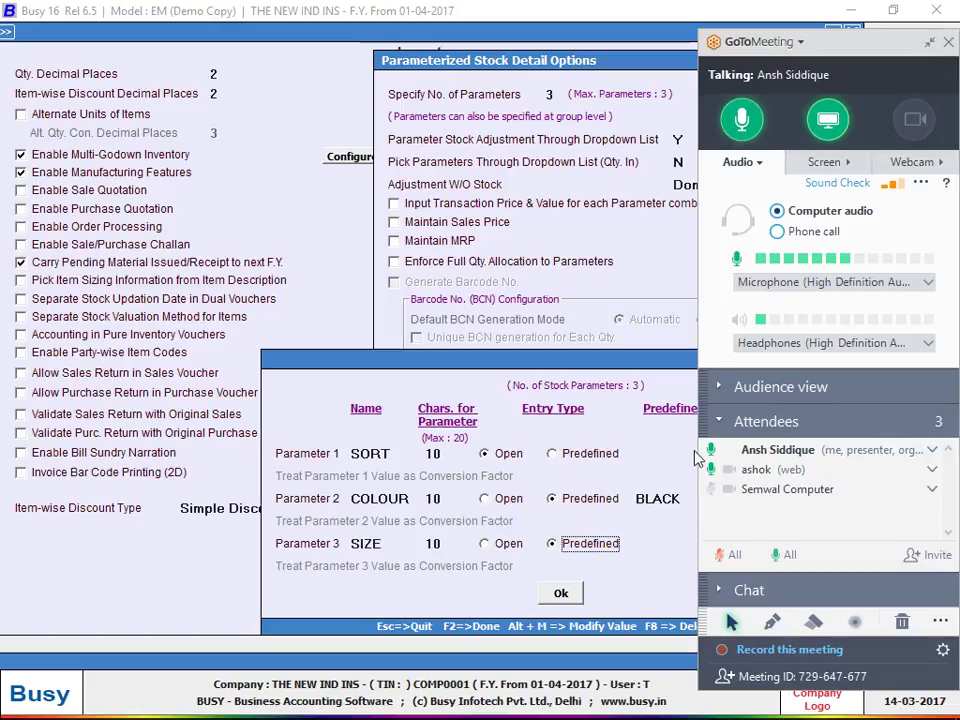
left_click(929, 42)
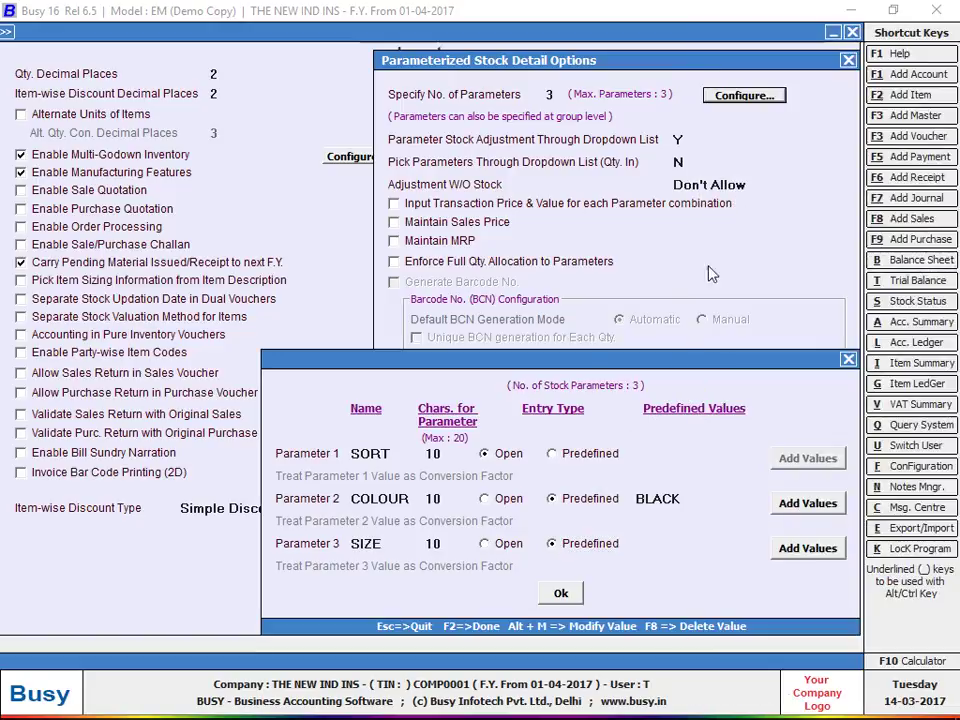
Add 22 and 24 as predefined values of the SIZE parameter
left_click(808, 548)
type("22")
key("Return")
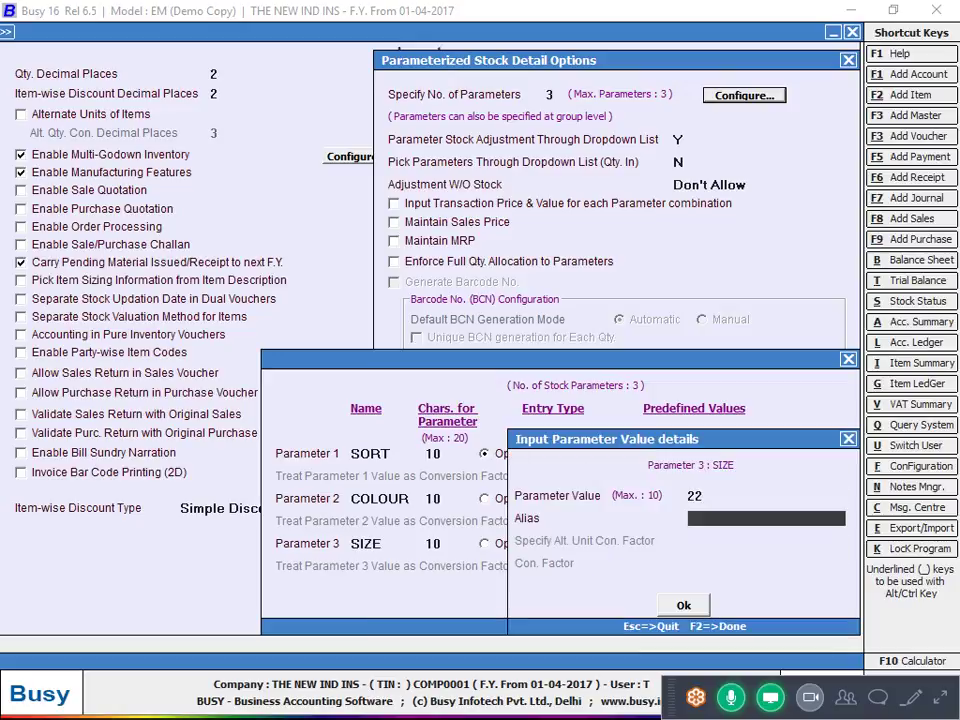
key("Return")
left_click(808, 548)
type("24")
key("Return")
key("Return")
Add 26 and 28 as predefined values of the SIZE parameter
left_click(808, 548)
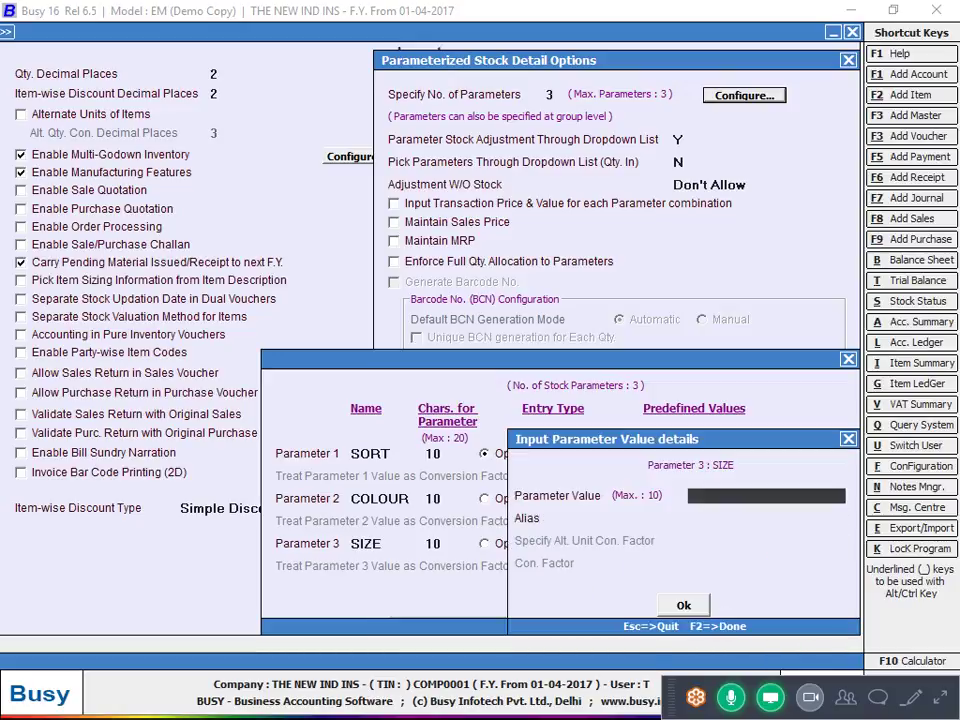
type("26")
key("Return")
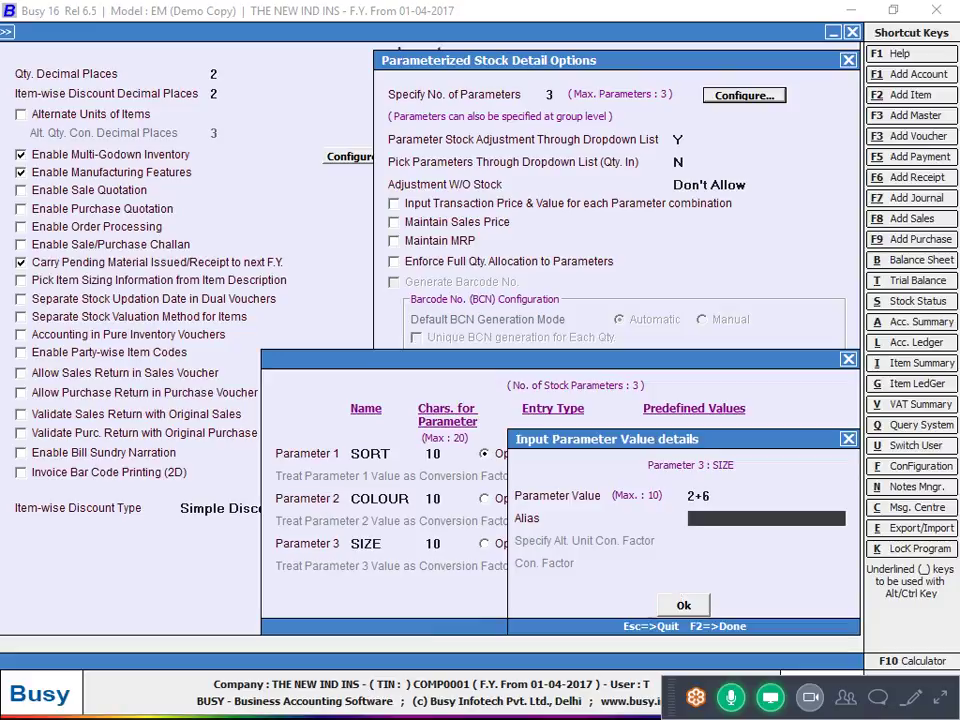
key("Up")
key("Return")
key("Return")
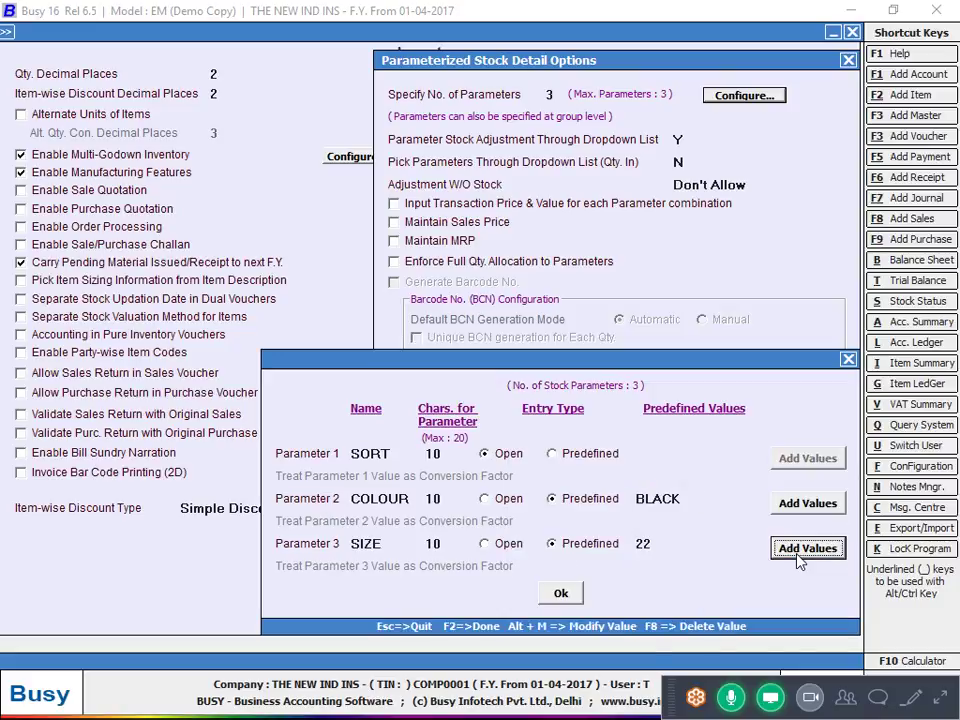
left_click(808, 548)
type("28")
key("Return")
key("Return")
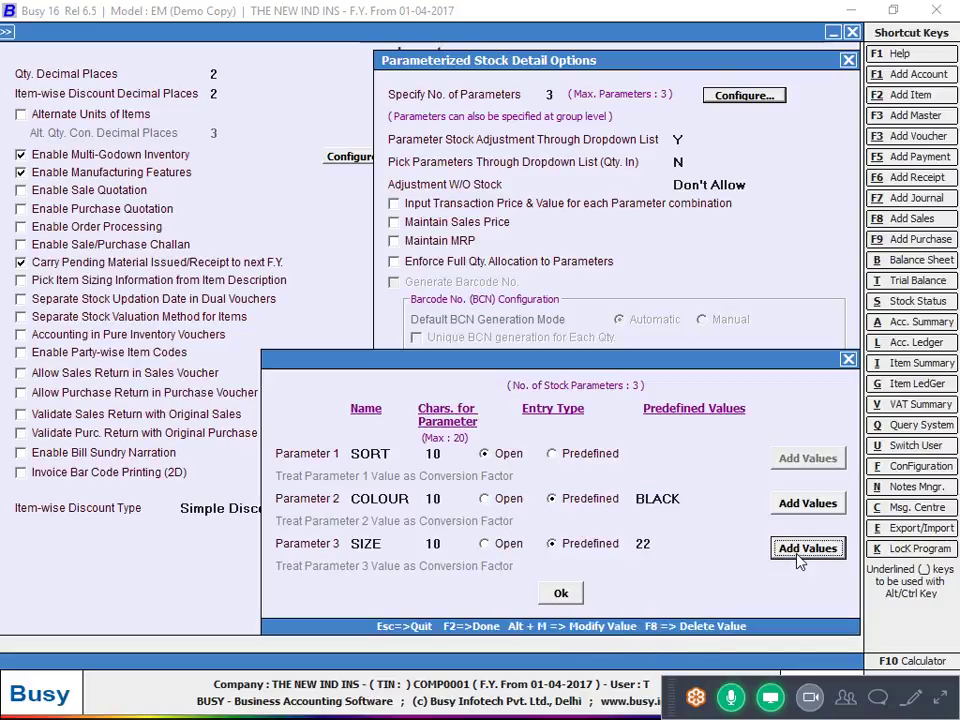
Add 30 and 32 as predefined values of the SIZE parameter
left_click(806, 547)
type("30")
key("Return")
key("Return")
left_click(806, 548)
type("32")
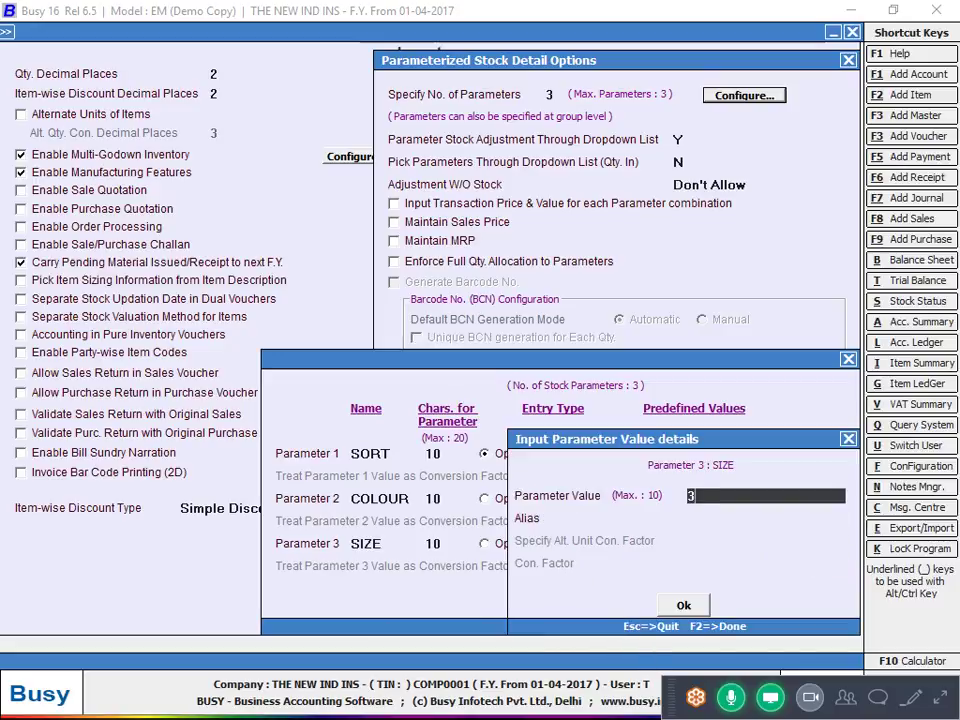
key("Return")
key("Return")
Add three further predefined values to the SIZE parameter, ending with 36 and 38
left_click(806, 549)
type("345")
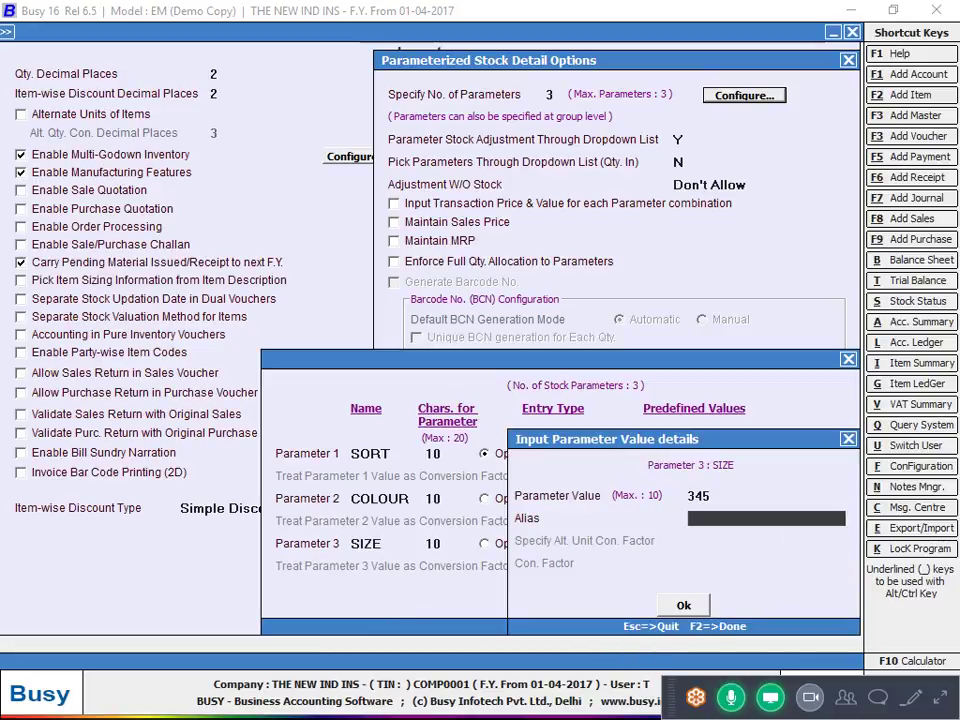
key("Up")
key("Return")
key("Return")
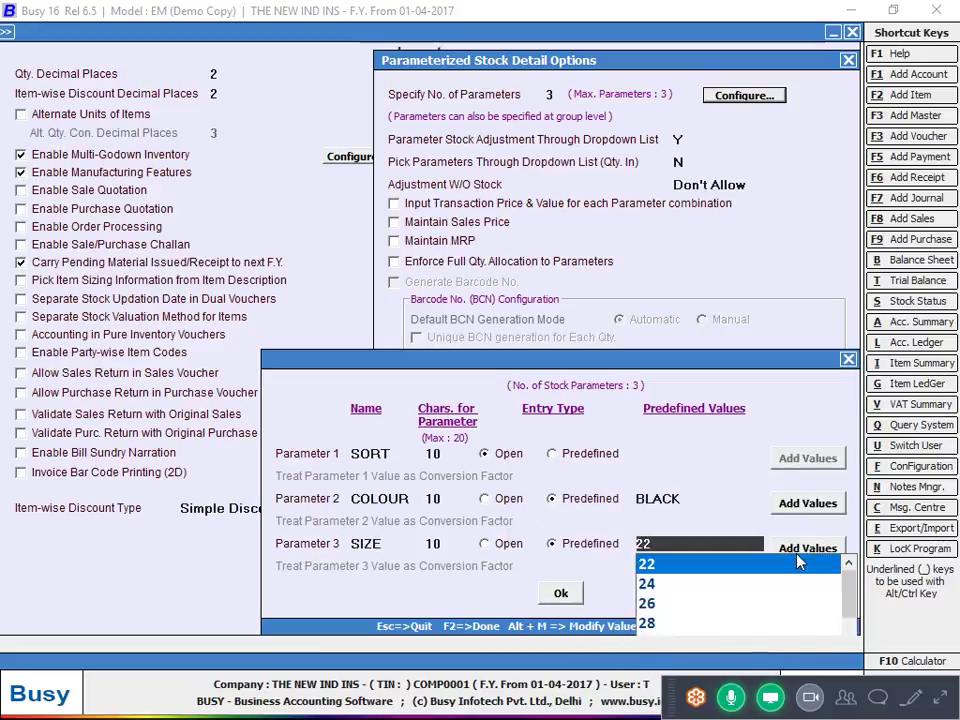
left_click(806, 548)
type("36")
key("Return")
key("Return")
left_click(806, 548)
type("38")
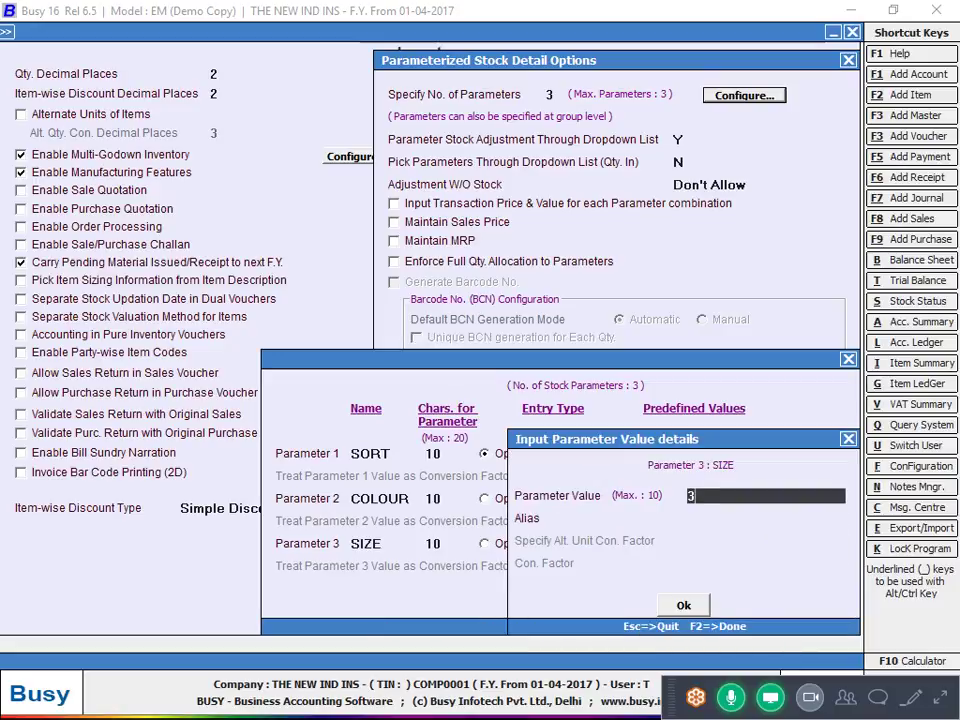
key("Return")
key("Return")
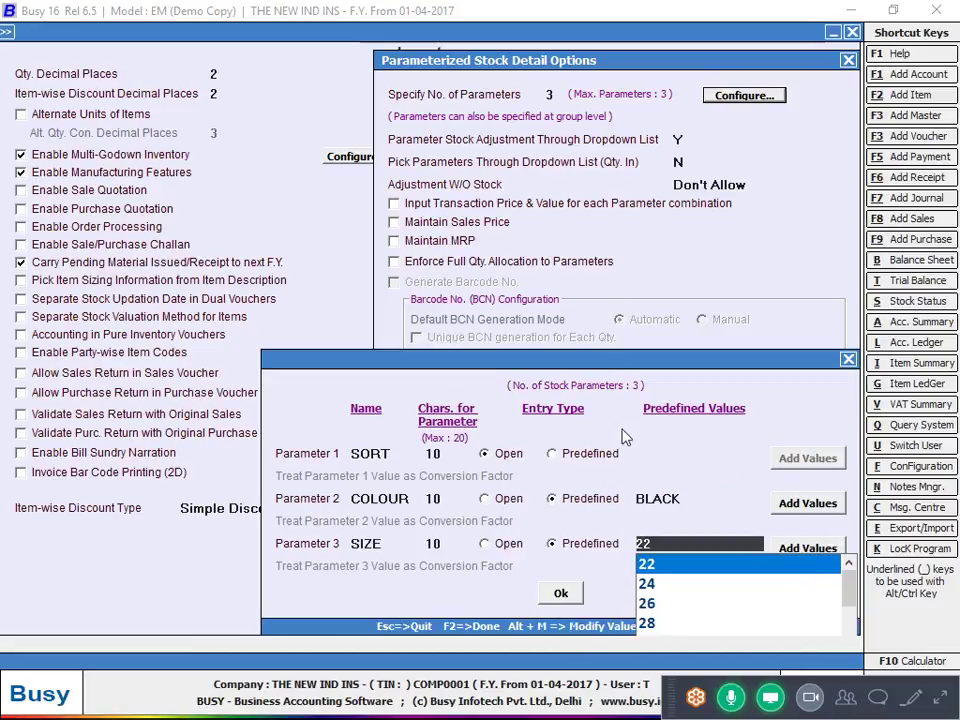
Accept the parameter settings, save the inventory configuration and leave the configuration screens
left_click(575, 597)
left_click(627, 608)
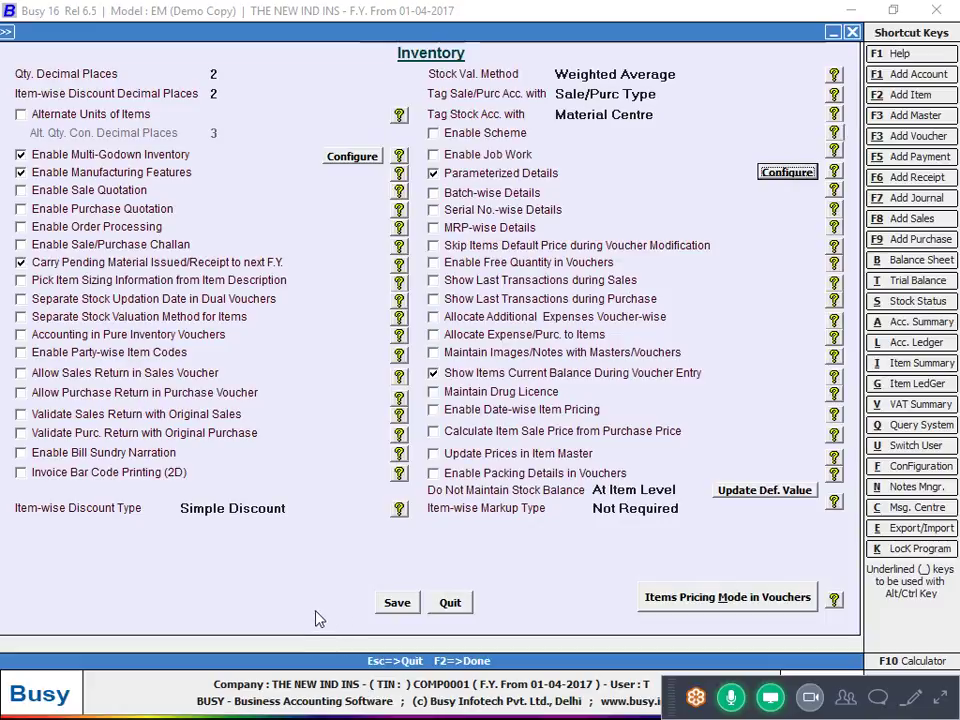
left_click(396, 605)
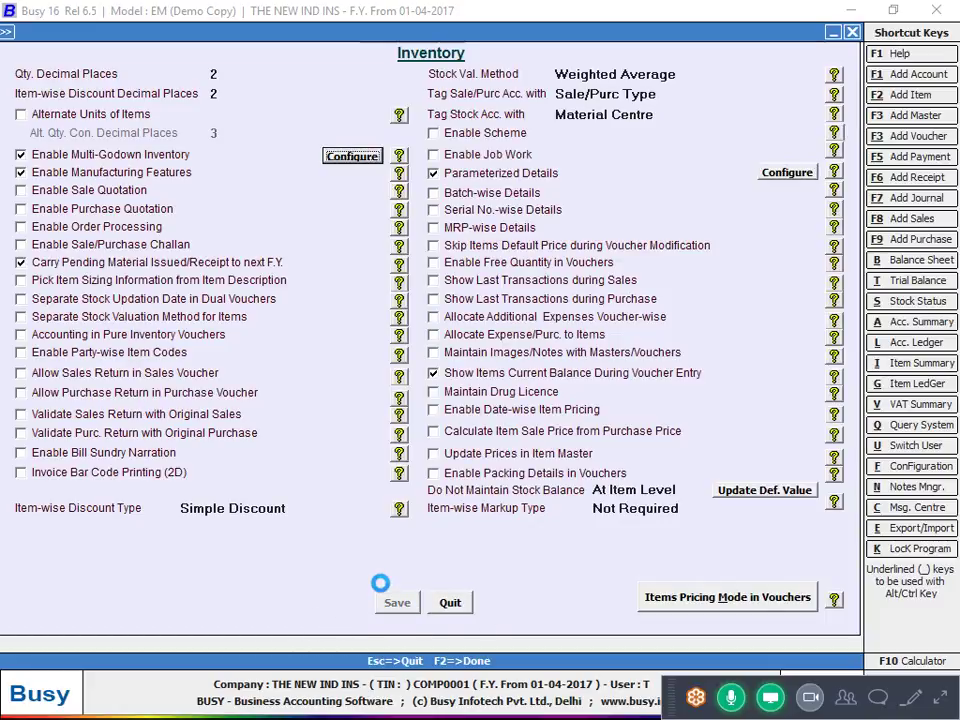
key("Escape")
key("Escape")
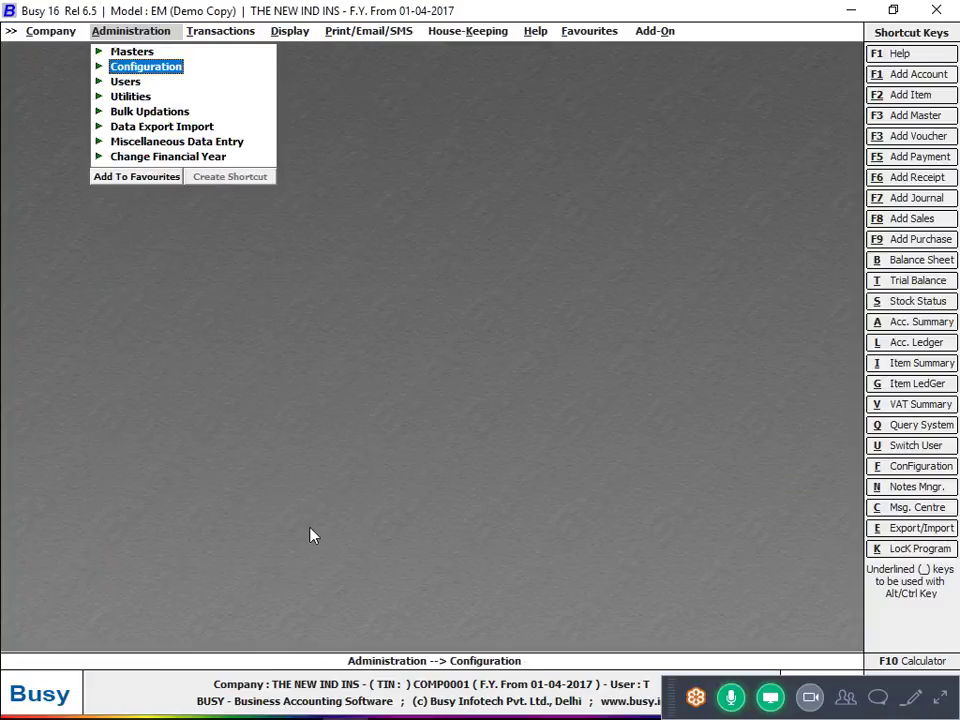
Open the existing THE SUPER INDIA purchase voucher dated 08-04-2017 for modification
key("Right")
key("Down")
key("Return")
key("Return")
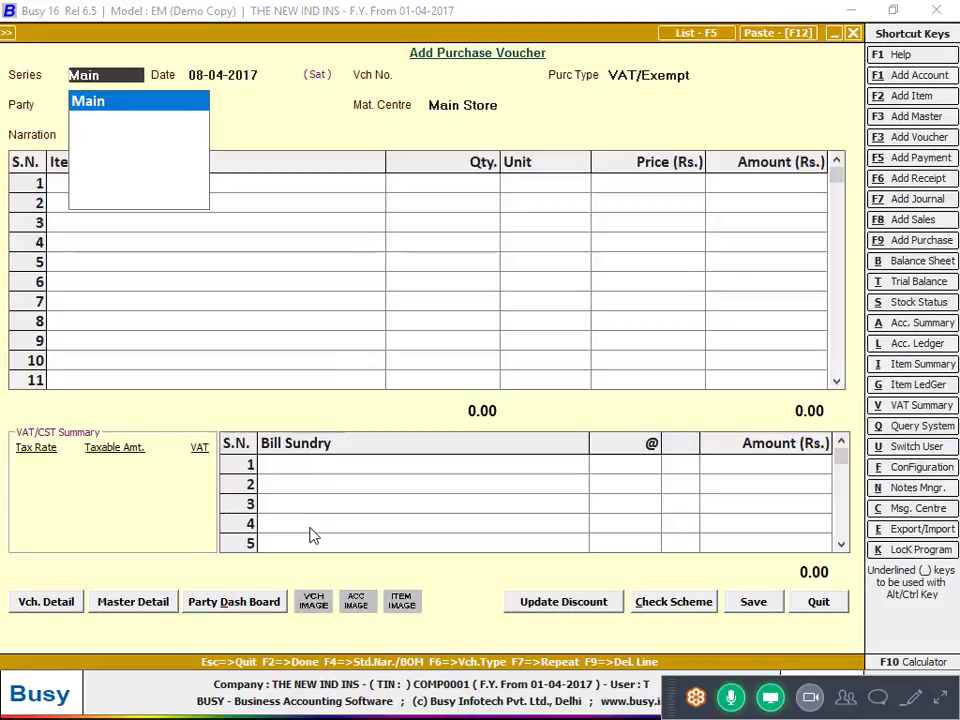
key("F5")
key("Return")
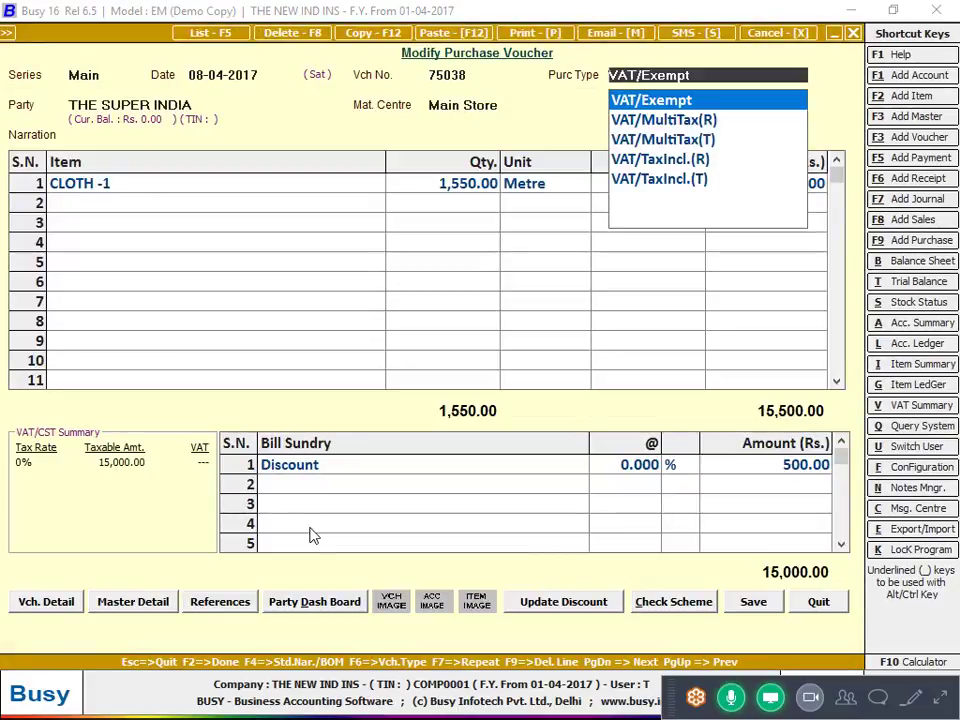
Go to the CLOTH -1 line and open its parameterized stock details
key("Return")
key("Return")
key("Return")
key("Return")
key("Return")
key("Return")
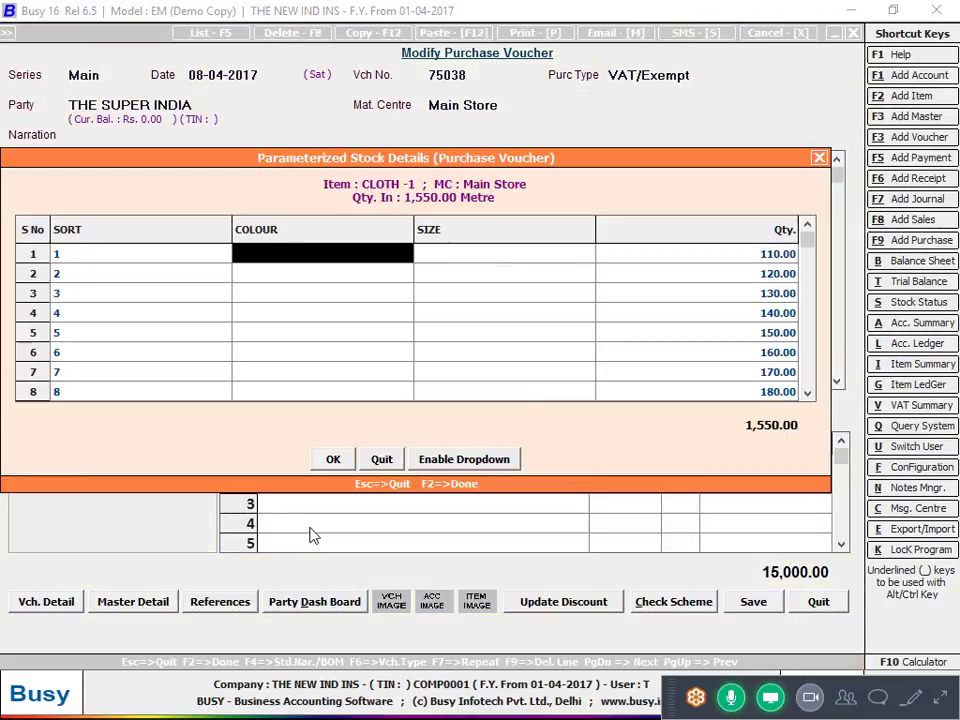
Assign colour BLACK with size 22 to sort 1, and colour BLUE with size 22 to sort 2
key("Return")
key("Return")
key("Return")
key("Return")
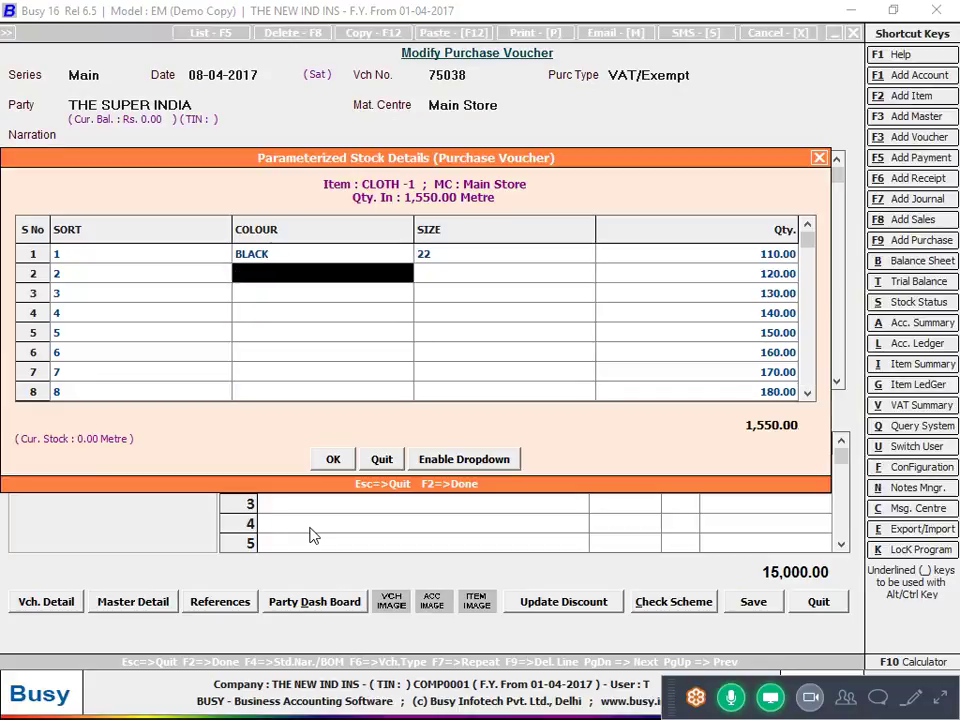
key("Down")
key("Return")
key("Return")
key("Return")
key("Return")
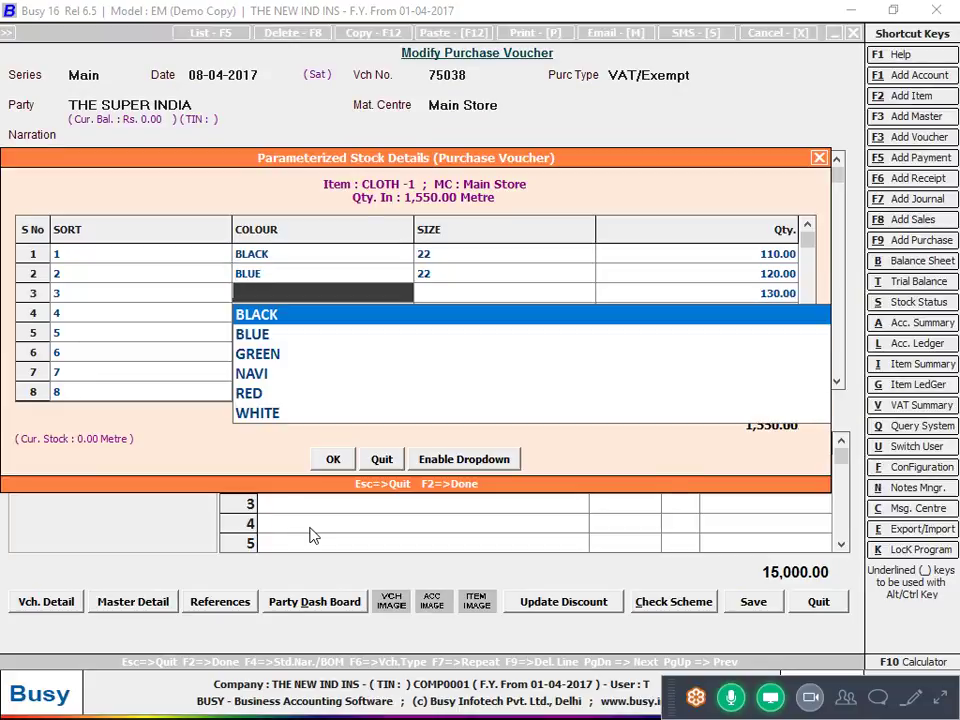
Assign colour GREEN and size 22 to sort 3 in the stock details
key("Down")
key("Down")
key("Return")
key("Return")
key("Return")
key("Return")
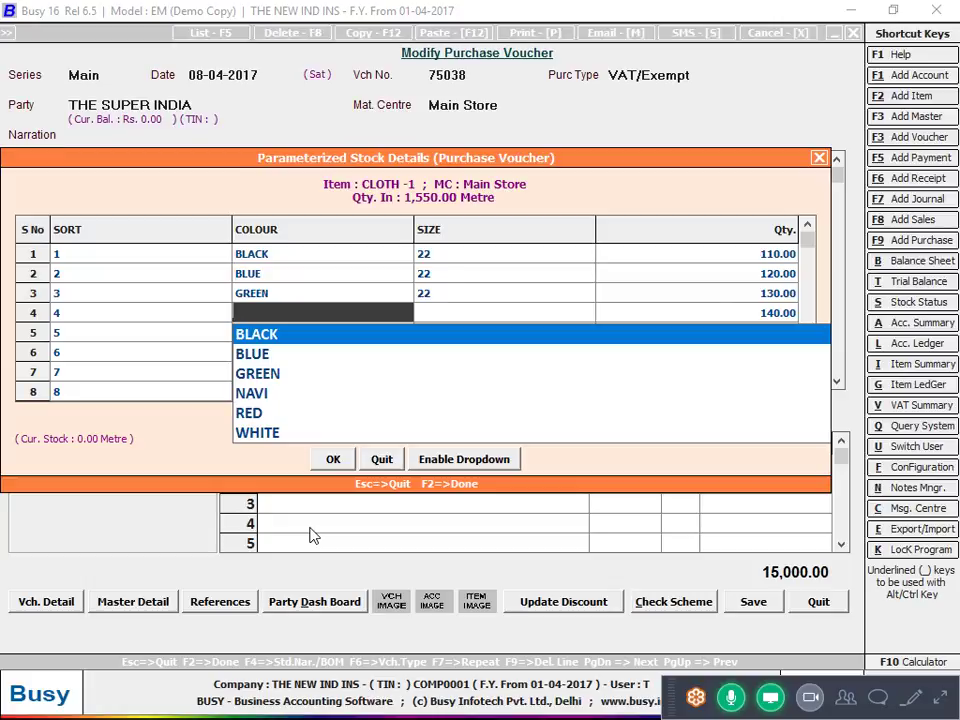
Assign colour RED and size 24 to sort 4 in the stock details
key("Down")
key("Down")
key("Down")
key("Down")
key("Return")
key("Return")
key("Return")
key("Left")
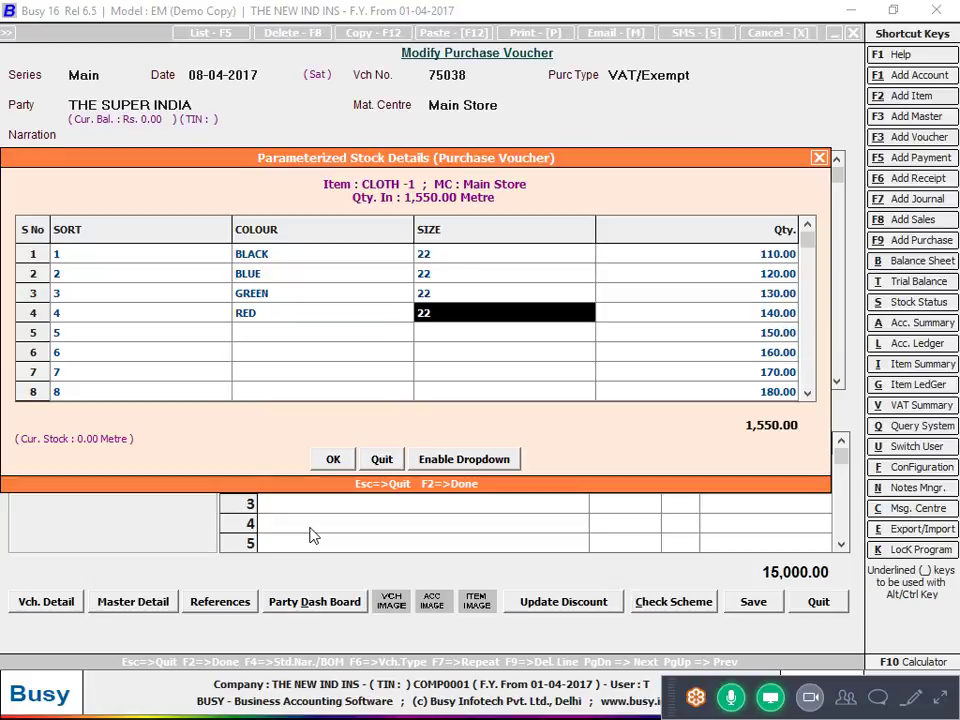
key("Return")
key("Down")
key("Return")
key("Return")
key("Return")
key("Return")
Assign colour RED and size 26 to sort 5 in the stock details
key("Down")
key("Down")
key("Down")
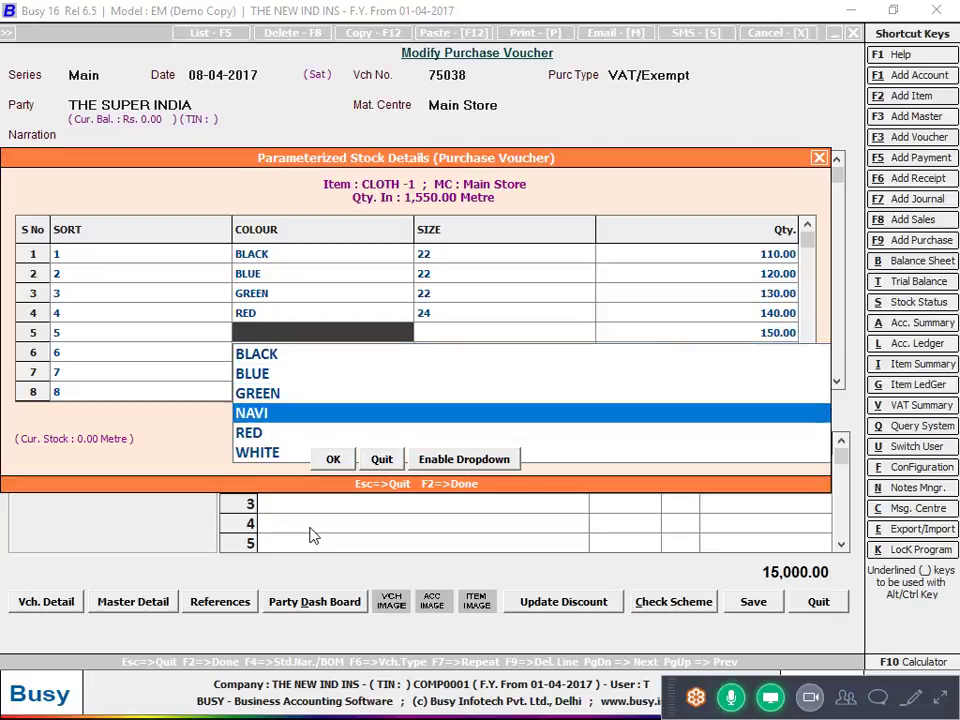
key("Down")
key("Return")
key("Return")
key("Down")
key("Down")
key("Return")
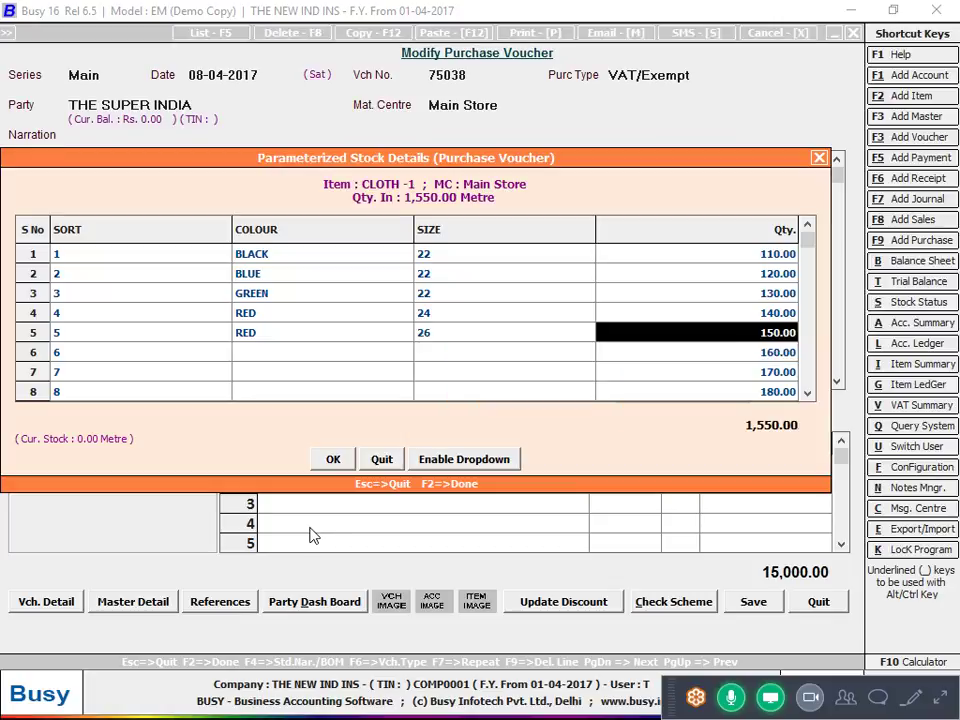
key("Return")
Assign colour NAVI and size 28 to sort 6 in the stock details
key("Down")
key("Down")
key("Down")
key("Return")
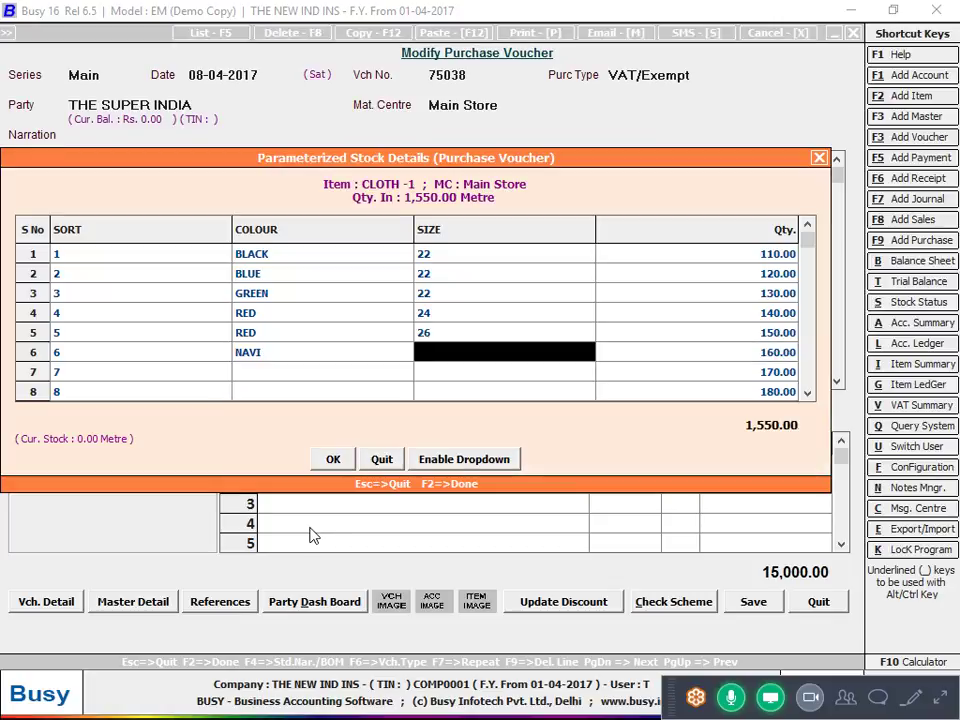
type("28")
key("Return")
key("Return")
key("Return")
Assign colour WHITE and size 22 to sort 7 in the stock details
key("Down")
key("Down")
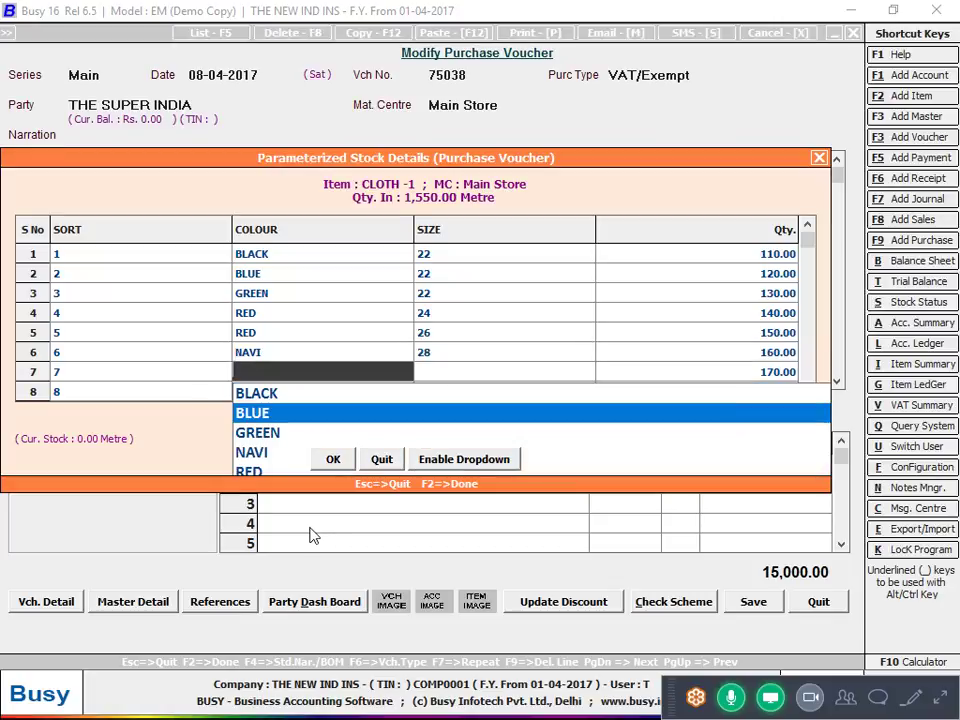
key("Down")
key("Down")
key("Down")
key("Down")
key("Return")
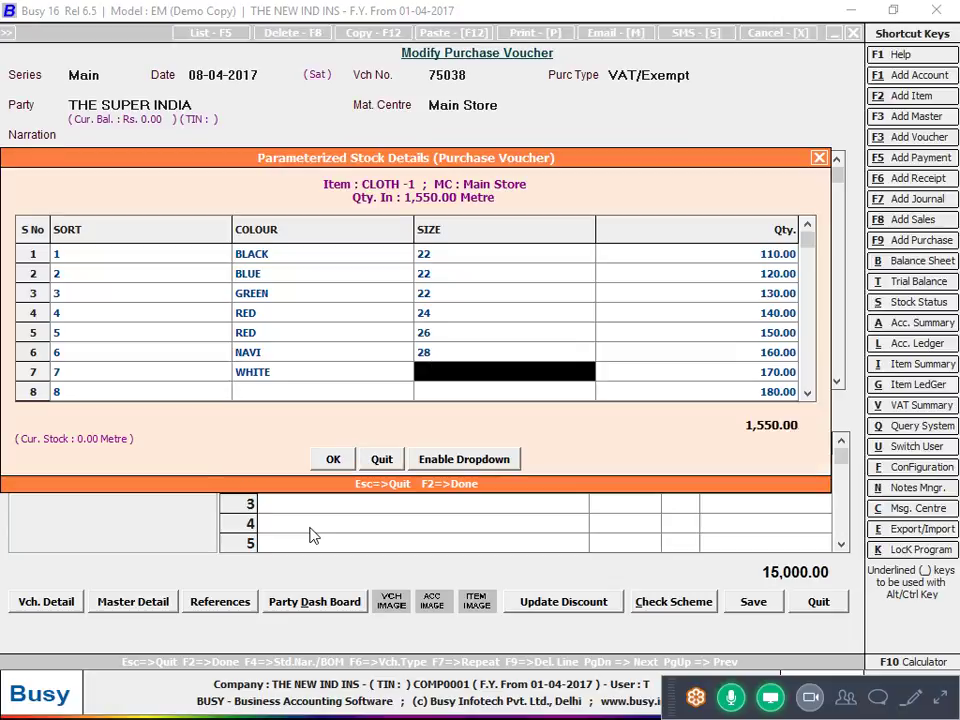
type("22")
key("Return")
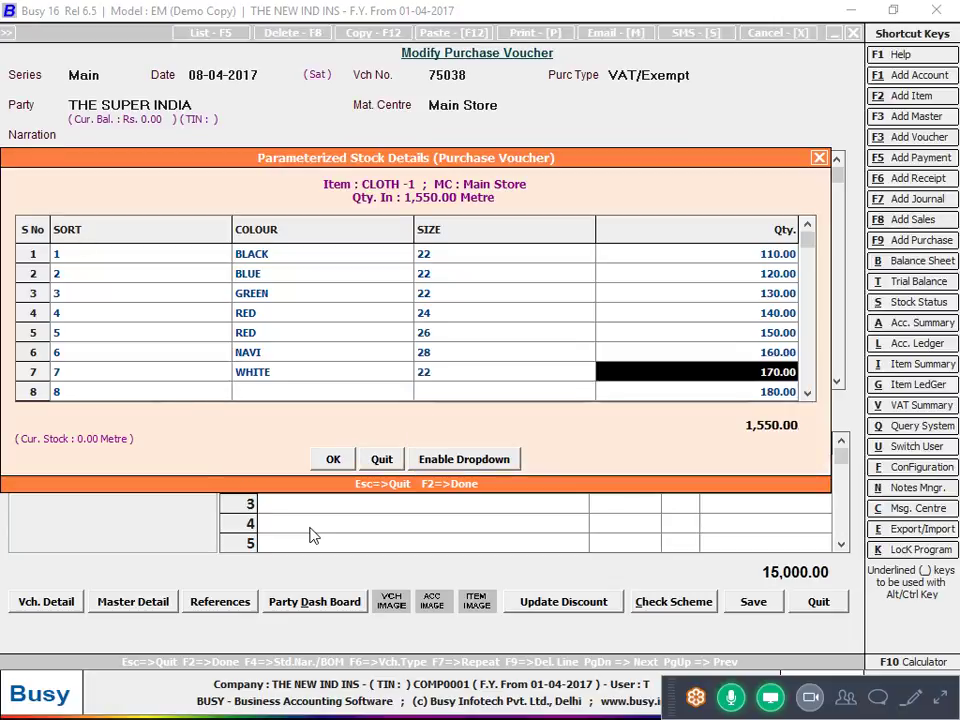
key("Return")
Assign colour WHITE and size 36 to sort 8 in the stock details
key("Return")
key("Down")
key("Down")
key("Down")
key("Down")
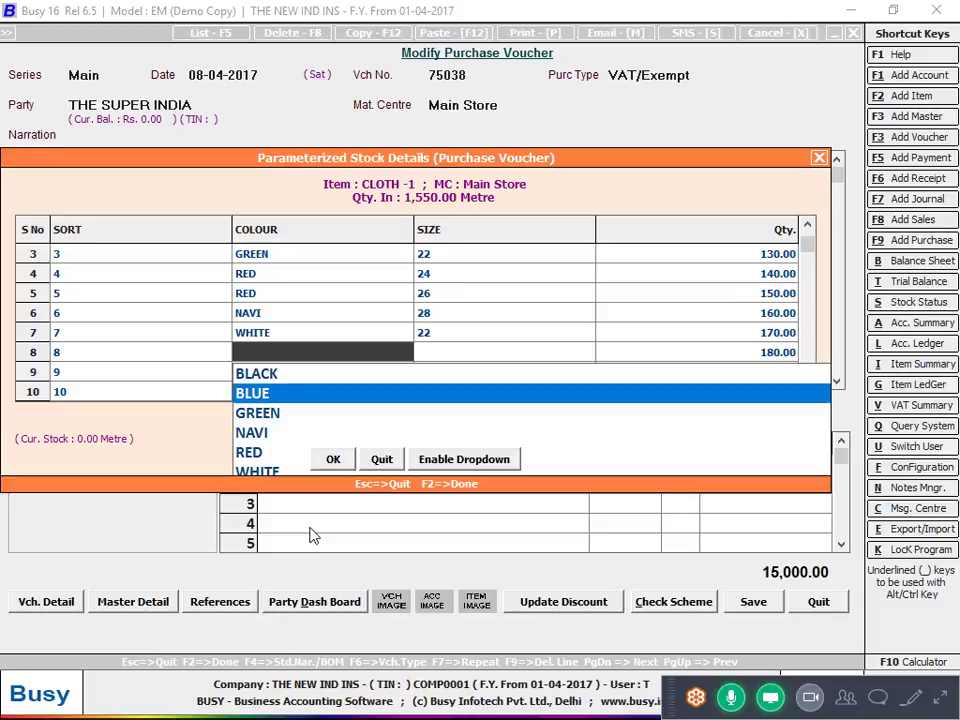
key("Down")
key("Return")
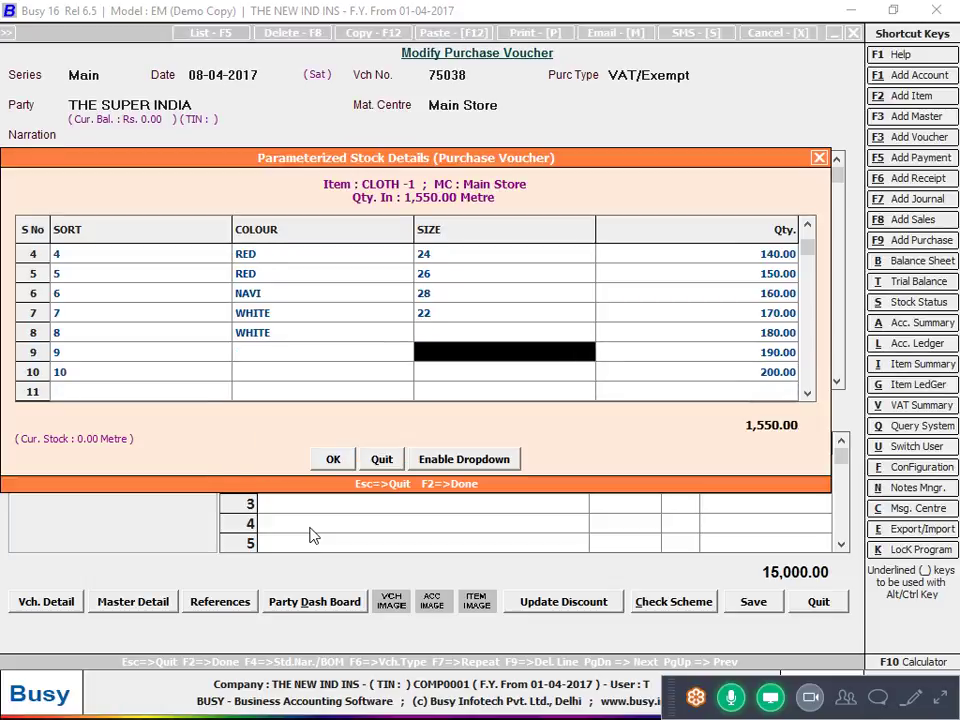
key("Down")
key("Down")
key("Down")
key("Down")
key("Down")
key("Down")
key("Down")
key("Down")
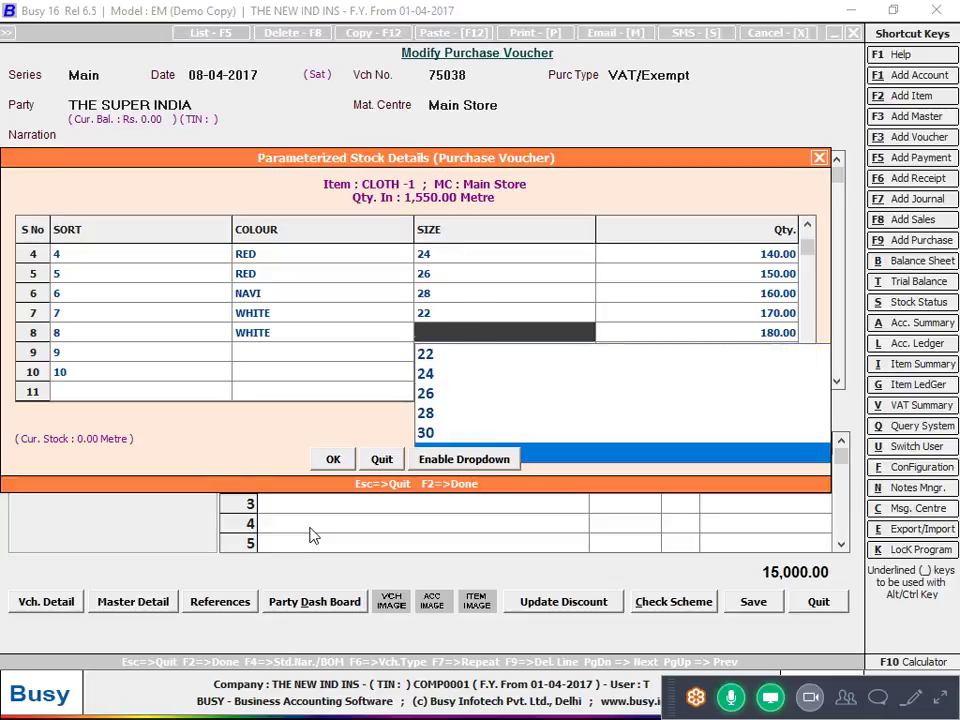
key("Return")
key("Return")
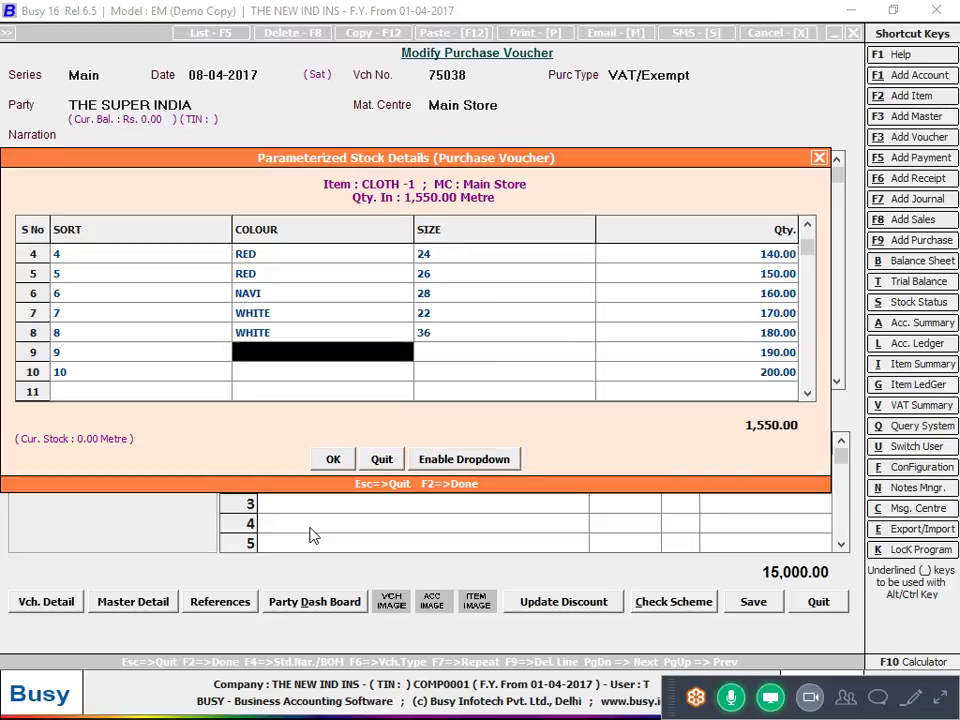
Assign colour GREEN and size 22 to sort 9 in the stock details
key("Down")
key("Down")
key("Return")
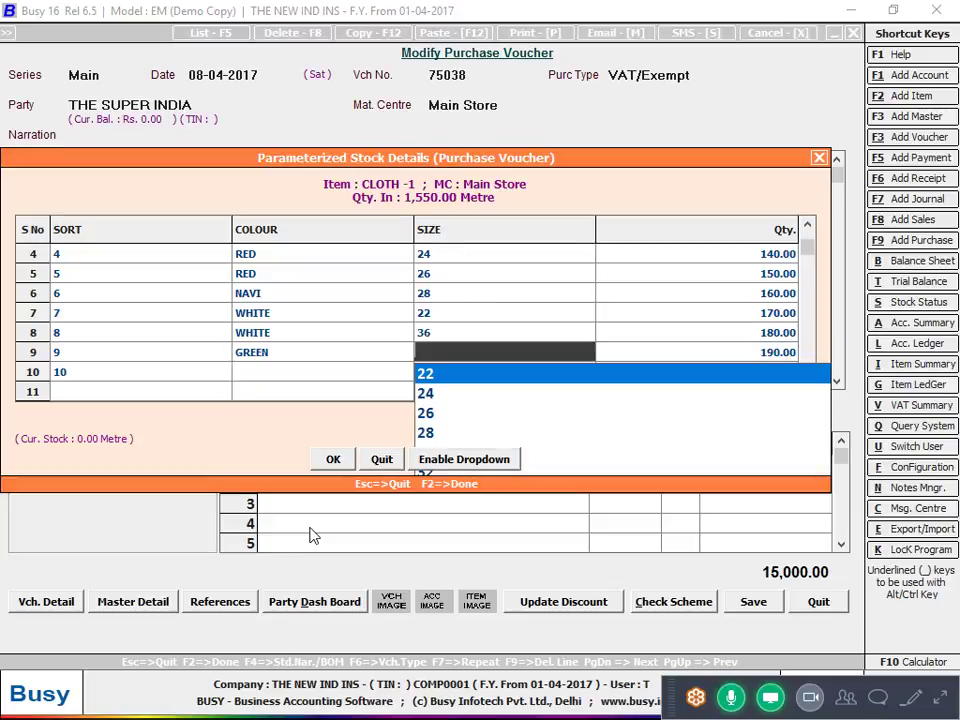
key("Return")
key("Return")
key("Return")
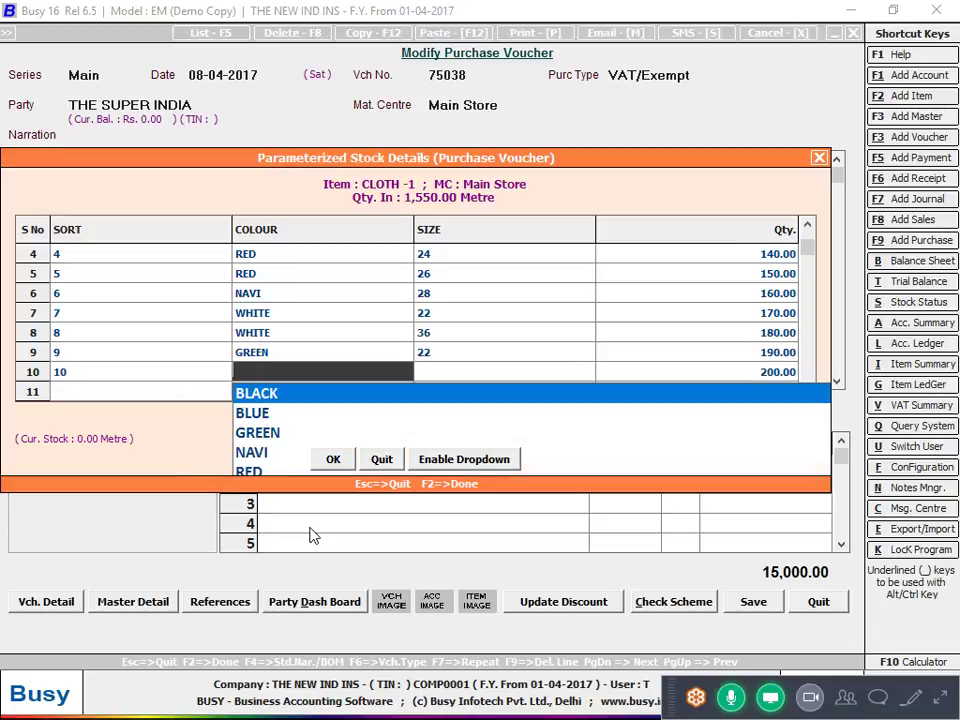
Assign colour RED and size 26 to sort 10 in the stock details
key("Down")
key("Down")
key("Down")
key("Down")
key("Return")
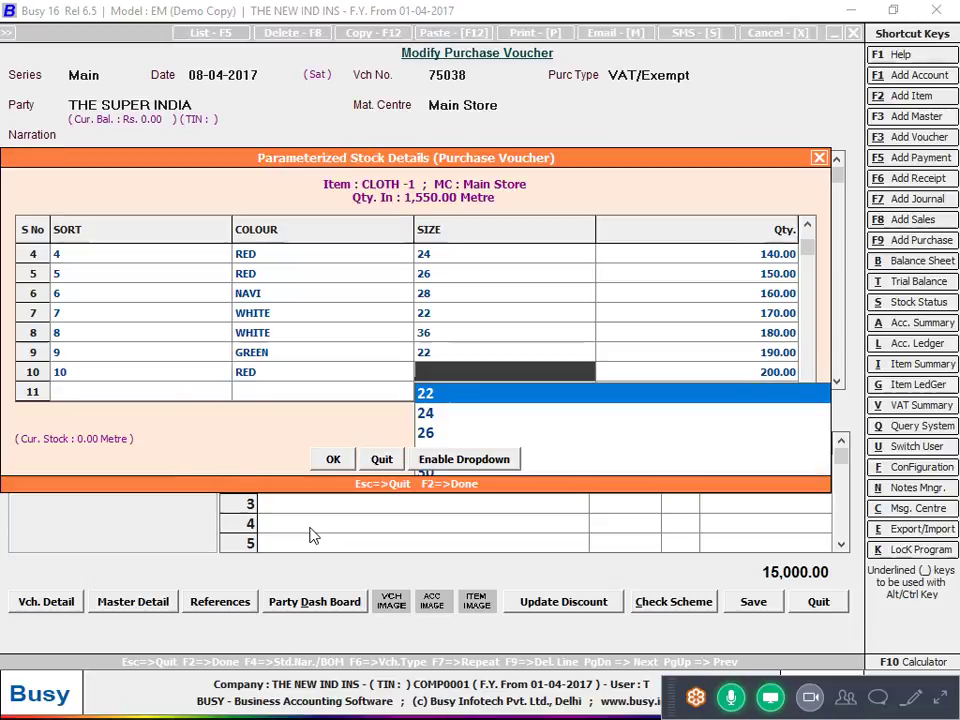
left_click(730, 698)
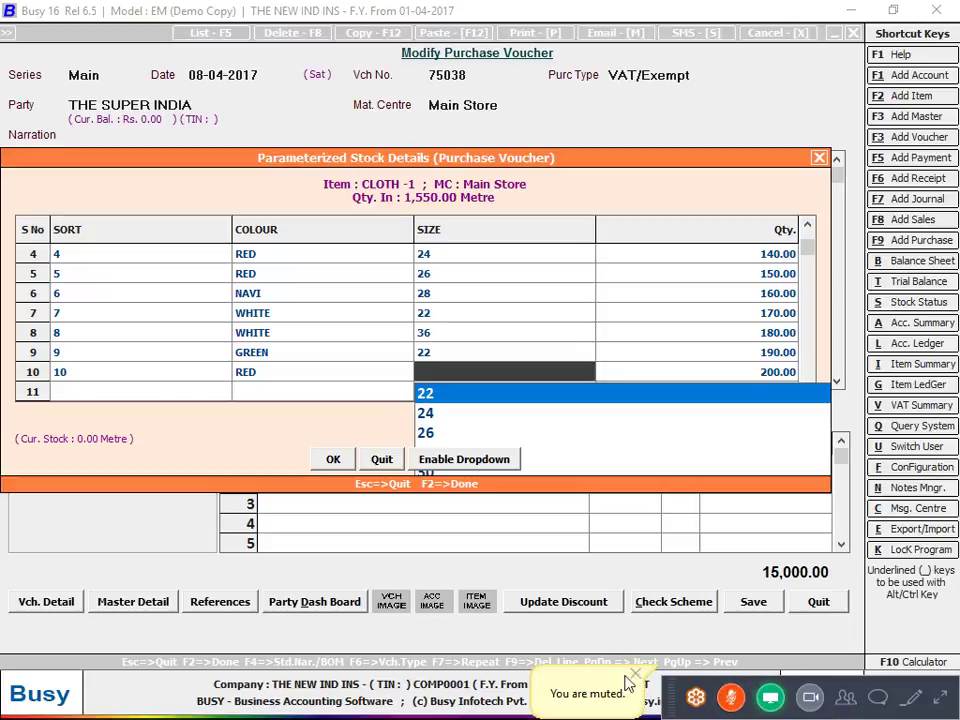
left_click(425, 432)
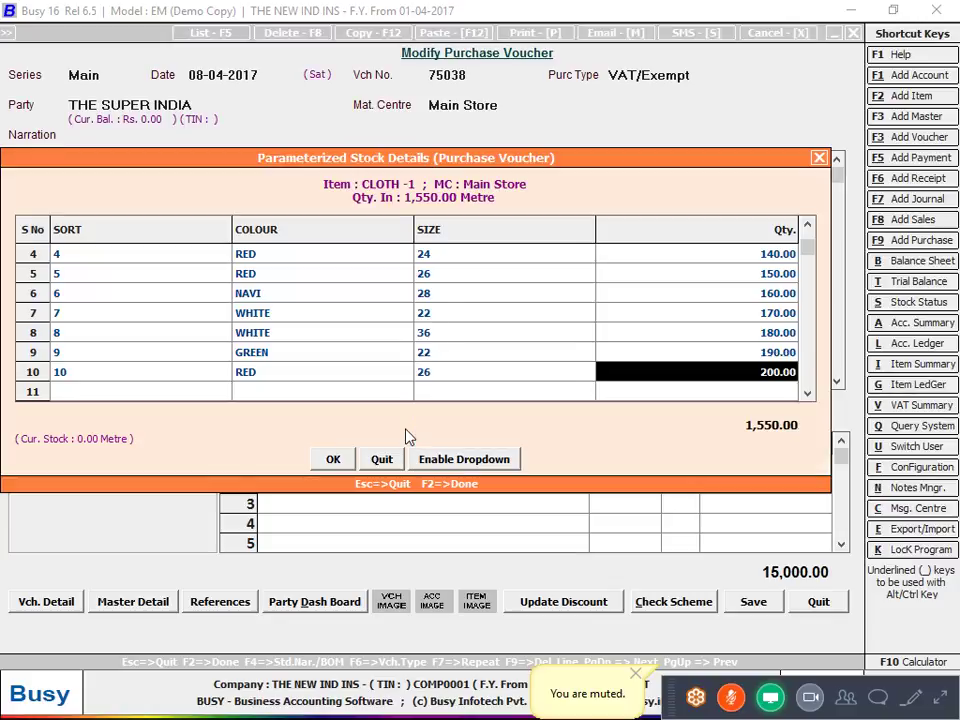
Accept CLOTH -1's parameterized stock details and save the modified purchase voucher with its sales tax reporting details
left_click(730, 697)
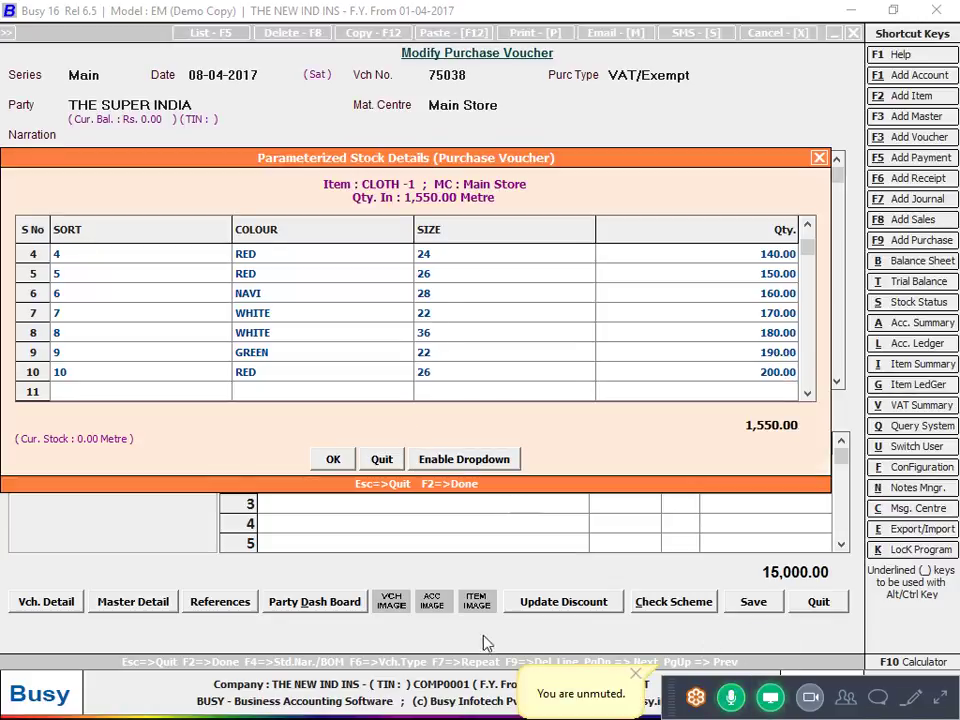
left_click(334, 463)
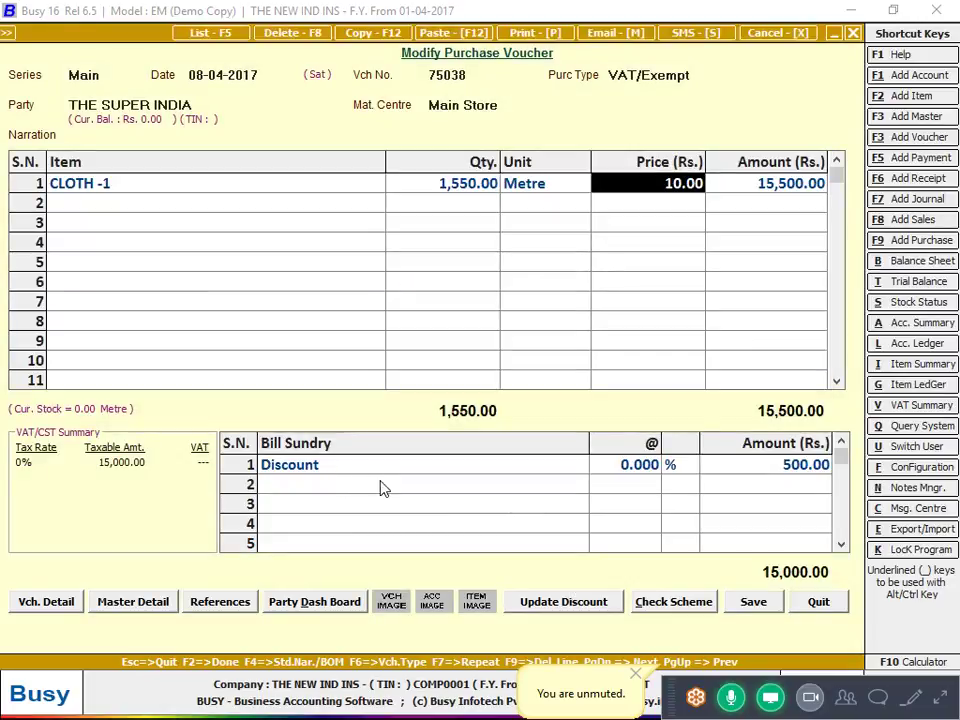
left_click(752, 602)
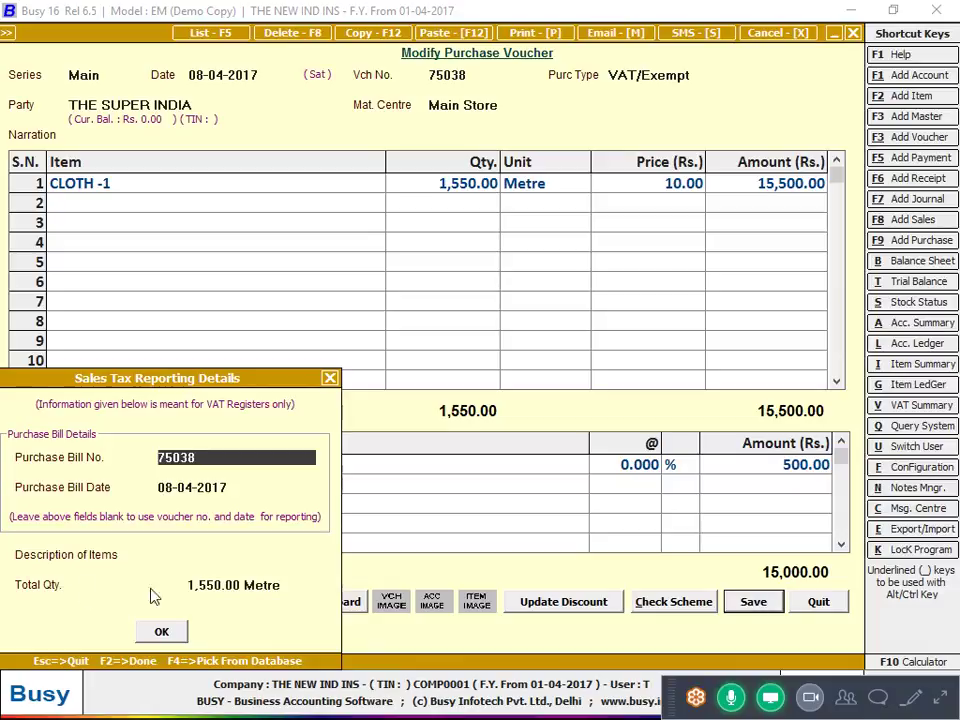
left_click(161, 632)
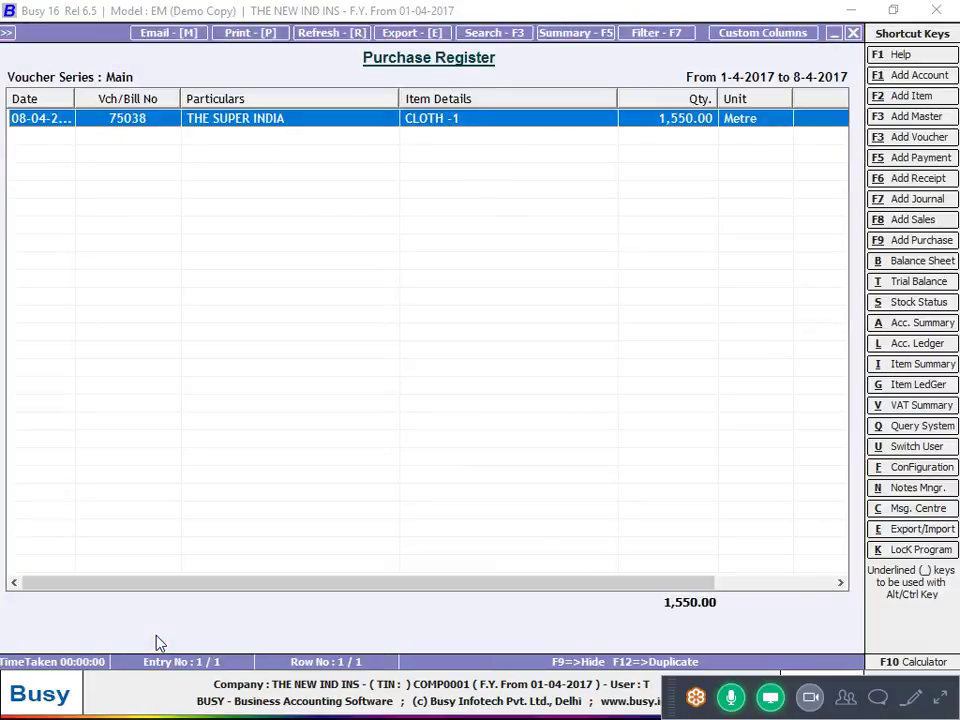
Reopen the THE SUPER INDIA purchase voucher to review CLOTH -1's stock by sort, colour and size, and return to the main menu
key("Return")
key("Return")
key("Return")
key("Return")
key("Return")
key("Return")
key("Return")
key("Return")
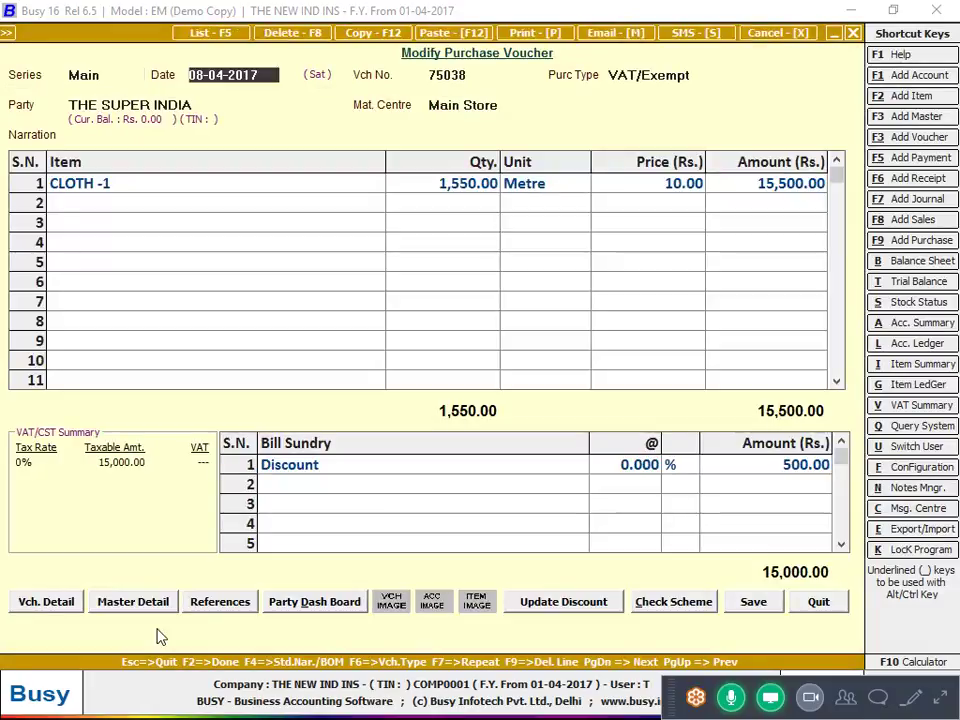
key("Return")
key("Return")
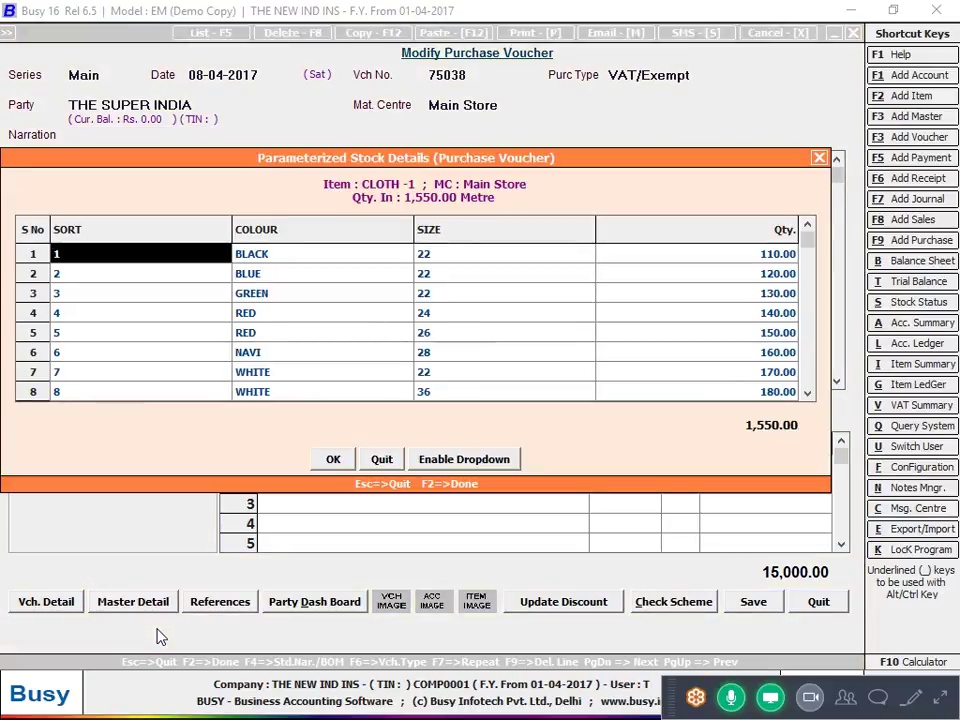
key("F2")
key("Escape")
key("Escape")
key("Escape")
key("Escape")
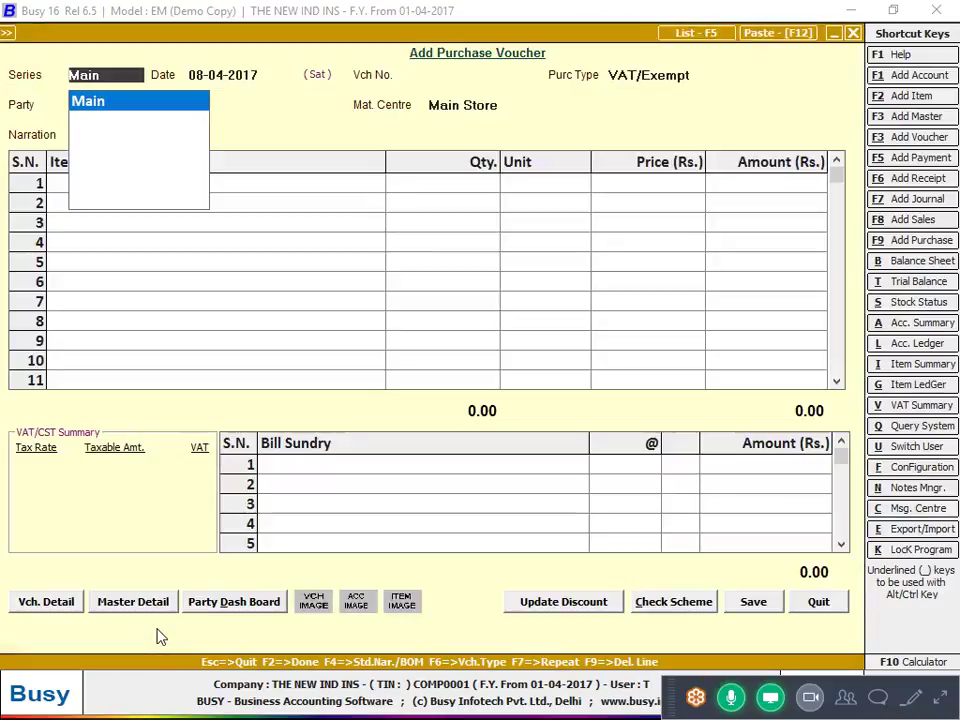
Open the inventory section of the configuration's Features / Options
key("Left")
key("Return")
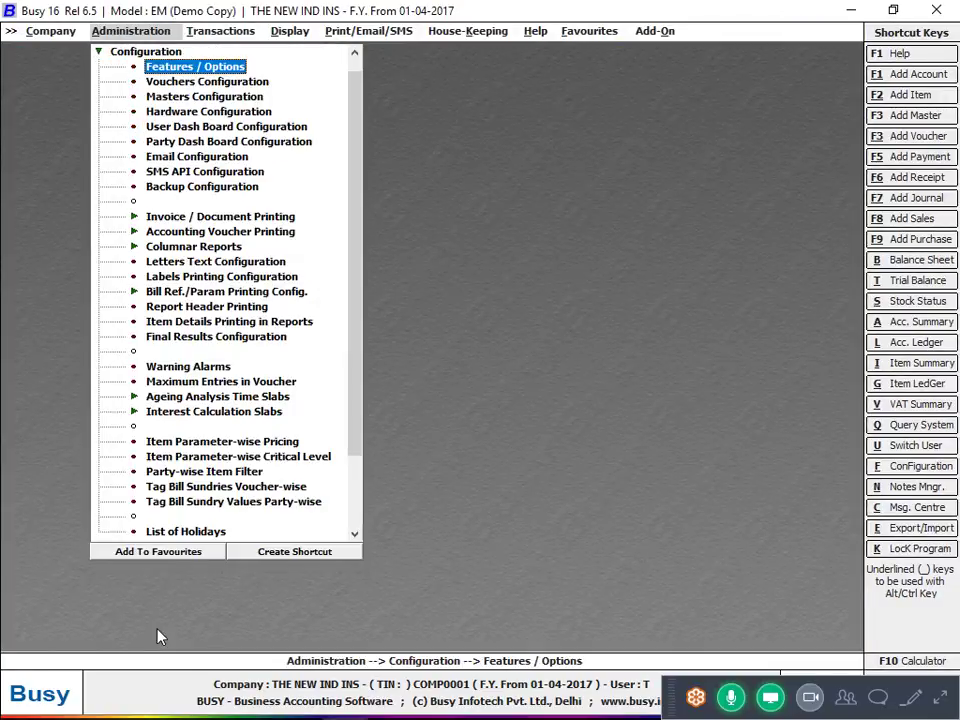
key("Return")
key("Down")
key("Down")
key("Down")
key("Return")
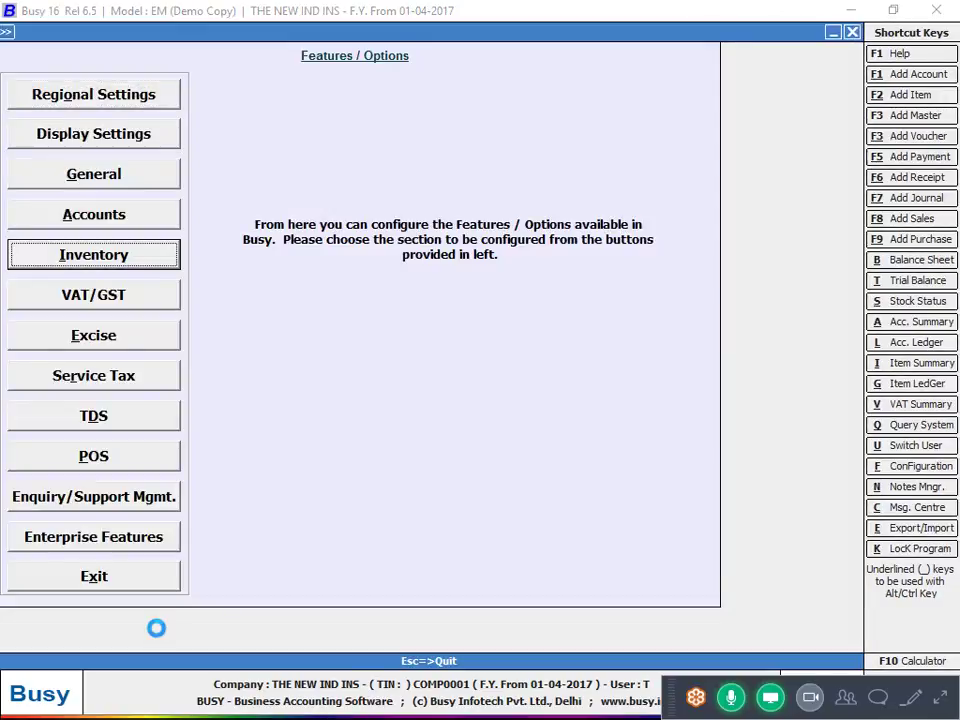
Enable Input Transaction Price & Value for each Parameter combination in the parameterized details and save the inventory options
left_click(787, 172)
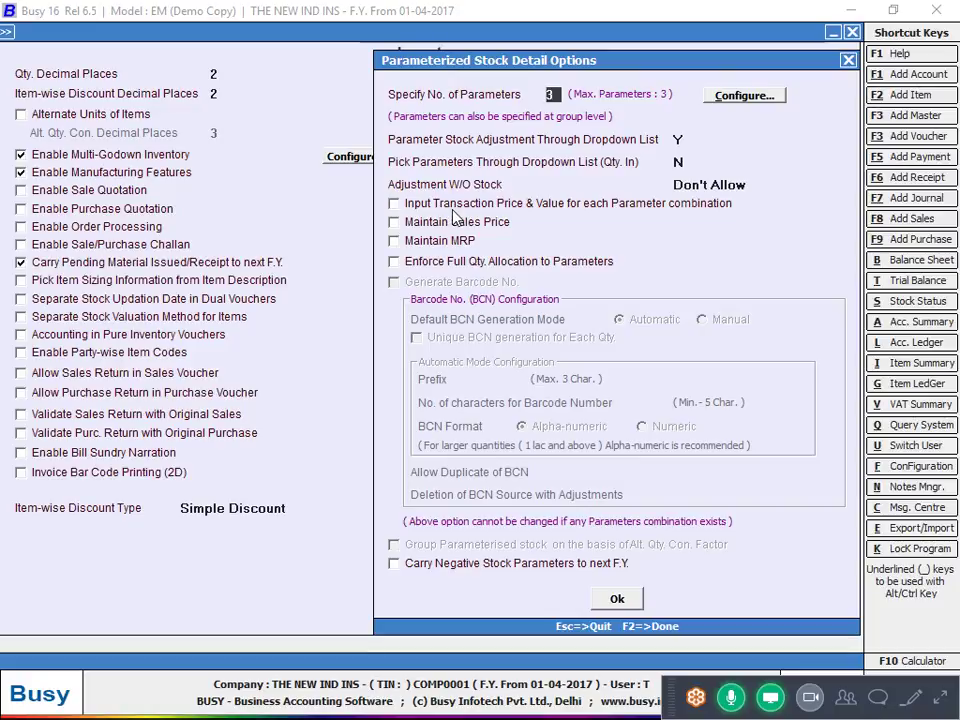
key("Return")
left_click(452, 209)
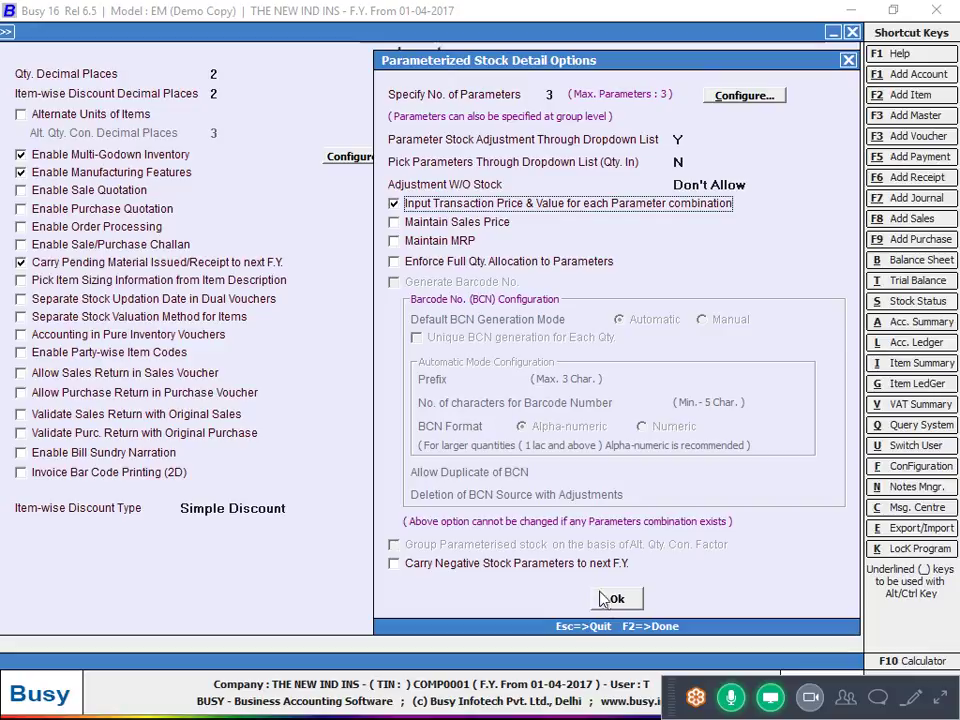
left_click(612, 598)
left_click(393, 602)
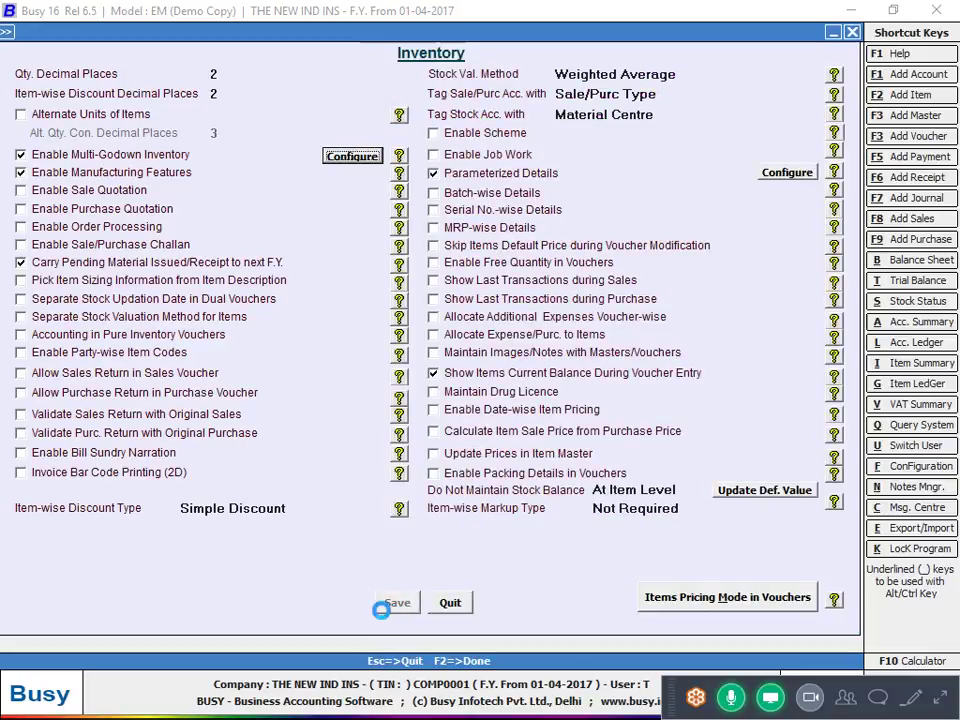
key("Escape")
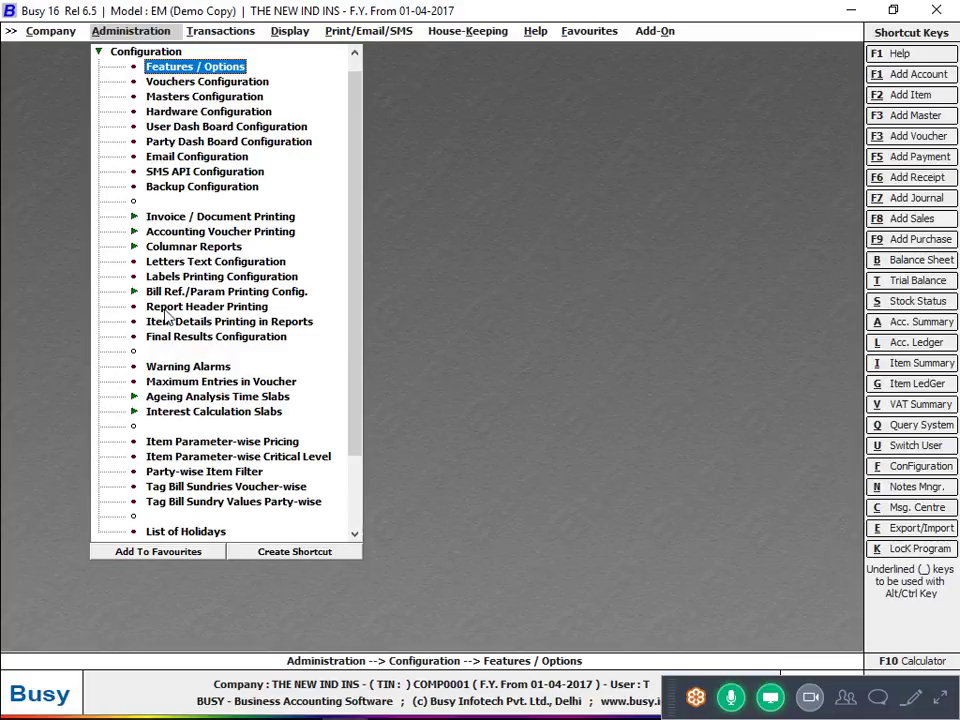
key("Escape")
Reopen the THE SUPER INDIA purchase voucher from the purchase register and bring up CLOTH -1's parameterized stock details
left_click(236, 36)
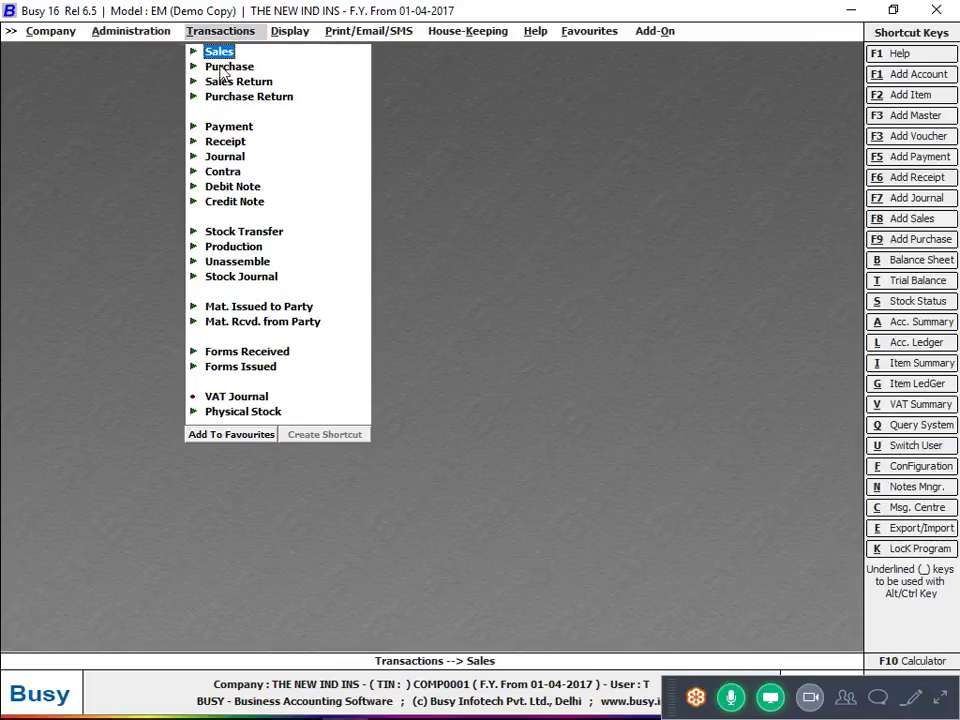
left_click(229, 67)
left_click(251, 79)
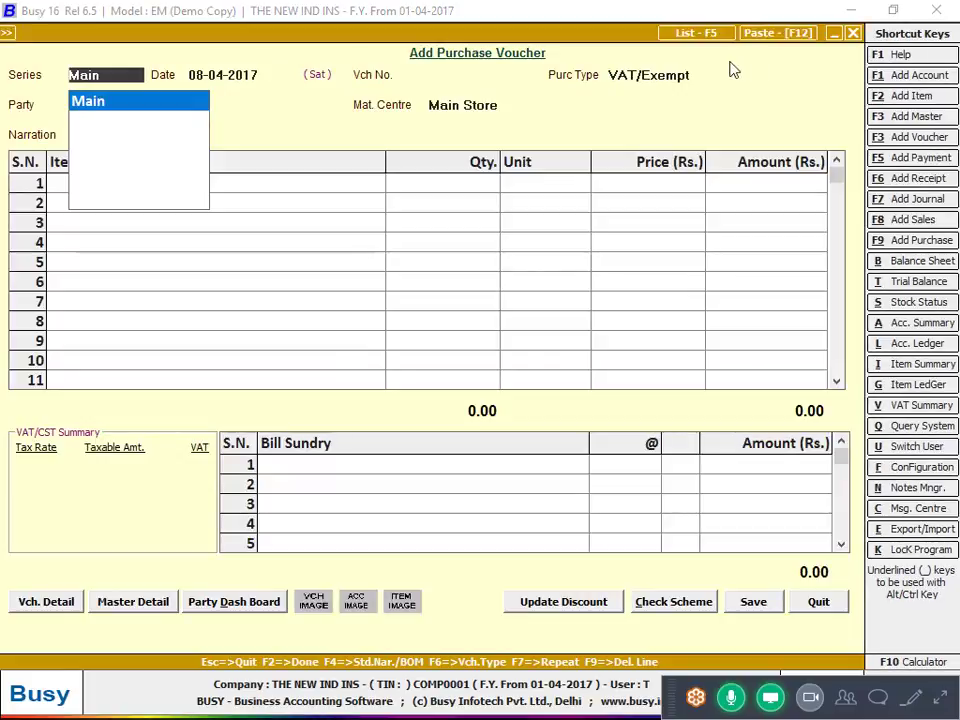
left_click(696, 33)
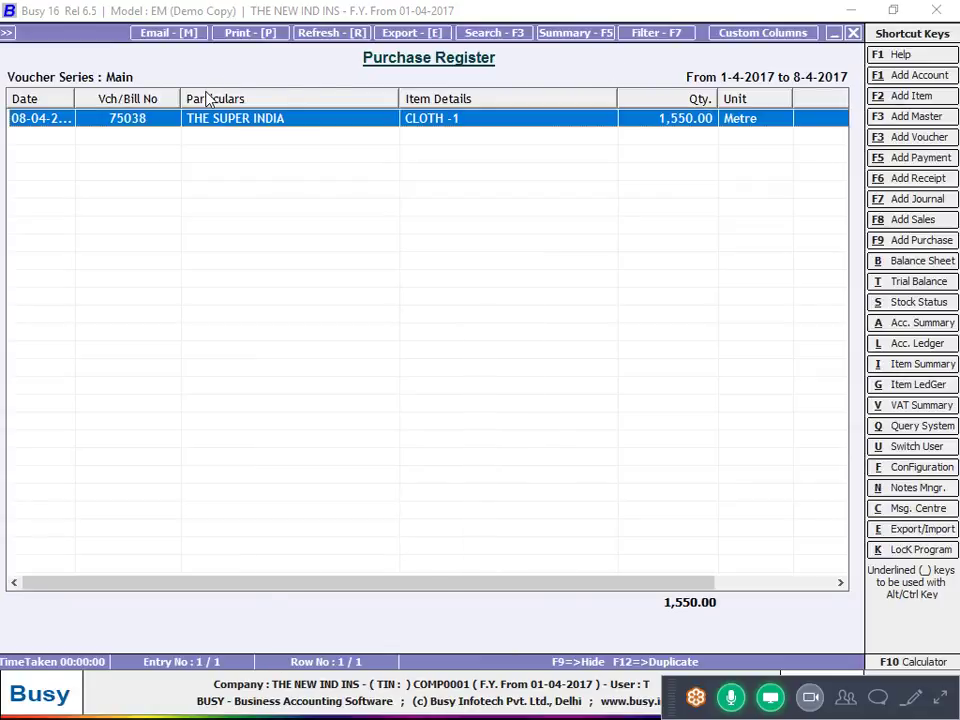
key("Return")
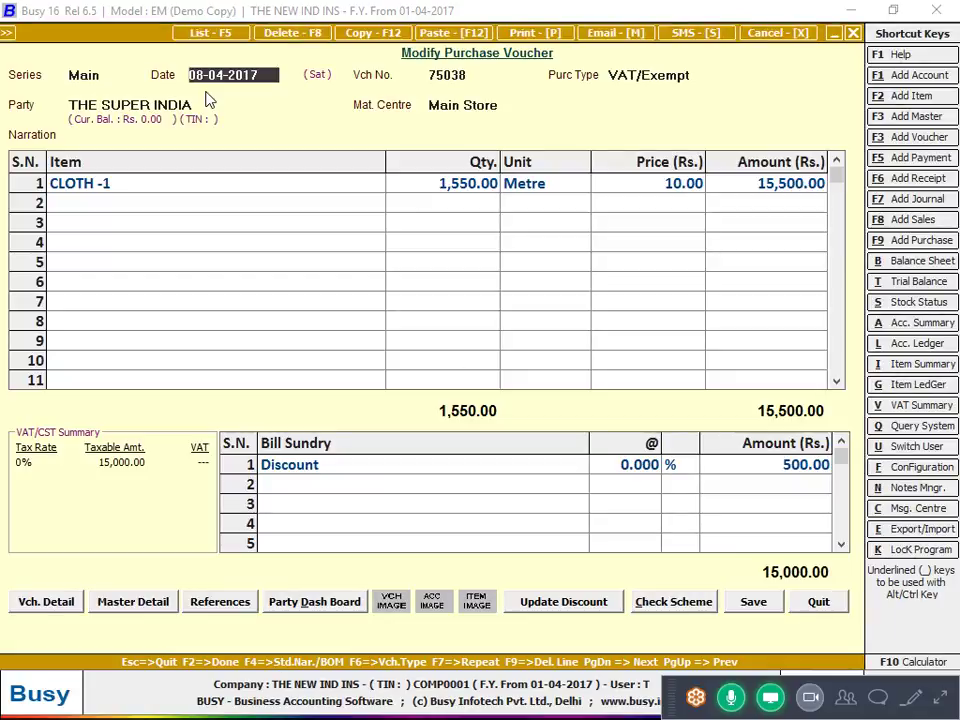
key("Return")
key("Return")
key("Return")
key("Return")
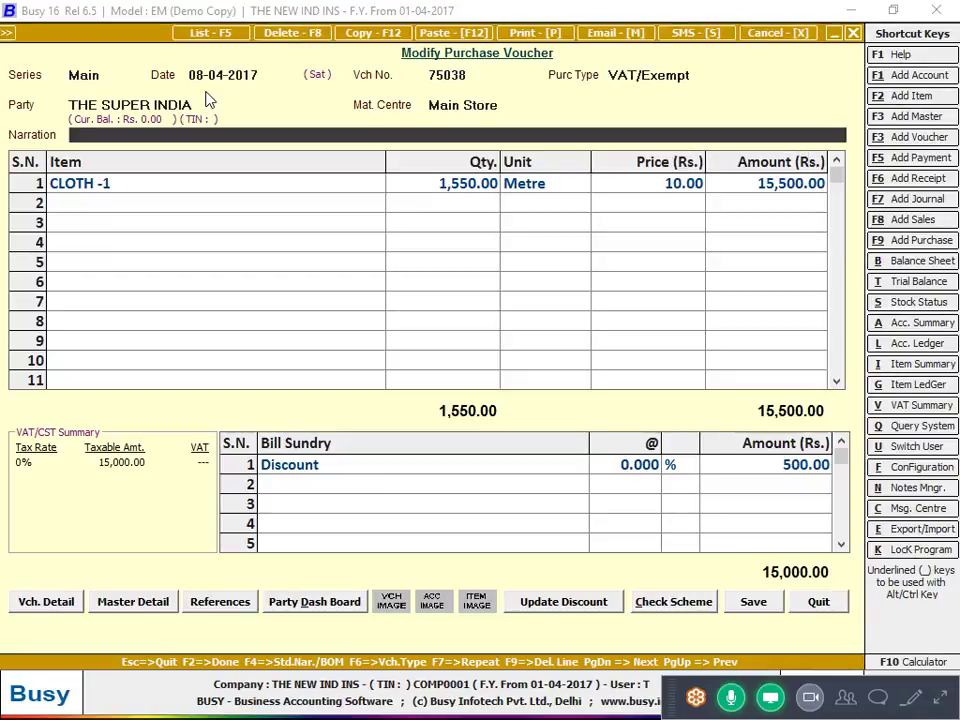
key("Return")
key("Return")
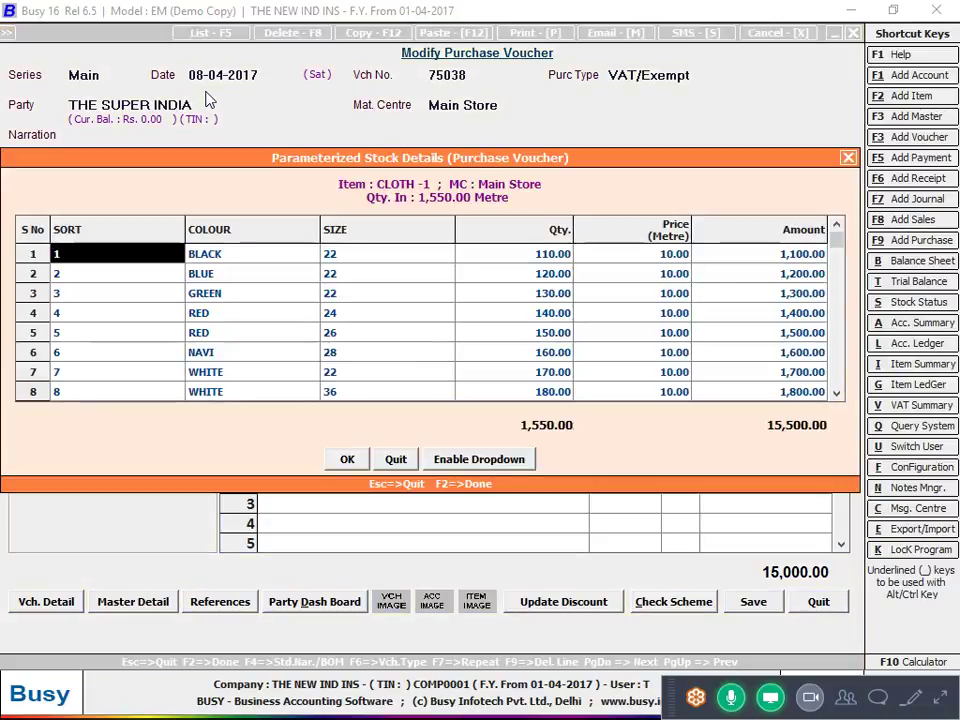
Set the price per metre of sort 1 (BLACK, size 22) to 12
key("Return")
key("Return")
key("Return")
key("Return")
key("Down")
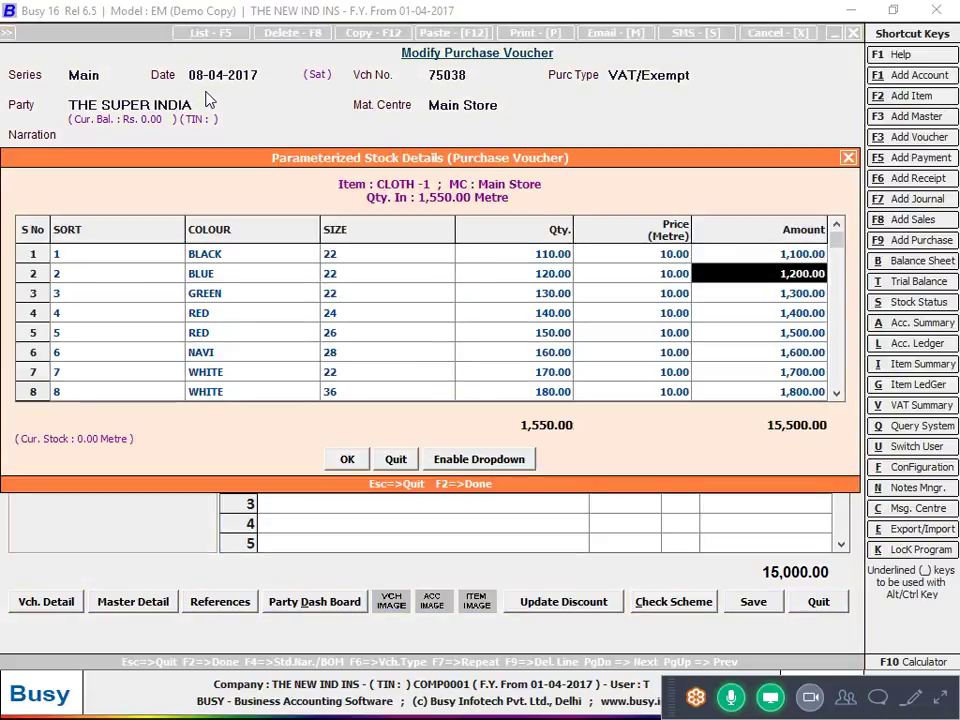
key("Up")
key("Left")
type("12")
key("Return")
Set the price per metre of sort 3 (GREEN, size 22) to 25
key("Return")
key("Return")
key("Return")
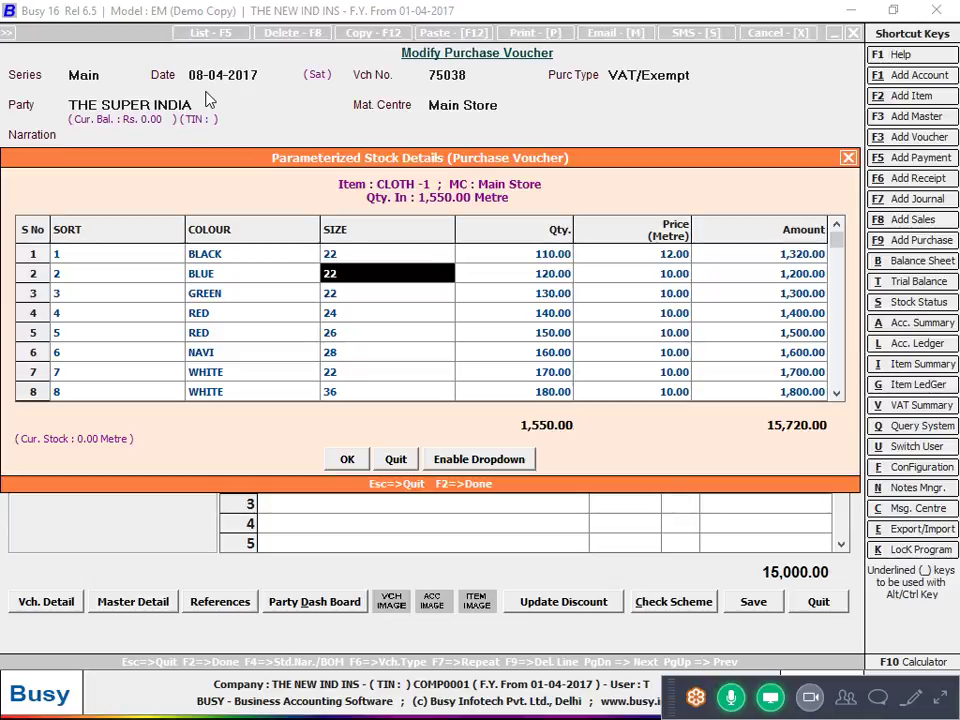
key("Return")
key("Return")
key("Return")
key("Return")
key("Return")
key("Return")
key("Return")
key("Return")
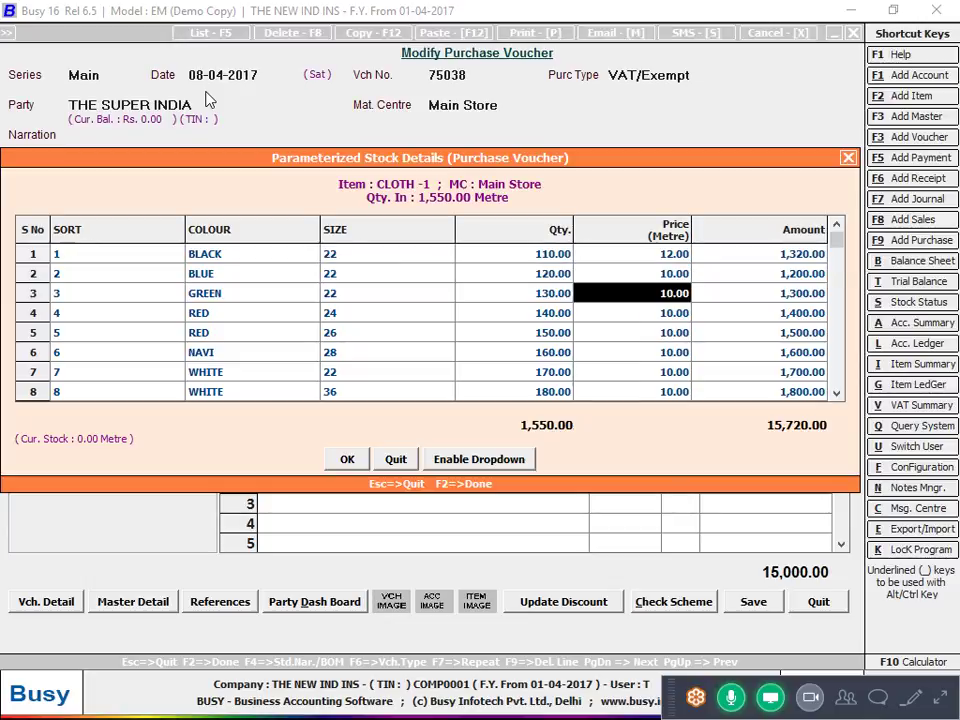
type("25")
key("Return")
Set the price per metre of sort 4 (RED, size 24) to 32
key("Return")
key("Return")
key("Return")
key("Return")
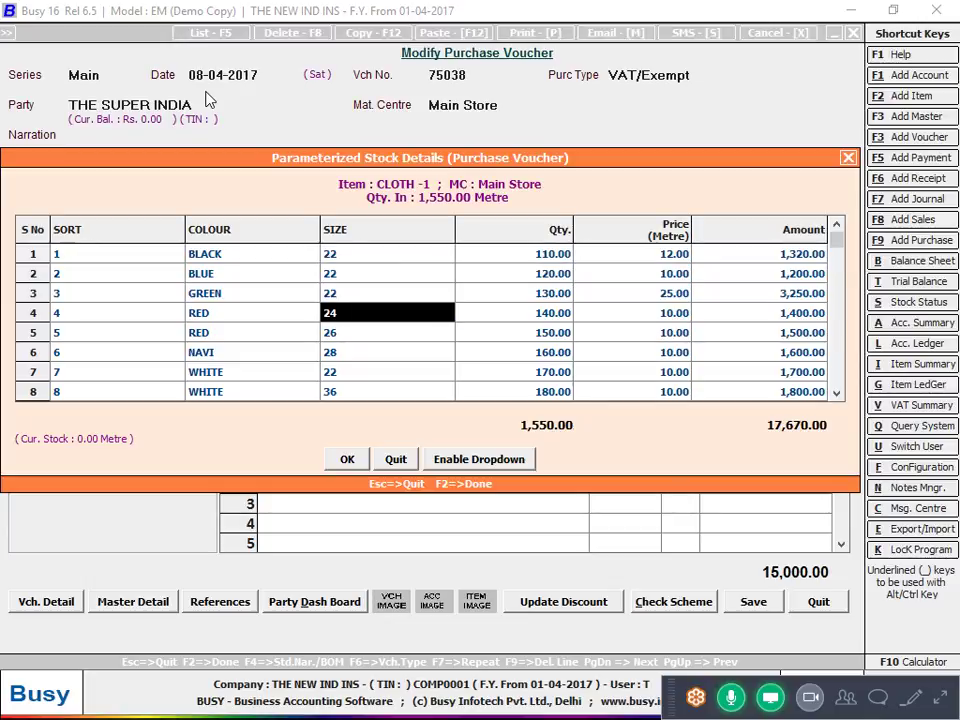
type("32")
key("Return")
Set the price per metre of sort 5 (RED, size 26) to 45
key("Return")
key("Return")
key("Return")
key("Return")
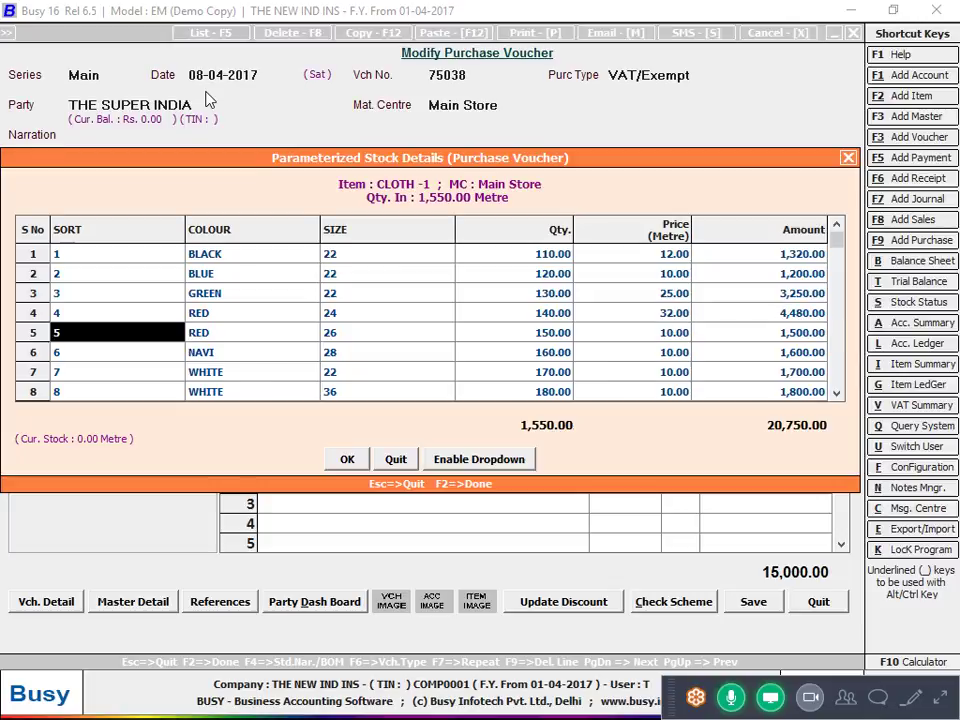
key("Return")
type("45")
key("Return")
Set the price per metre of sort 6 (NAVI, size 28) to 25
key("Return")
key("Return")
key("Return")
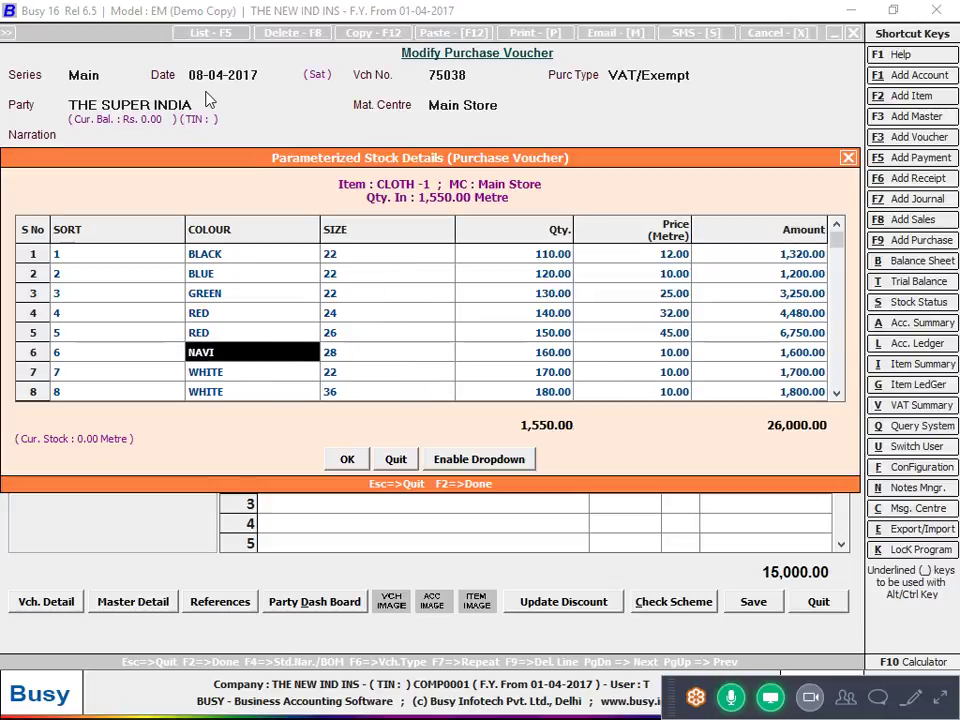
key("Return")
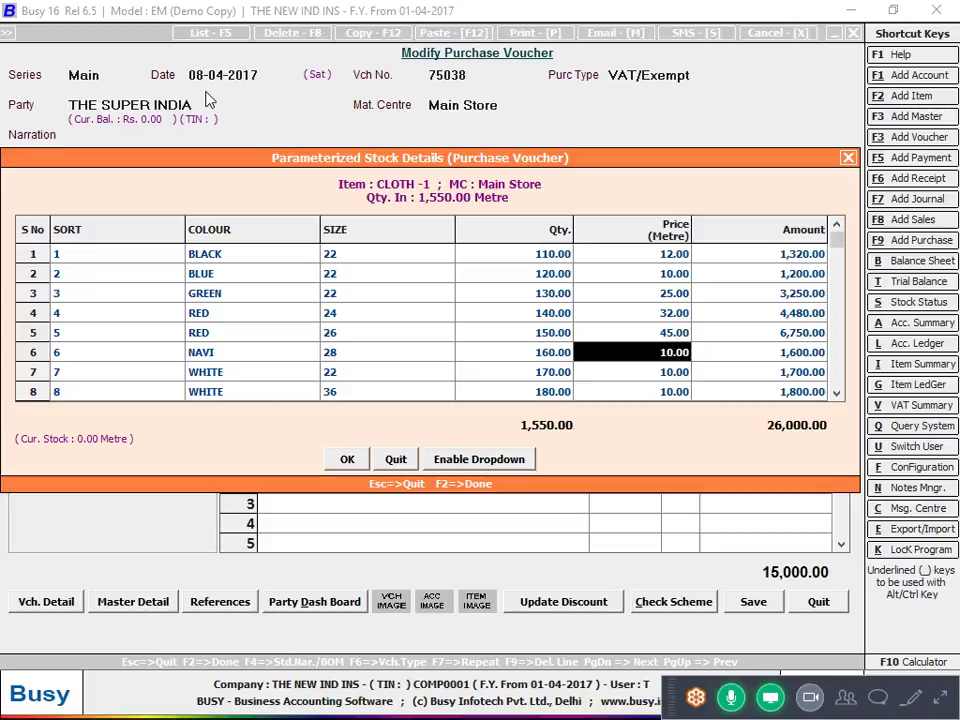
type("25")
key("Return")
Set the price per metre of sort 7 (WHITE, size 22) to 35
key("Return")
key("Return")
key("Return")
key("Return")
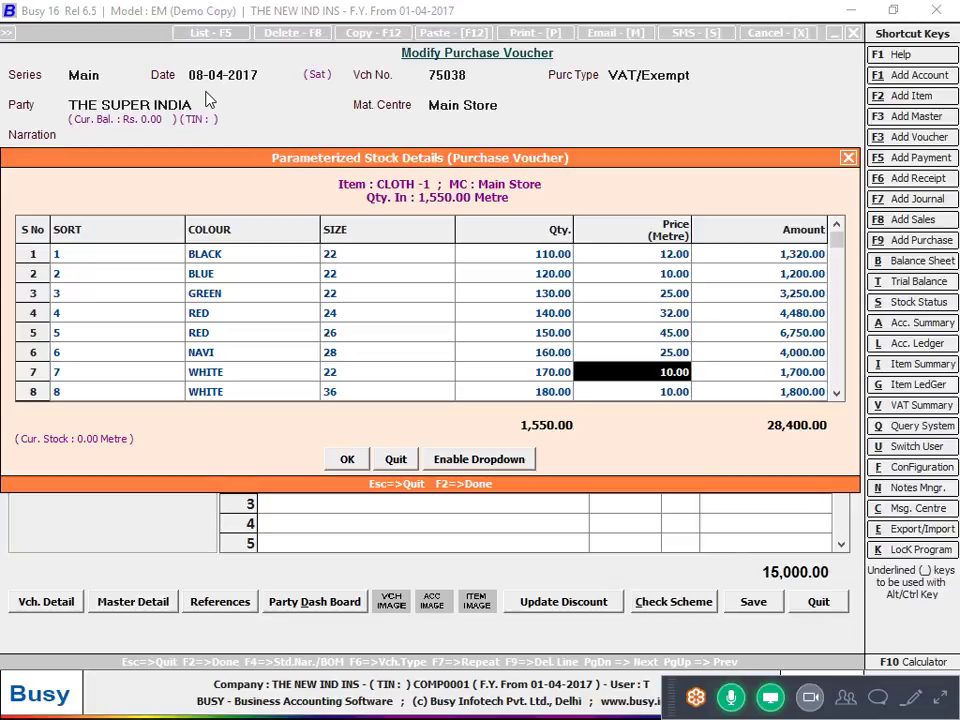
type("35")
key("Return")
Set the price per metre of sort 8 (WHITE, size 36) to 45
key("Return")
key("Return")
key("Return")
key("Return")
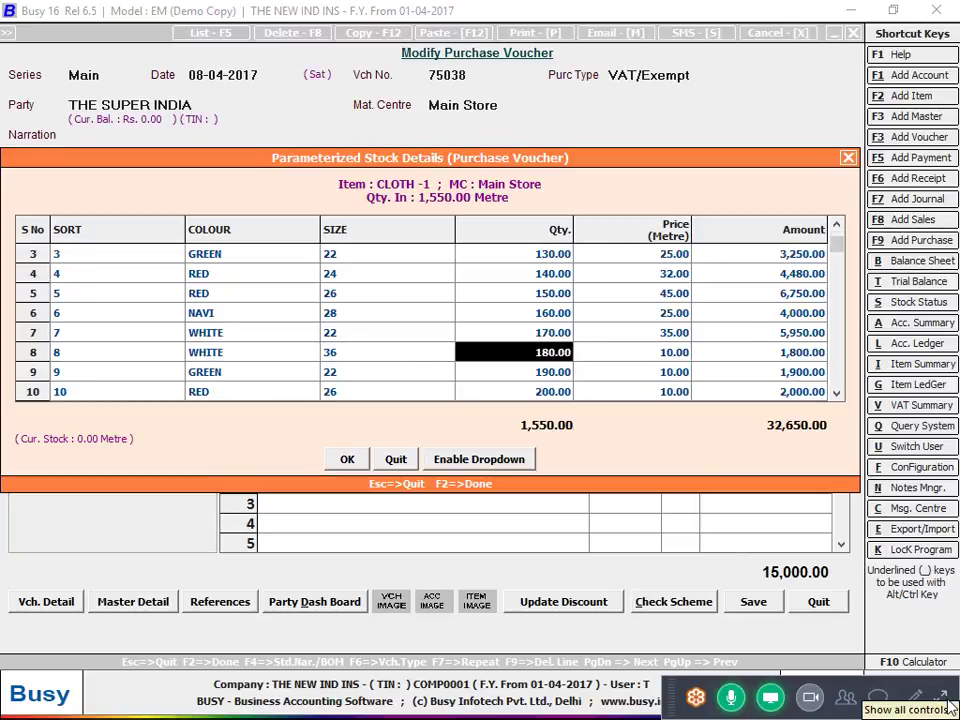
left_click(912, 697)
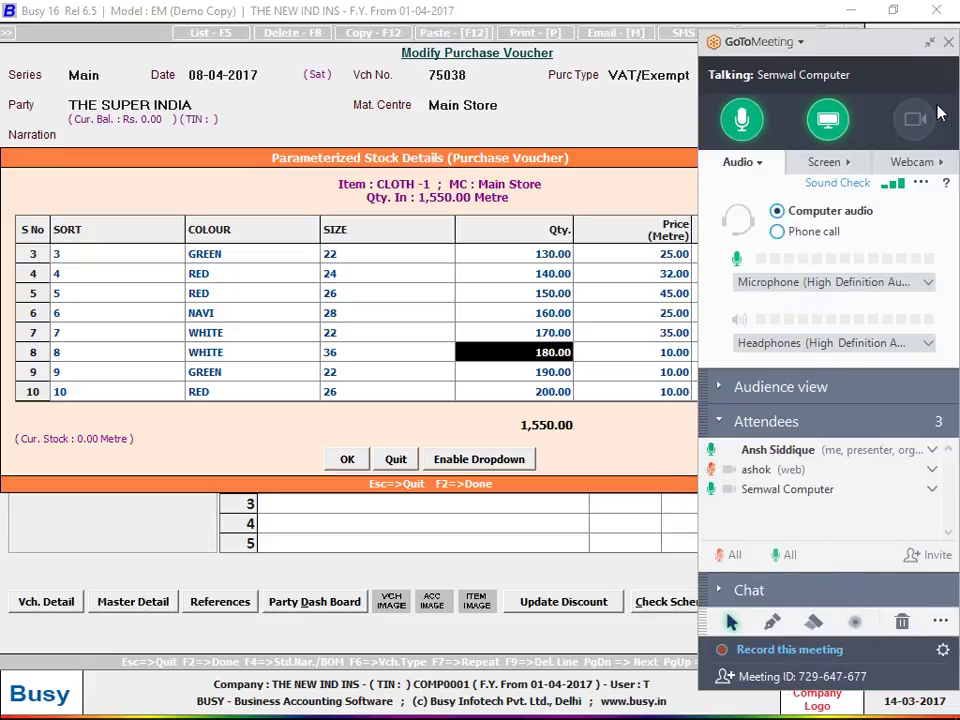
left_click(930, 44)
left_click(650, 352)
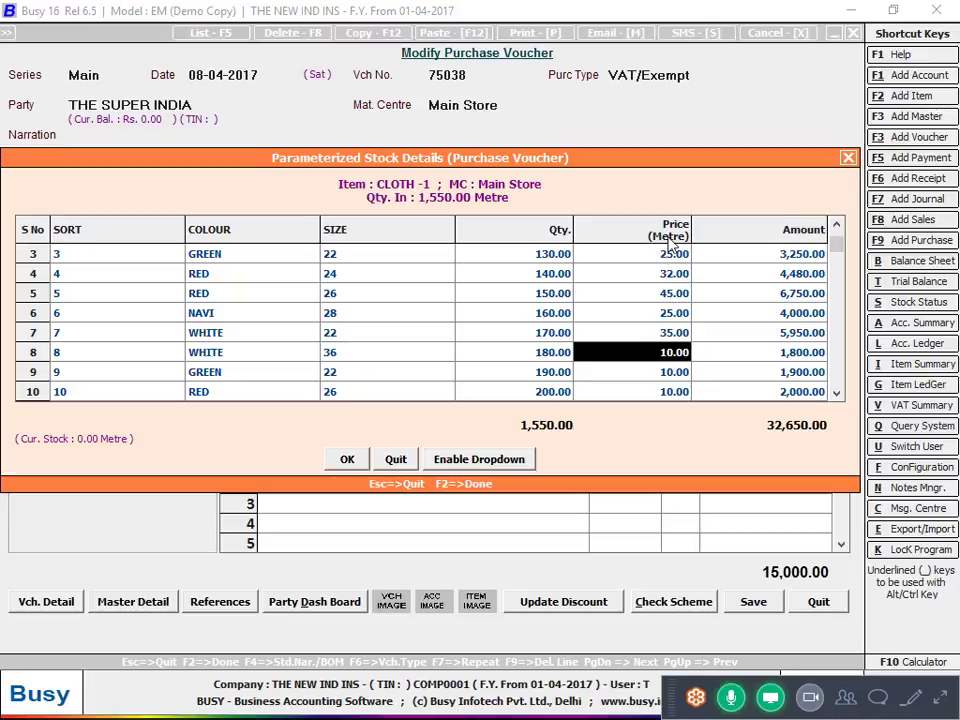
type("4")
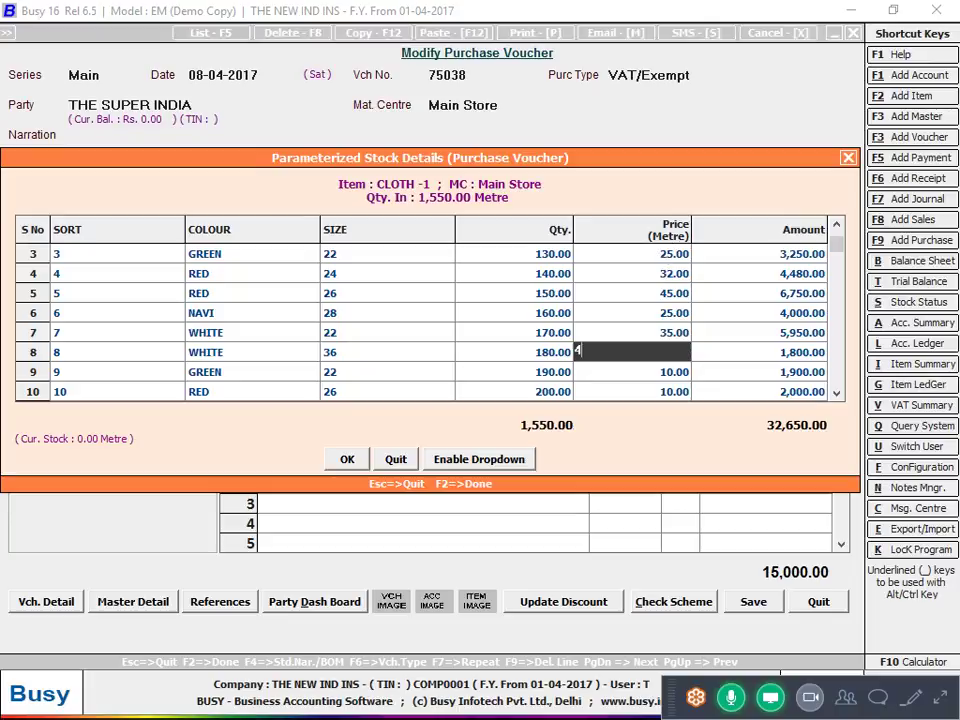
type("5")
key("Return")
Set the price per metre of sort 9 (GREEN, size 22) to 26
key("Return")
key("Return")
key("Return")
key("Return")
key("Return")
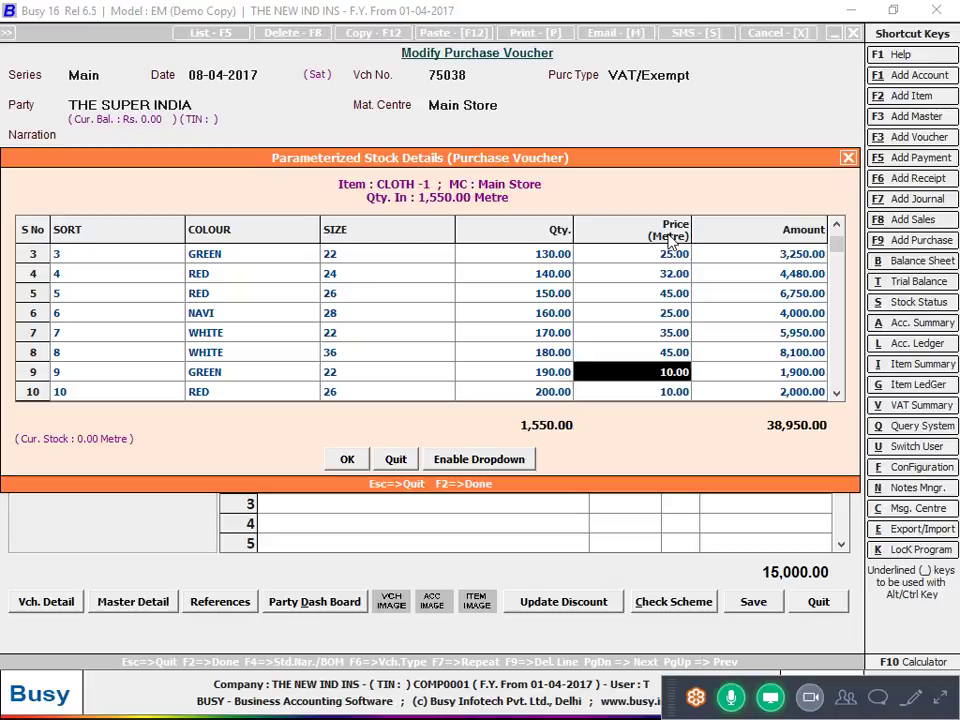
type("26")
key("Return")
Set the price per metre of sort 10 (RED, size 26) to 32 and move the stock details clear of the voucher's item line
key("Return")
key("Return")
key("Return")
key("Return")
key("Return")
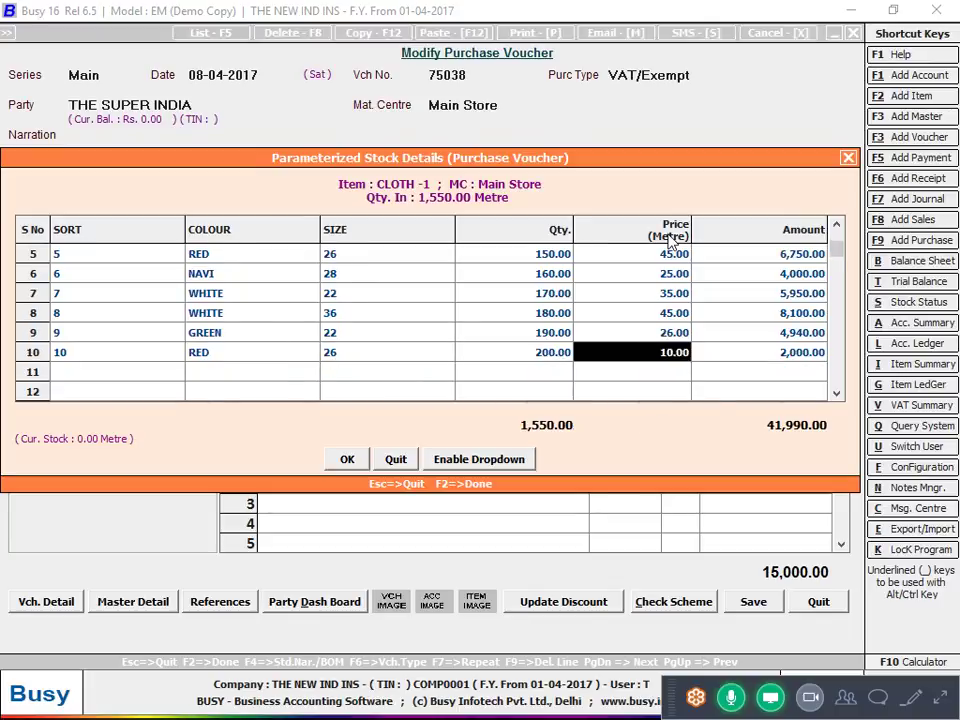
type("32")
key("Return")
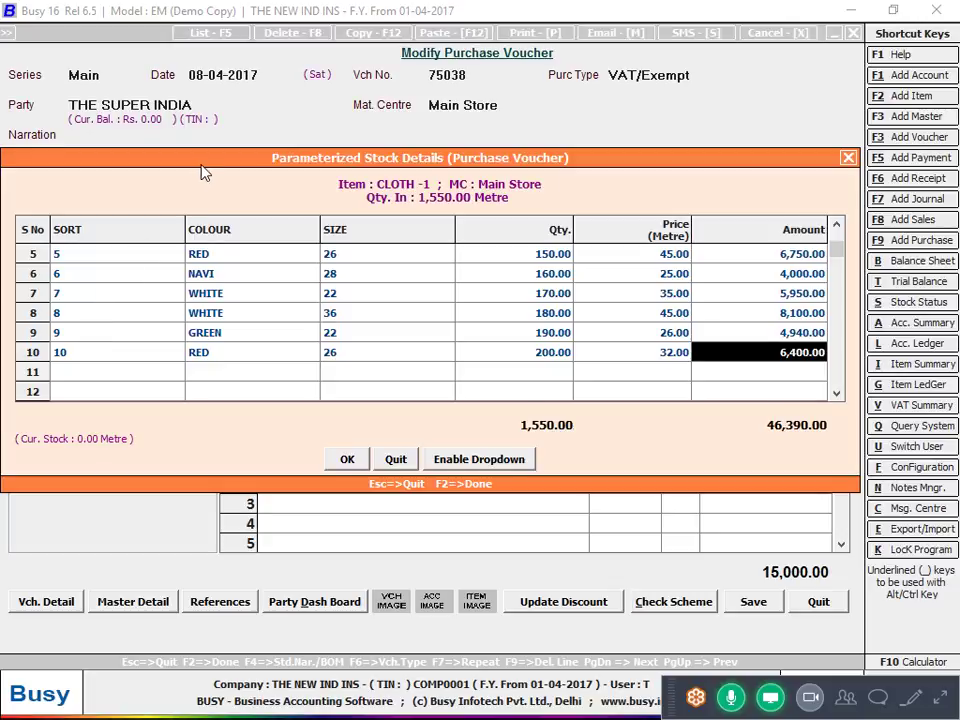
left_click_drag(200, 168, 183, 249)
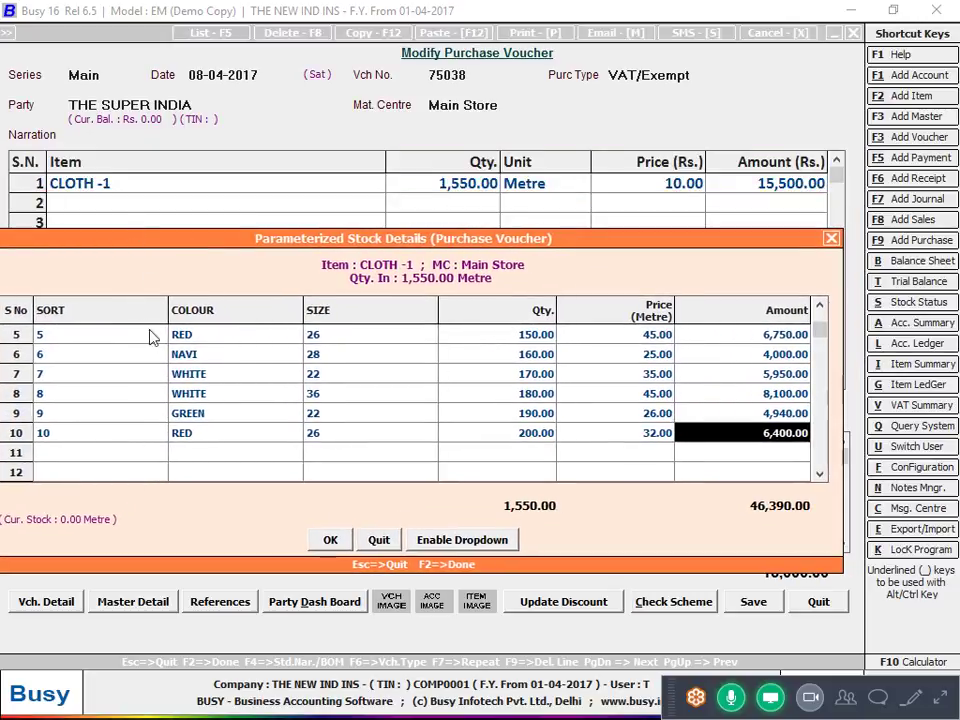
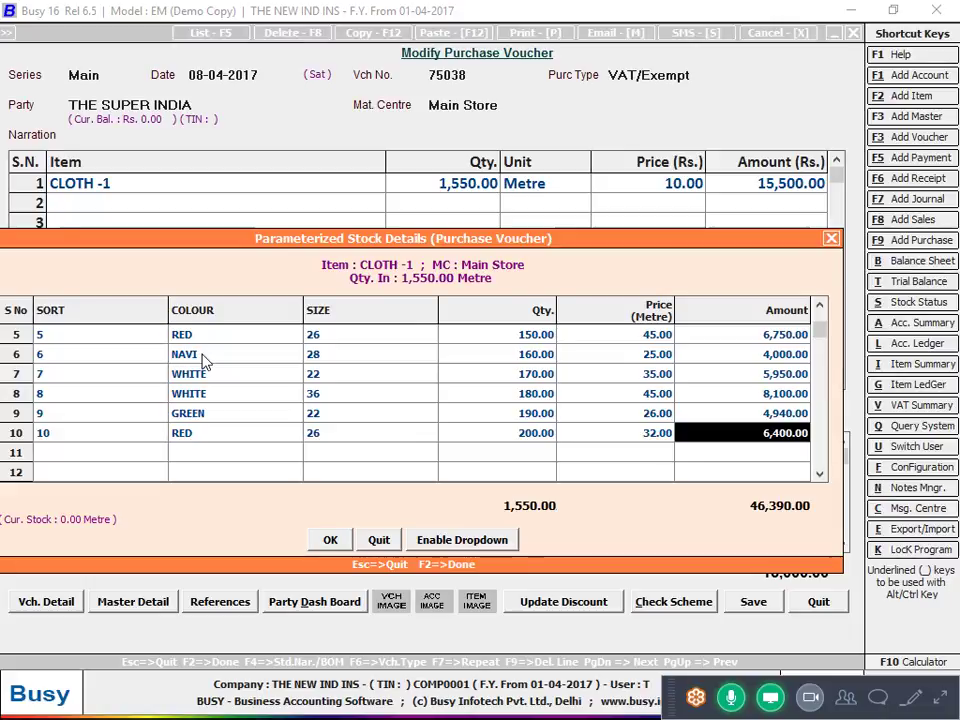
Close the parameterized stock details and quit the purchase voucher without saving it
left_click(318, 540)
key("Escape")
key("Return")
key("Escape")
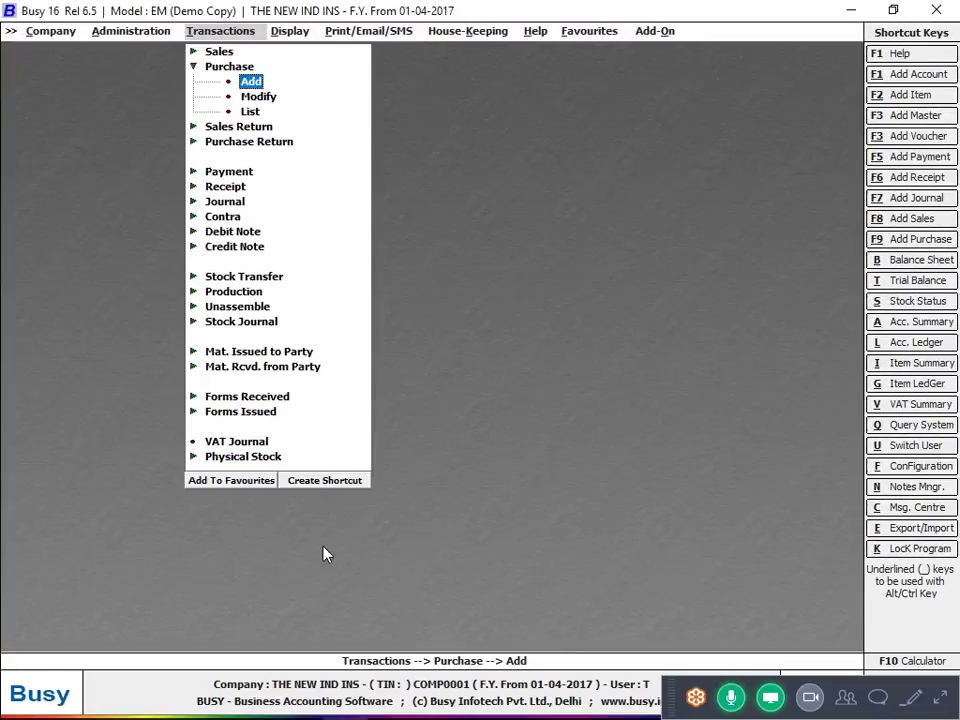
Open the Inventory section of the Features / Options configuration
key("Left")
key("Return")
key("Down")
key("Up")
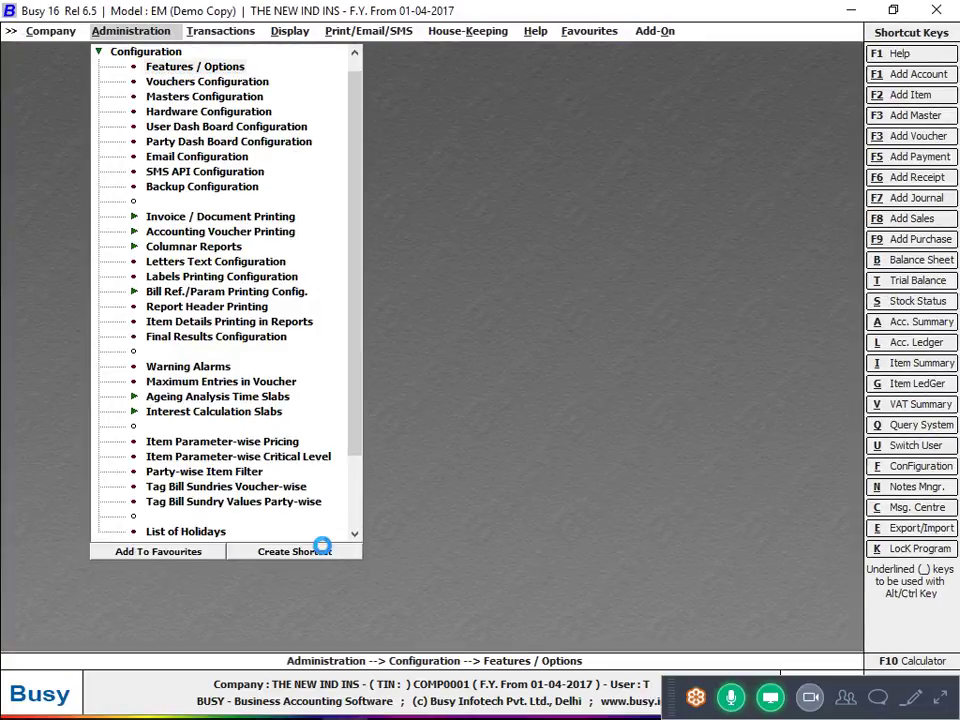
key("Return")
key("Down")
key("Down")
key("Down")
key("Down")
key("Return")
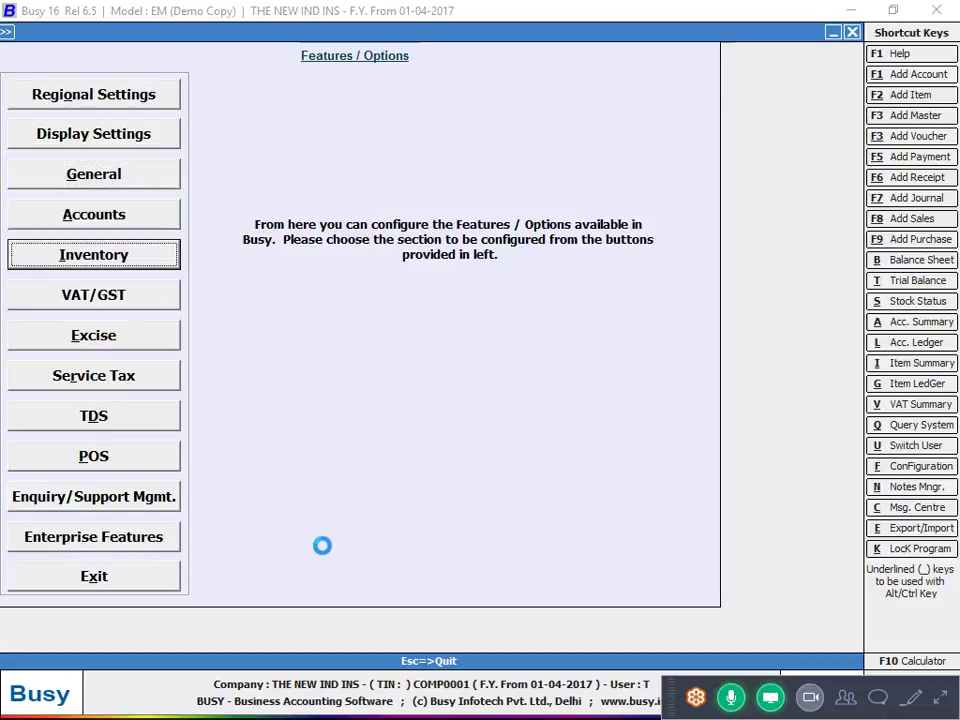
Enable Maintain Sales Price in the Parameterized Details configuration and save the inventory options
left_click(787, 172)
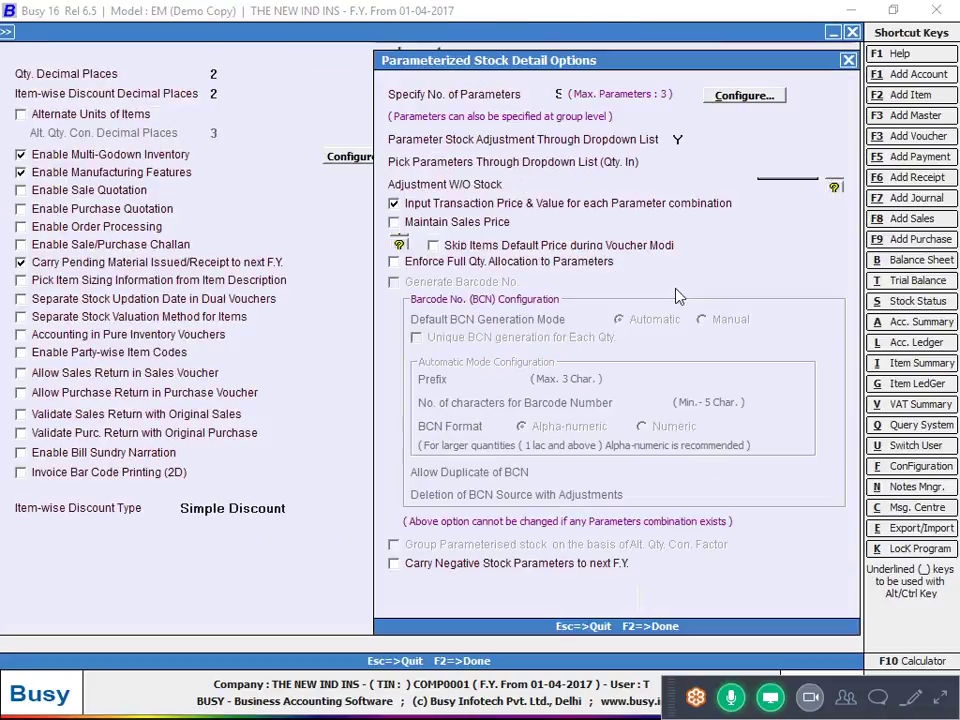
key("Return")
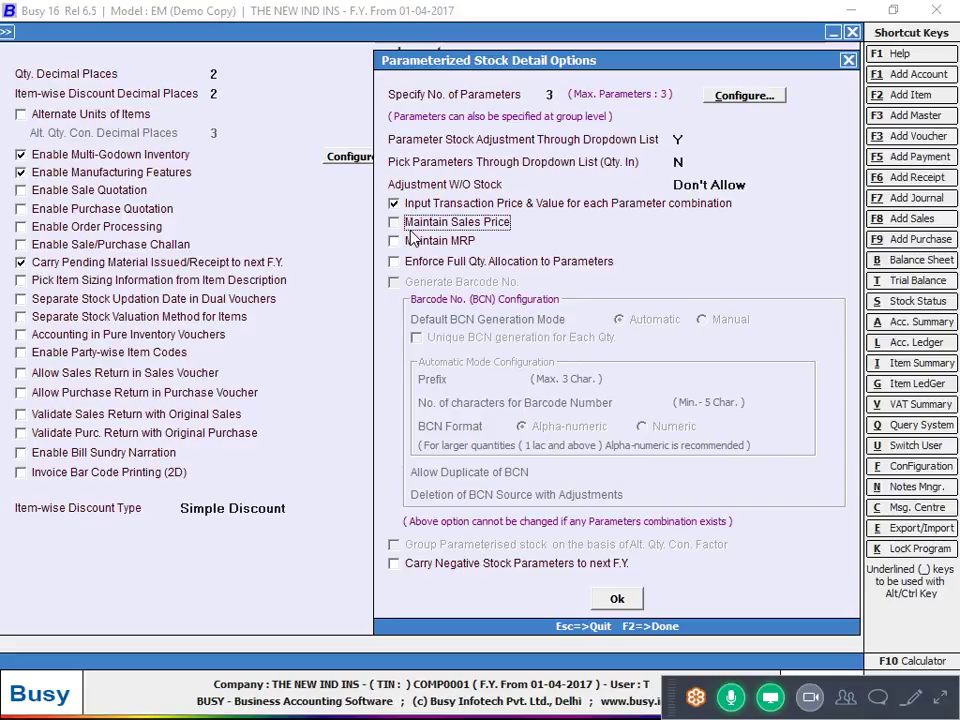
left_click(617, 598)
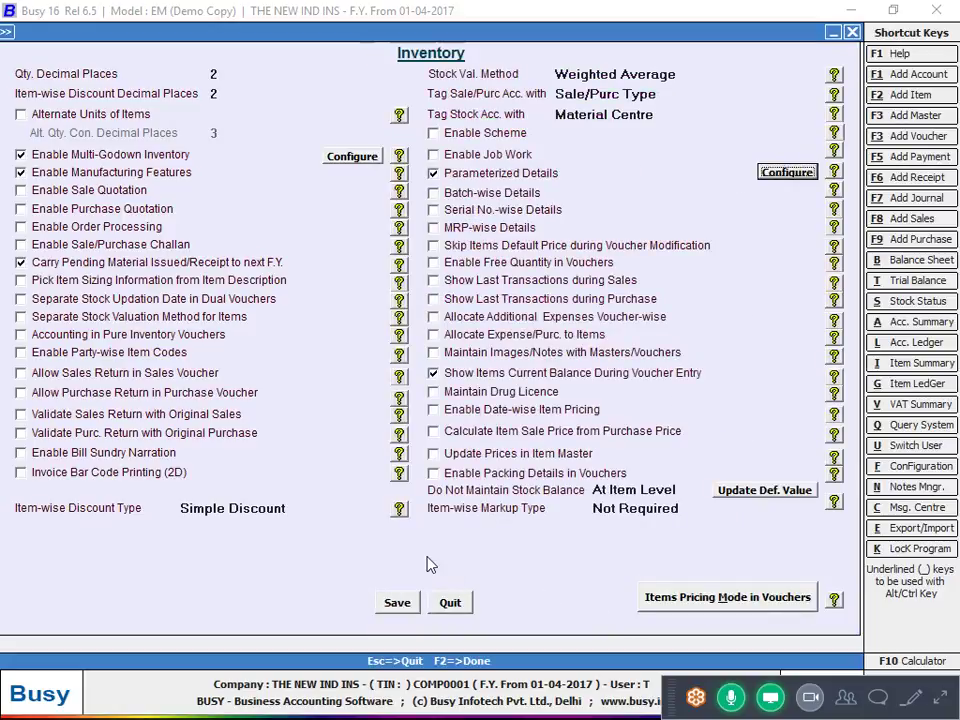
left_click(398, 601)
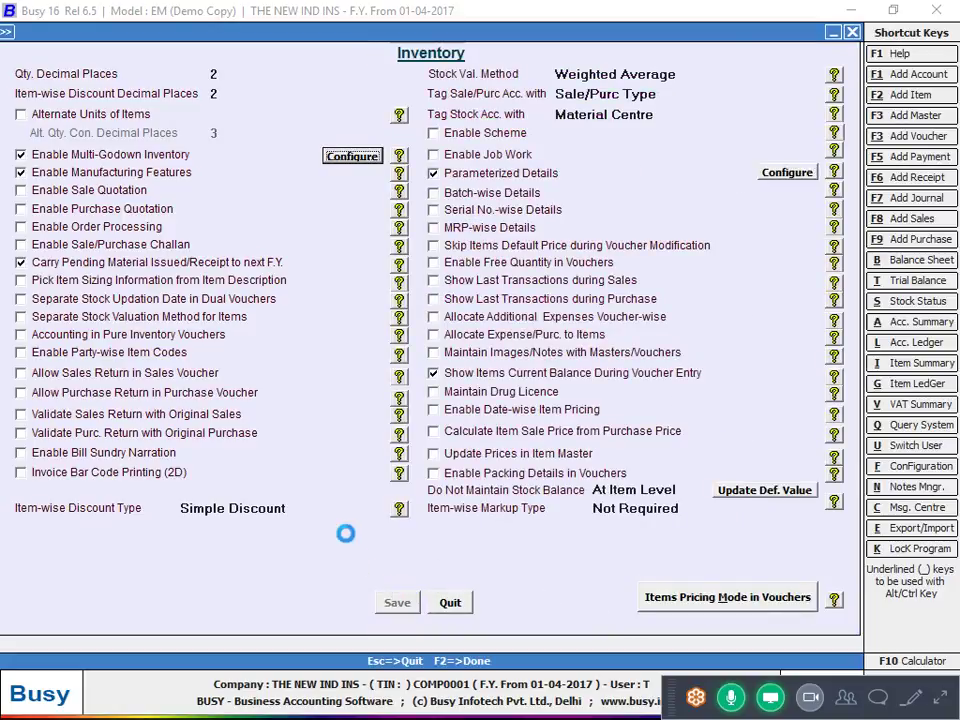
Leave the configuration and bring up the purchase voucher list
key("Escape")
key("Escape")
key("Right")
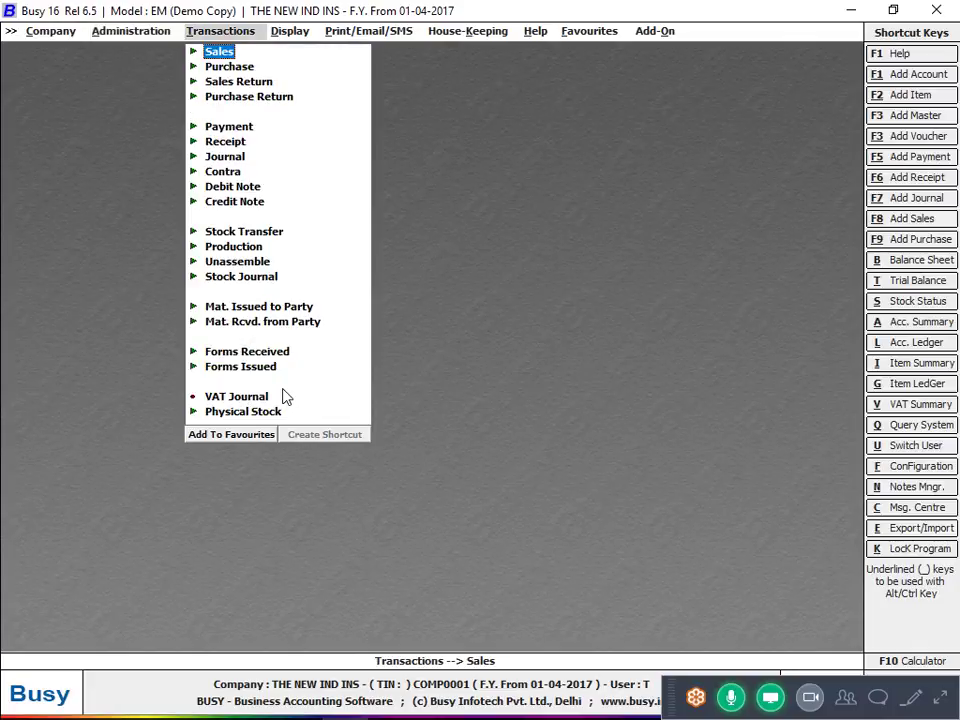
key("Down")
key("Return")
key("Return")
key("F5")
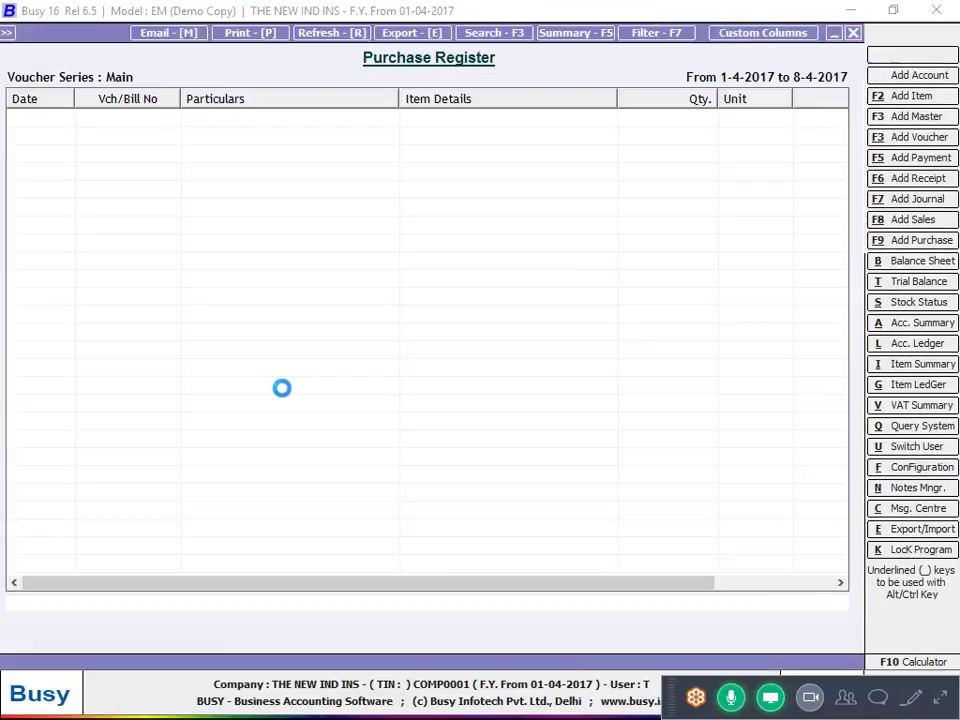
Reopen the THE SUPER INDIA purchase voucher for modification and bring up the parameterized stock details of CLOTH -1
key("Return")
key("Return")
key("Return")
key("Return")
key("Return")
key("Return")
key("Return")
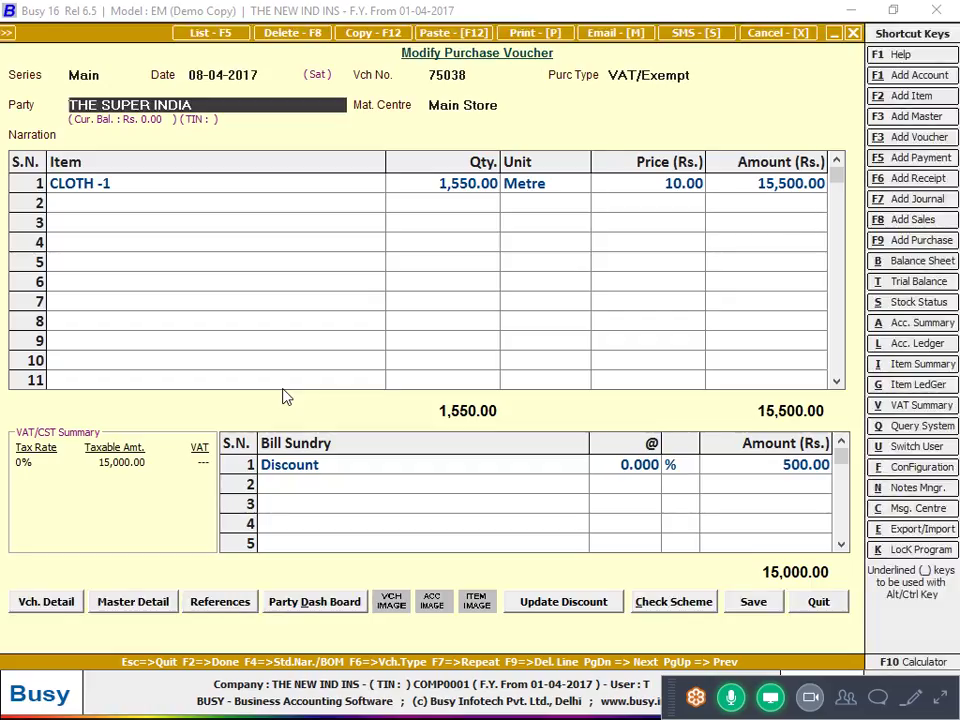
key("Return")
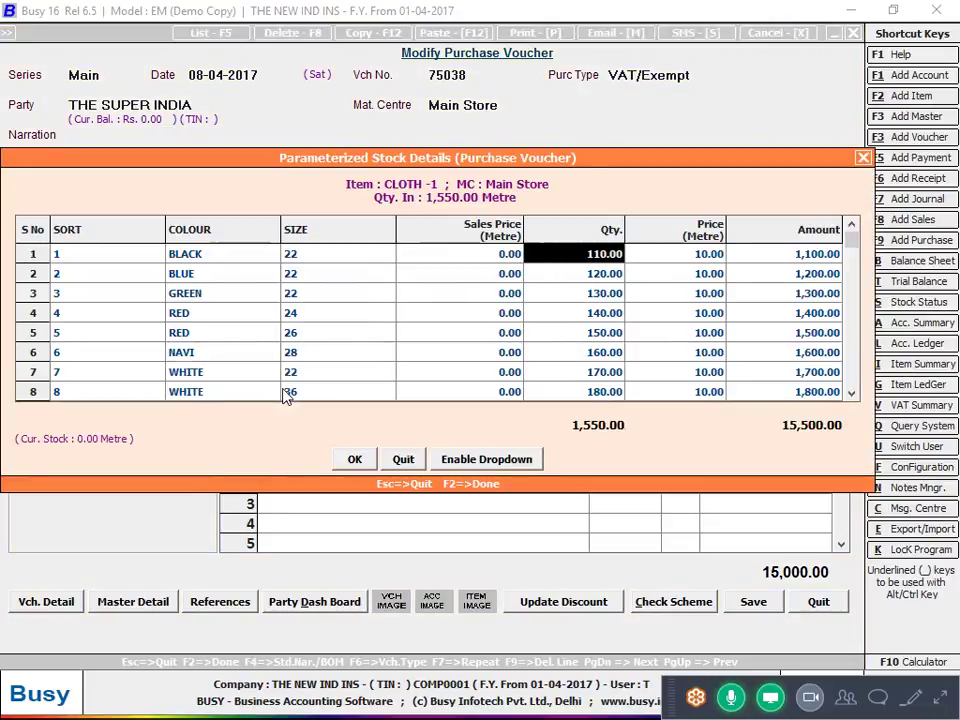
Set the sales price per metre of sort 1 (BLACK, size 22) to 140
key("Left")
type("1")
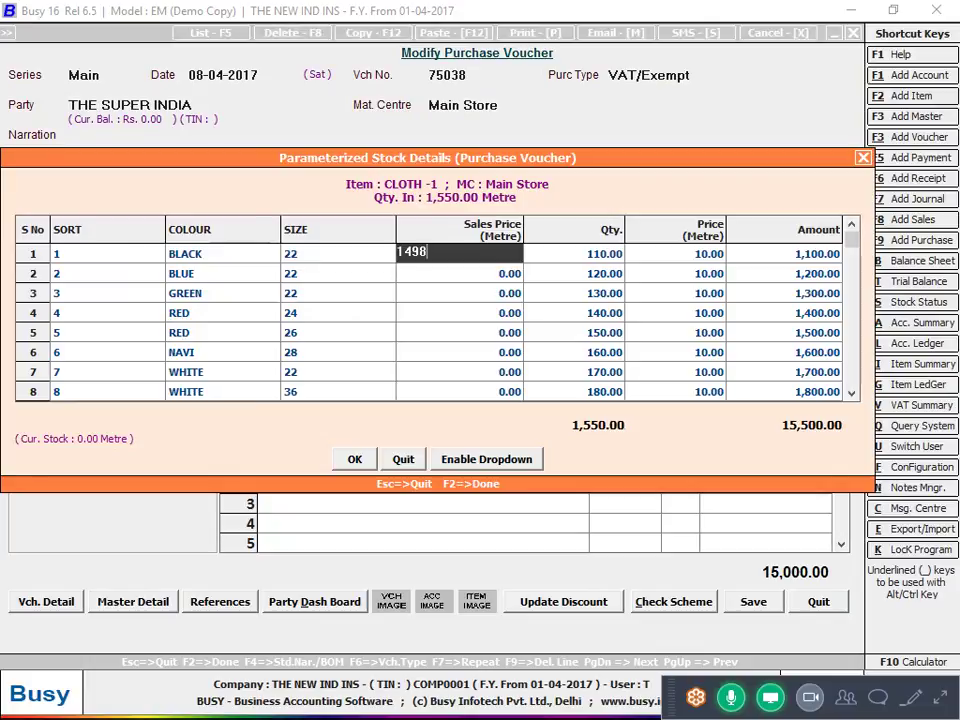
type("40")
key("Return")
key("Left")
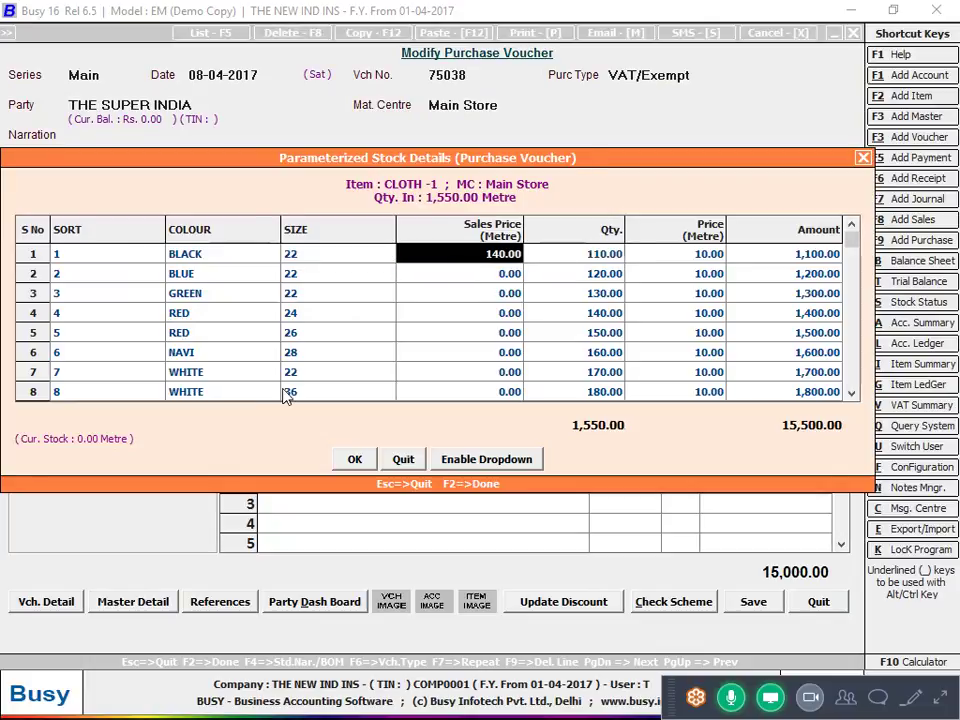
Set the sales price per metre of sort 2 (BLUE, size 22) and sort 3 (GREEN, size 22) to 140
key("Down")
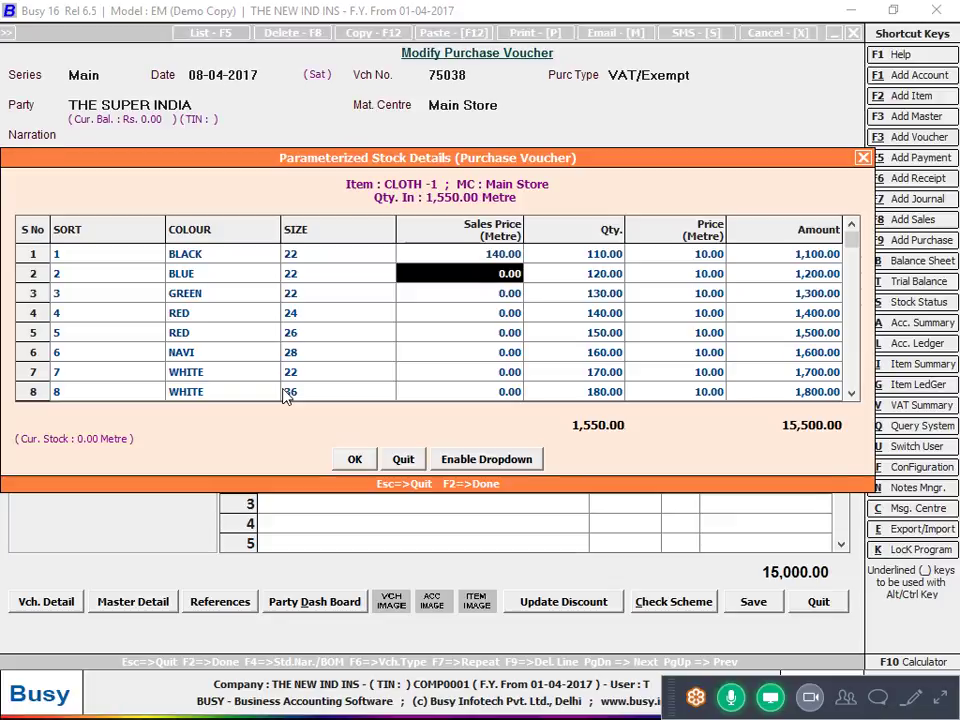
type("140")
key("Down")
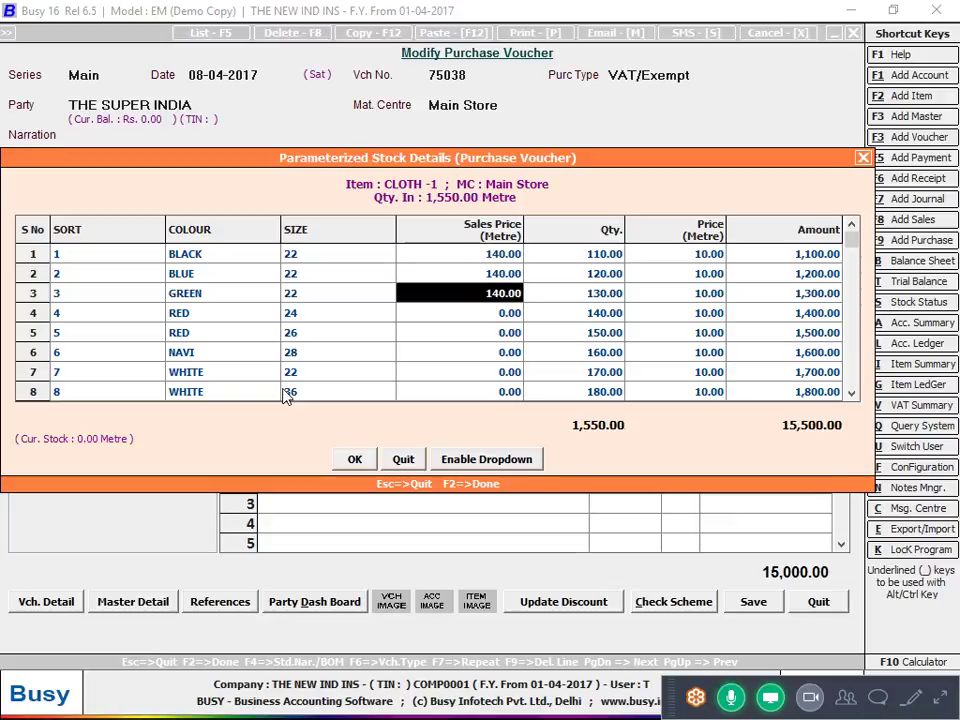
Try setting a sales price of 140 for stock rows 4 to 10 of CLOTH -1, and leave the purchase voucher
key("Down")
key("Down")
type("140")
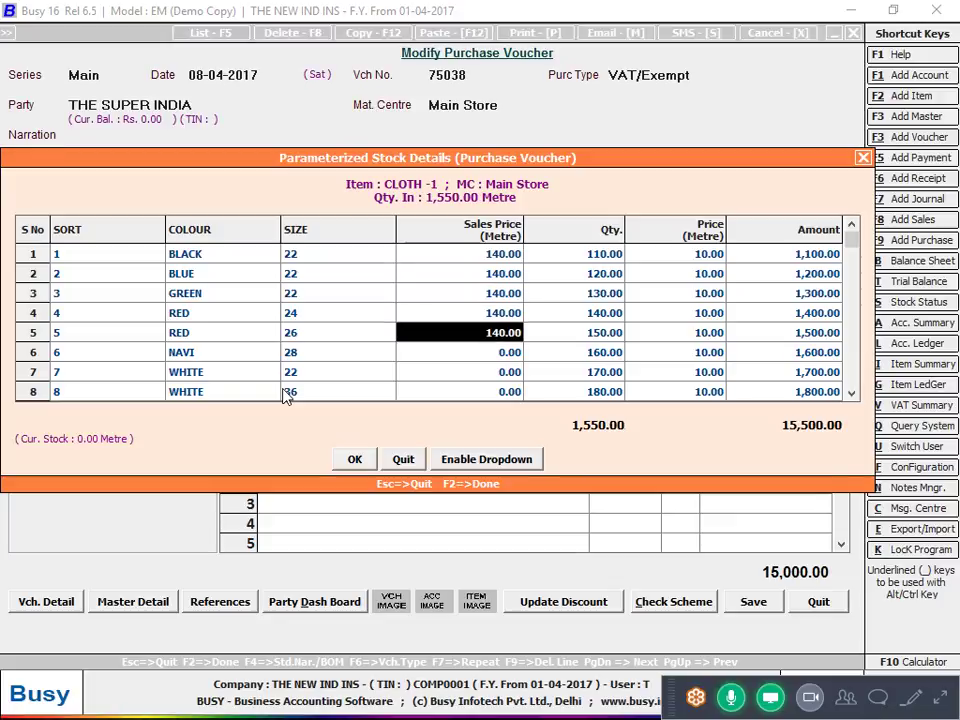
key("Down")
type("140")
key("Down")
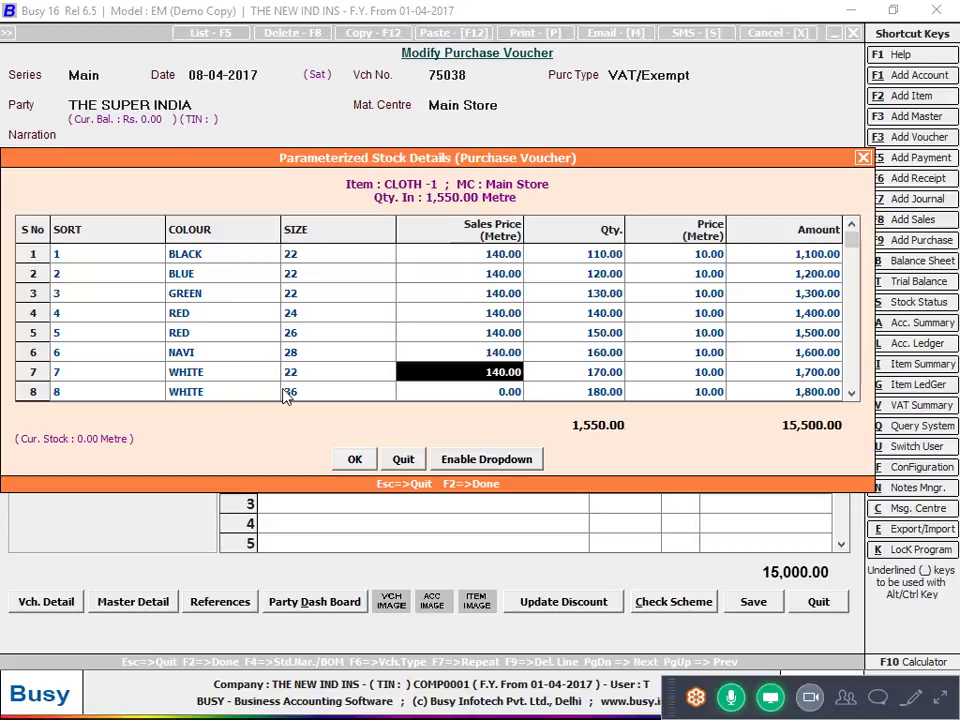
key("Down")
type("140")
key("Down")
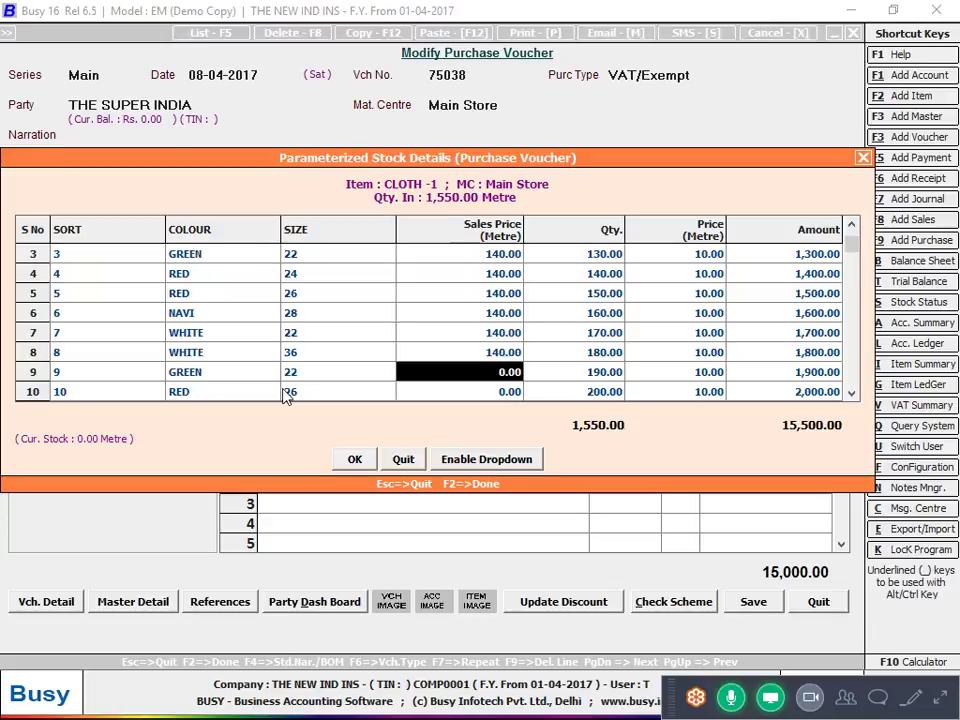
key("Down")
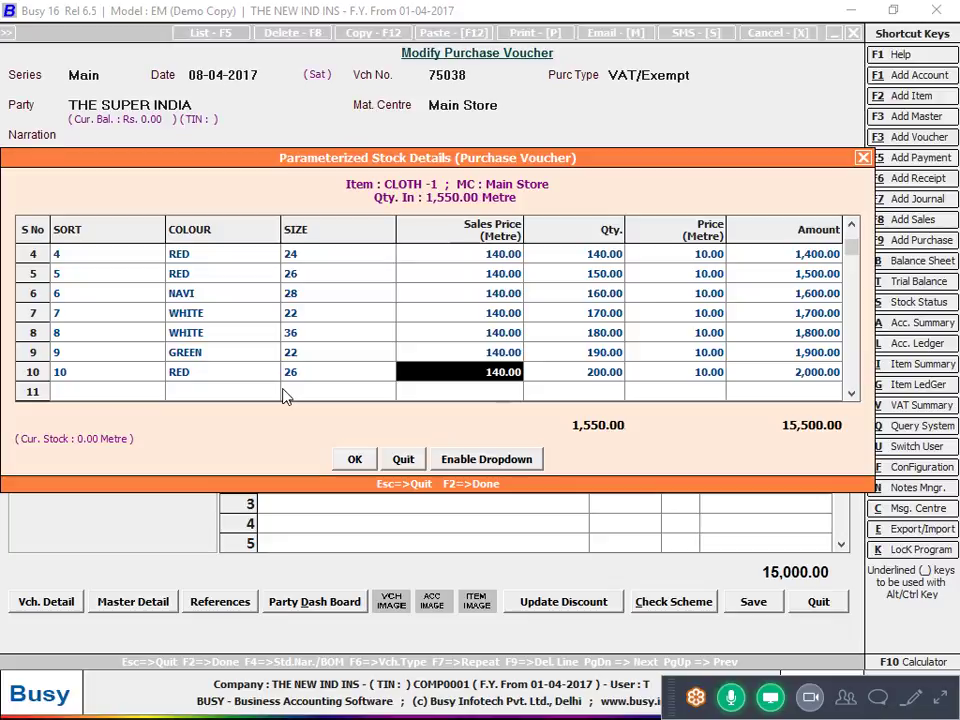
key("Escape")
key("Escape")
key("Return")
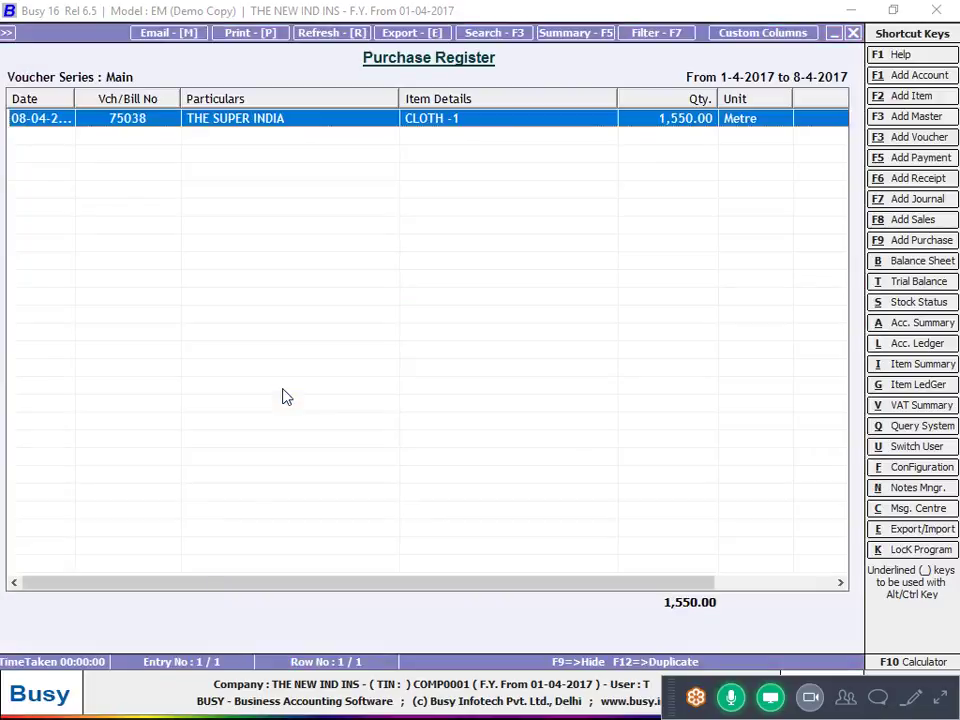
Leave the purchase register and open the Inventory section of the Features / Options configuration
key("Escape")
key("Escape")
key("Return")
key("Left")
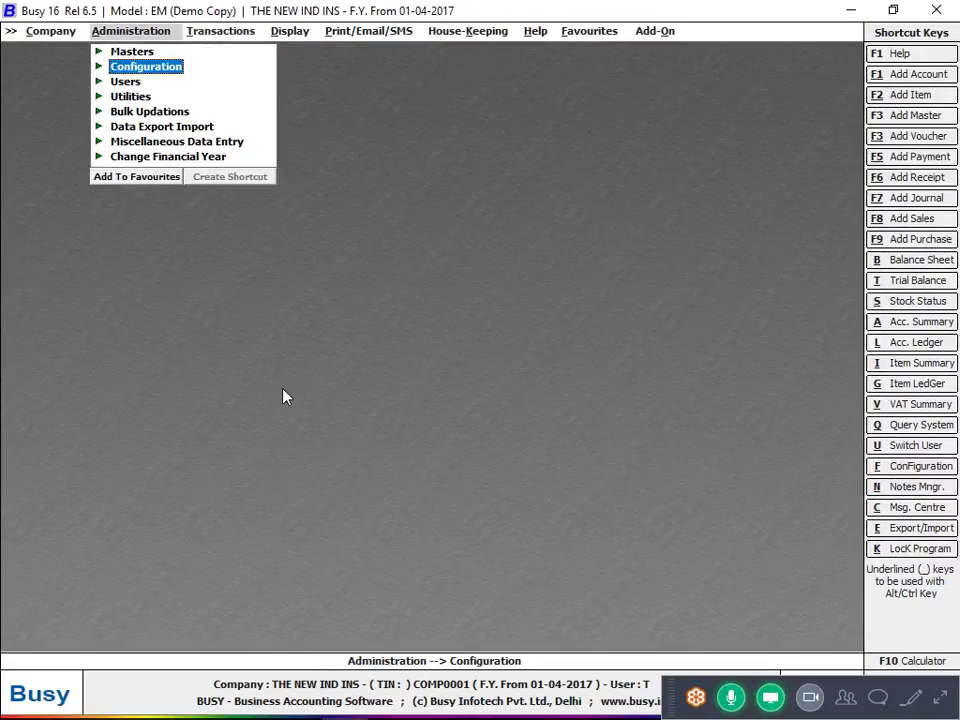
key("Return")
key("Return")
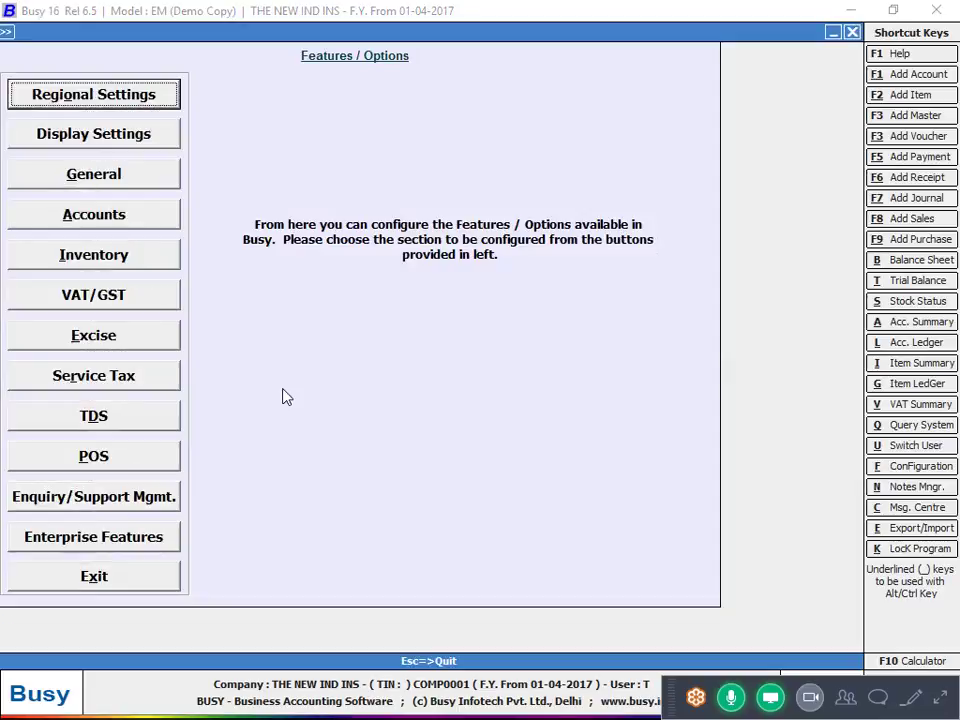
key("Down")
key("Down")
key("Down")
key("Down")
key("Return")
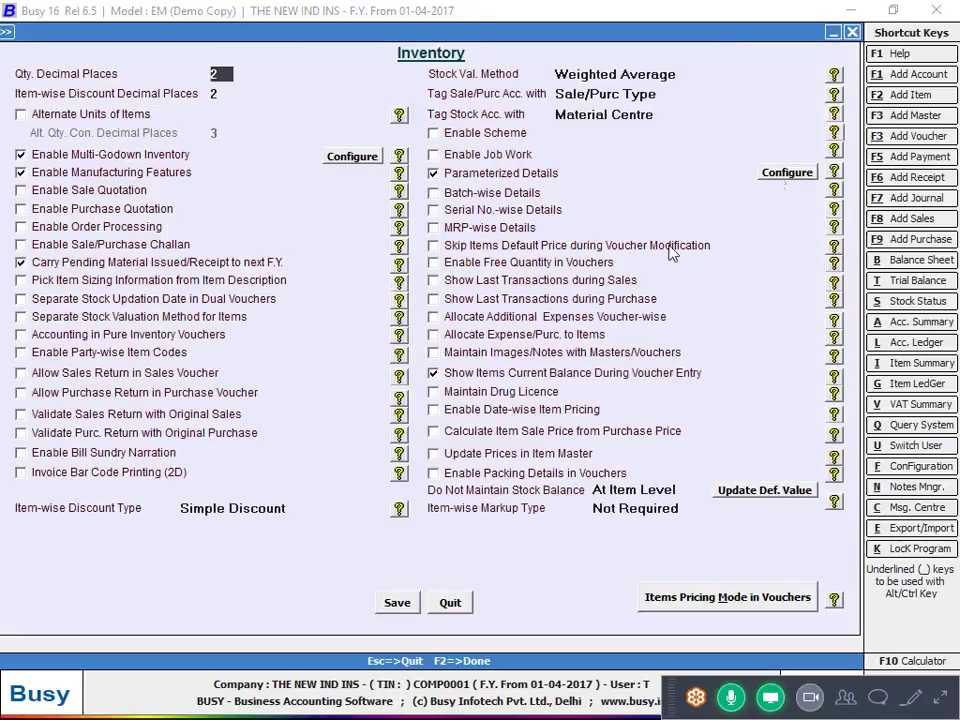
Disable Maintain Sales Price and Input Transaction Price & Value for each Parameter combination in the parameterized stock options
left_click(789, 176)
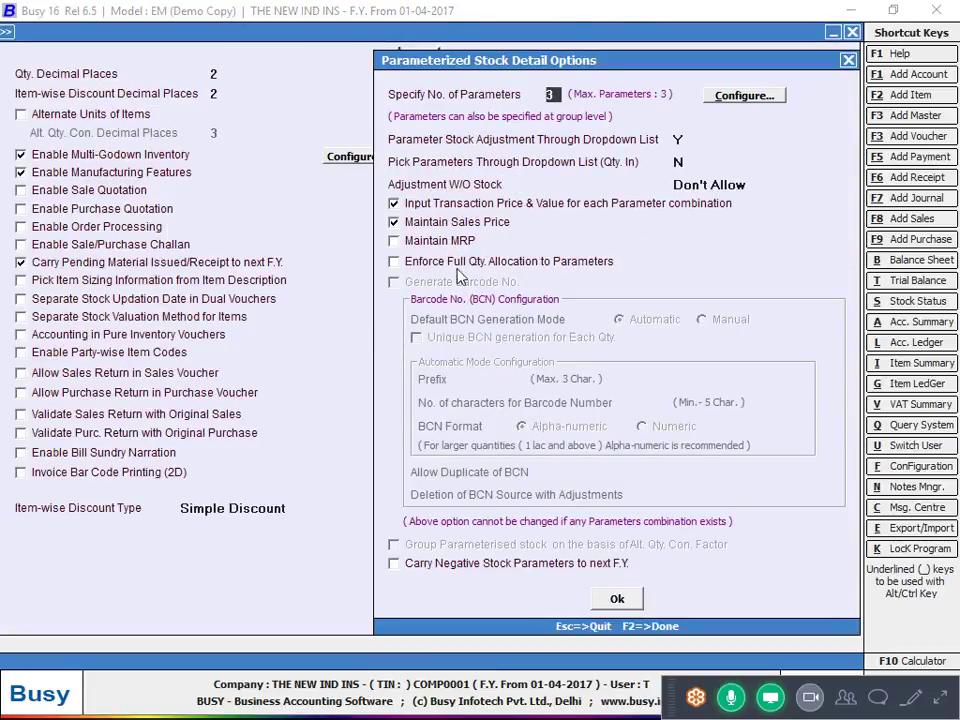
left_click(470, 222)
left_click(524, 203)
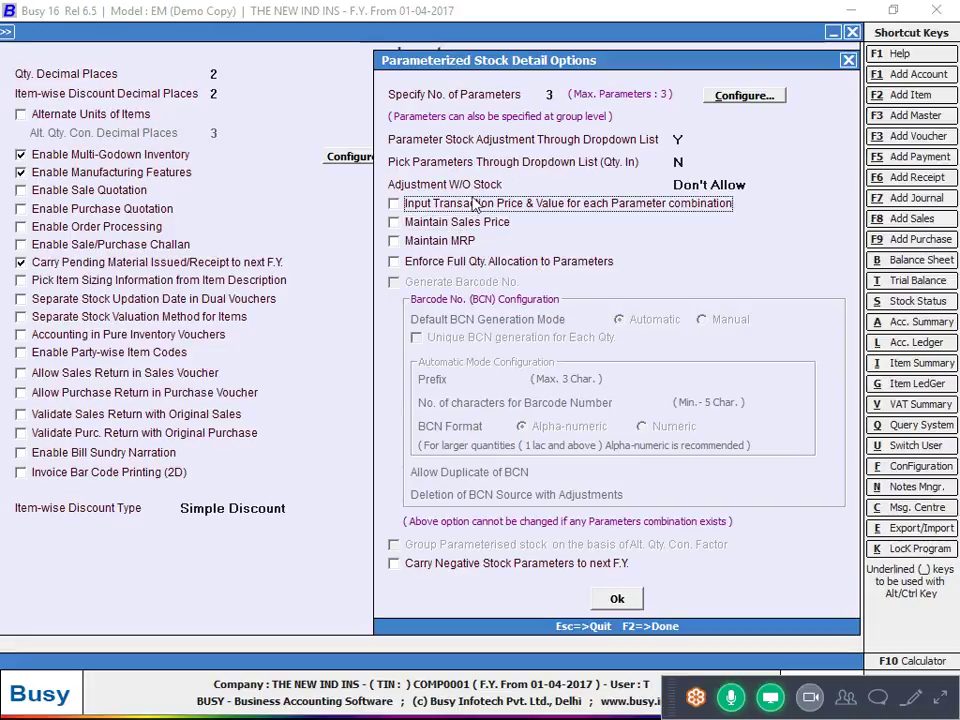
Set the number of stock parameters to 1, accept the parameter configuration and save the inventory settings
left_click(557, 96)
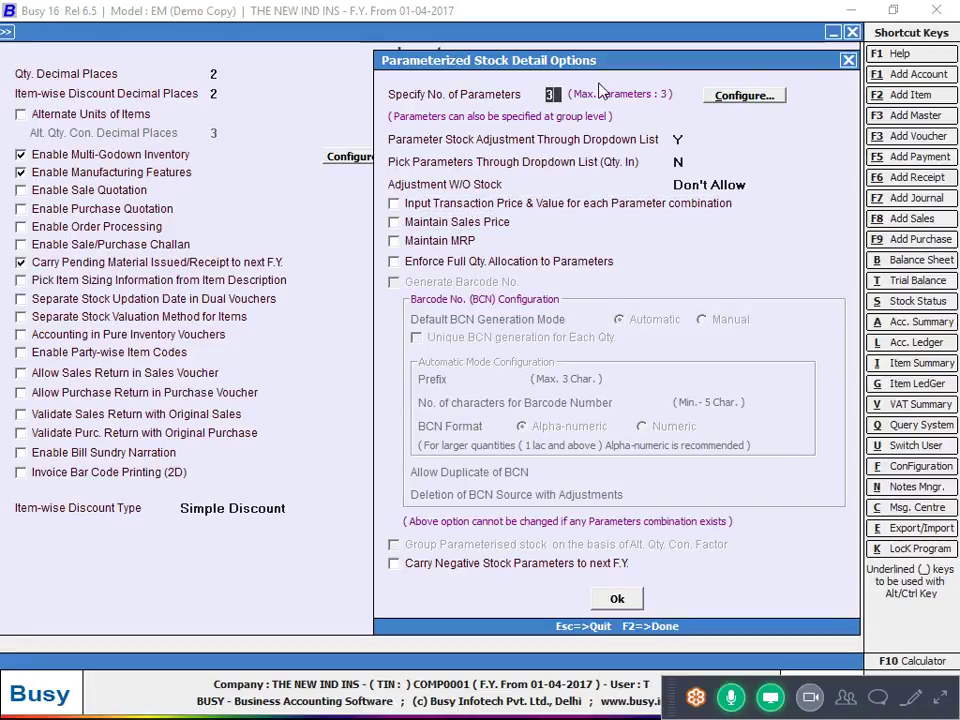
type("1")
key("Return")
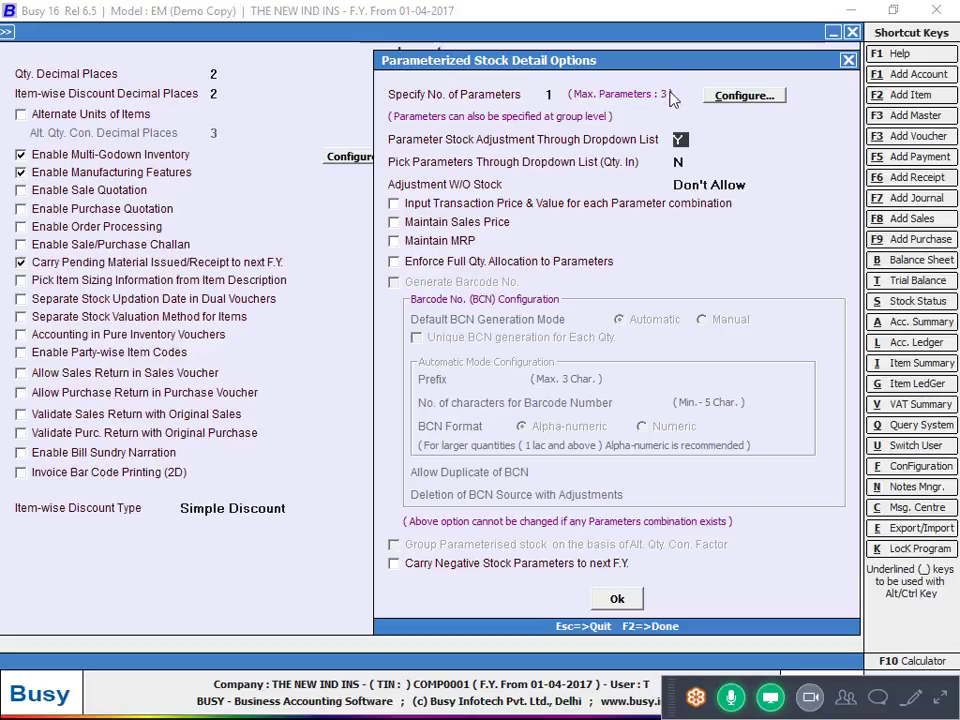
left_click(714, 97)
left_click(556, 593)
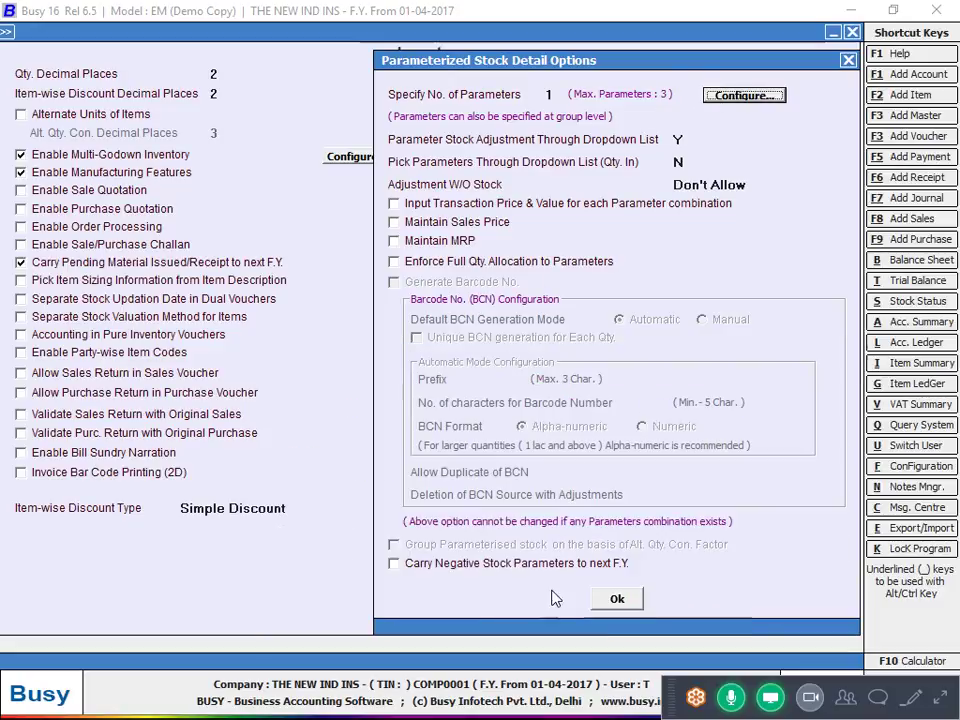
left_click(612, 597)
left_click(398, 601)
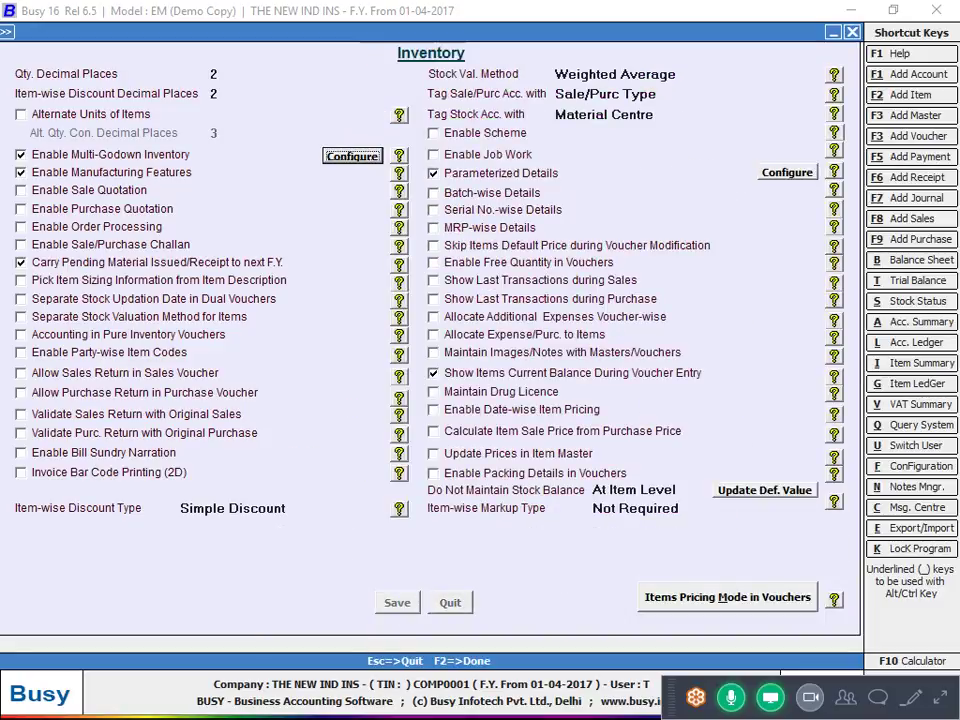
Check the handwritten CLOTH -1 bill in the Photos app, and return to Busy's main menu
left_click(391, 704)
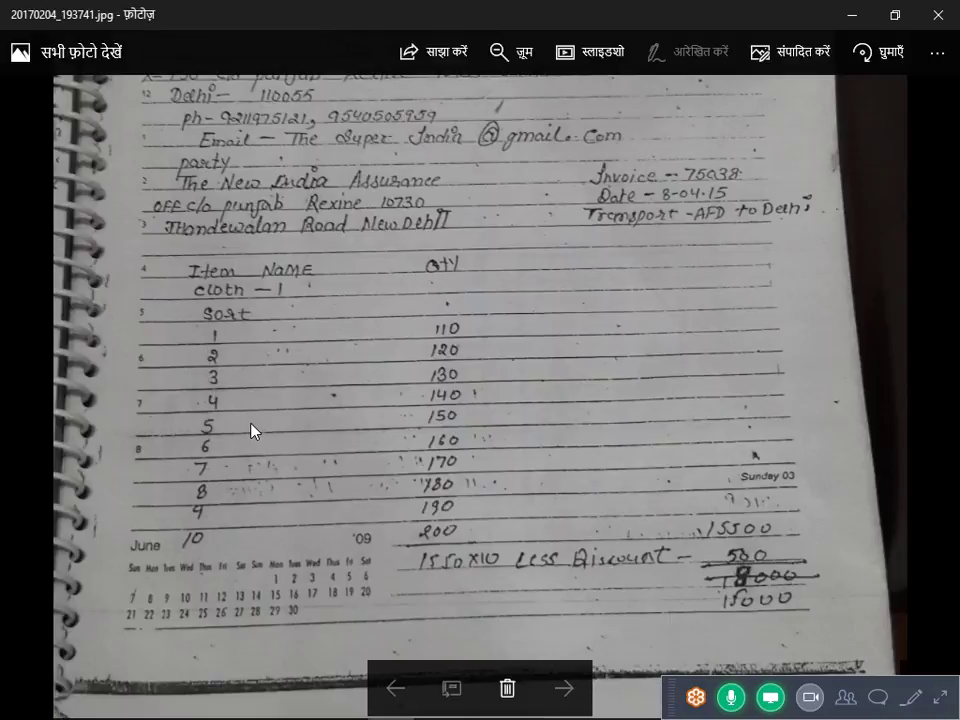
key("alt+Tab")
key("Escape")
key("Escape")
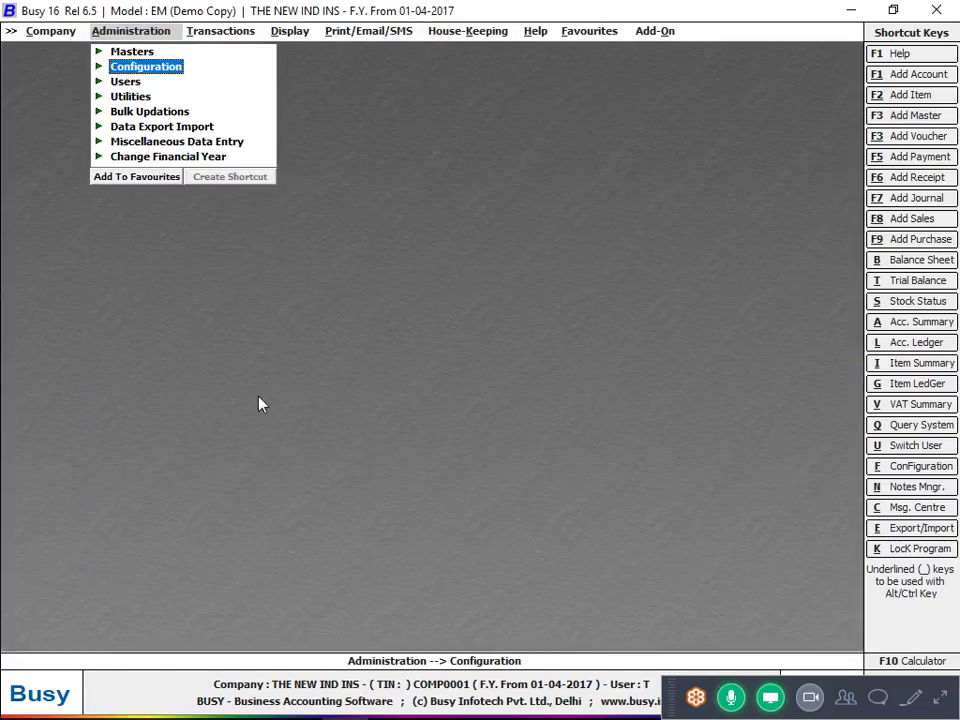
Start a new purchase voucher
key("Right")
key("Down")
key("Return")
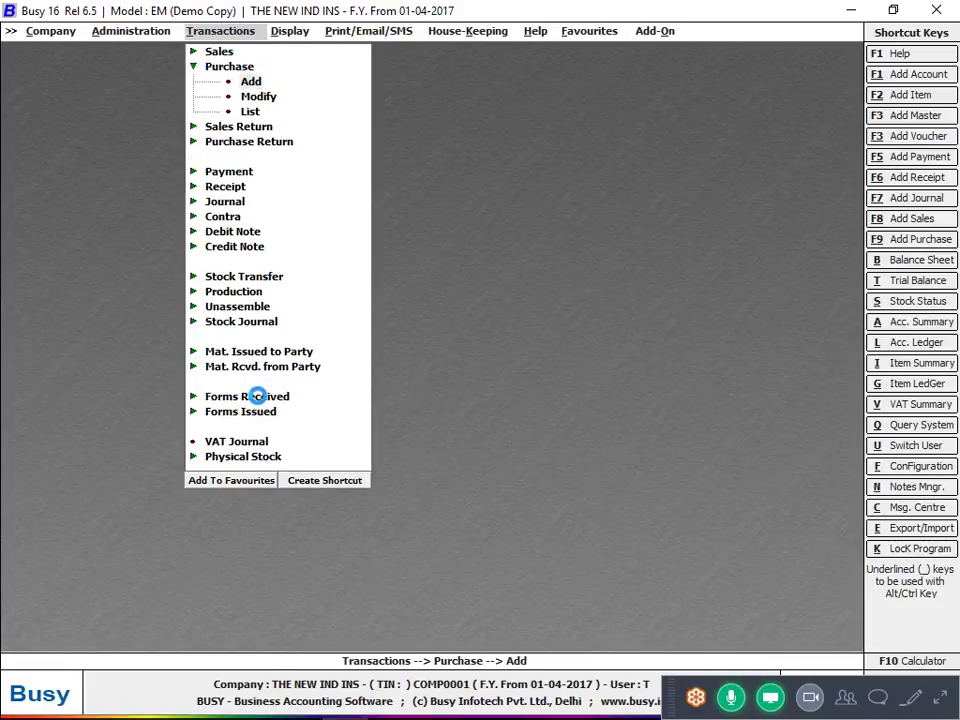
key("Return")
Review the saved THE SUPER INDIA purchase voucher from the voucher list and return to the blank voucher
key("F5")
key("Return")
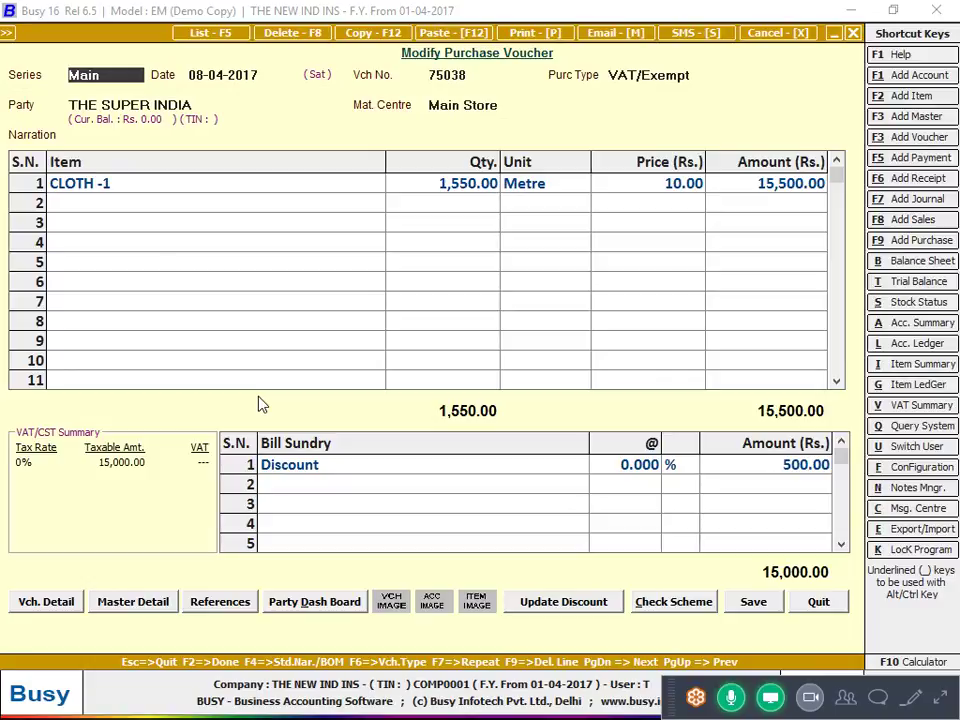
key("Escape")
key("Escape")
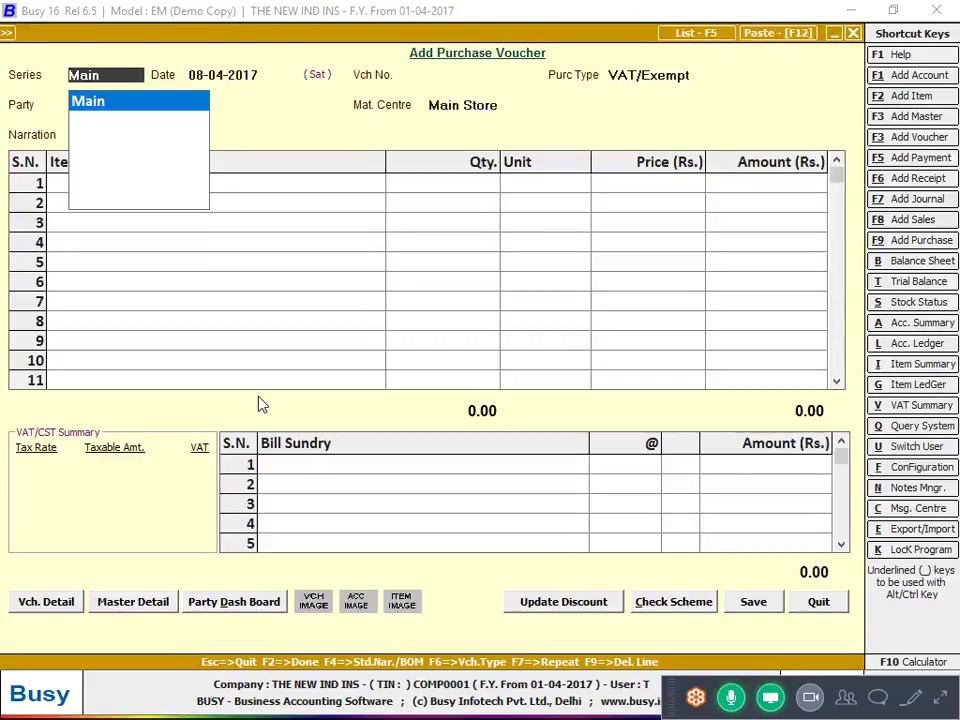
Switch to the Photos app and read the next handwritten bill, 20170204_193806.jpg
key("alt+Tab")
scroll(493, 439, "down", 3)
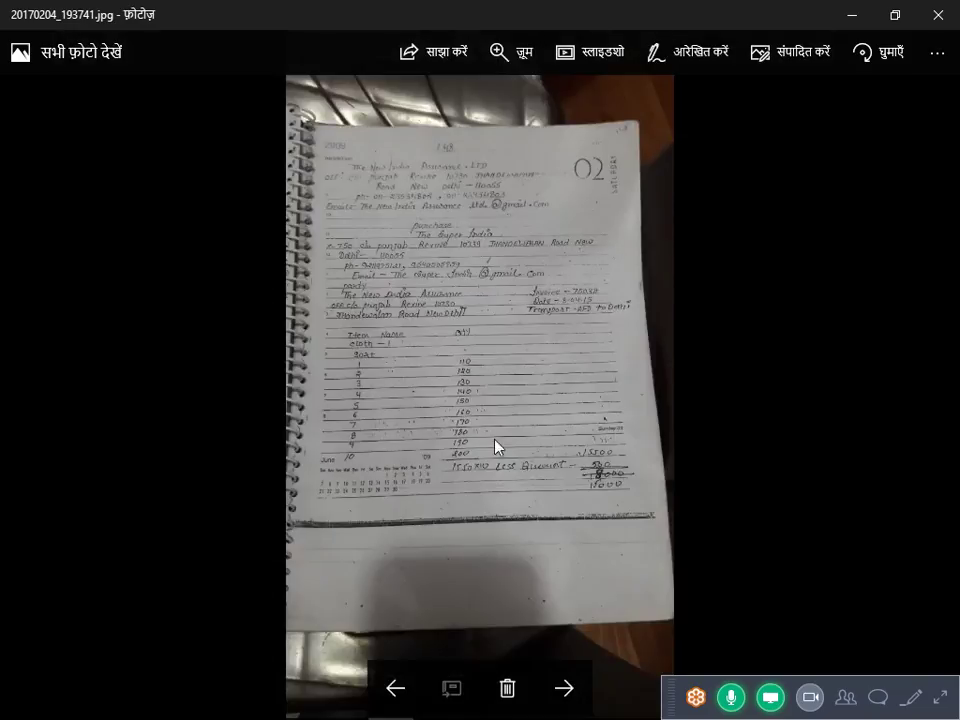
left_click(563, 688)
scroll(491, 505, "up", 3)
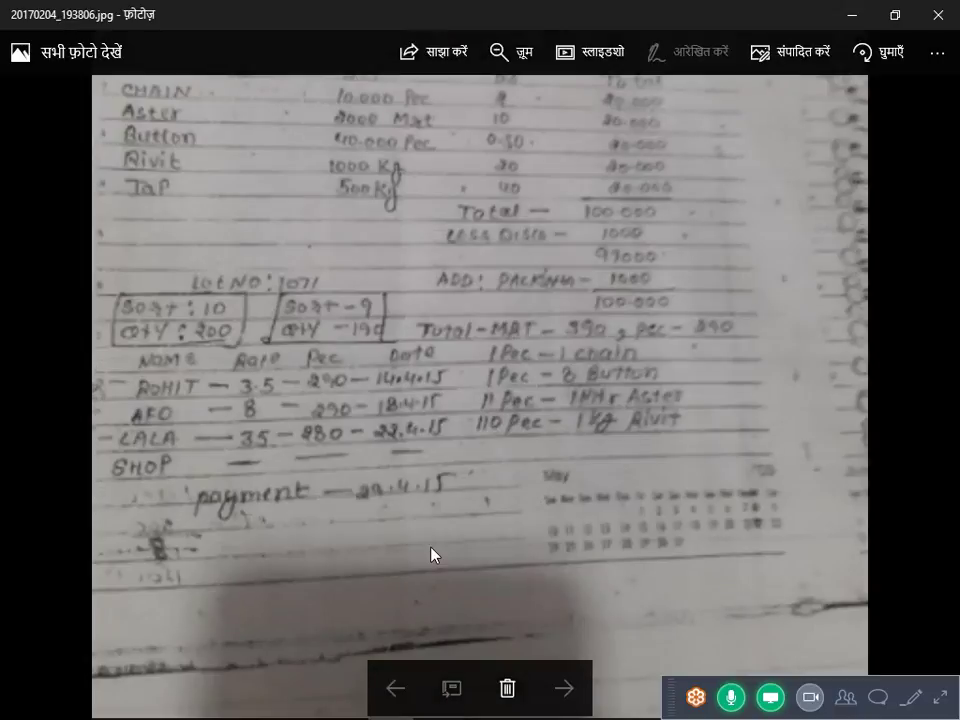
scroll(432, 555, "up", 4)
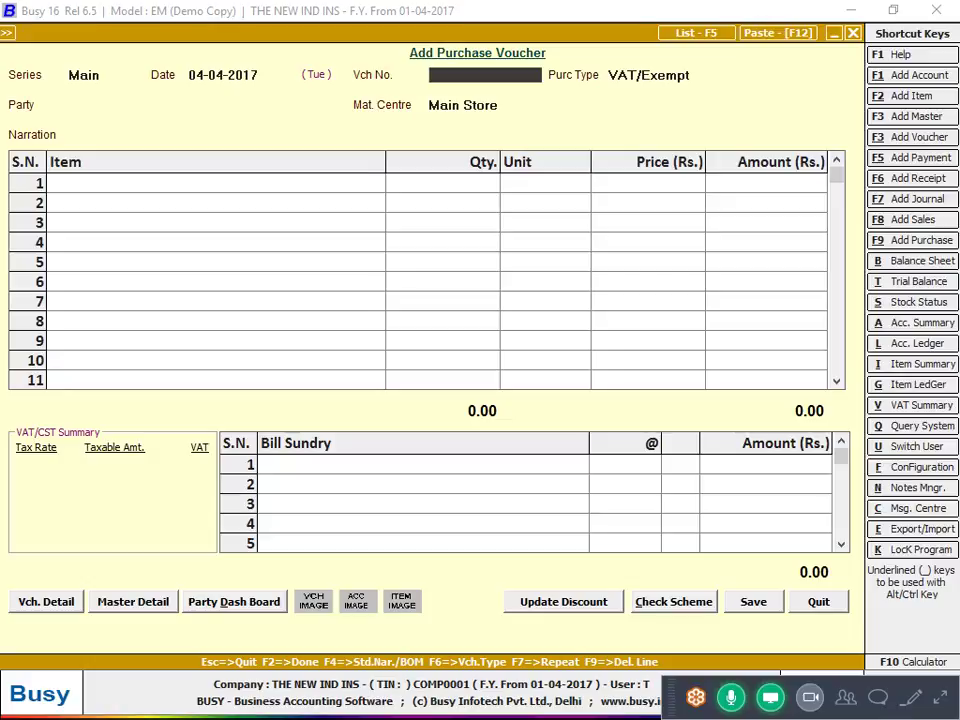
Enter 50020 as the purchase voucher number and accept the VAT/Exempt purchase type
type("5002")
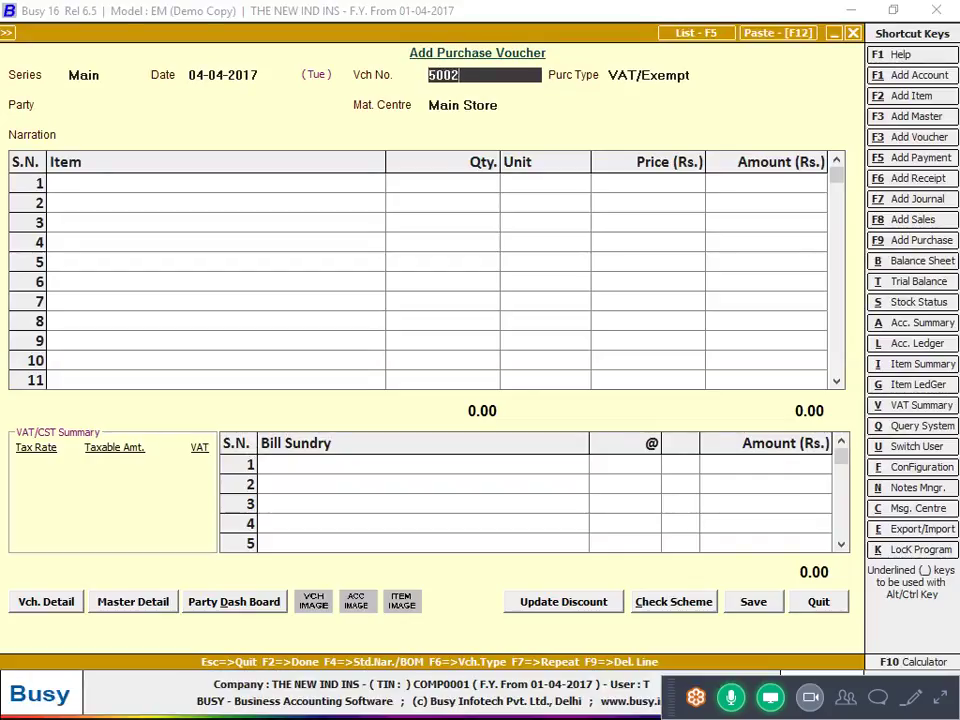
type("0")
key("Return")
key("Return")
Create a new party account named R-TRADERS in the Sundry Creditors group
type("R")
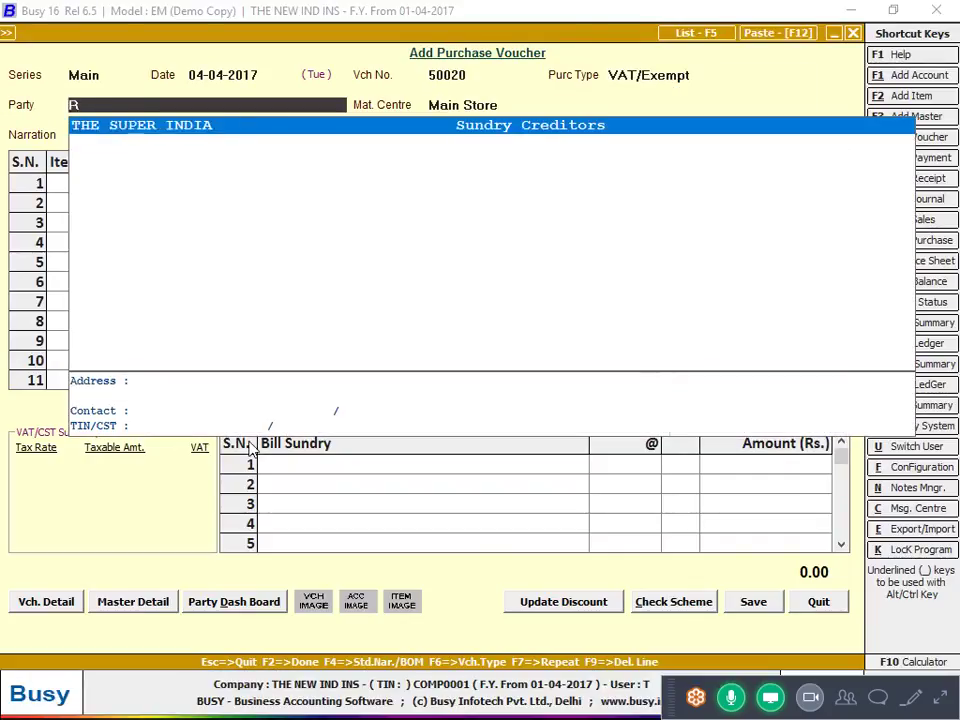
key("F3")
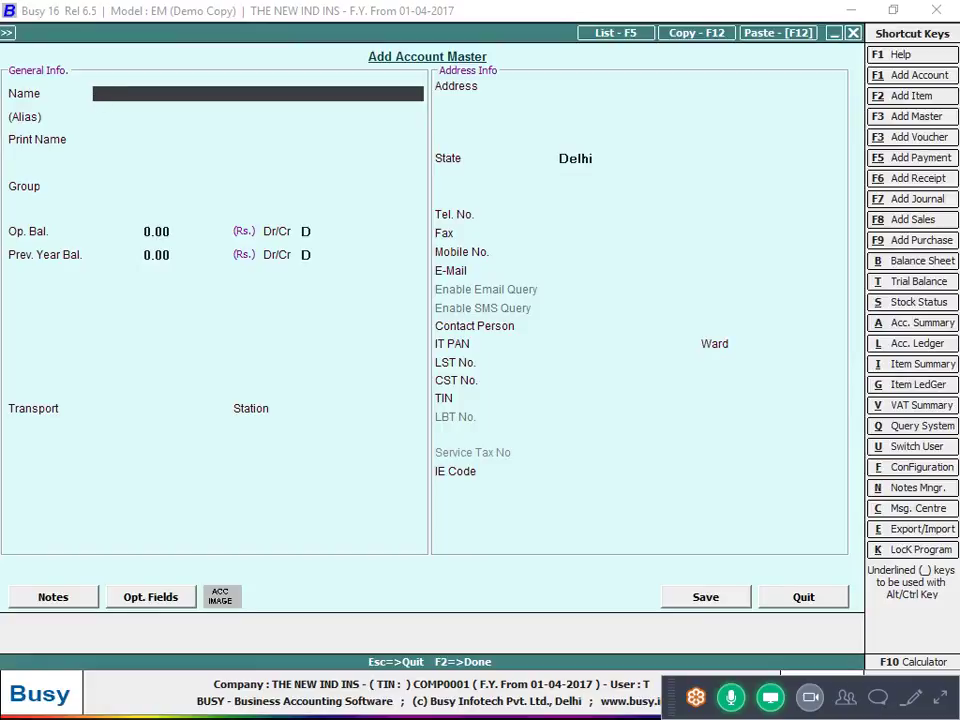
type("R-TRADERS")
key("Return")
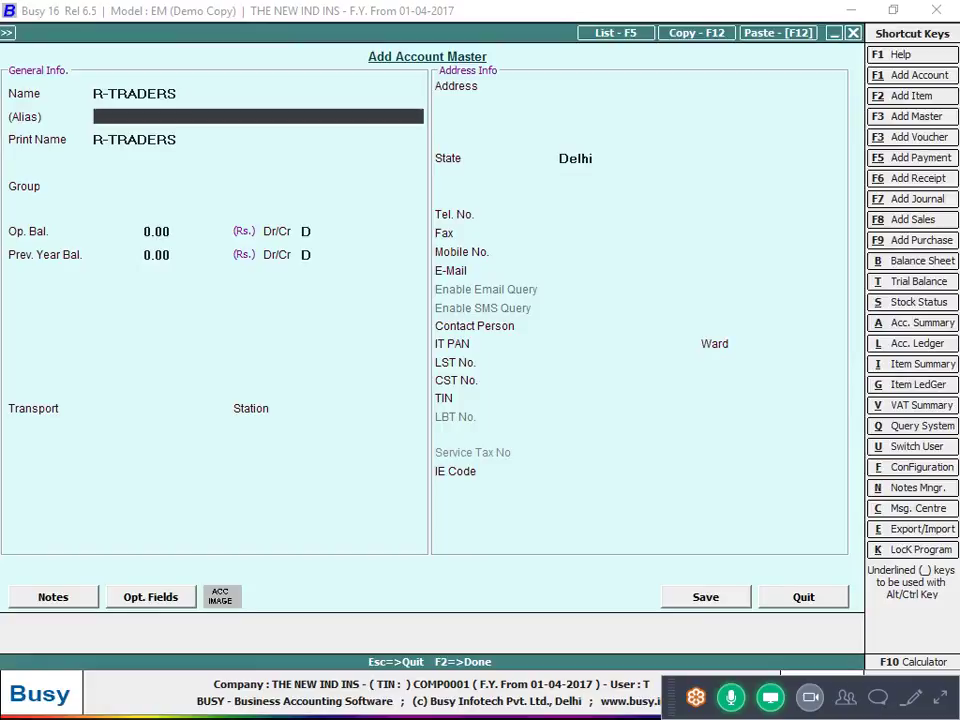
key("Return")
key("Return")
type("SUN")
key("Return")
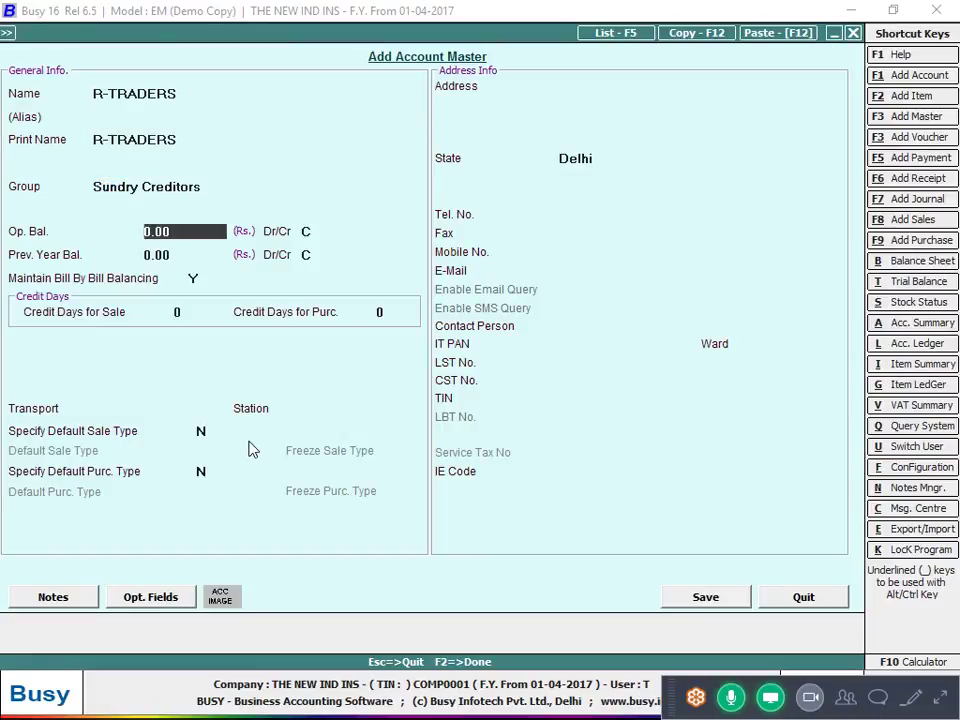
Set bill-by-bill balancing to N for R-TRADERS, save the account and use it as the voucher's party
key("Return")
key("Return")
key("Return")
key("Return")
key("n")
key("Return")
key("Return")
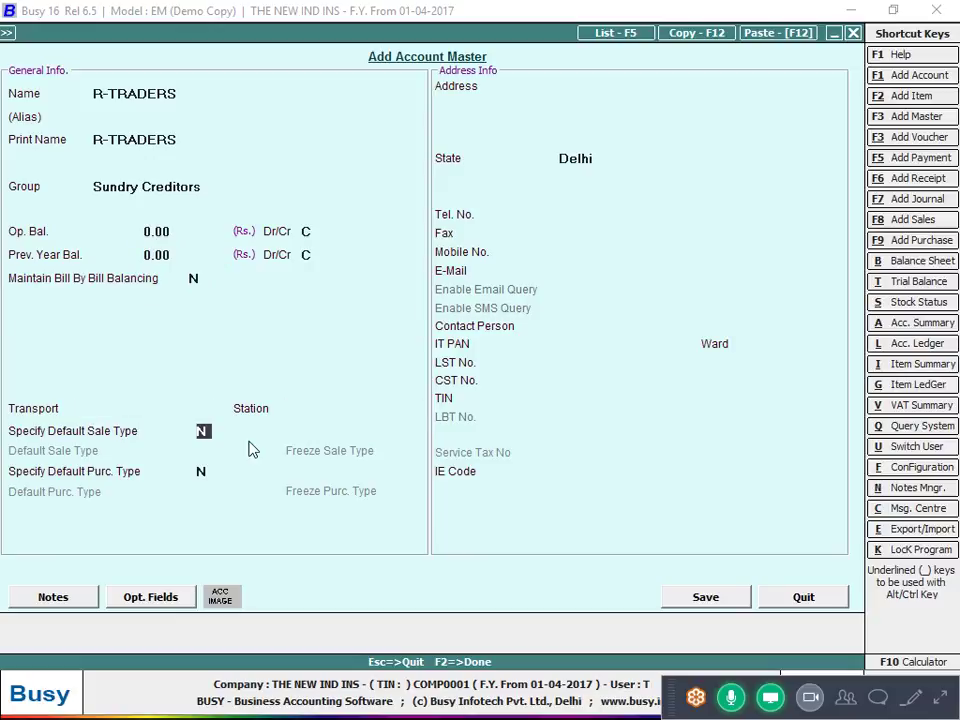
key("F2")
key("Return")
key("Return")
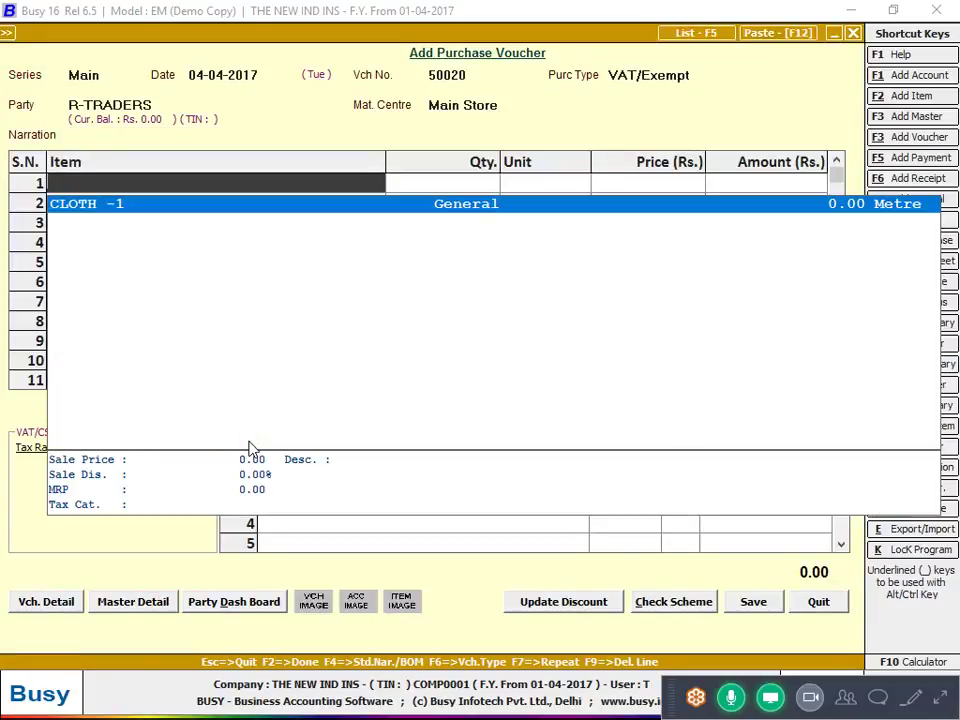
Consult the handwritten bill and create an item named CHAIN in the General group with unit Pcs
key("alt+Tab")
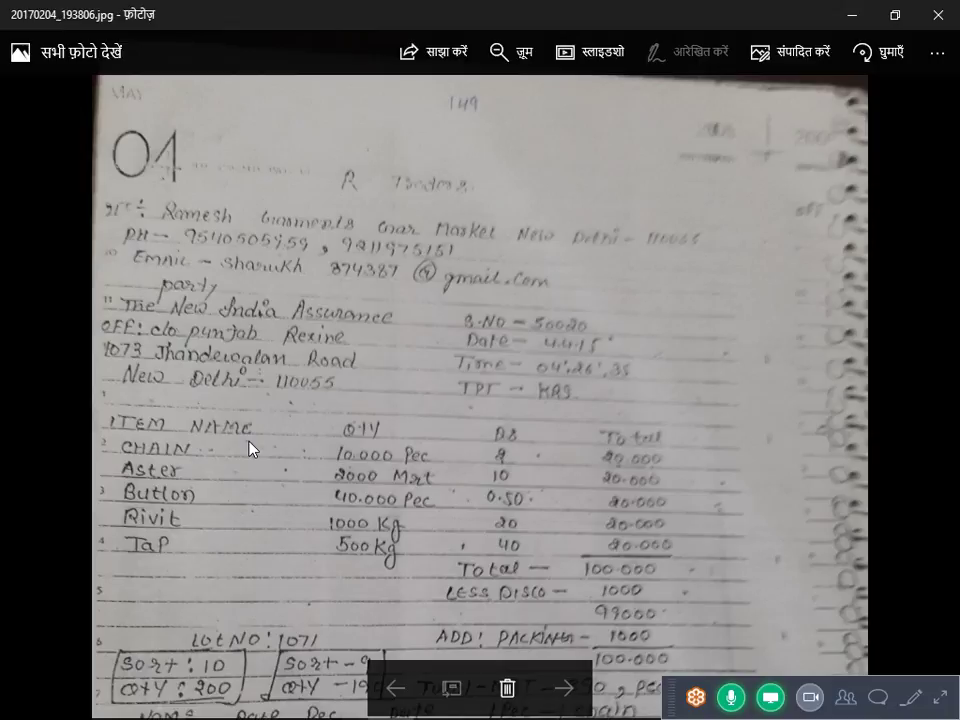
key("alt+Tab")
key("F2")
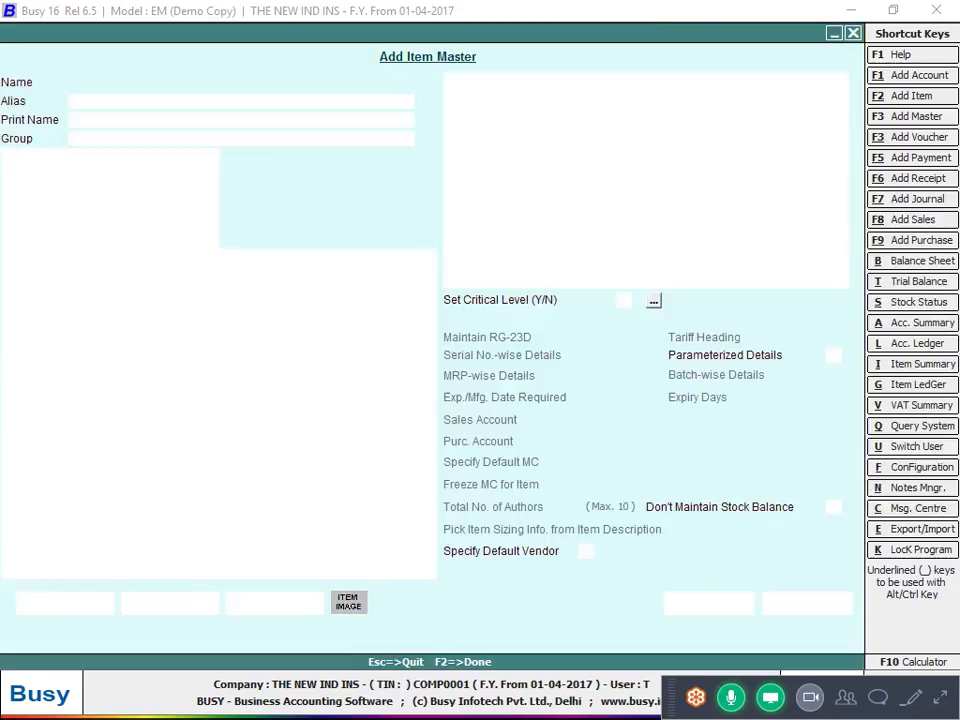
type("CHAIN")
key("Return")
key("Return")
key("Return")
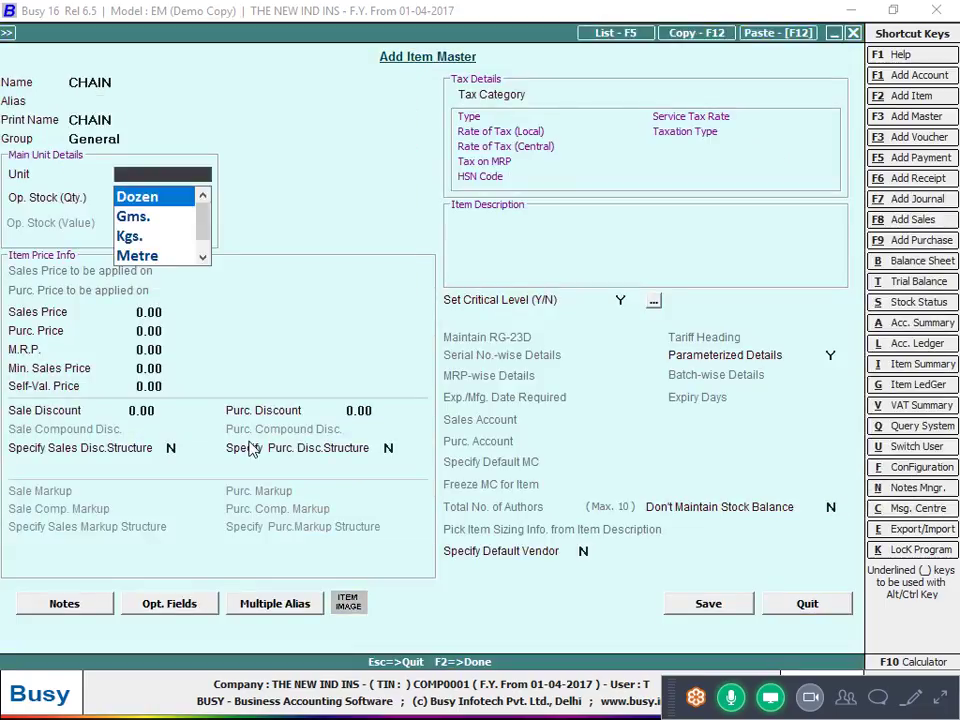
type("p")
key("Return")
key("Return")
key("Return")
Set the CHAIN item's purchase price to 2.00, switch parameterized details to N and save the item
key("alt+Tab")
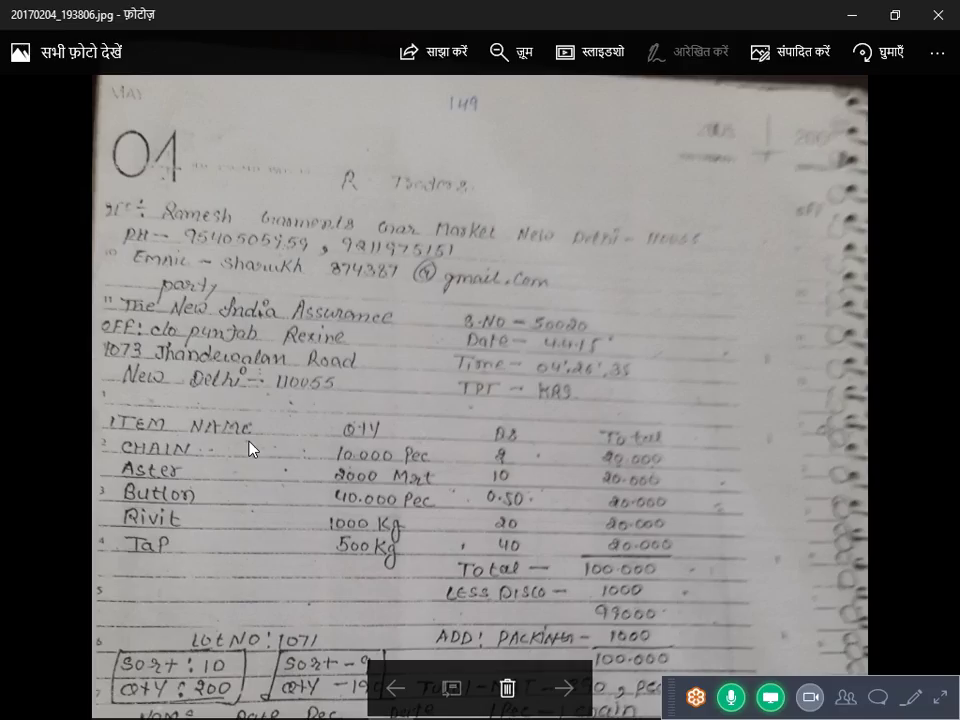
key("alt+Tab")
type("2")
key("Return")
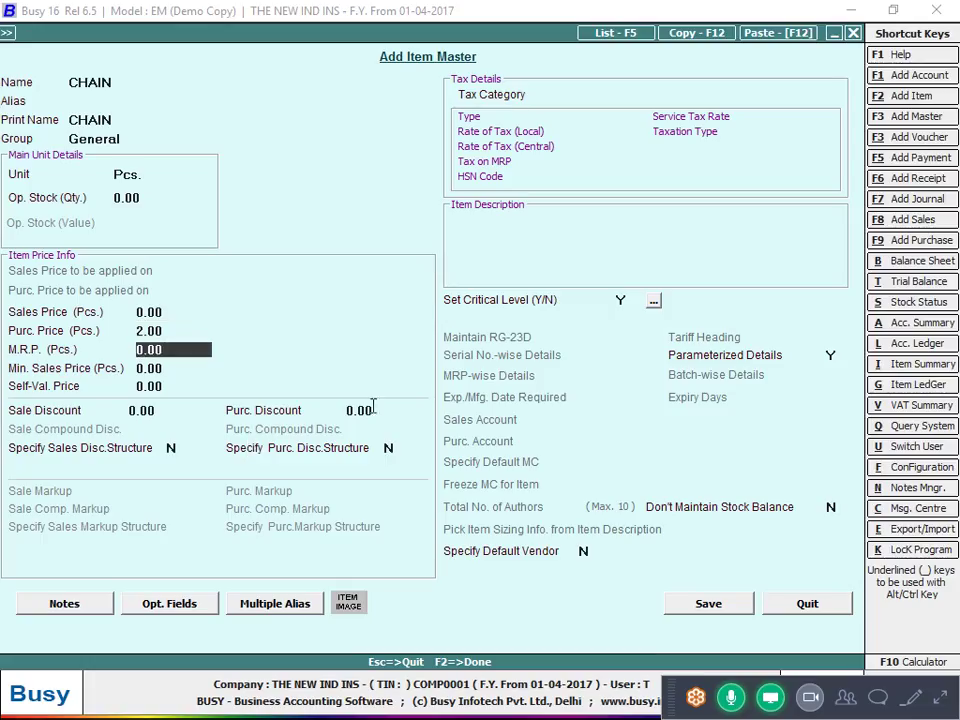
left_click(829, 357)
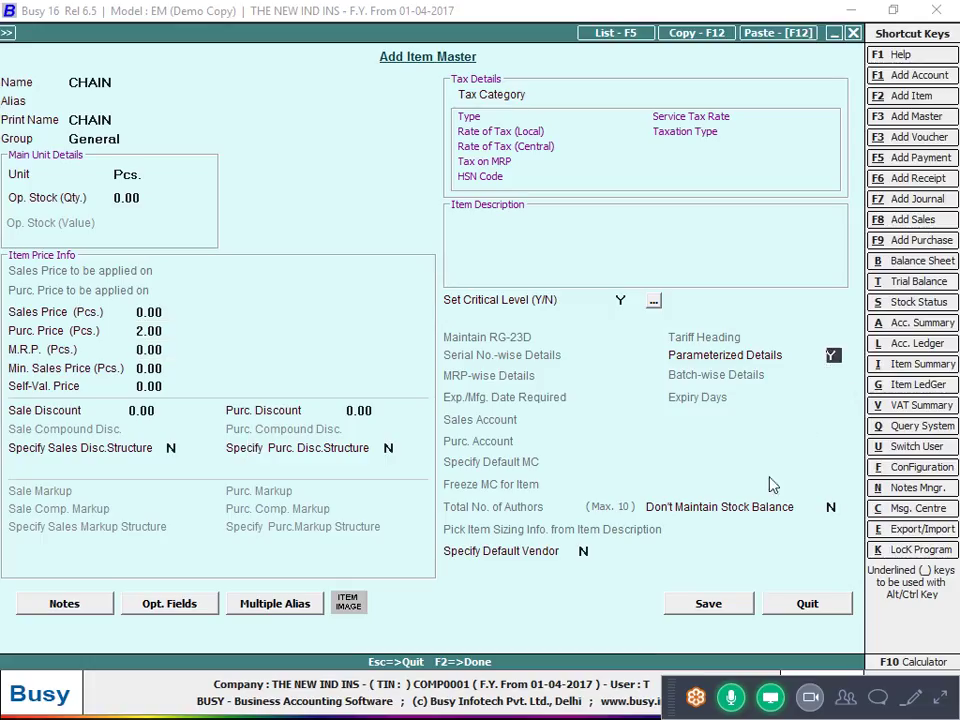
left_click(703, 606)
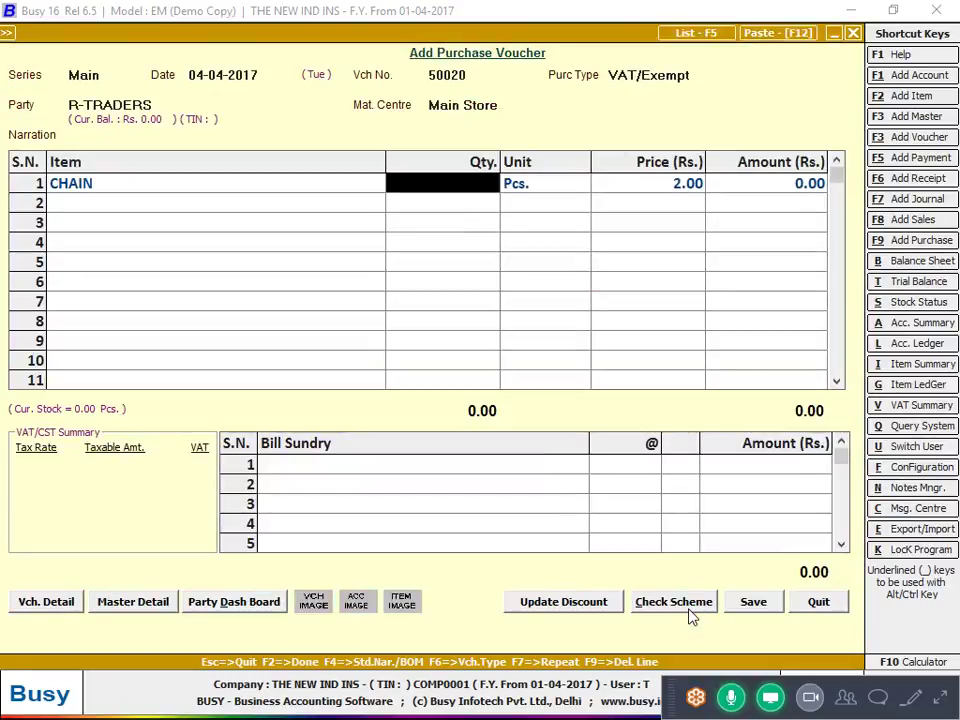
Enter a quantity of 1000 Pcs. for CHAIN on the first voucher line, keeping its price
key("alt+Tab")
key("alt+Tab")
type("1")
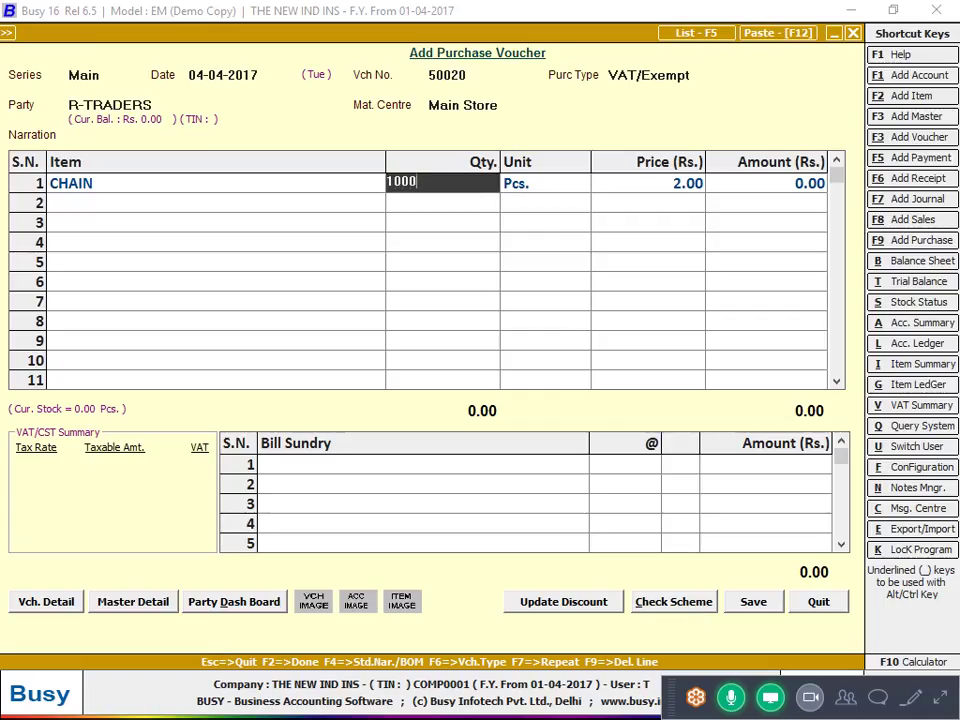
key("Return")
key("Return")
key("Return")
Reopen the CHAIN item for modification and create a primary item group named RAW MATTERIAL for it
key("Up")
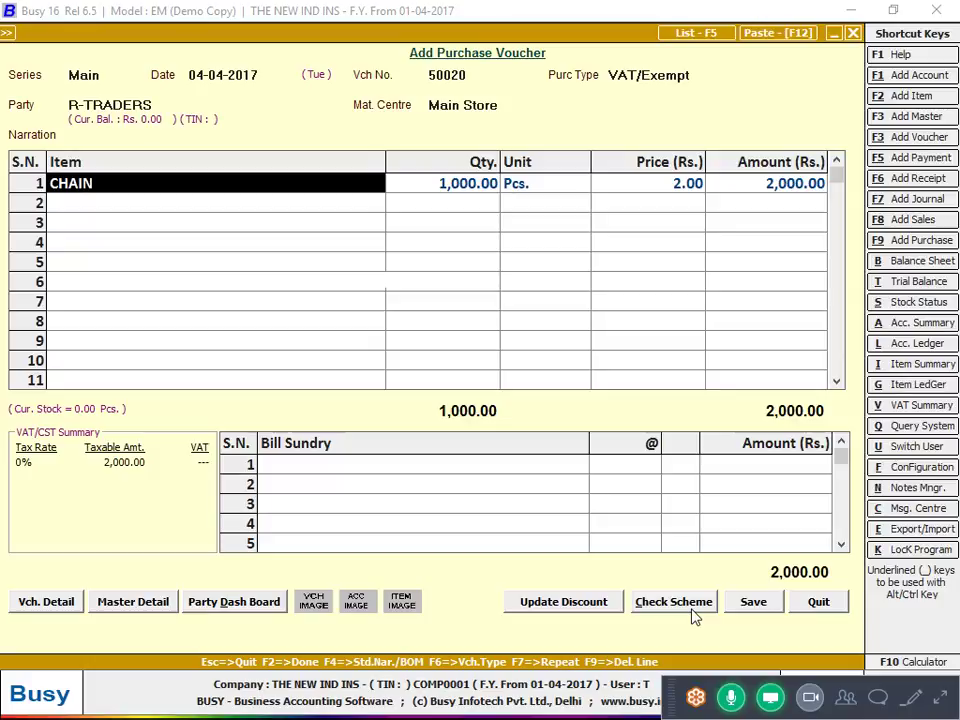
key("ctrl+Return")
key("Return")
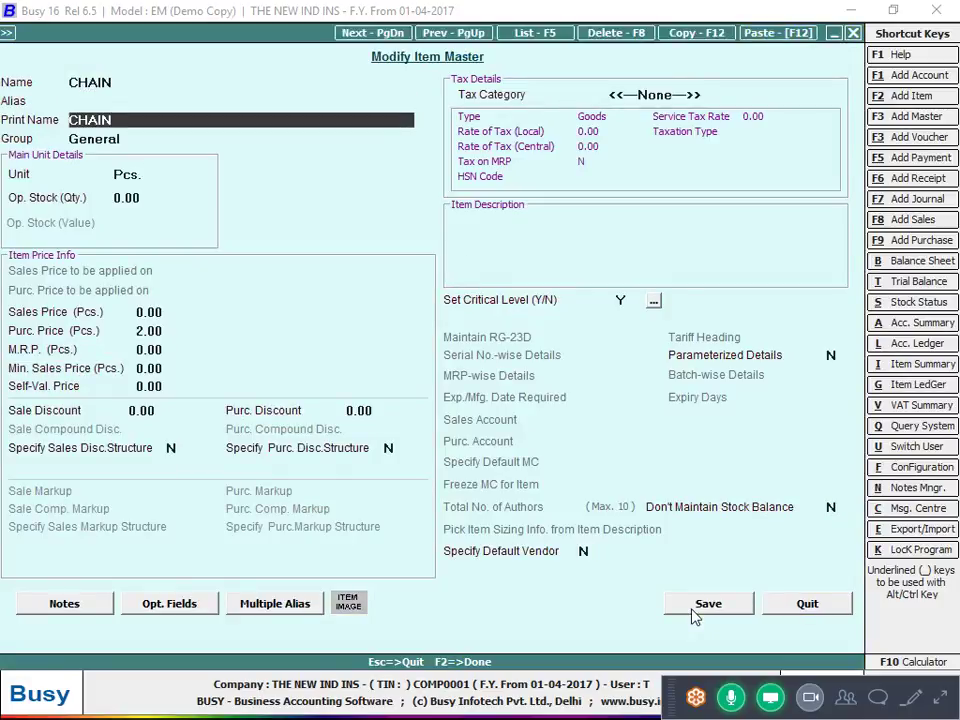
key("Return")
key("F3")
type("R")
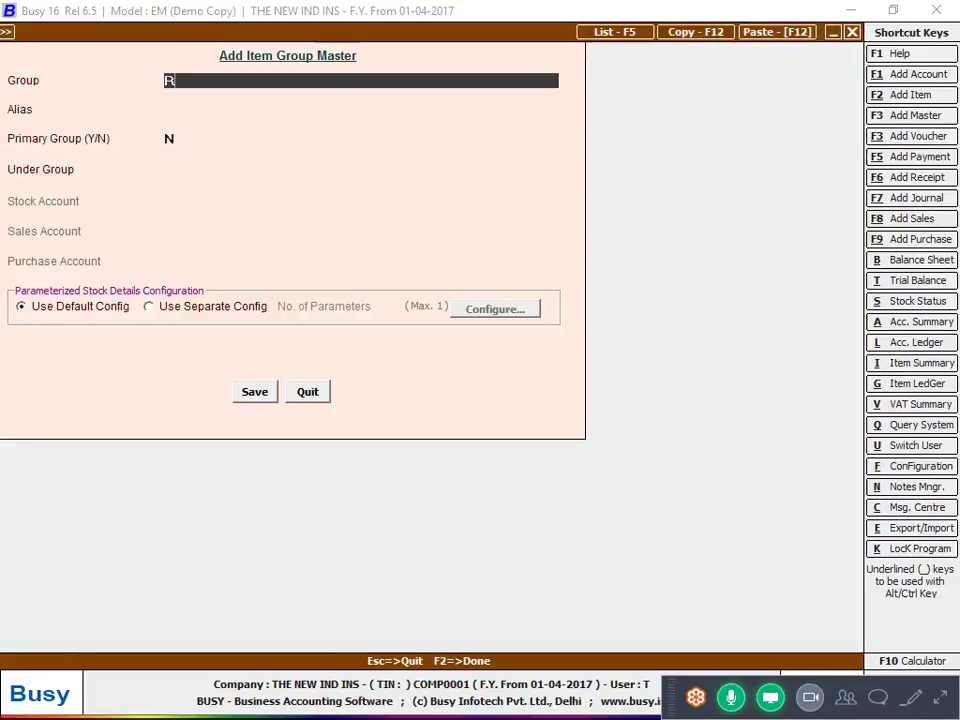
type("AW MAT")
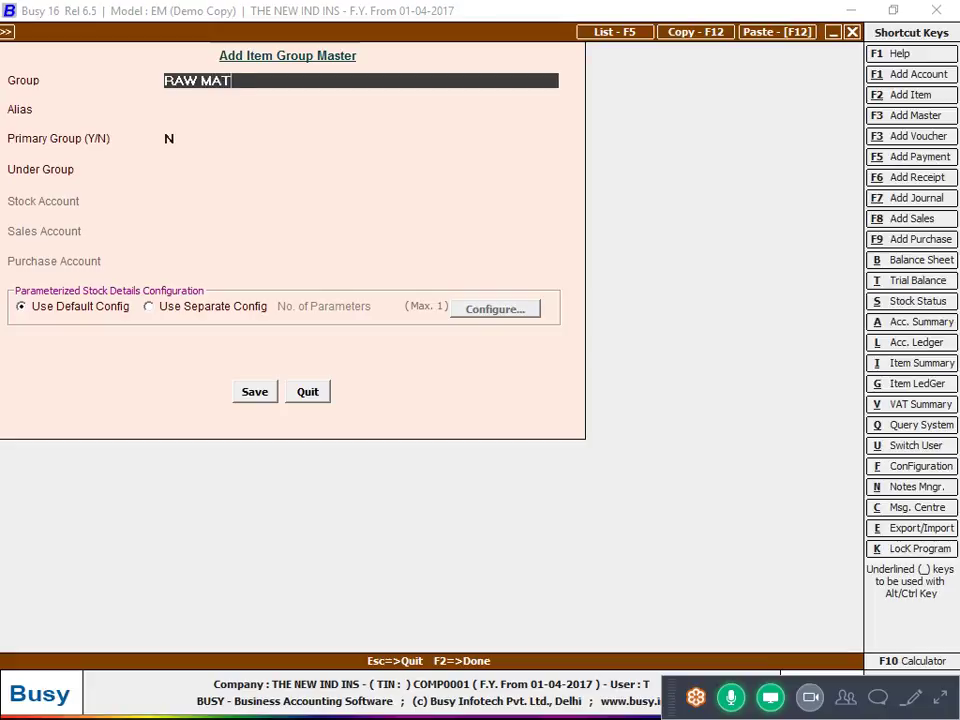
type("TERIAL")
key("Return")
key("Return")
type("Y")
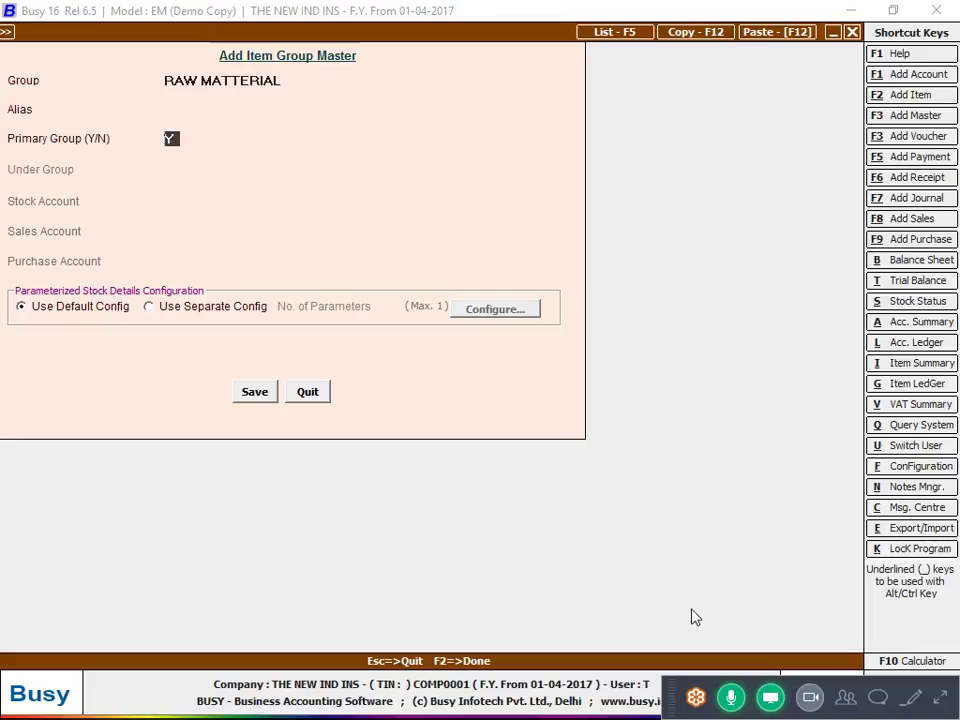
key("F2")
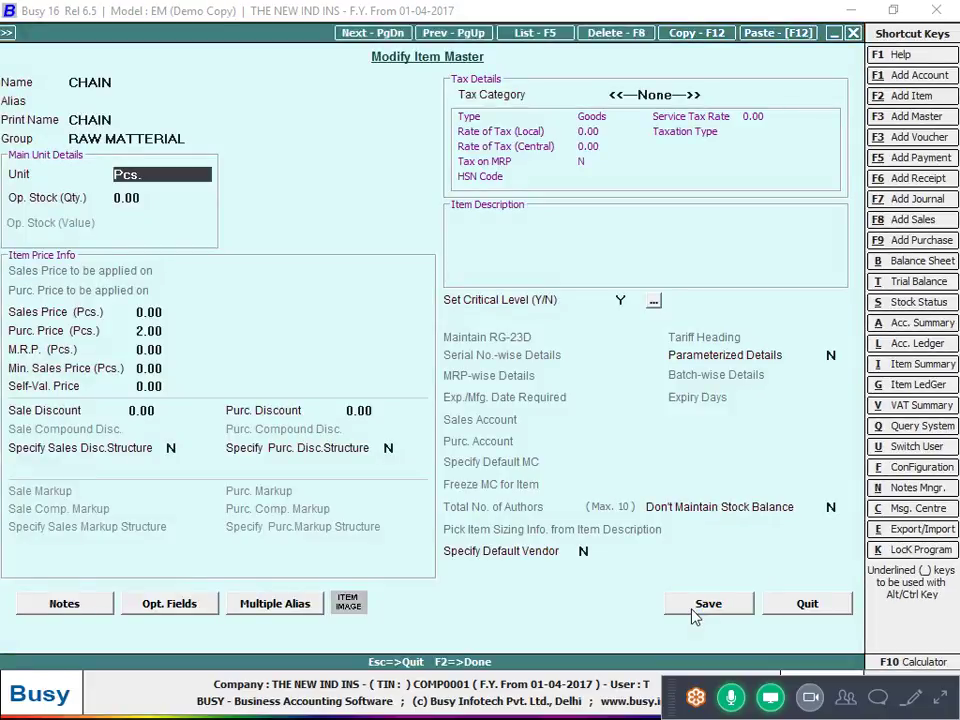
Save CHAIN in the RAW MATTERIAL group and return to the voucher's second item line
left_click(693, 605)
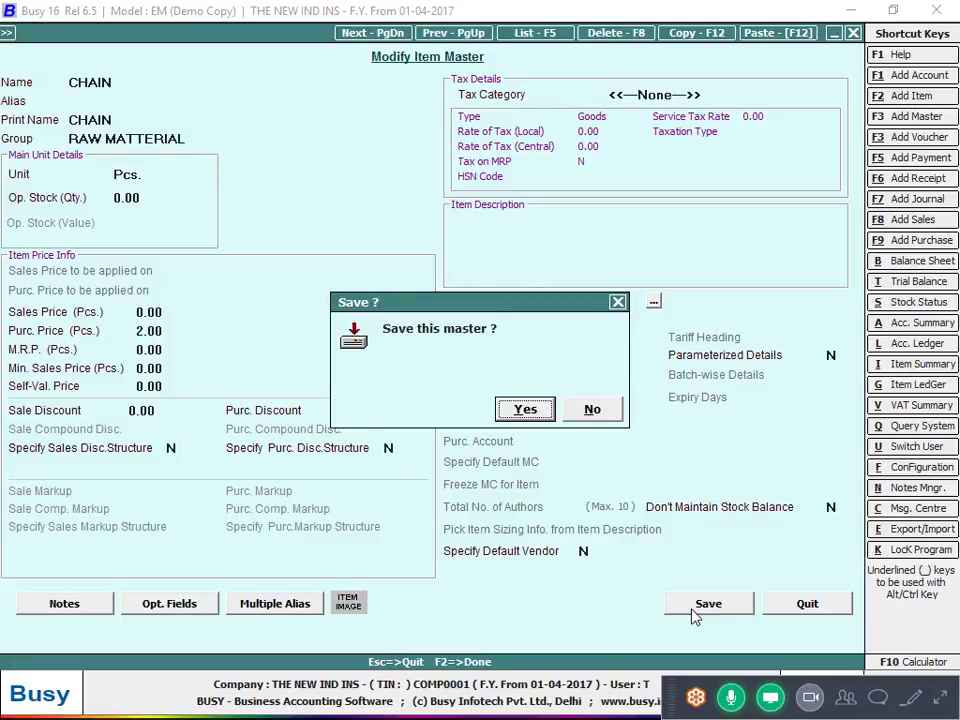
key("Return")
key("Return")
key("Return")
key("Return")
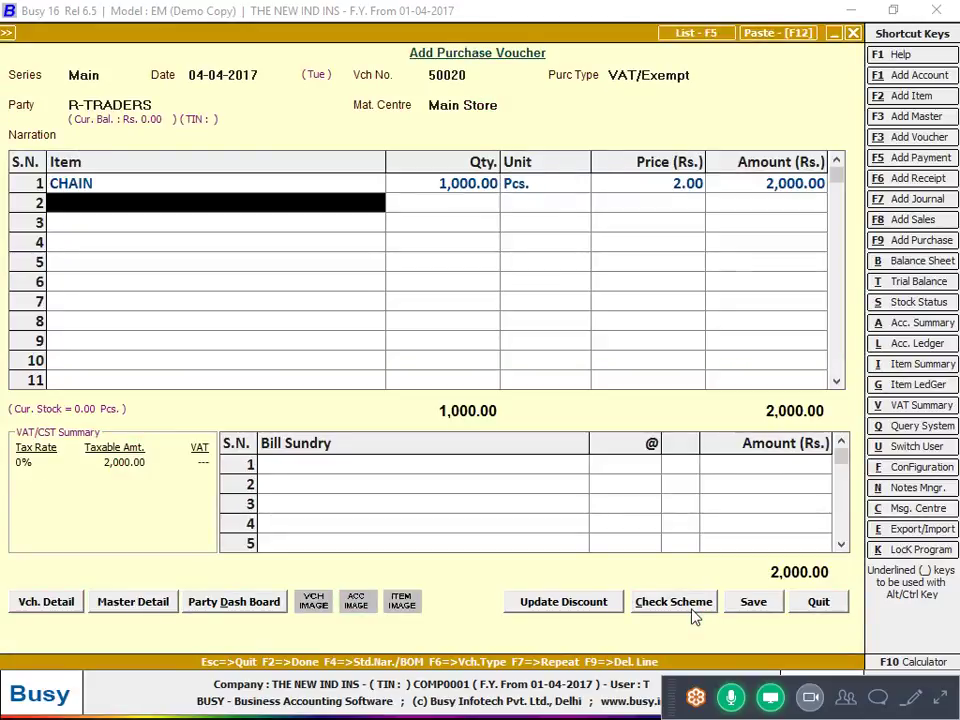
Consult the handwritten bill and start a new item named ASTER, accepting the same print name
key("alt+Tab")
key("alt+Tab")
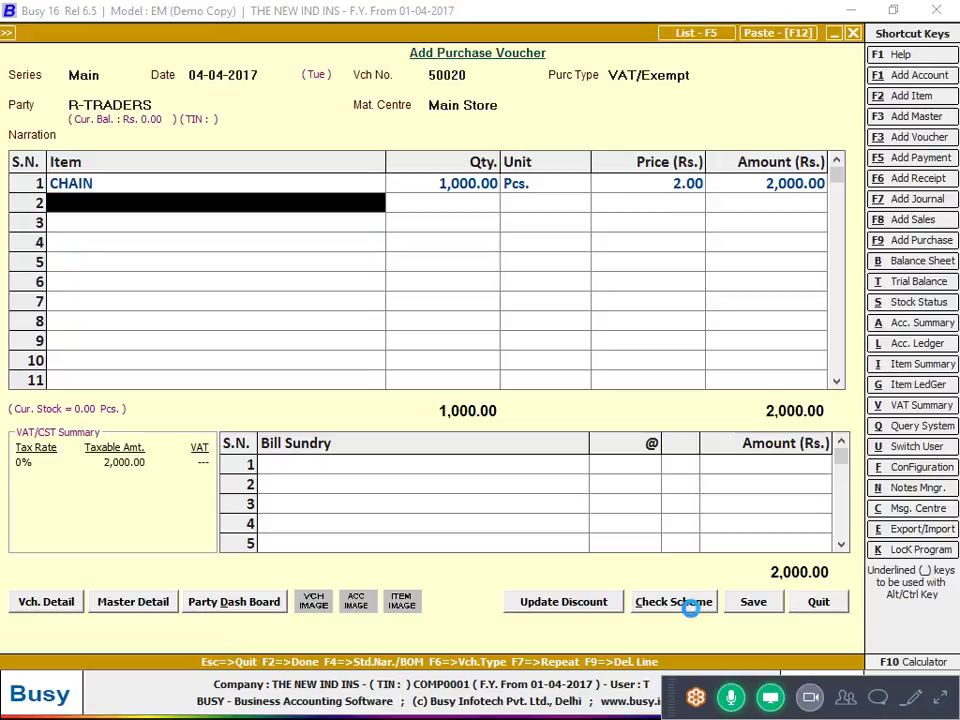
key("alt+F2")
type("ST")
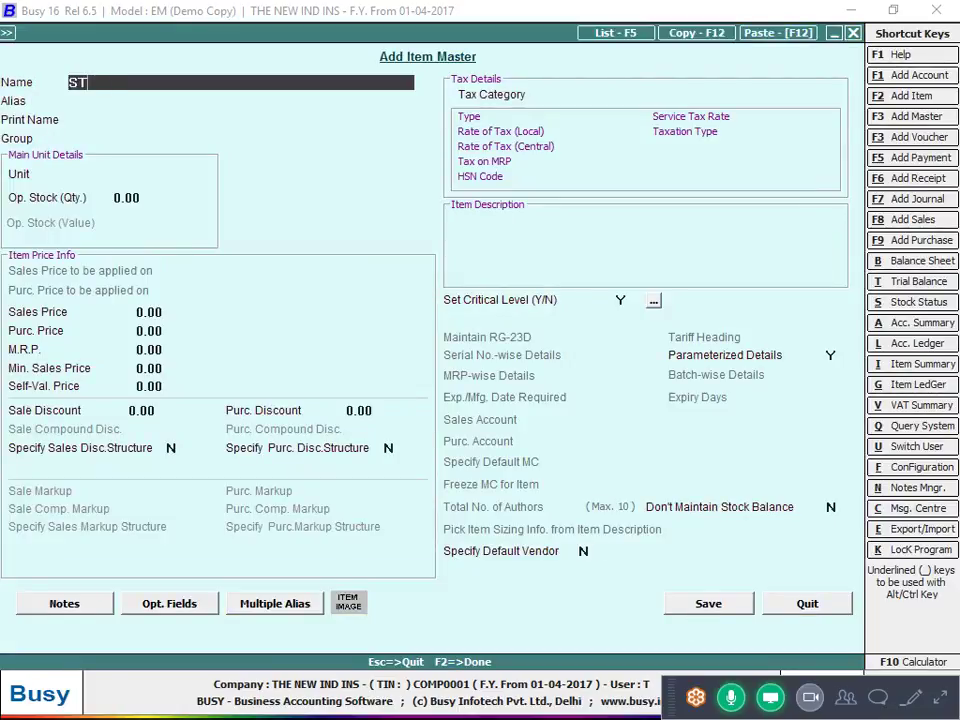
type("AAS")
key("BackSpace")
key("BackSpace")
type("STRE")
key("BackSpace")
key("BackSpace")
type("ER")
key("Return")
key("Return")
key("Return")
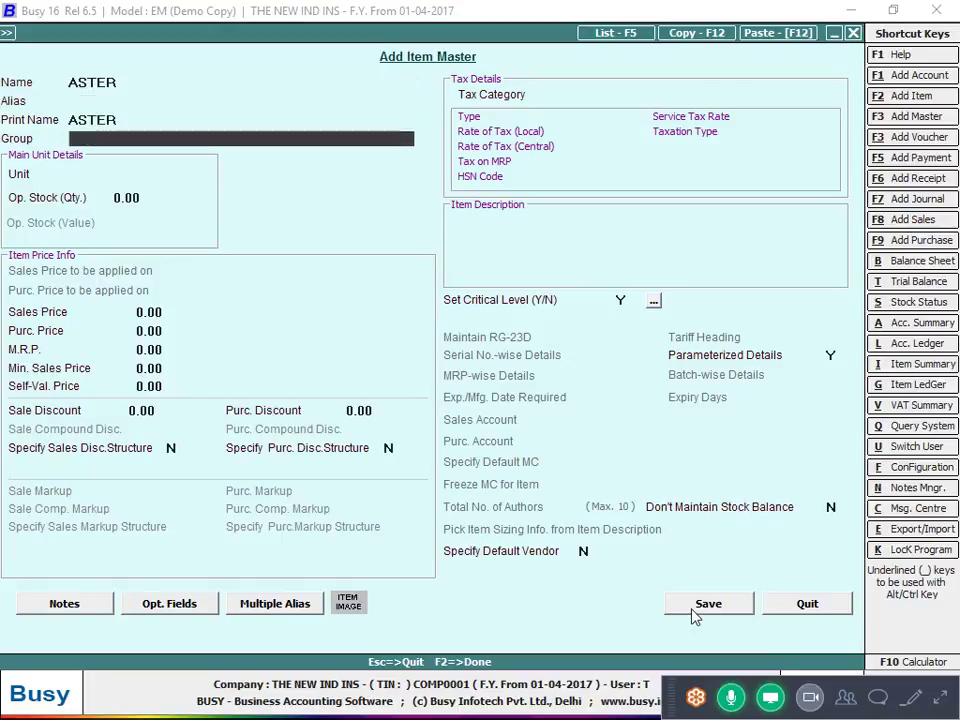
Assign ASTER to the RAW MATTERIAL group with Metre as its unit
type("M")
key("Return")
type("N")
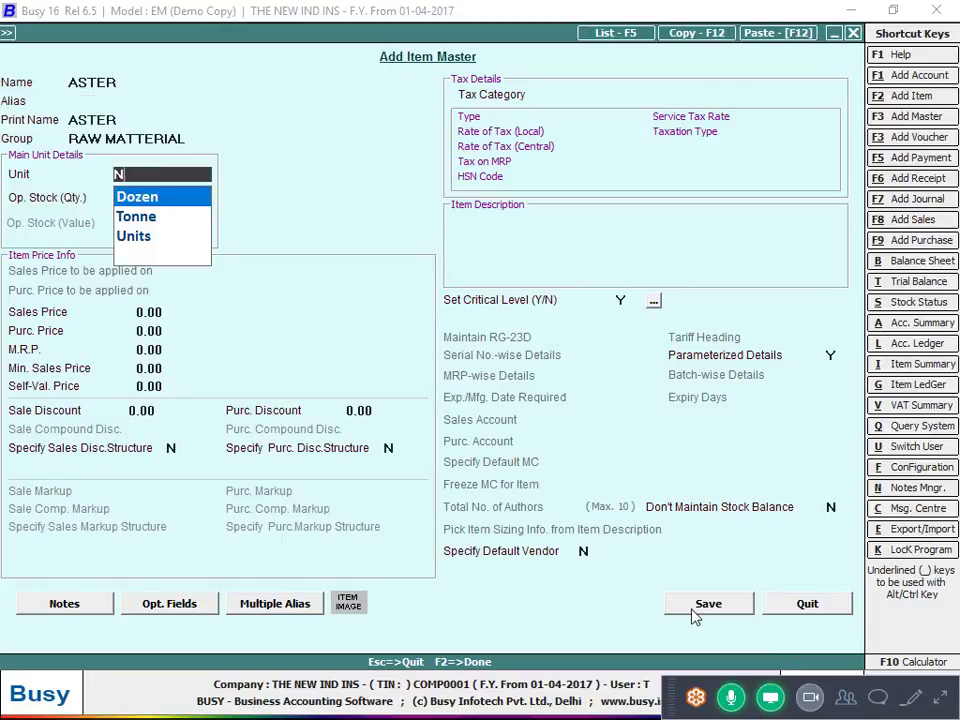
key("BackSpace")
type("M")
key("Return")
key("Return")
key("Return")
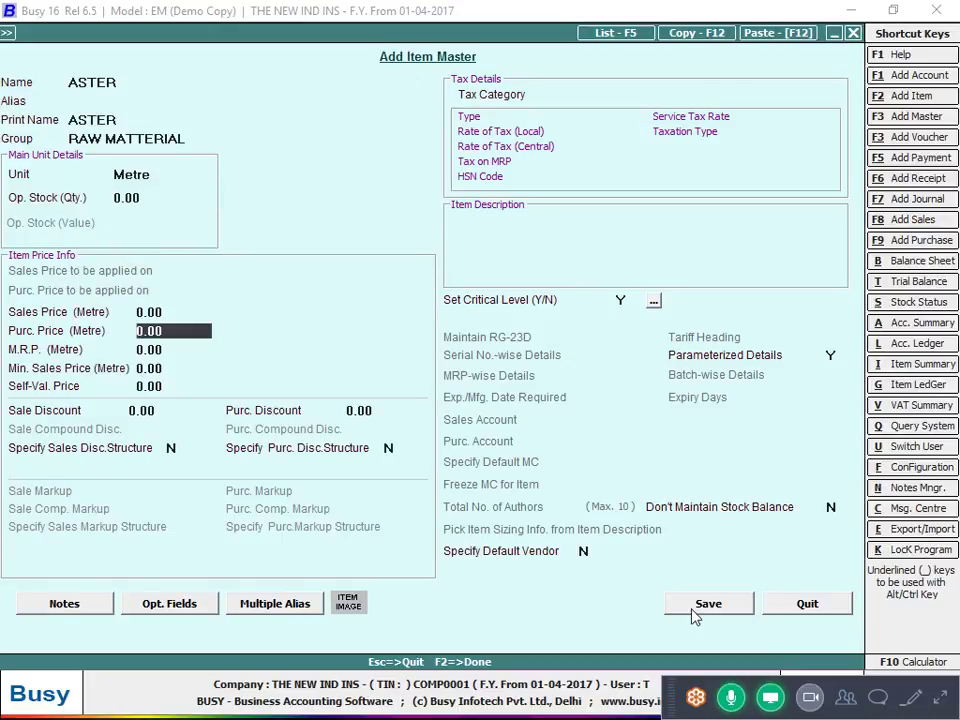
Set ASTER's purchase price to 10 as on the bill, switch parameterized details to N and save the item
key("alt+Tab")
key("alt+Tab")
type("10")
key("Return")
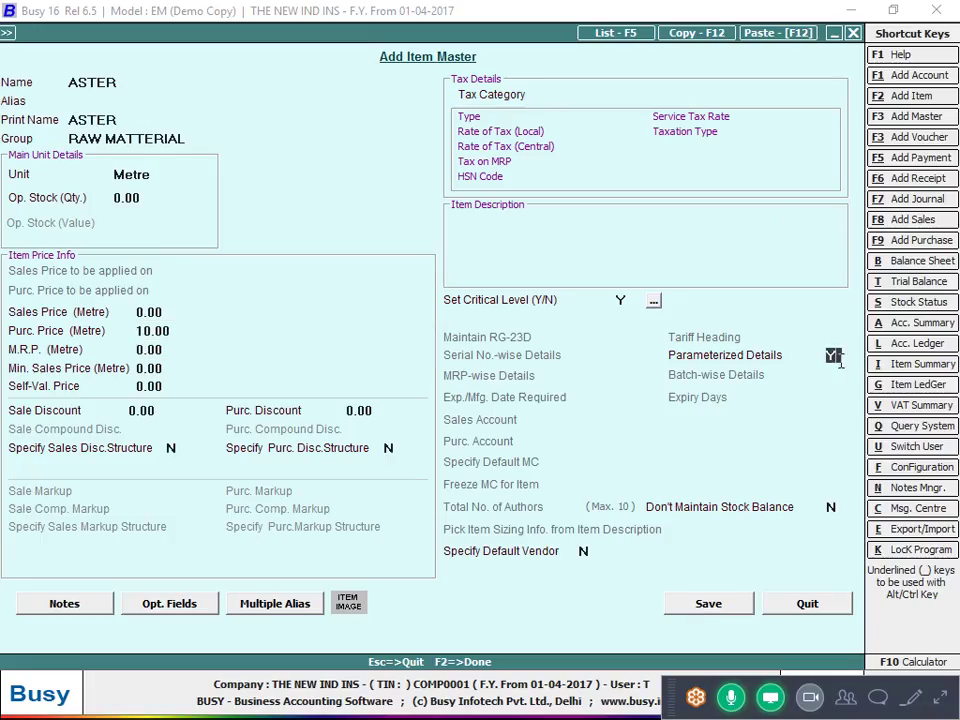
key("F2")
key("Return")
Check the bill and enter a quantity of 2000 Metre for ASTER on the second voucher line
key("alt+Tab")
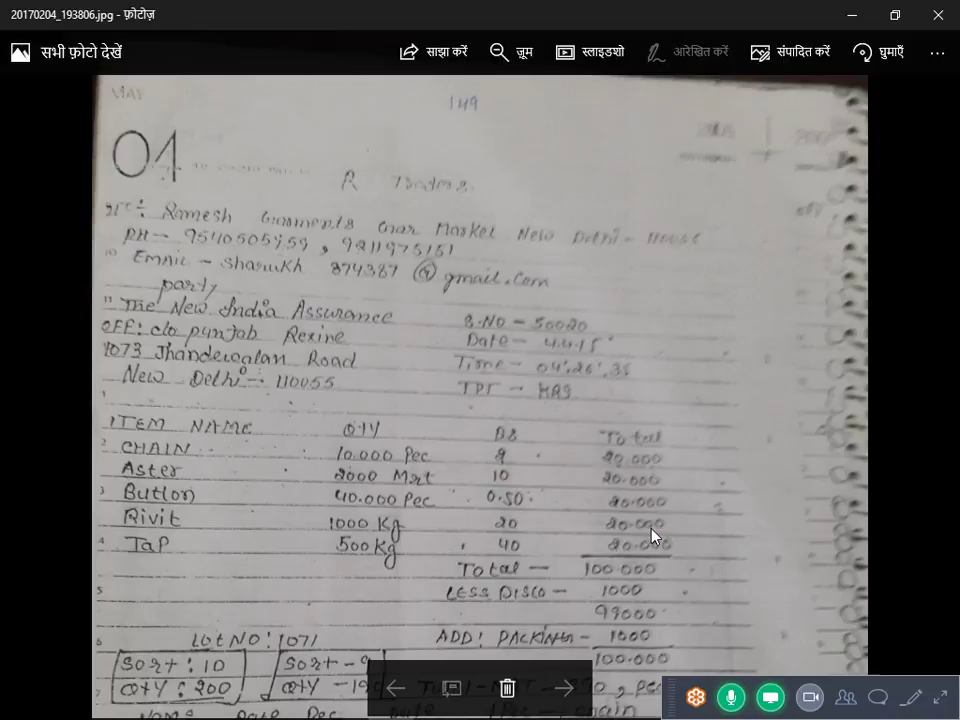
key("alt+Tab")
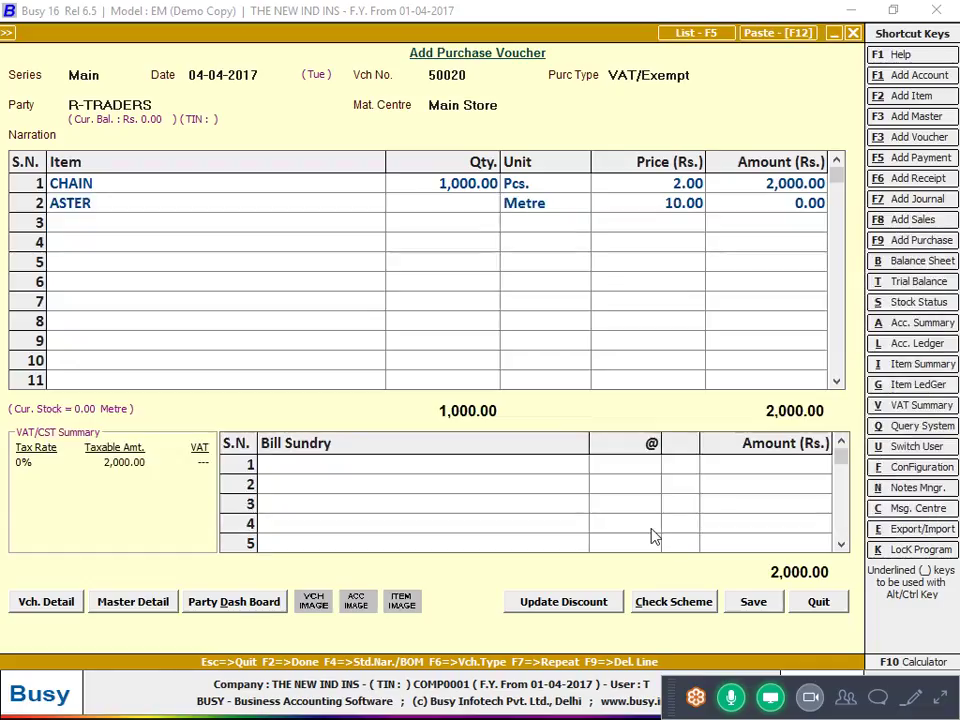
key("alt+Tab")
key("alt+Tab")
type("2000")
key("Return")
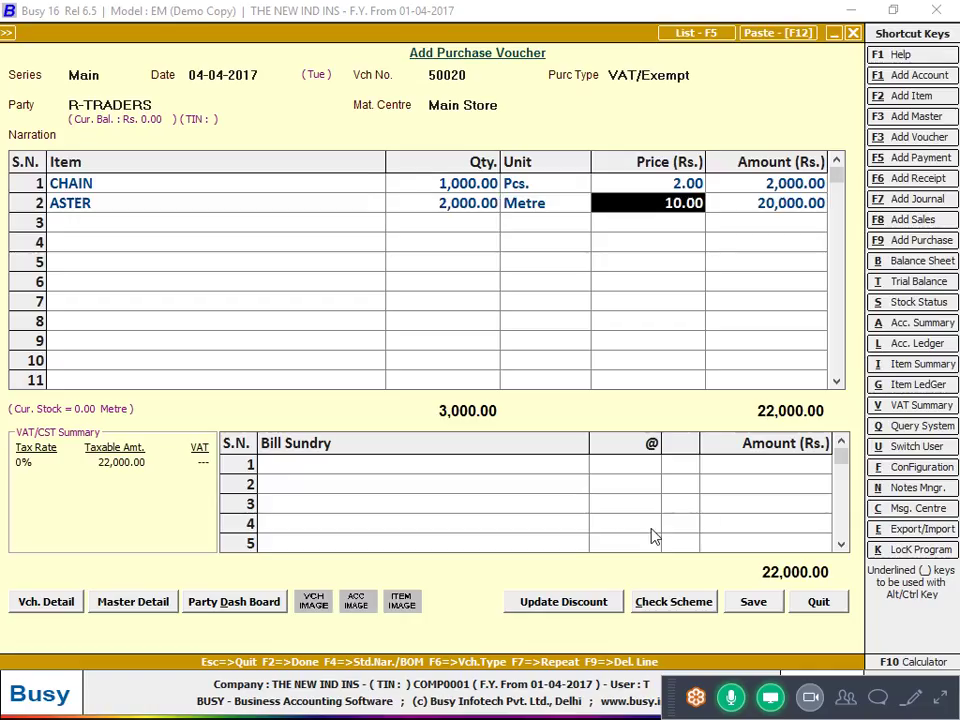
key("Return")
key("Return")
Consult the bill and add a new item named BUTTON in the RAW MATTERIAL group with unit Pcs
key("alt+Tab")
key("alt+Tab")
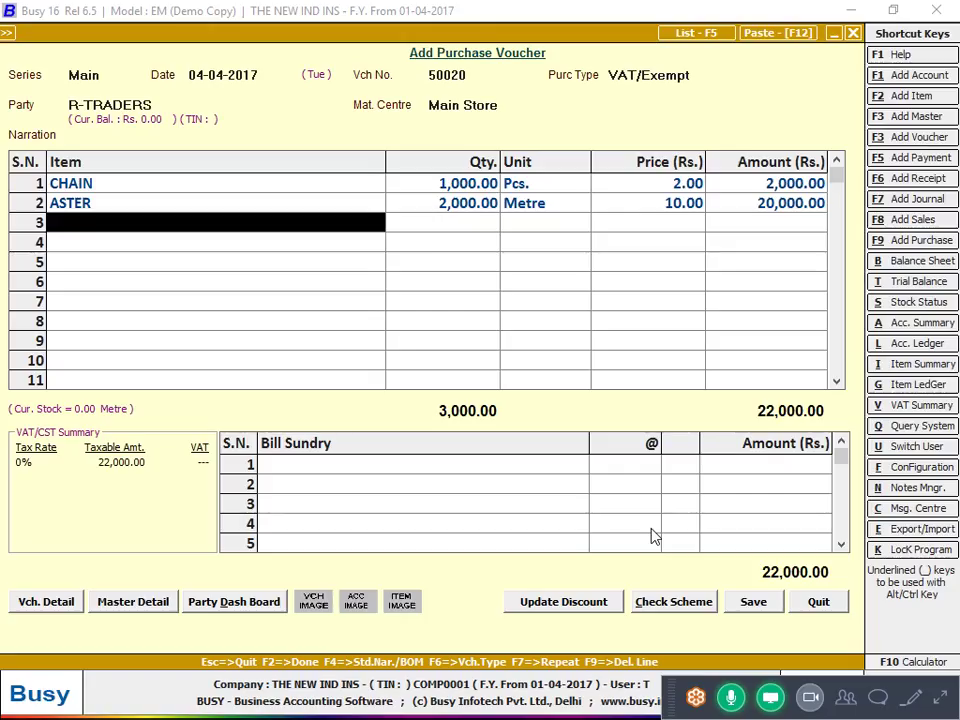
key("alt+F2")
type("BUTTO")
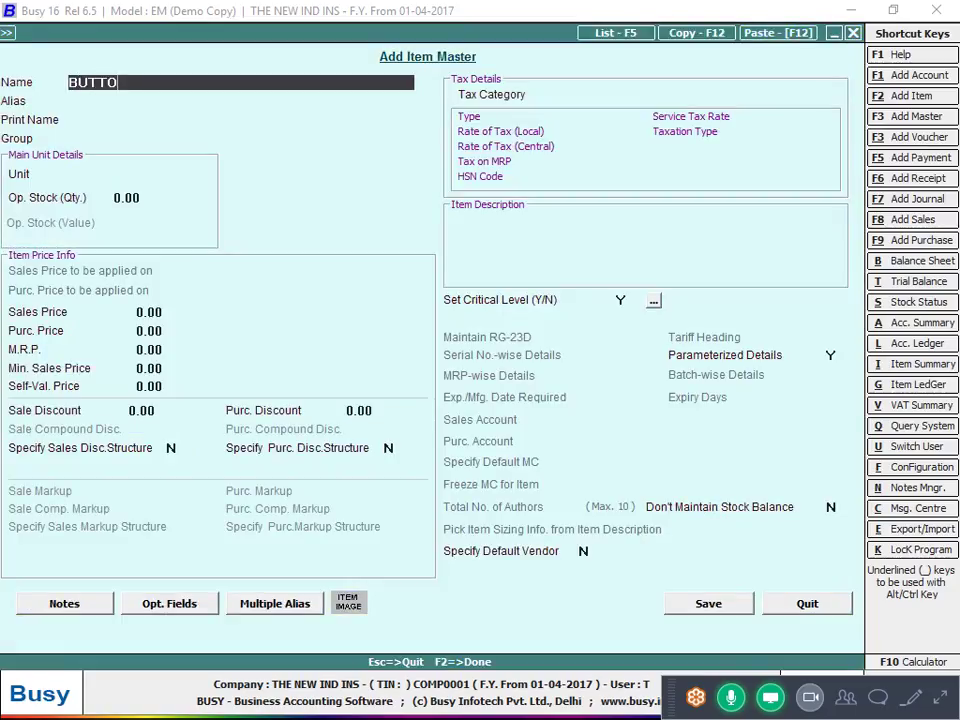
type("N")
key("Return")
key("Return")
key("Return")
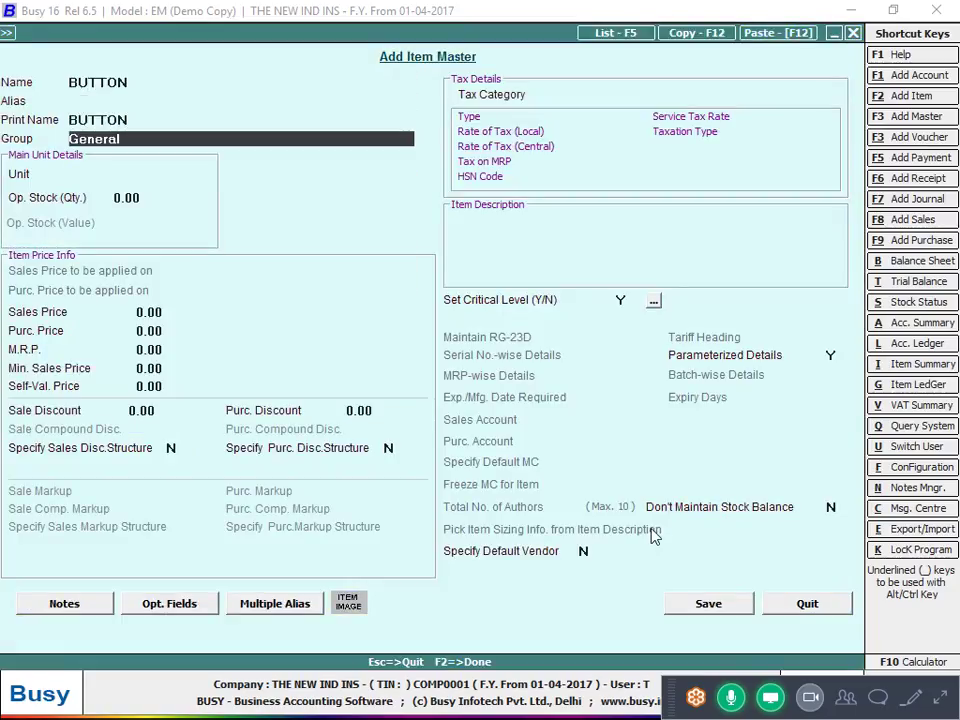
type("R")
key("Return")
type("P")
key("Return")
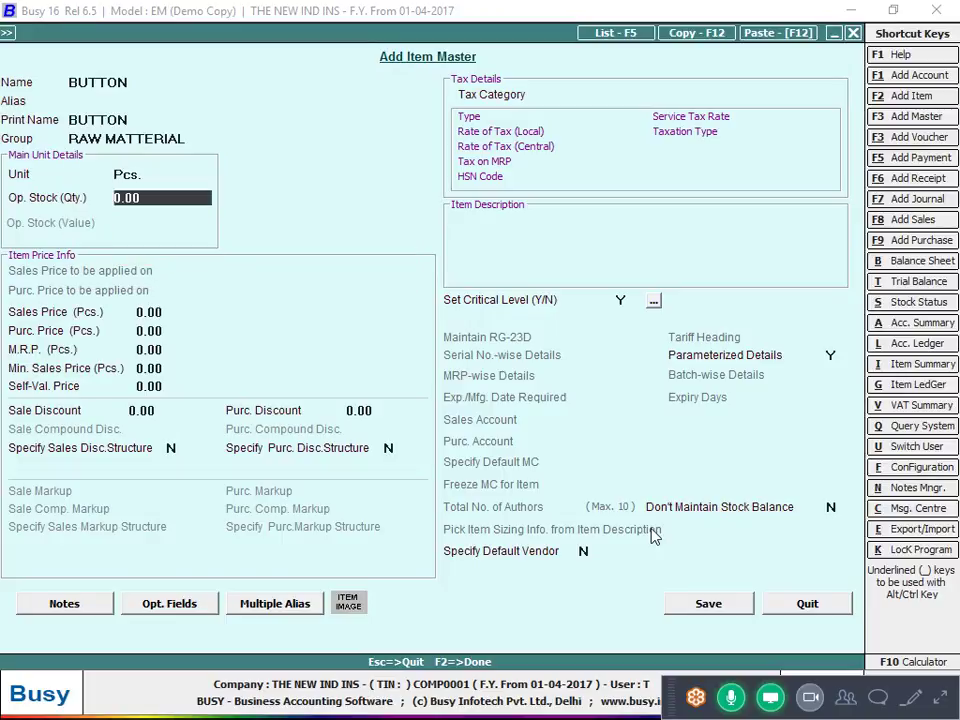
Set BUTTON's purchase price to 0.50, switch parameterized details to N and save the item
key("Return")
key("Return")
type("0")
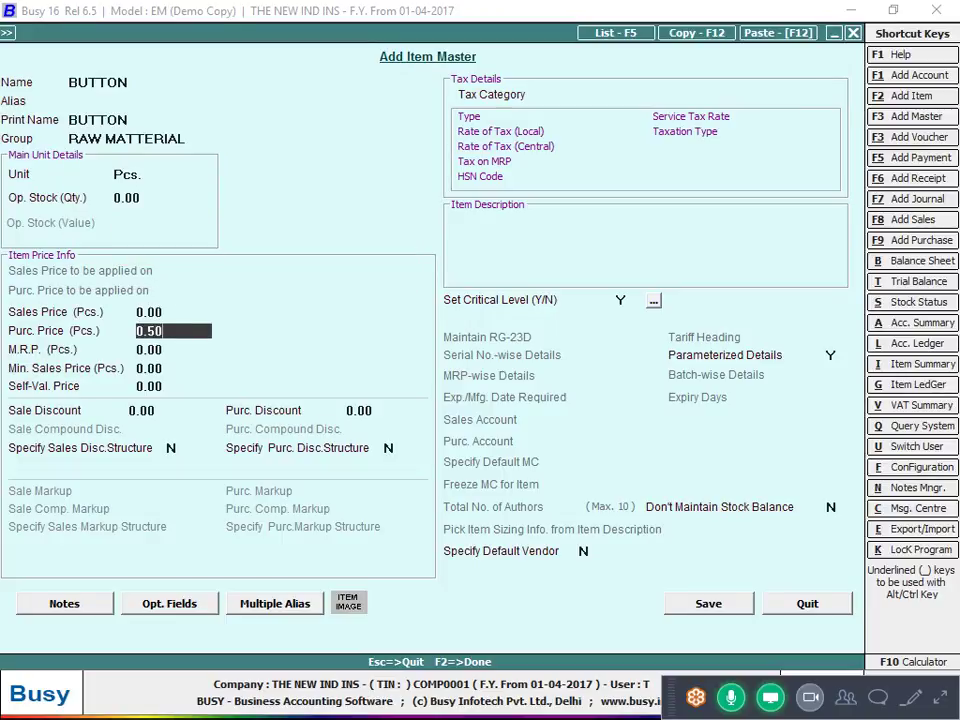
type(".50")
key("Return")
type("N")
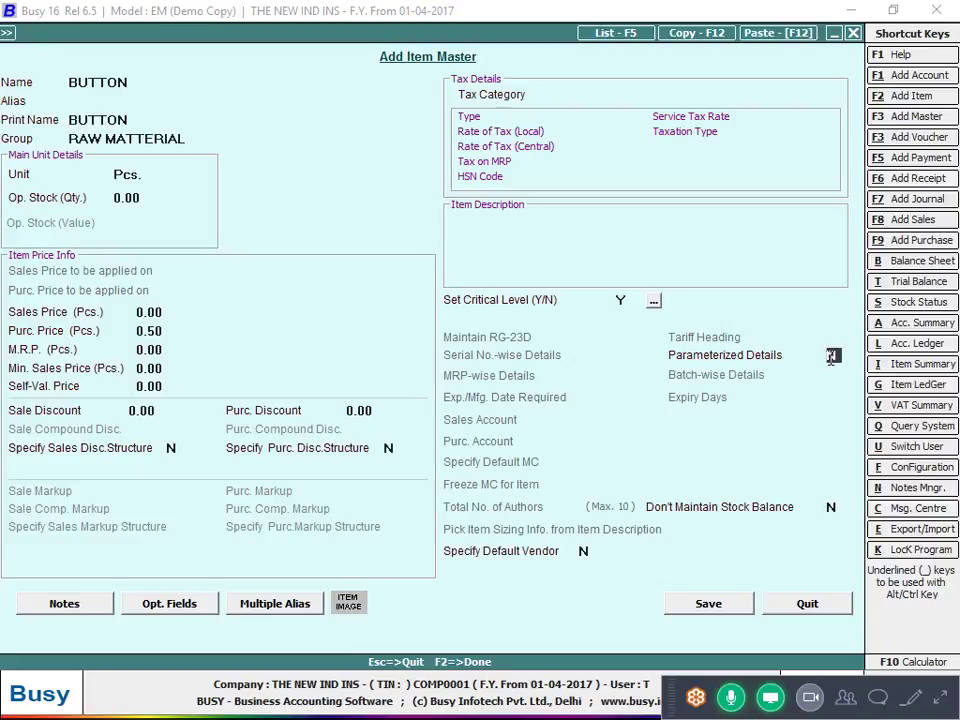
left_click(708, 603)
key("Return")
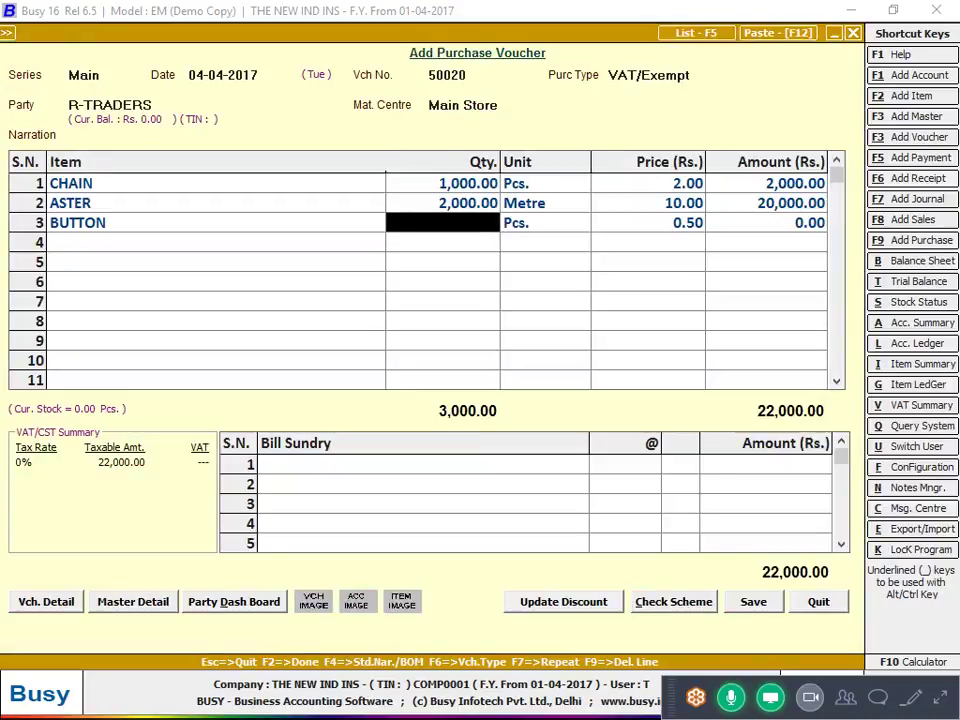
Enter a quantity of 40000 Pcs. for BUTTON on the third voucher line
type("40000")
key("Return")
key("Return")
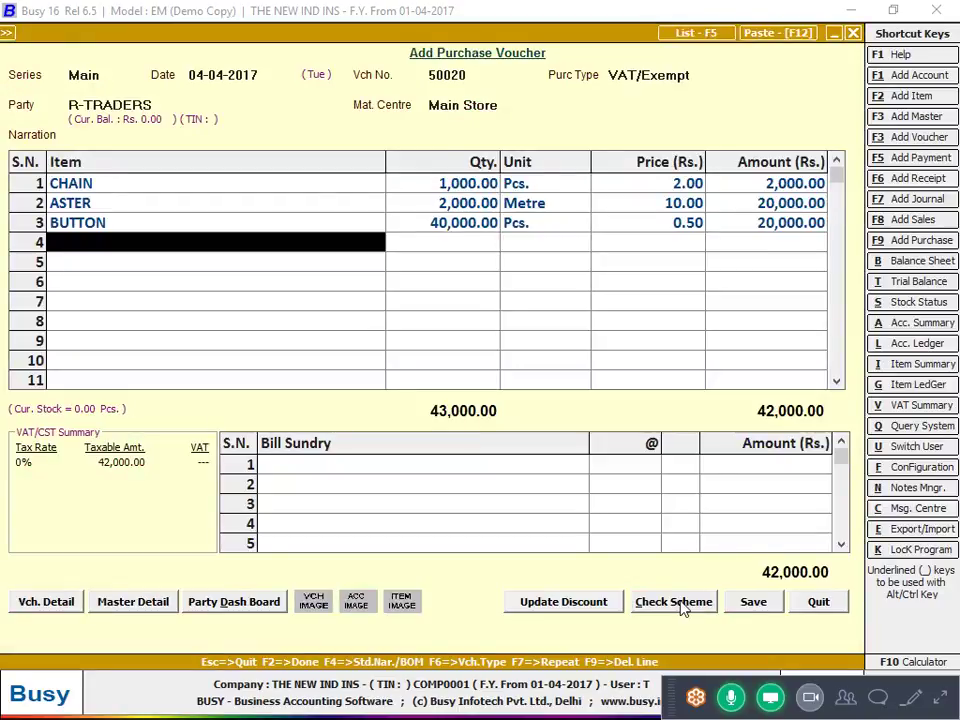
Consult the bill and start a new item named RIVIT in the RAW MATTERIAL group
key("alt+Tab")
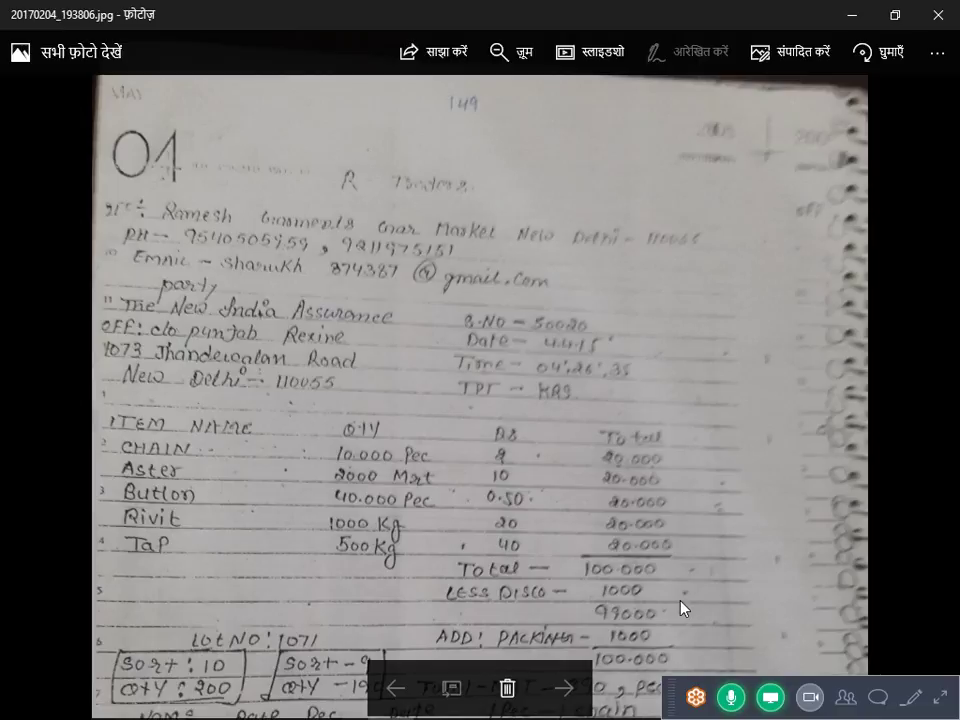
key("alt+Tab")
key("alt+F2")
type("RIVIT")
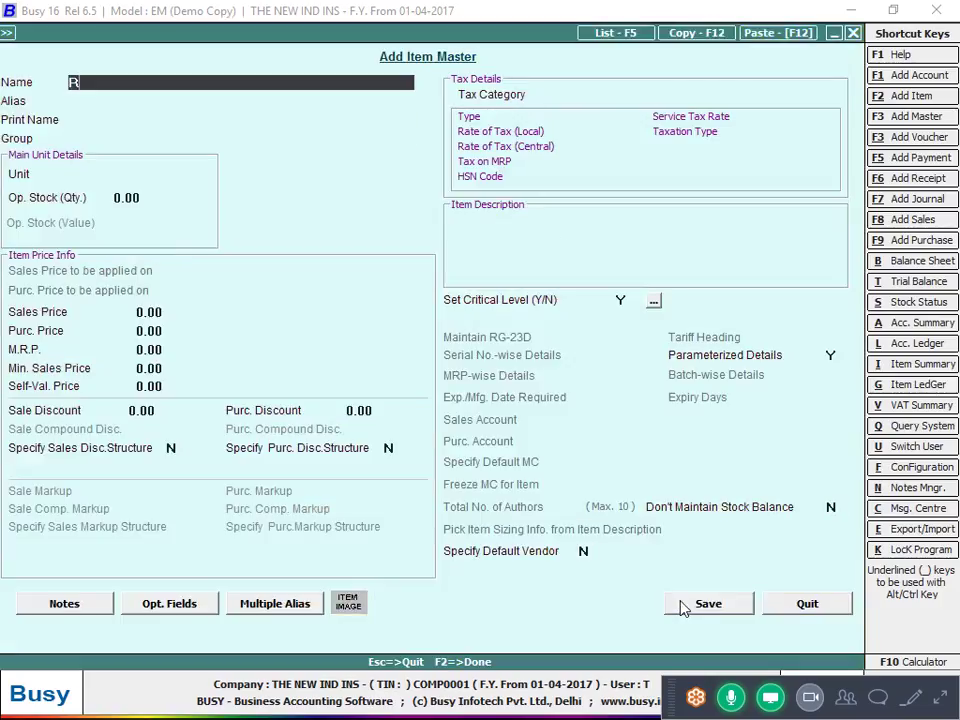
key("Return")
key("Return")
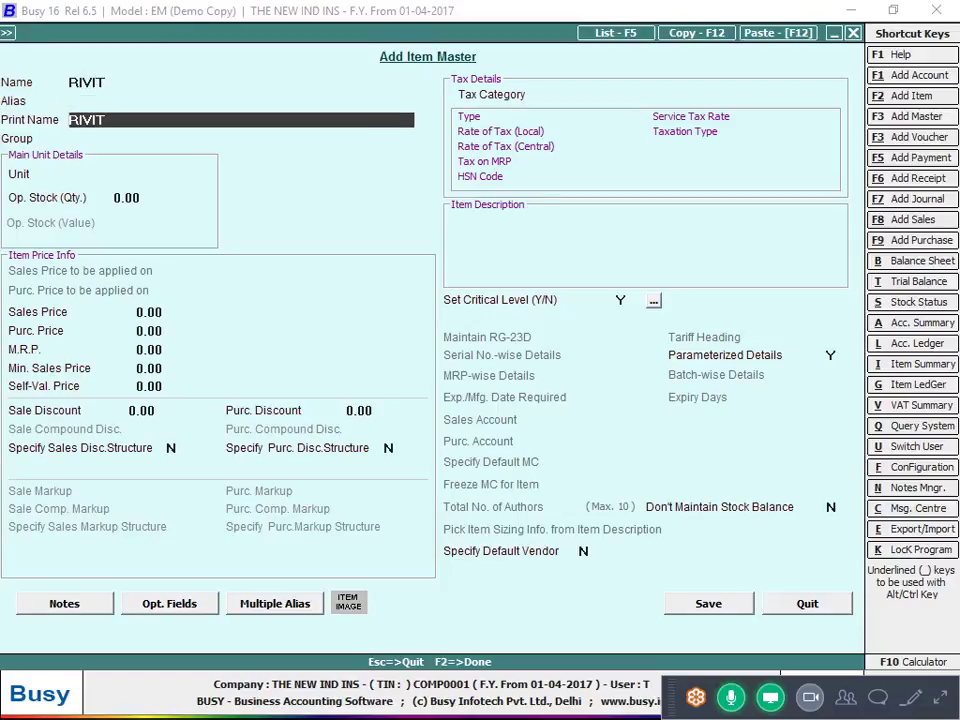
key("Return")
type("R")
key("Return")
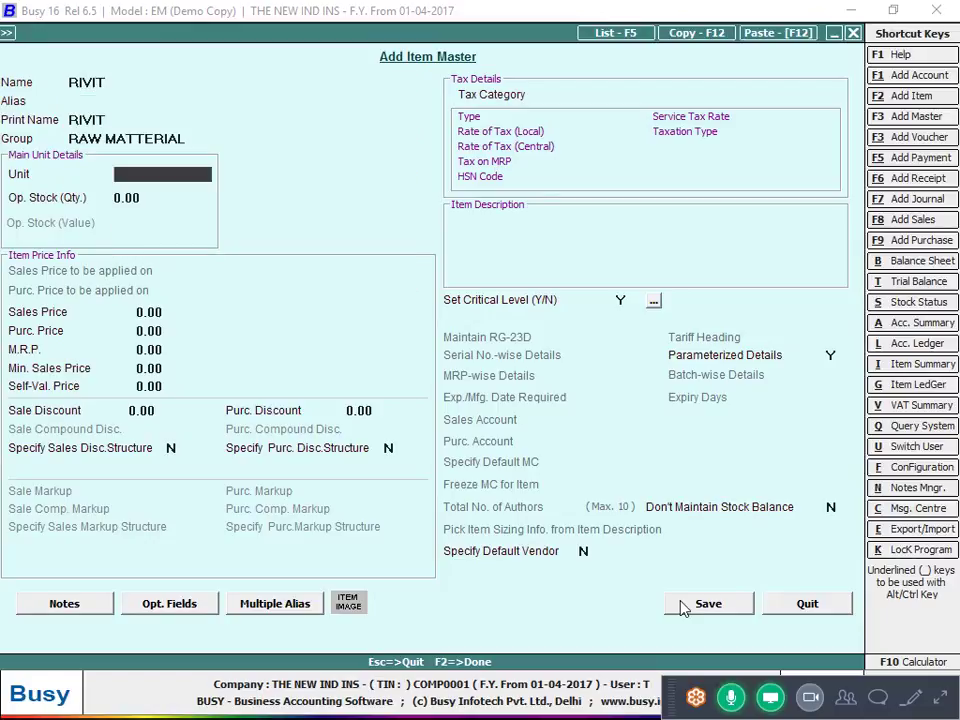
Set RIVIT's unit to Kgs. and, after consulting the bill, its purchase price to 20
type("K")
key("Return")
key("Return")
key("Return")
key("alt+Tab")
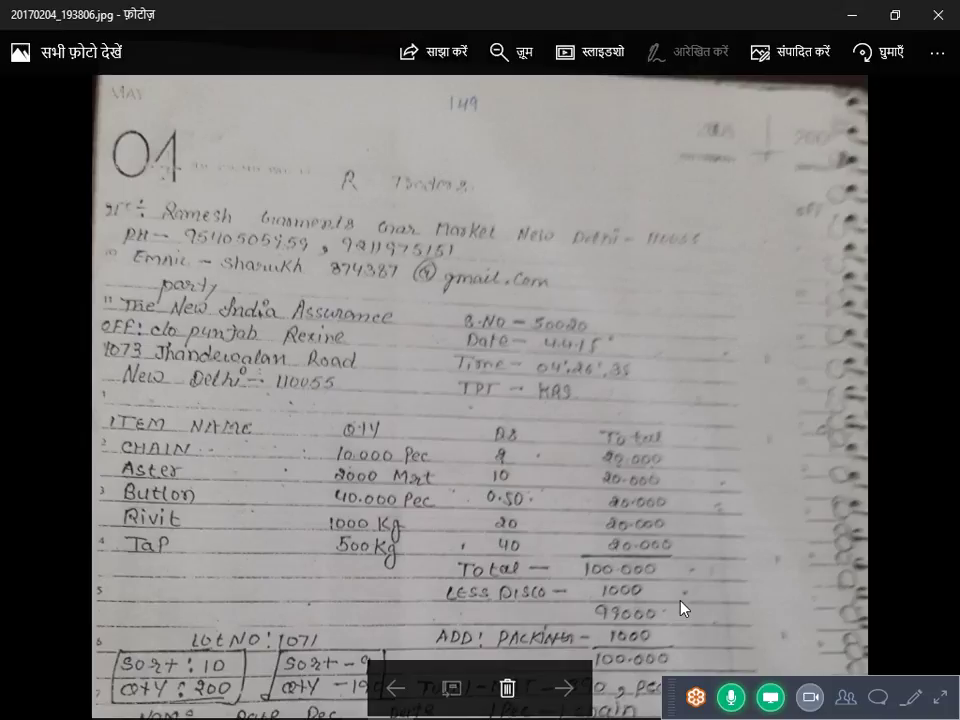
key("alt+Tab")
type("20")
key("Return")
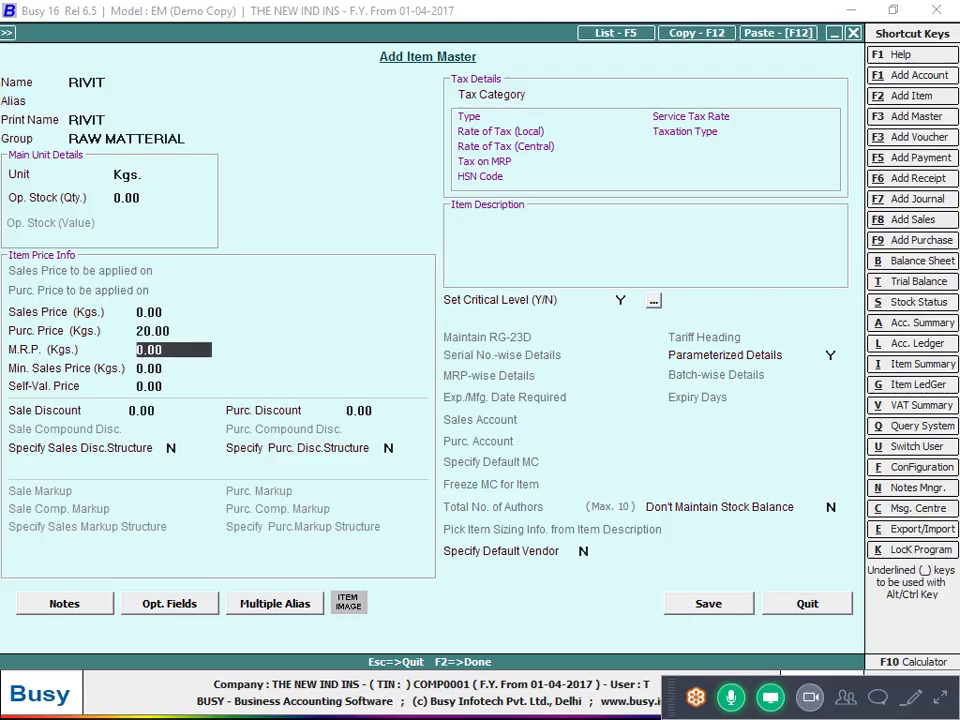
Switch RIVIT's parameterized details to N and save the item
key("Return")
key("Return")
key("Return")
key("Return")
key("Return")
key("Return")
key("Return")
key("Return")
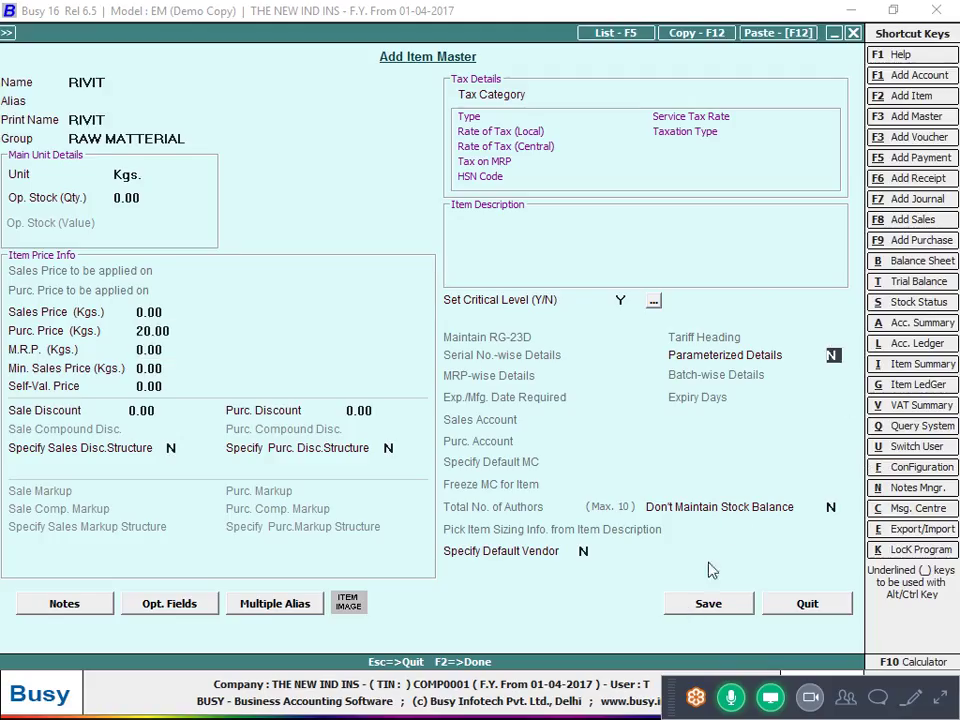
type("n")
left_click(733, 606)
Enter a quantity of 1000 Kgs. for RIVIT on the fourth voucher line
type("1000")
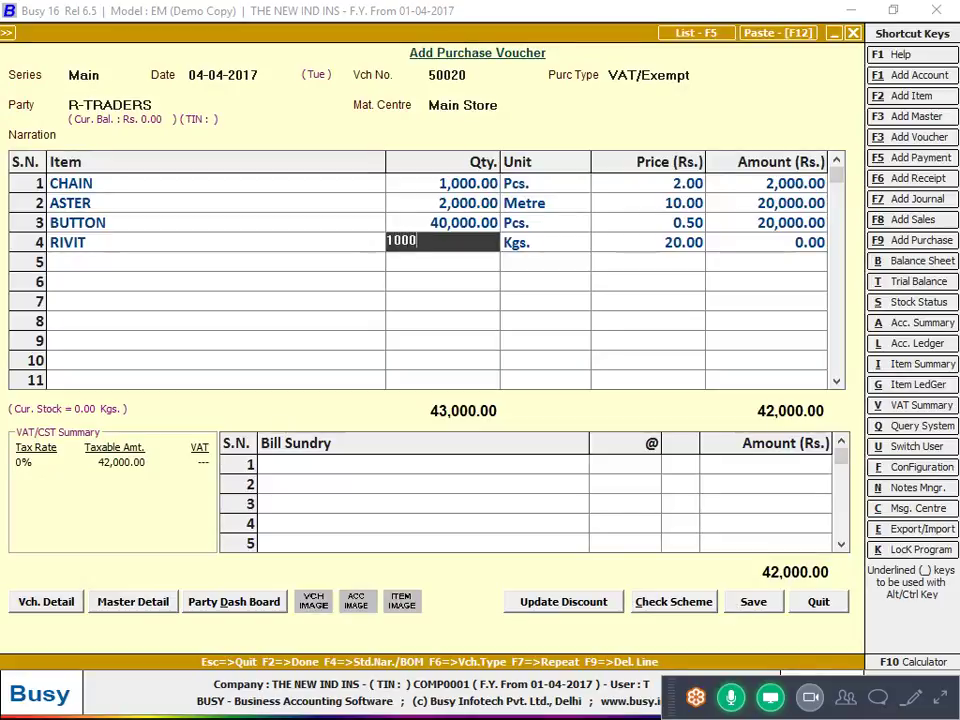
key("Return")
key("Return")
key("Return")
key("Return")
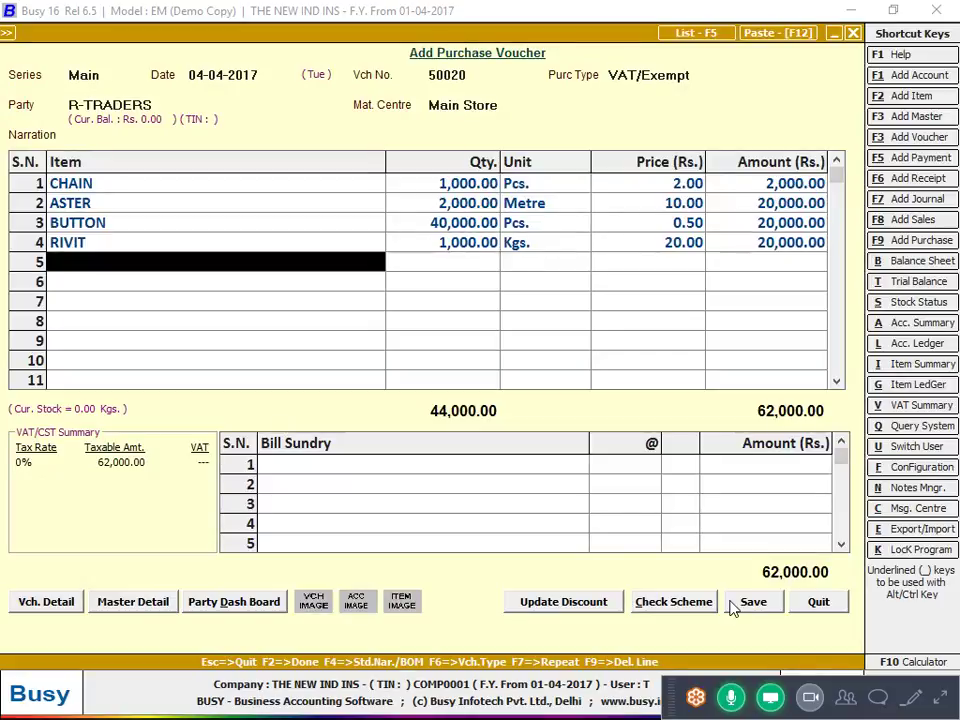
Check the bill and correct the CHAIN quantity on the first voucher line to 10000 Pcs
key("alt+Tab")
key("alt+Tab")
key("Up")
key("Up")
key("Up")
key("Up")
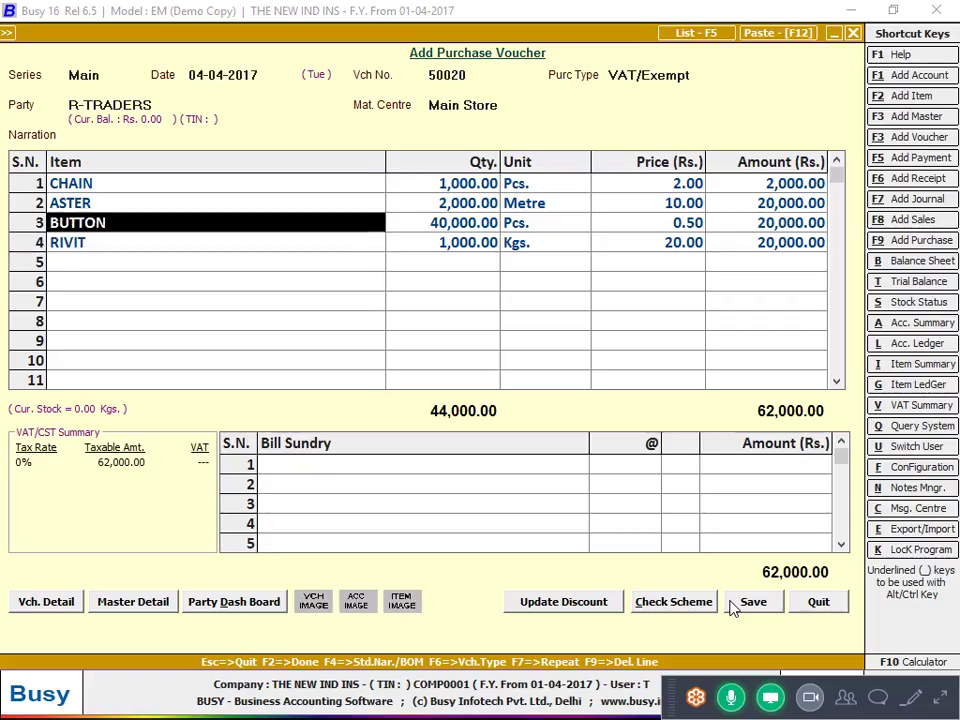
key("Return")
type("10000")
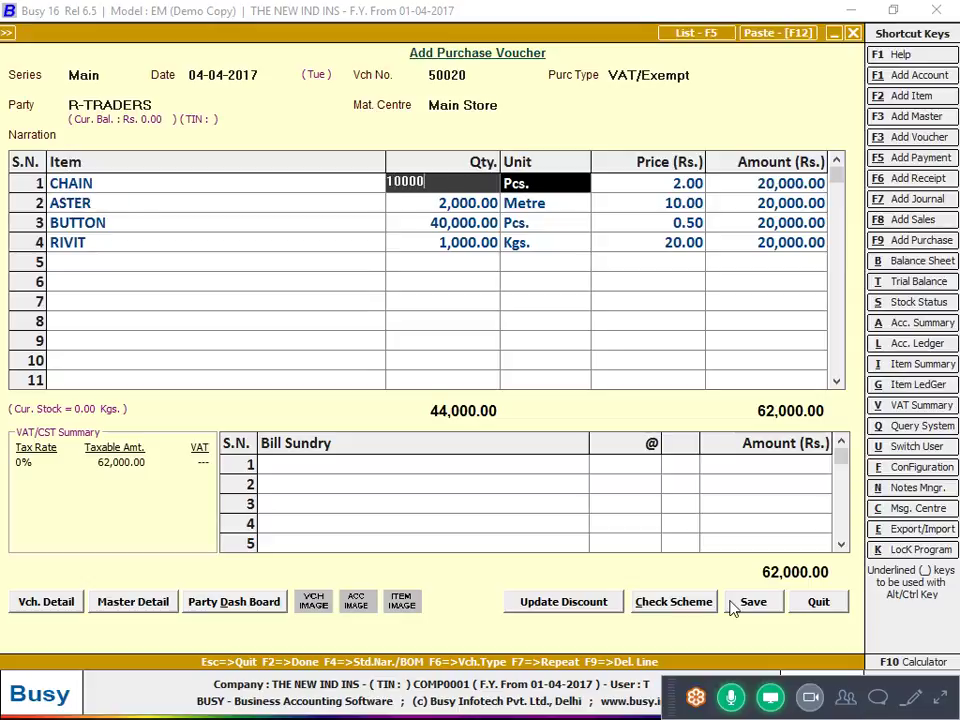
key("Return")
key("Return")
key("Return")
key("Down")
key("Down")
key("Down")
key("Down")
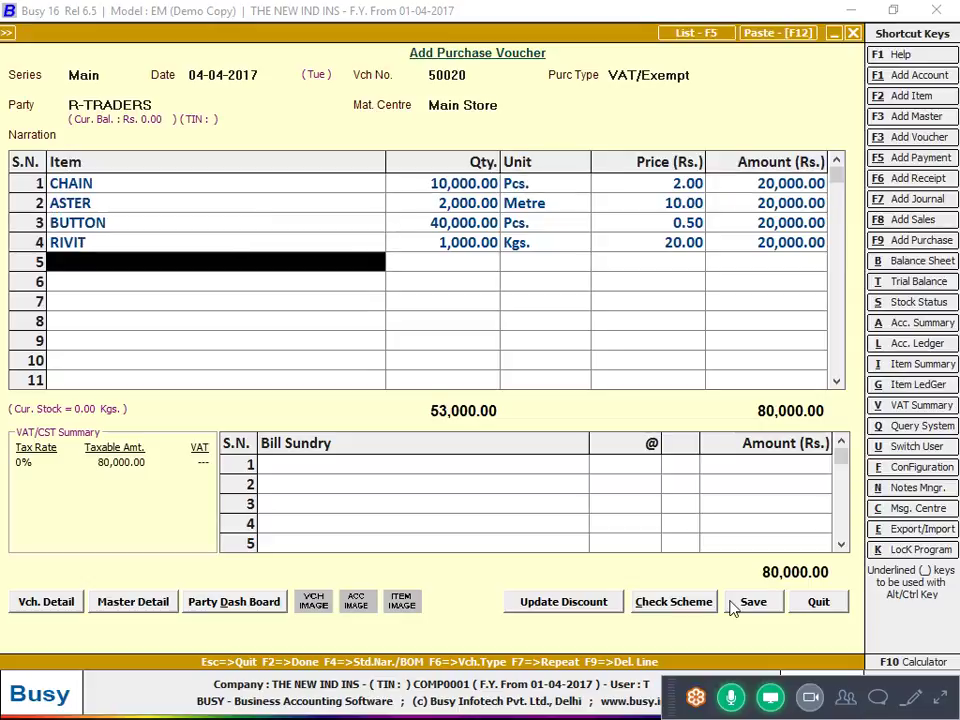
Start a new item named TAP for the fifth voucher line
type("AP")
key("Return")
key("Return")
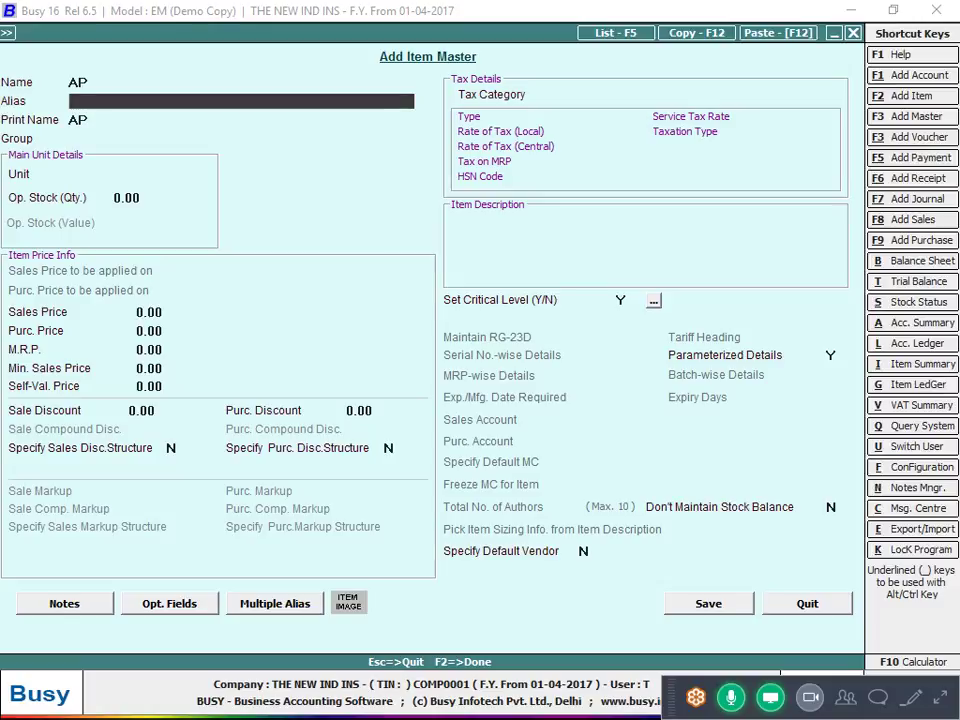
key("Return")
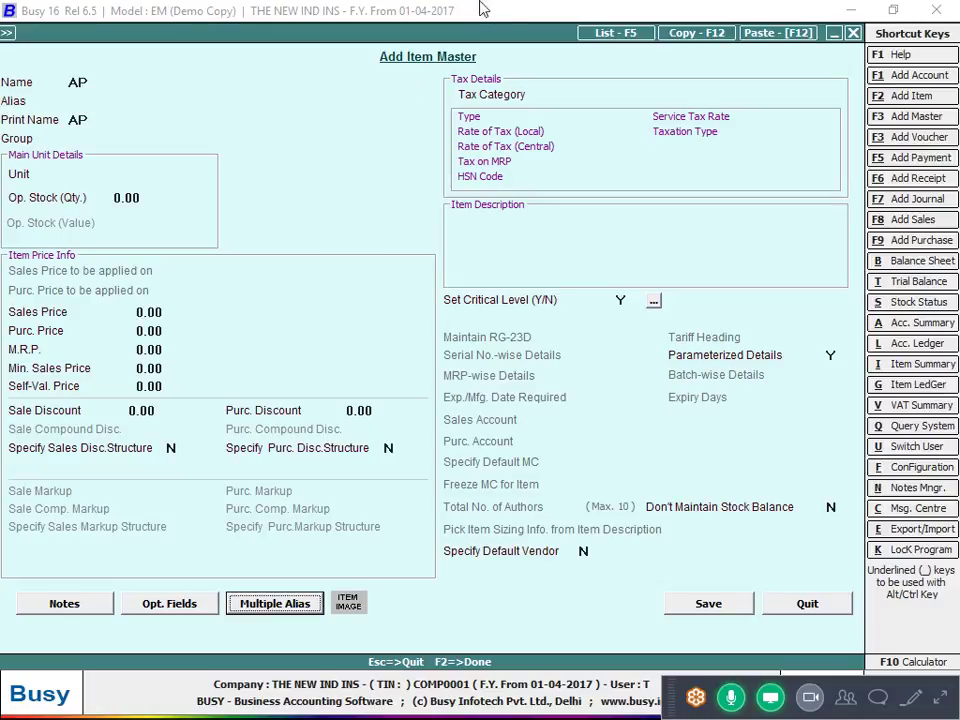
left_click(116, 84)
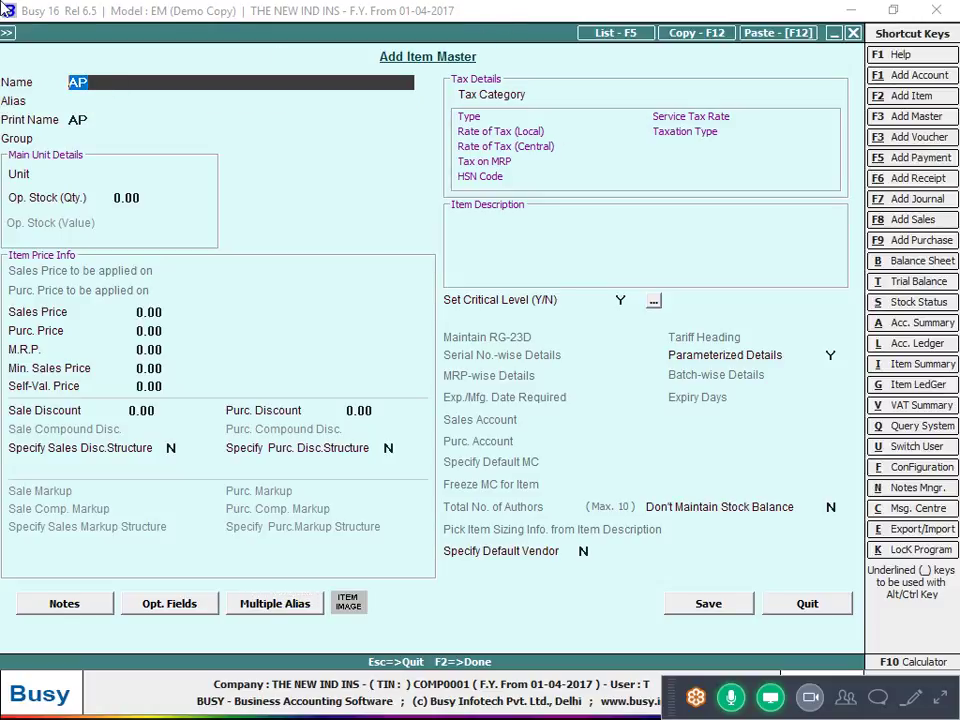
type("TA")
key("Return")
key("Return")
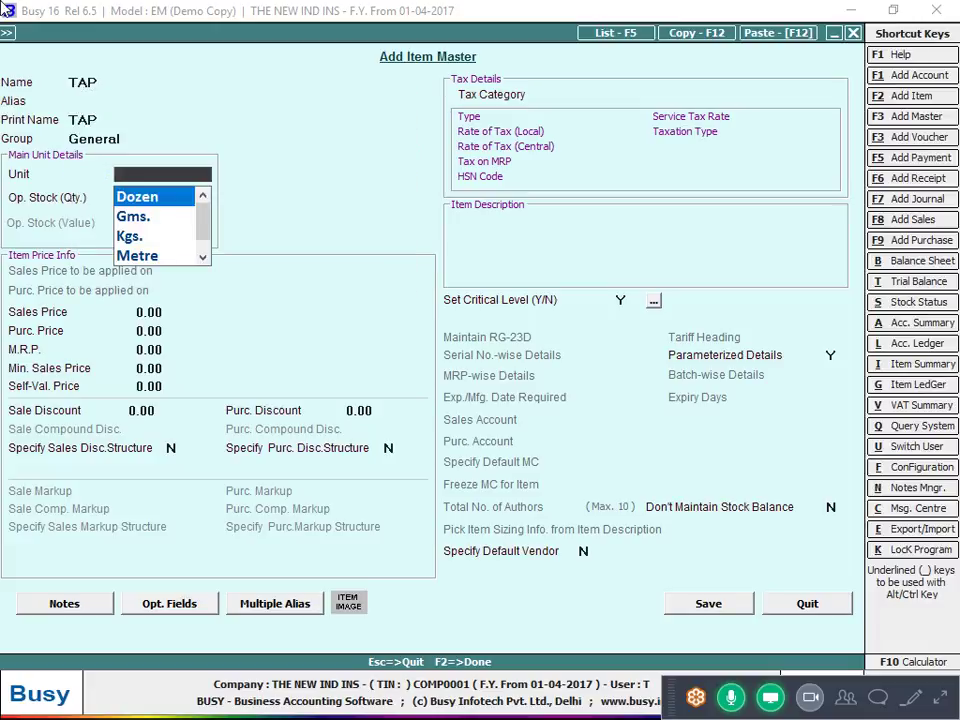
Assign TAP to the RAW MATTERIAL group with unit Kgs
type("E")
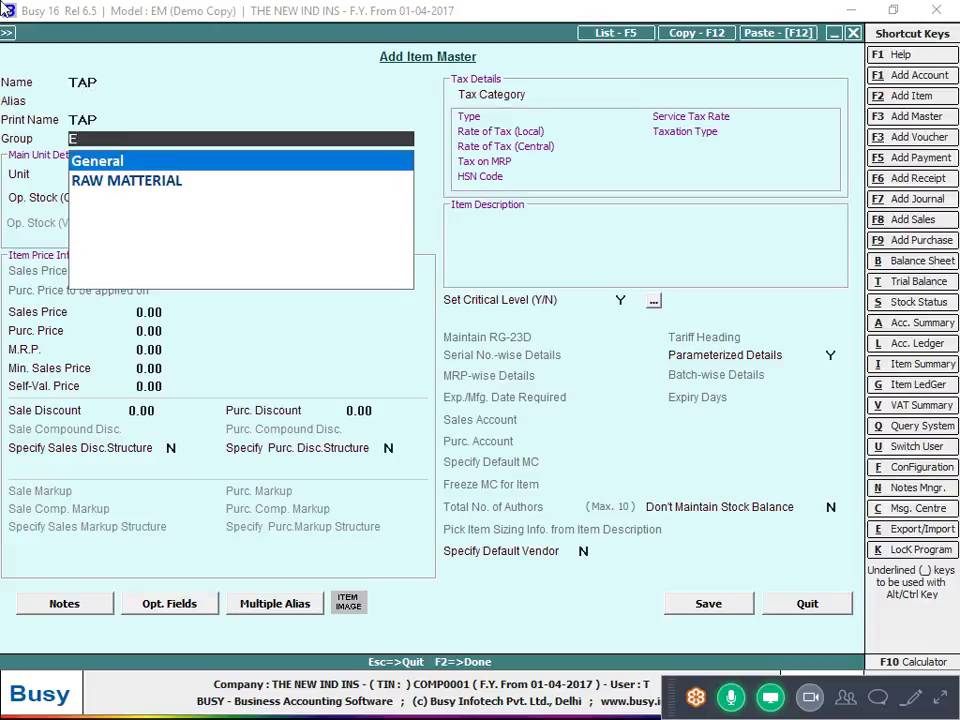
key("Down")
key("Return")
type("K")
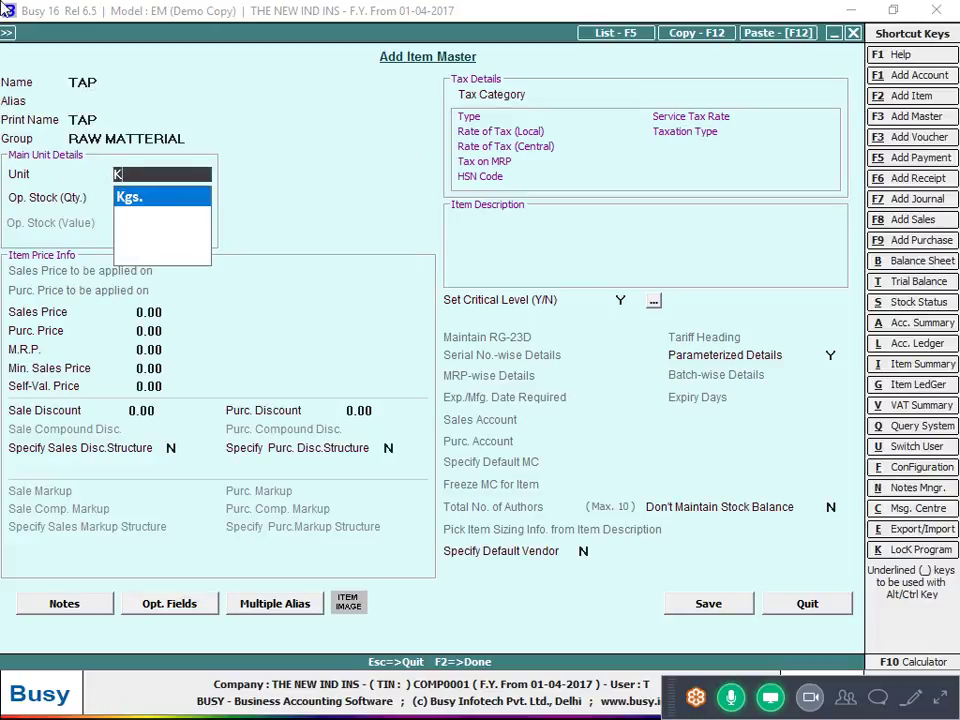
key("Return")
key("Return")
Set TAP's purchase price to 40 as on the bill, switch parameterized details to N and save the item
key("alt+Tab")
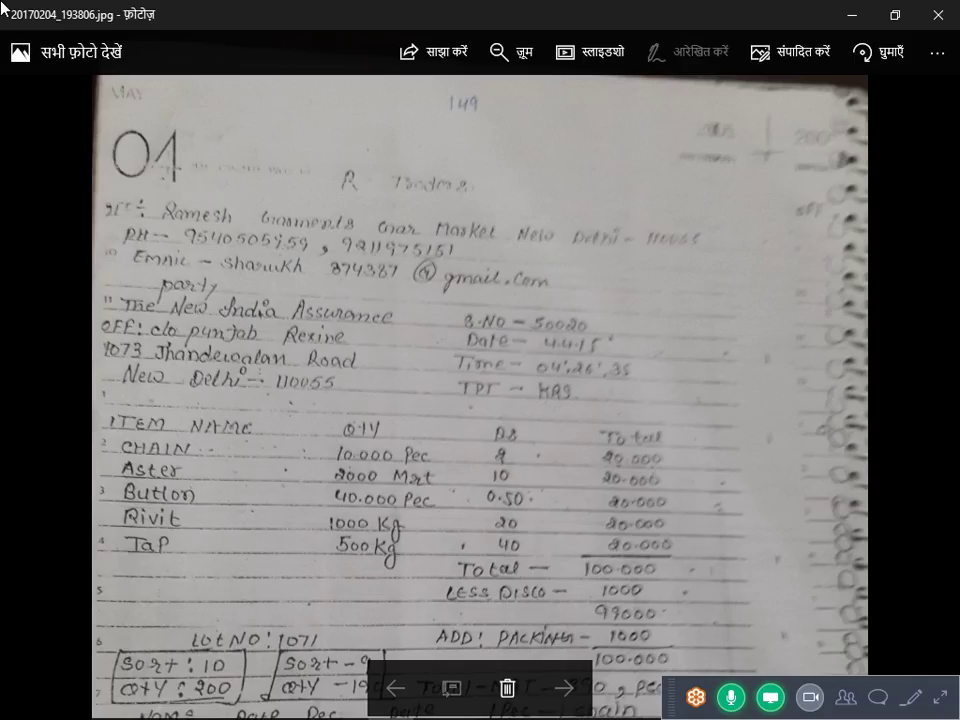
key("alt+Tab")
key("Return")
type("40")
key("Return")
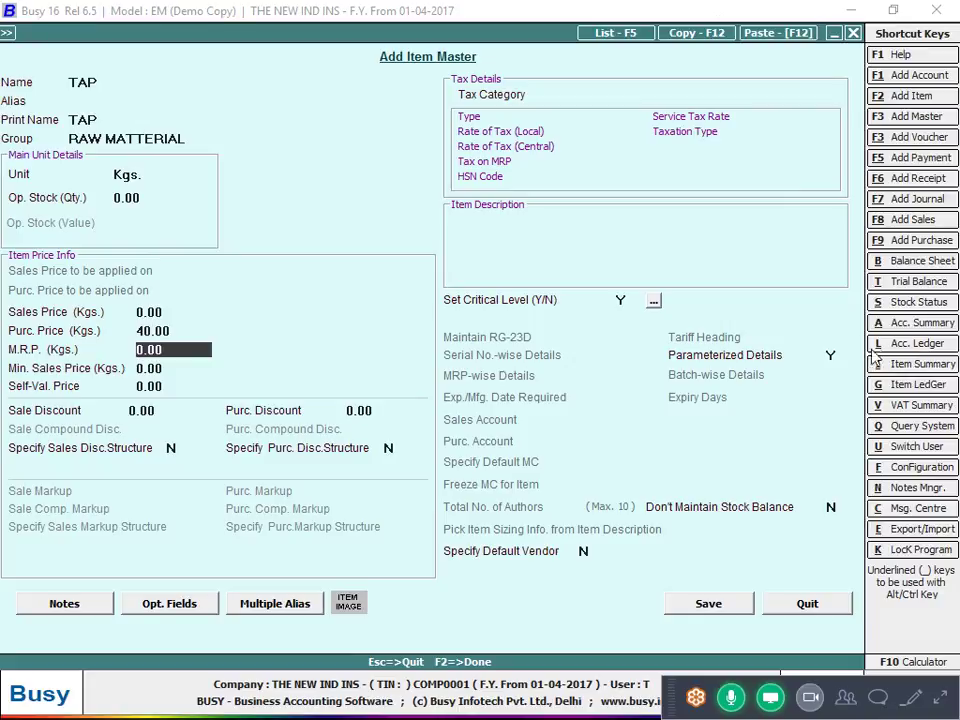
left_click(680, 604)
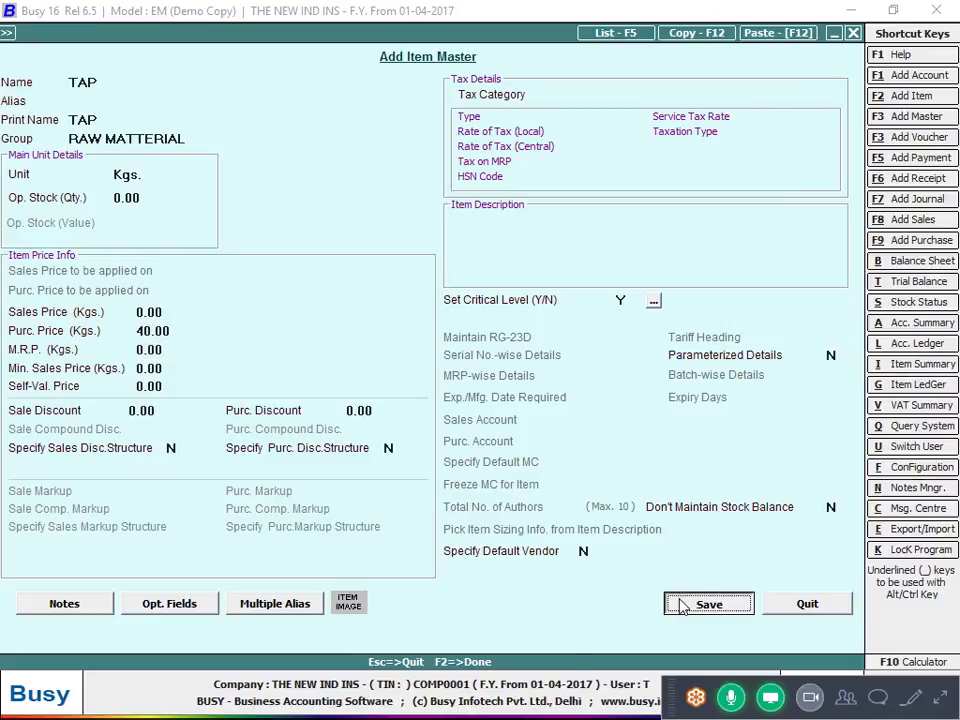
Select TAP on the fifth voucher line and enter the bill's quantity of 500 Kgs
key("Left")
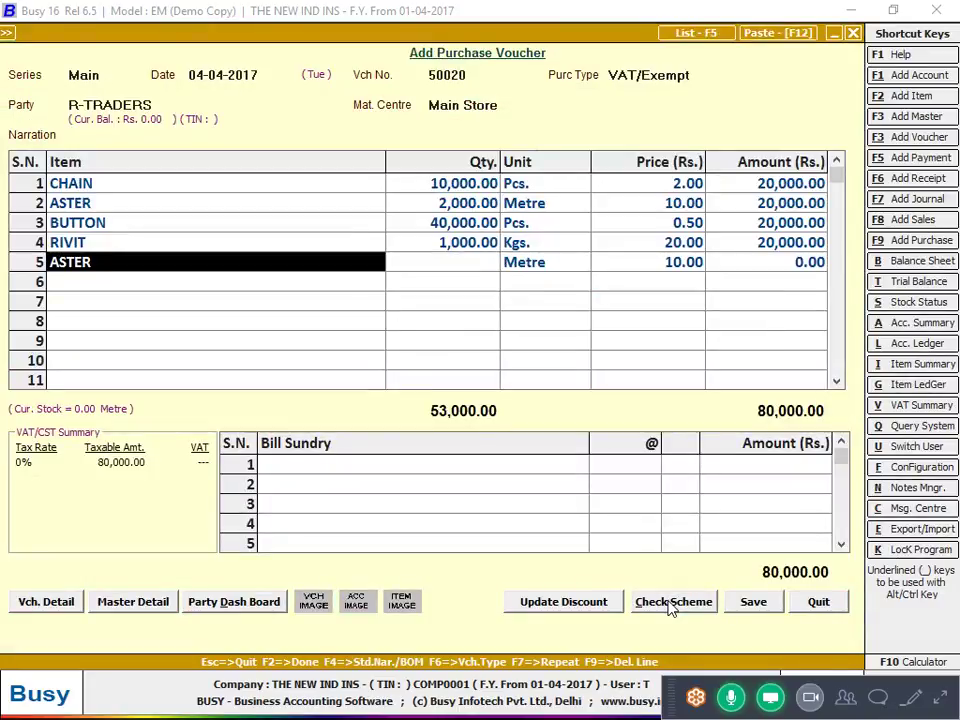
type("t")
key("Return")
key("alt+Tab")
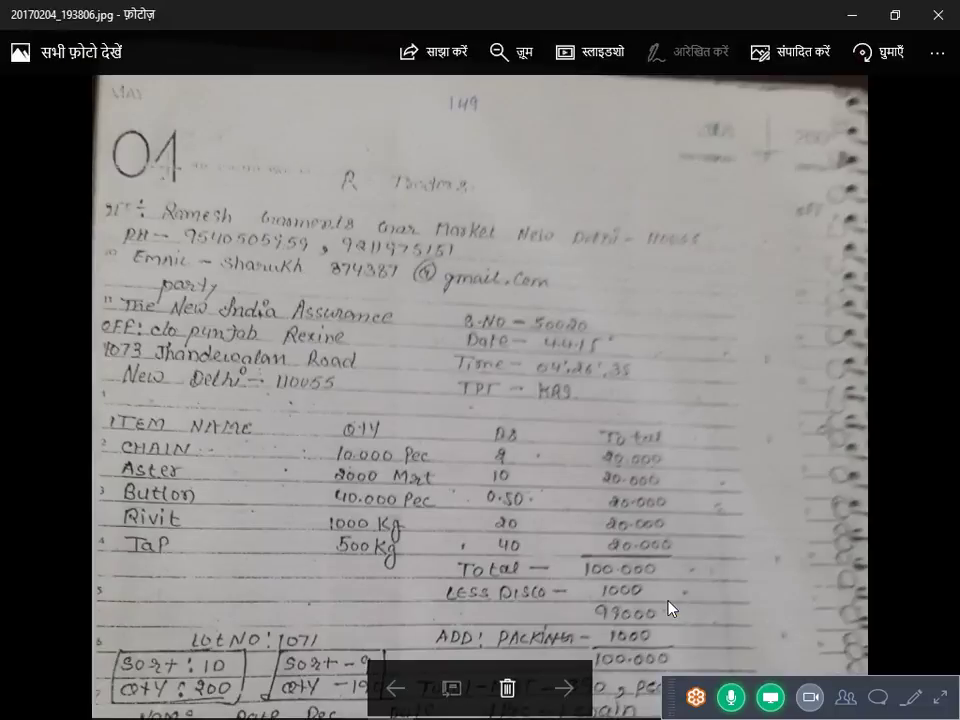
key("alt+Tab")
type("500")
key("Return")
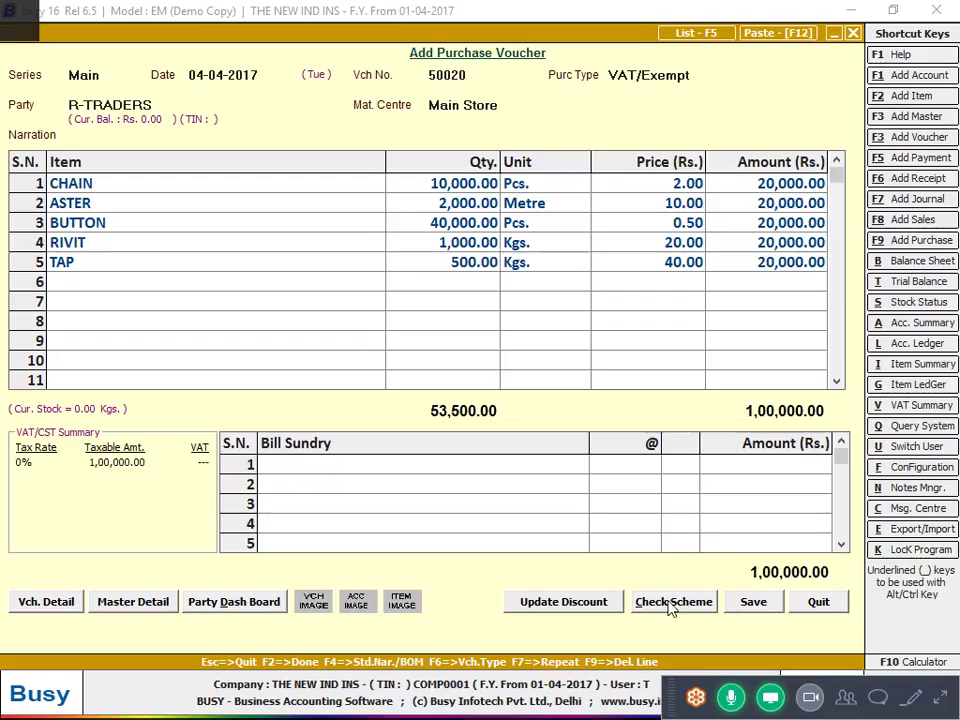
Consult the bill's deductions and add a Discount bill sundry of 1,000 to the voucher
key("alt+Tab")
scroll(612, 505, "down", 2)
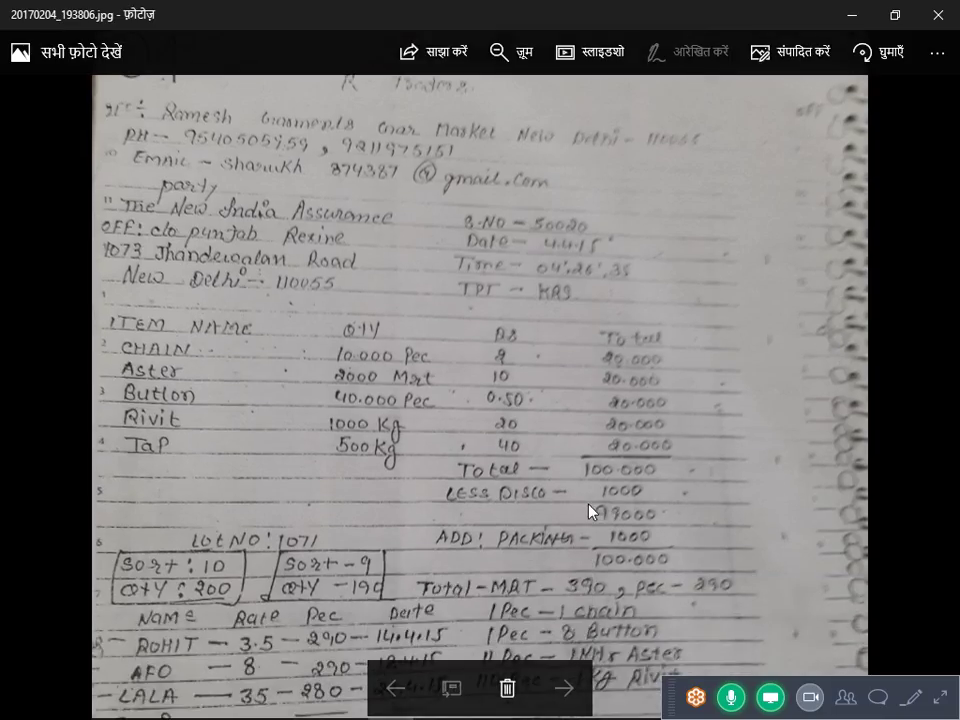
key("alt+Tab")
key("Return")
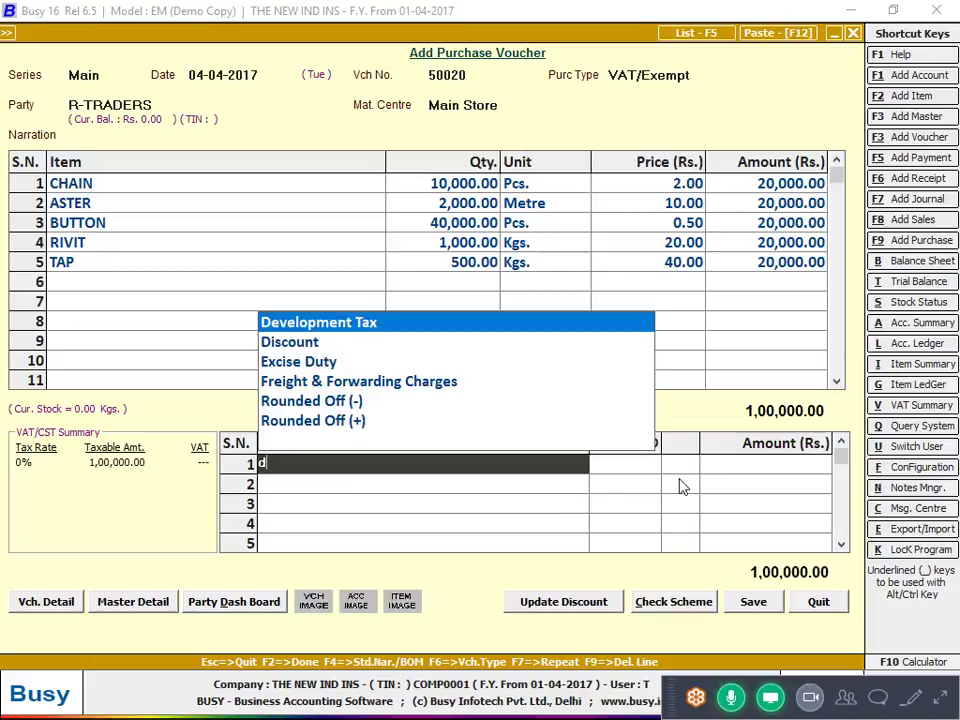
key("Down")
key("Return")
type("1,000")
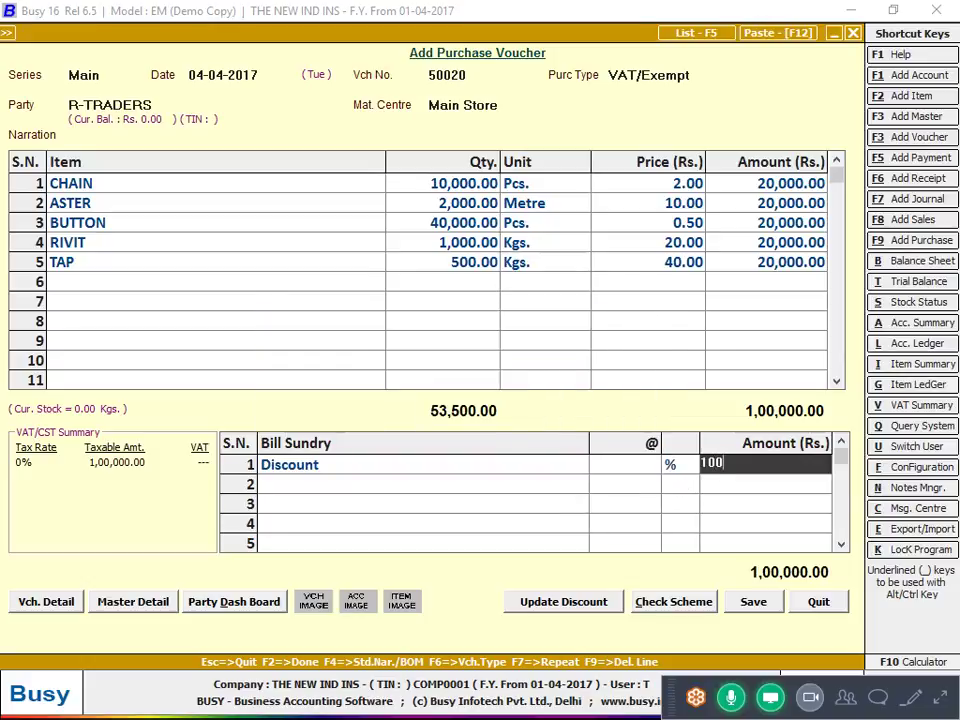
key("Return")
Consult the bill and start a new bill sundry named PACKING with type Additive and nature Others
key("alt+Tab")
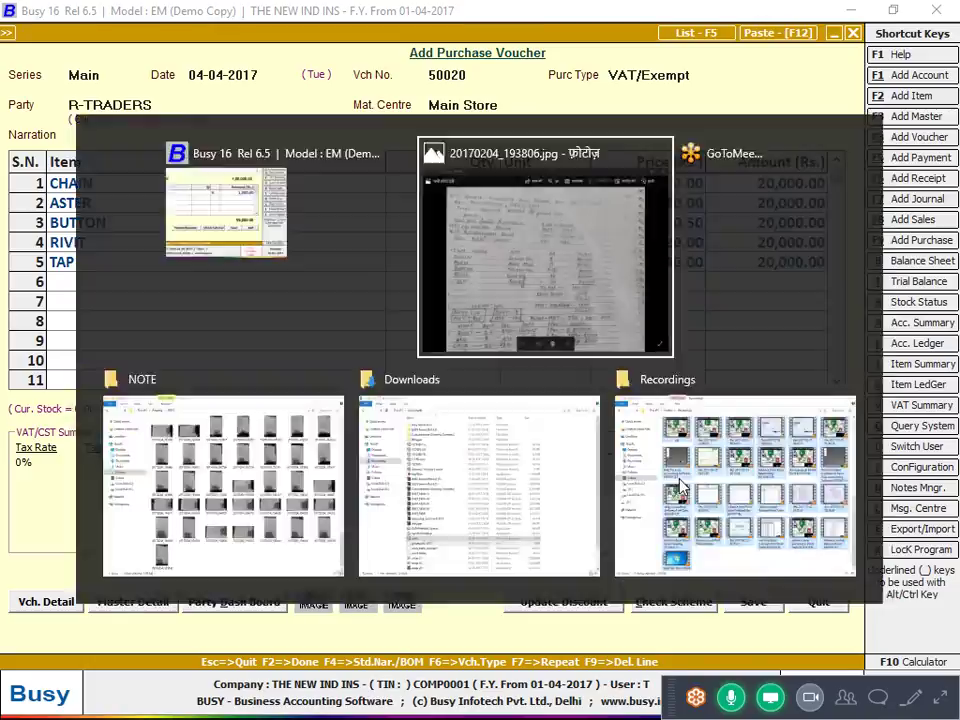
key("alt+Tab")
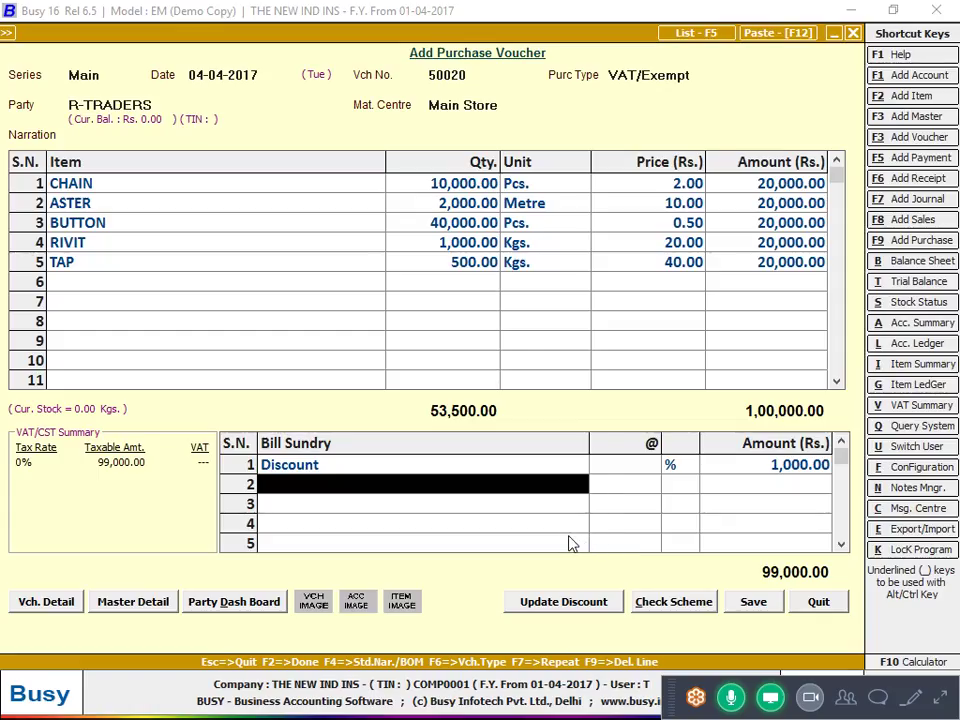
key("F3")
type("PACK")
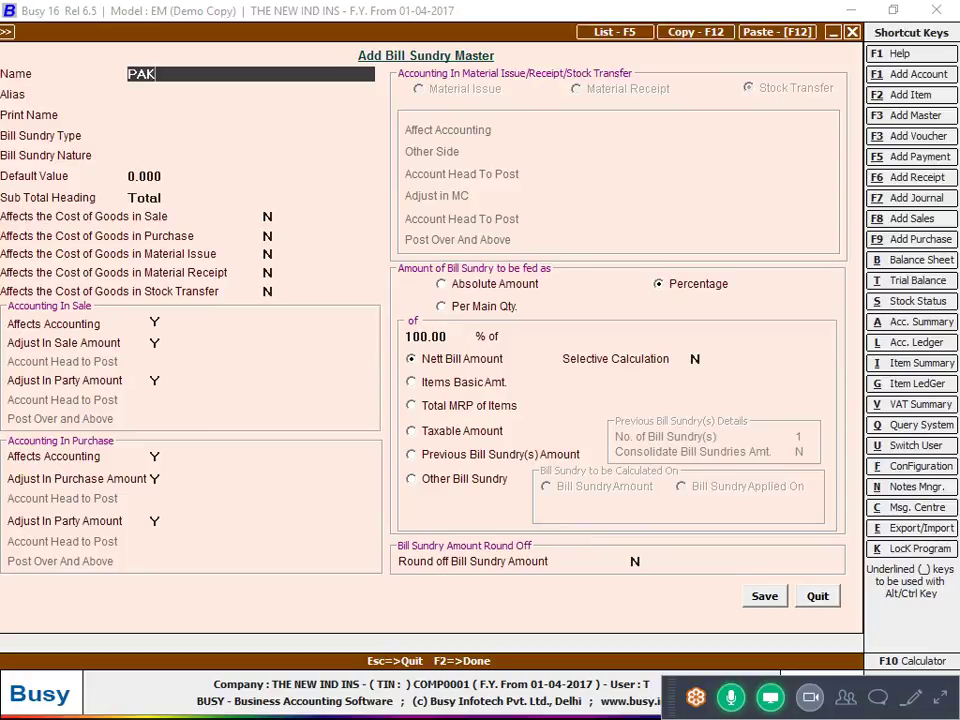
type("ING")
key("Return")
key("Return")
key("Return")
key("Return")
key("Return")
key("Return")
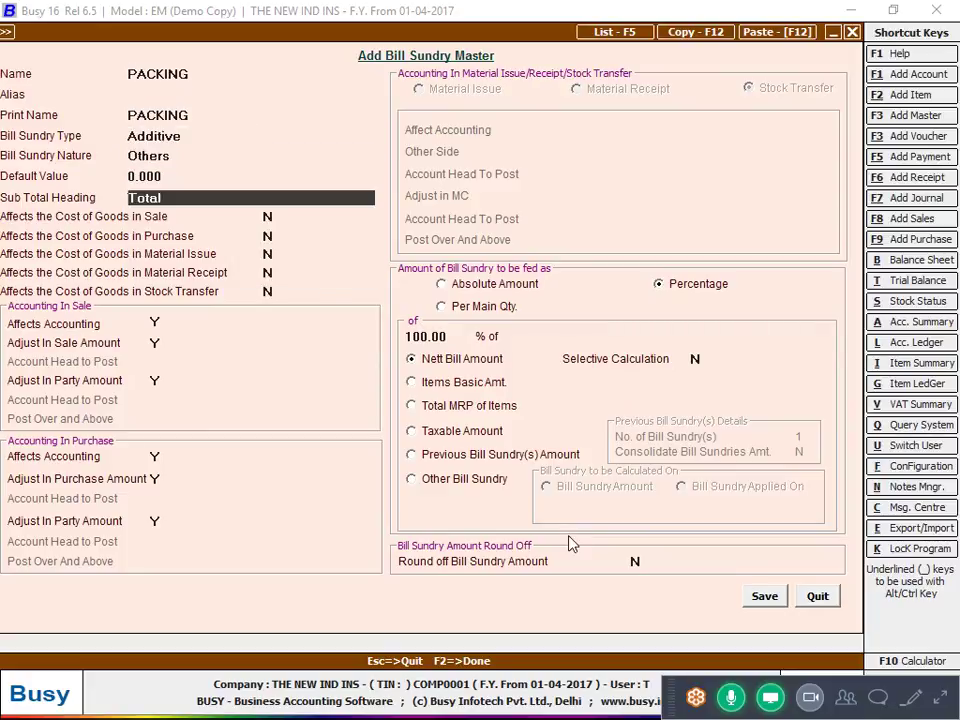
Keep PACKING's nature as Others, have it fed as an Absolute Amount and save the bill sundry
left_click(201, 137)
left_click(182, 156)
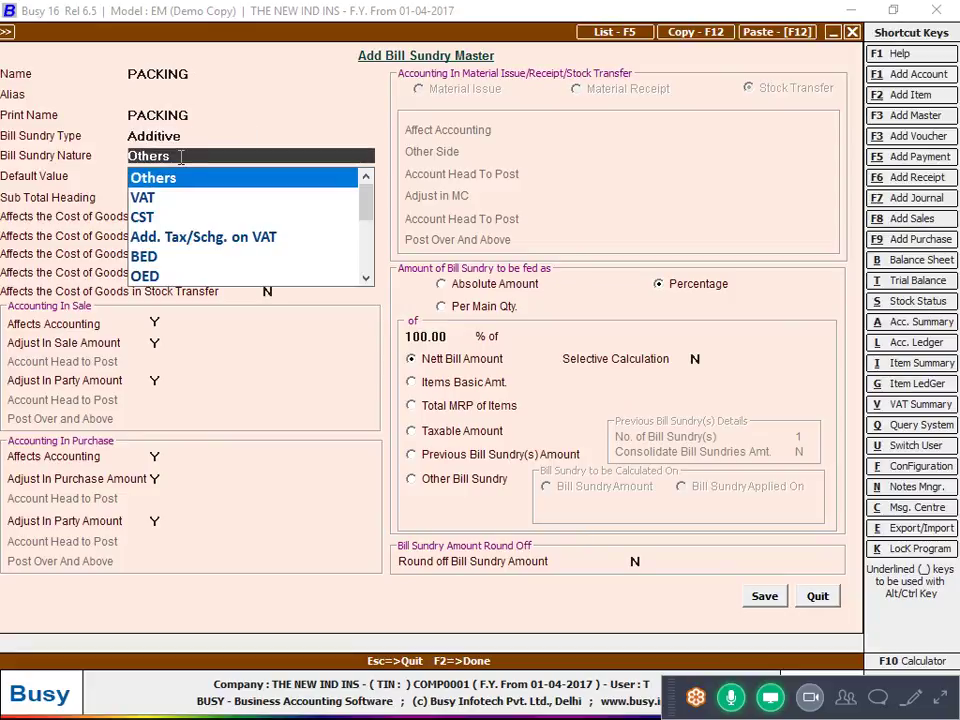
left_click(166, 178)
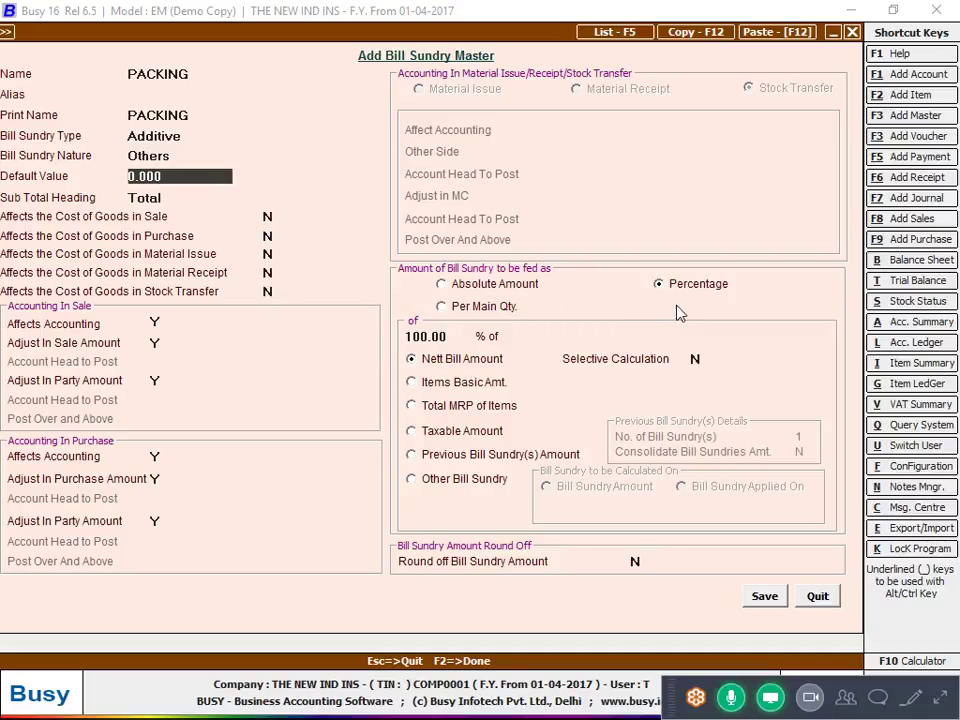
left_click(521, 287)
left_click(764, 597)
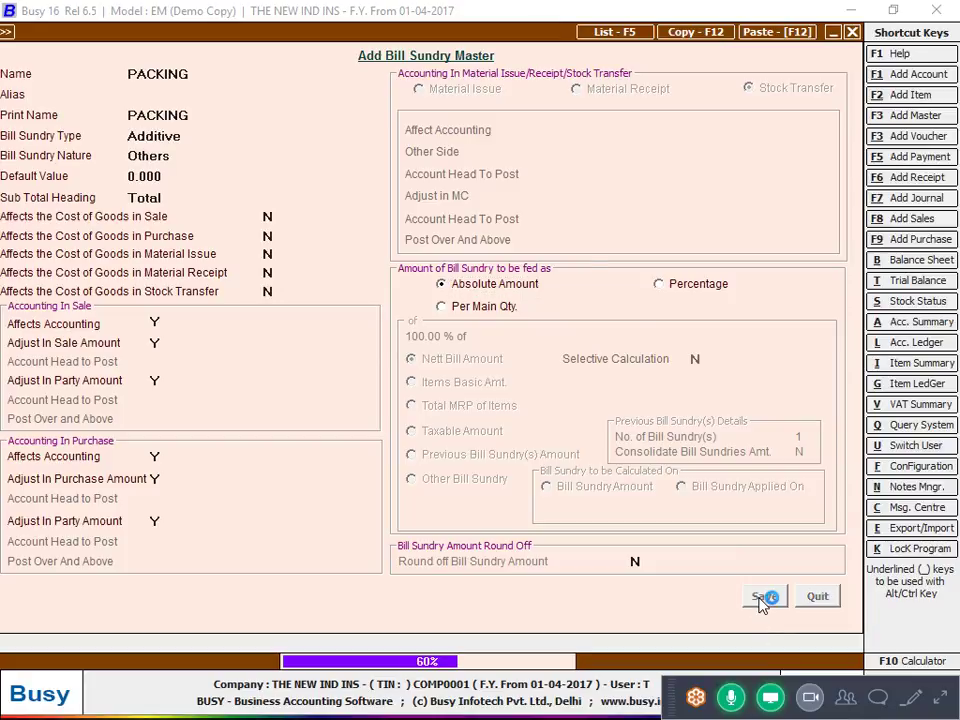
Enter a PACKING amount of 1,000 and save the voucher with its purchase bill number in the sales tax reporting details
type("1,000")
key("Return")
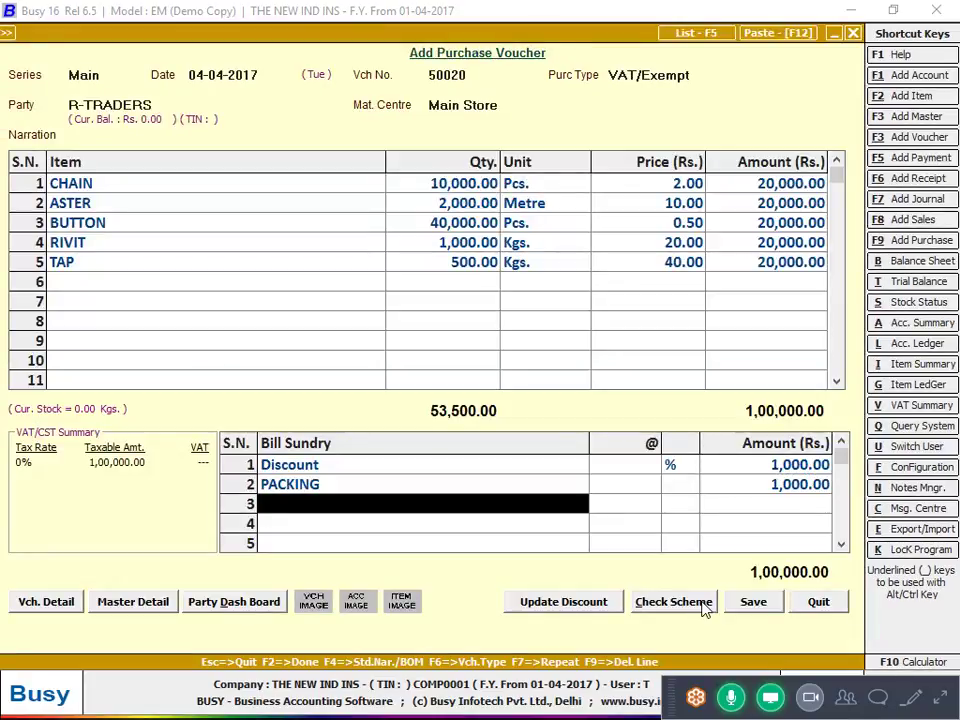
left_click(751, 601)
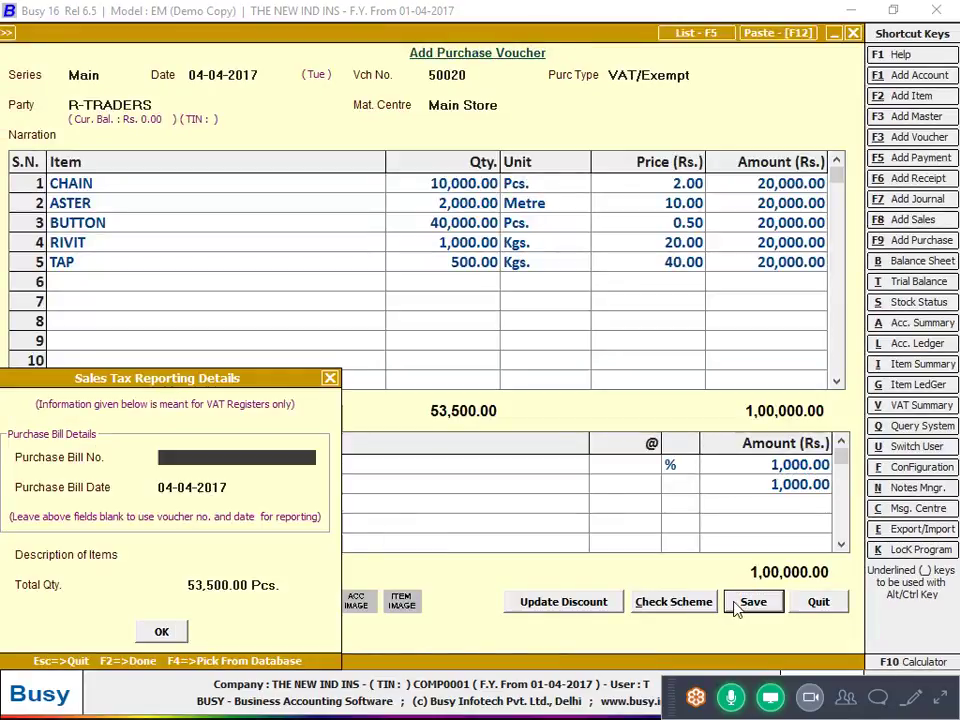
type("500")
key("Return")
key("Return")
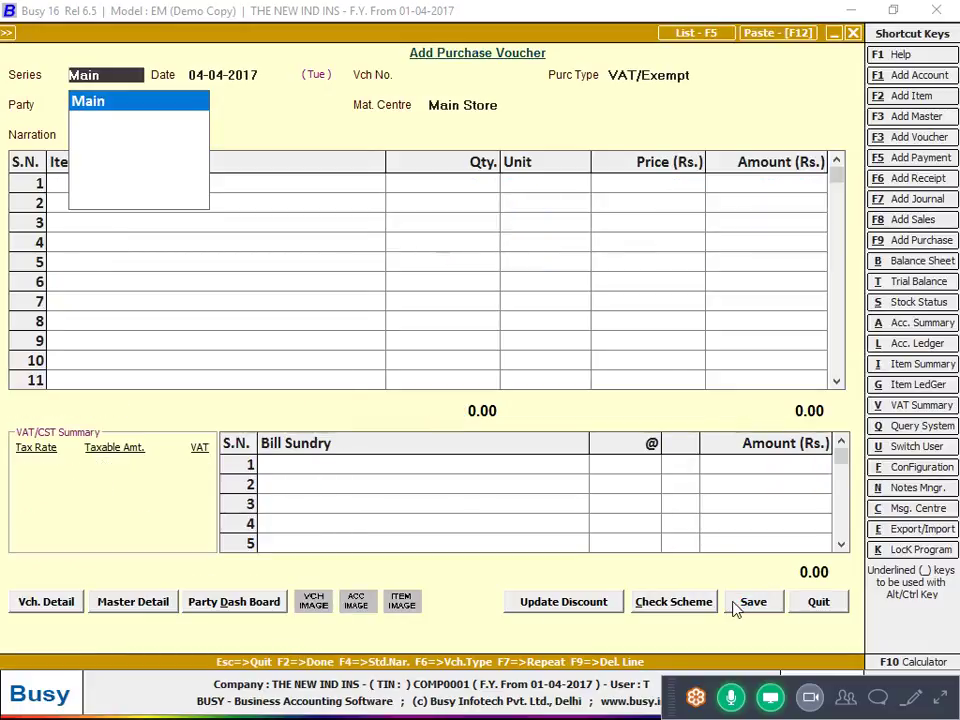
Check the saved vouchers in the purchase register and return to the blank purchase voucher
key("F5")
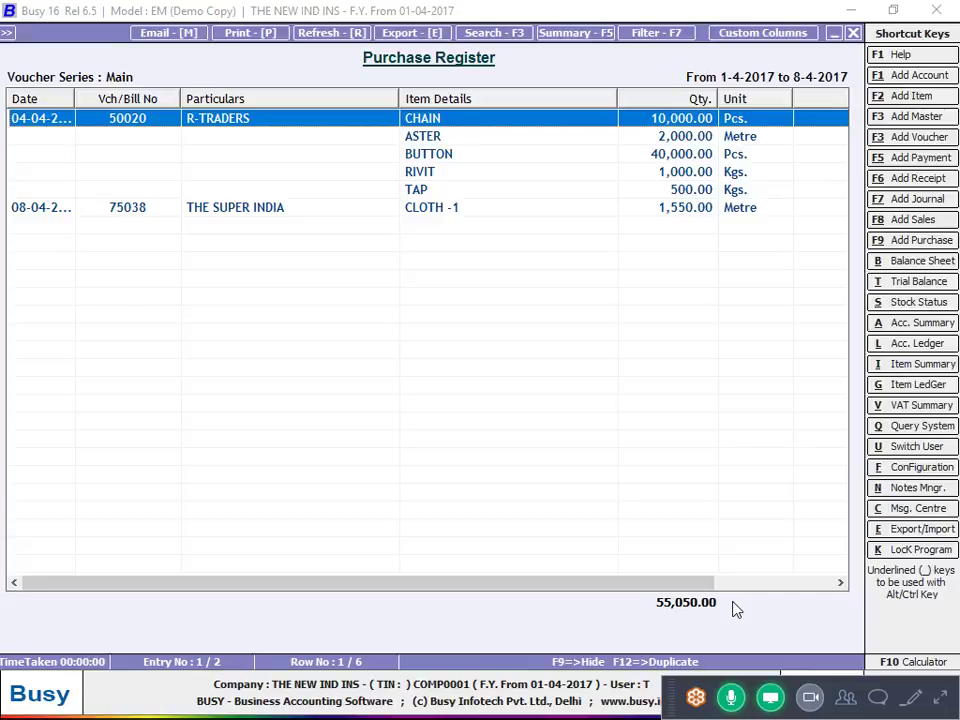
key("Escape")
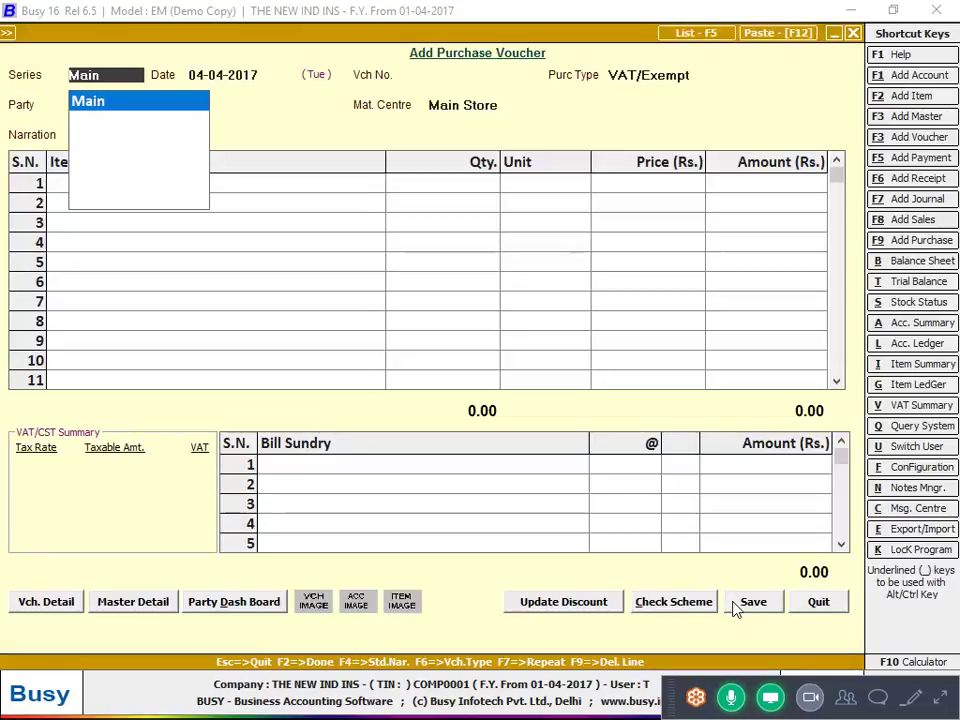
Review the handwritten bill down to its lot, rate and payment details, and close the blank purchase voucher
key("alt+Tab")
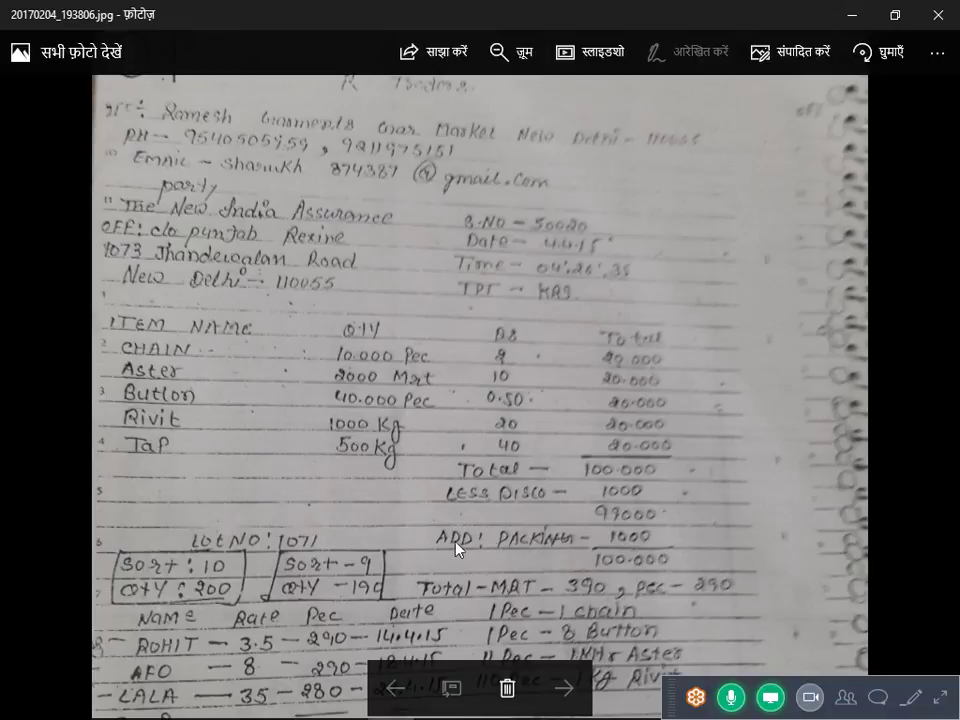
left_click_drag(456, 546, 535, 380)
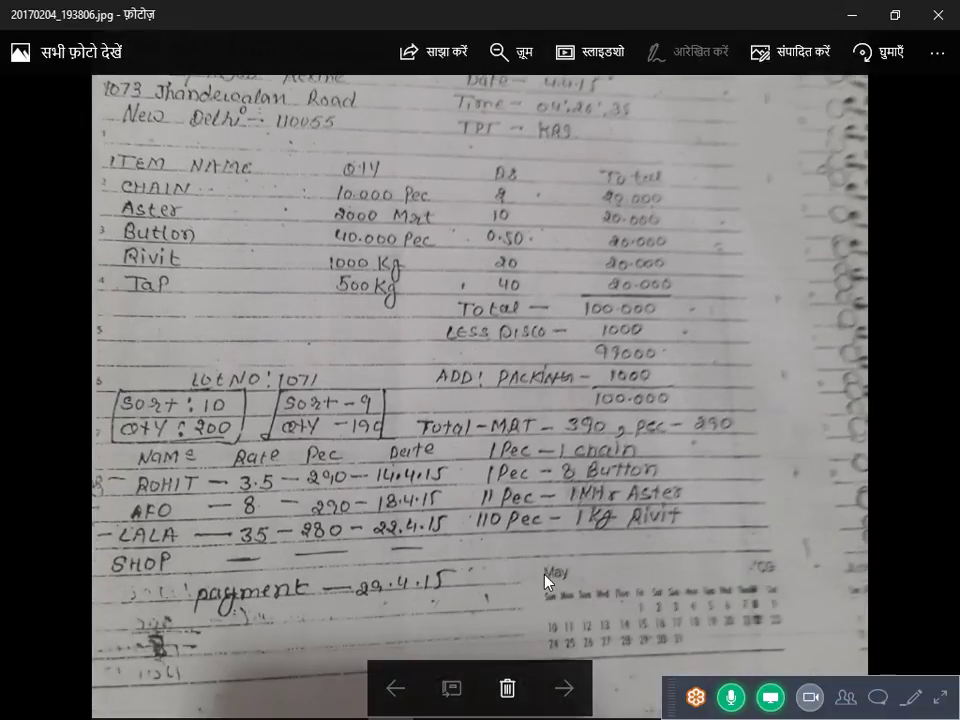
key("alt+Tab")
key("Escape")
key("Return")
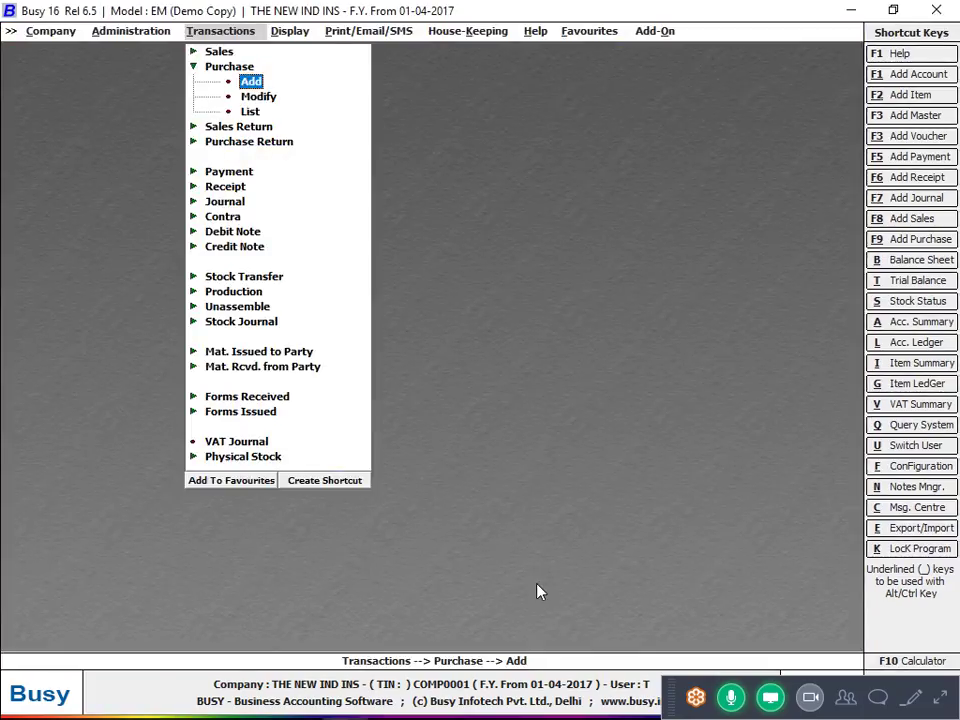
Open a new Stock Journal voucher to examine its Items Generated and Items Consumed sections, and close it unsaved
key("Down")
key("Down")
key("Down")
key("Down")
key("Down")
key("Down")
key("Down")
key("Down")
key("Down")
key("Down")
key("Down")
key("Down")
key("Down")
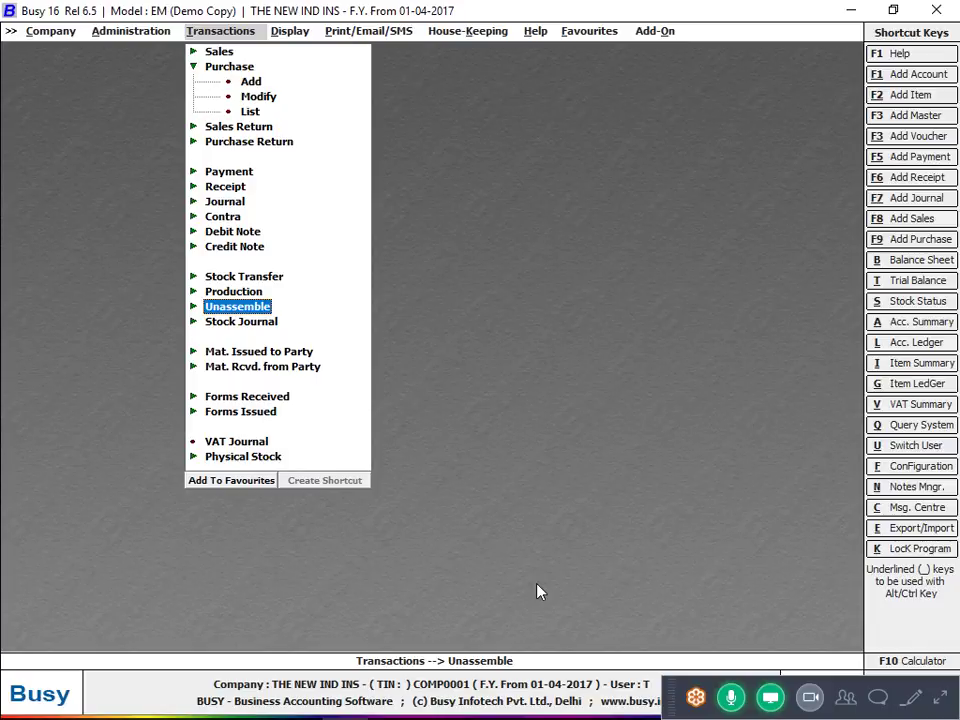
key("Down")
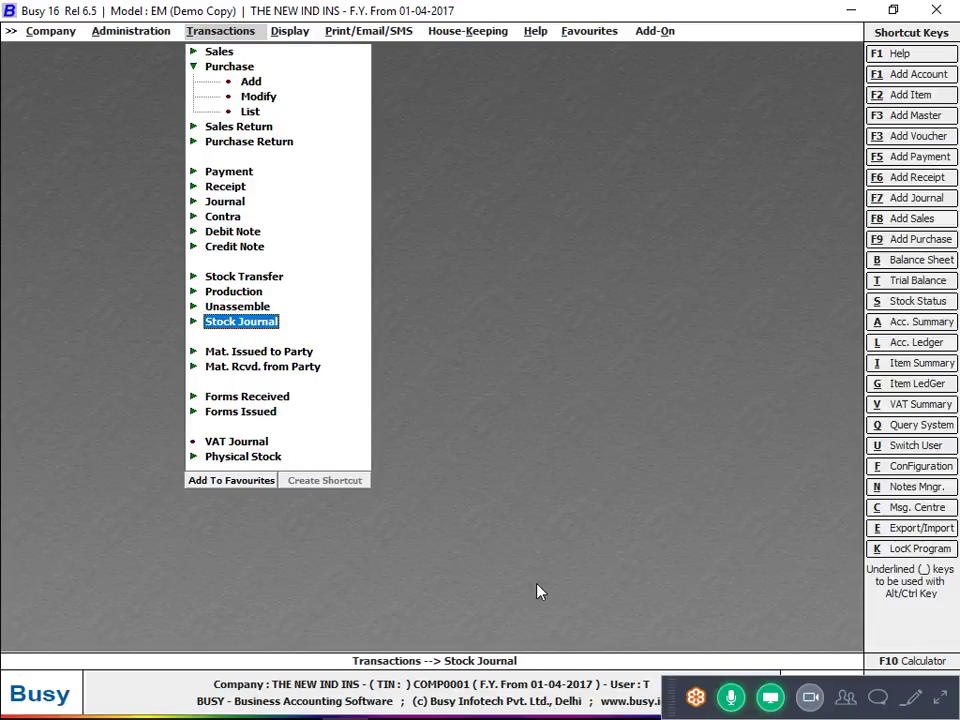
key("Return")
key("Return")
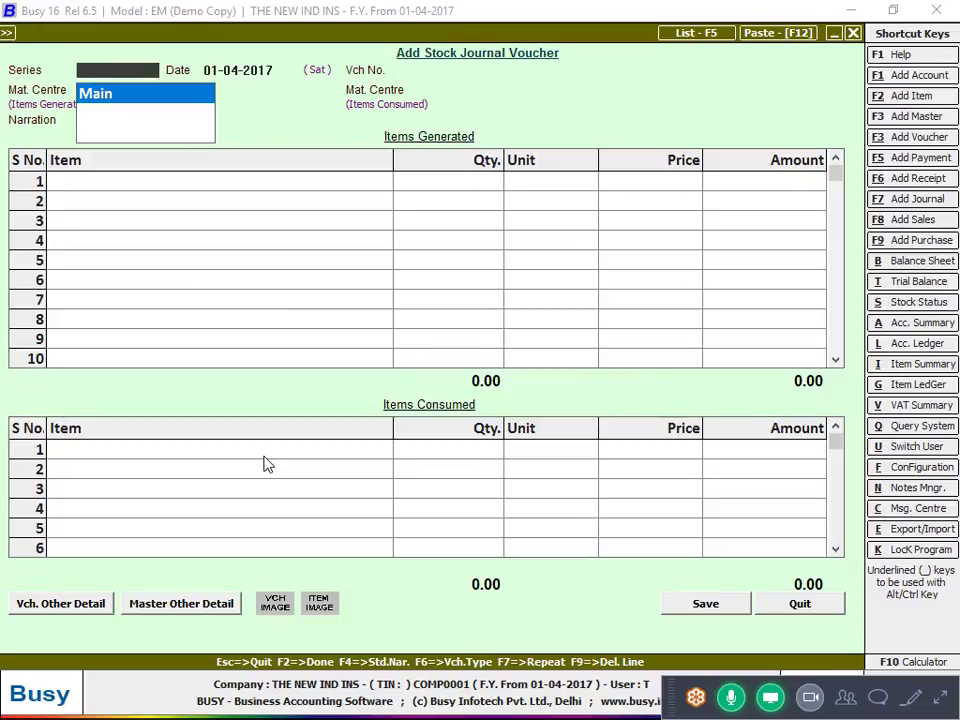
key("Escape")
key("Escape")
key("Escape")
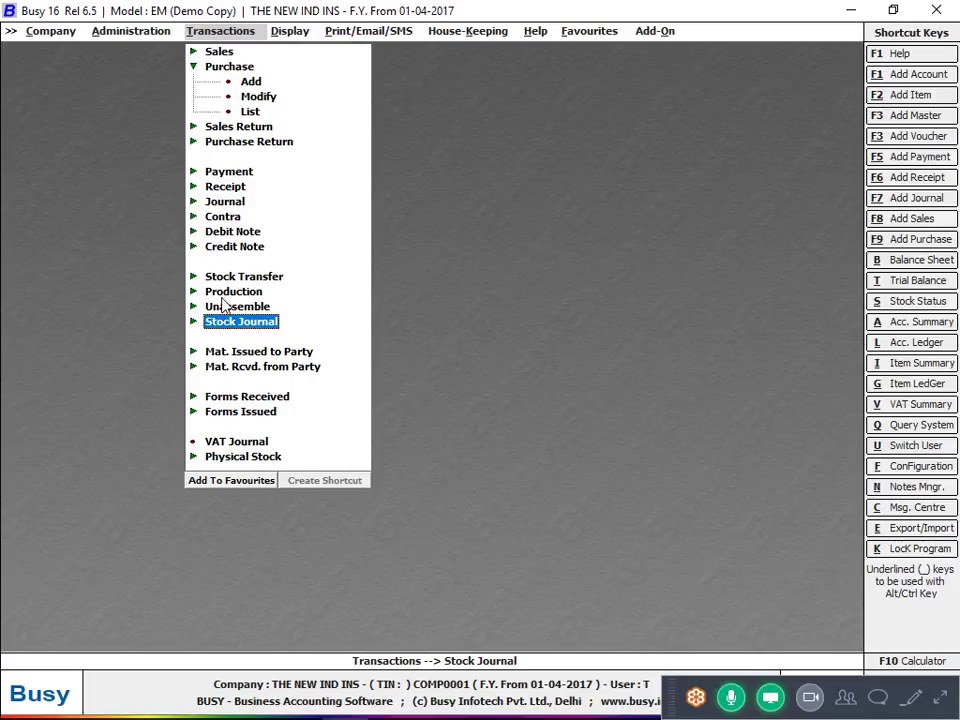
Enable Change Voucher Type Caption(s) in the General features and open its caption configuration
key("Left")
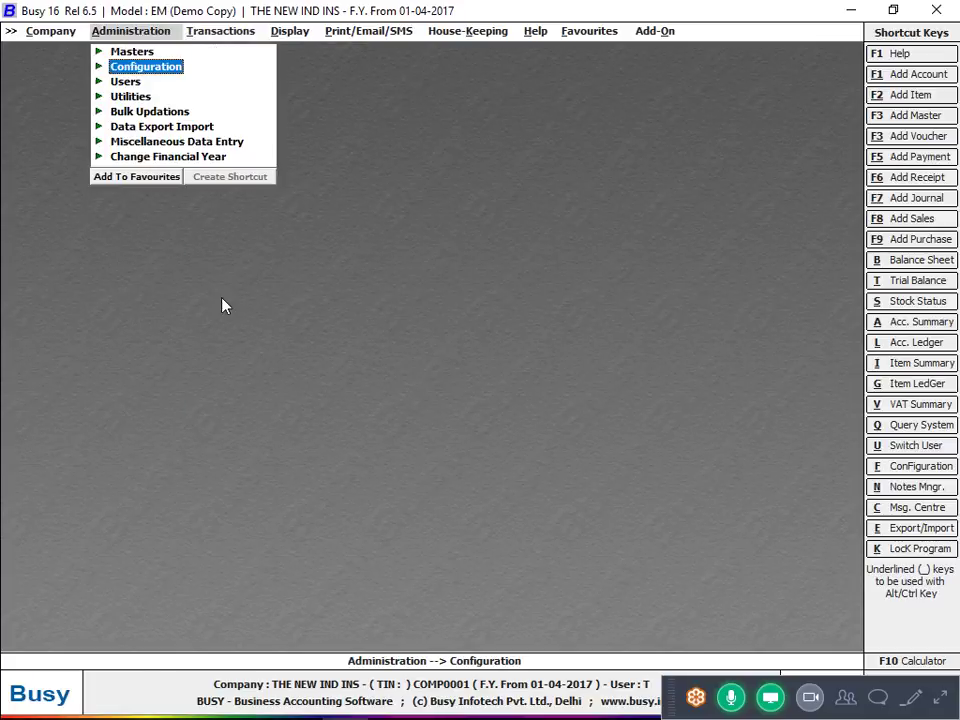
key("Return")
key("Return")
key("Down")
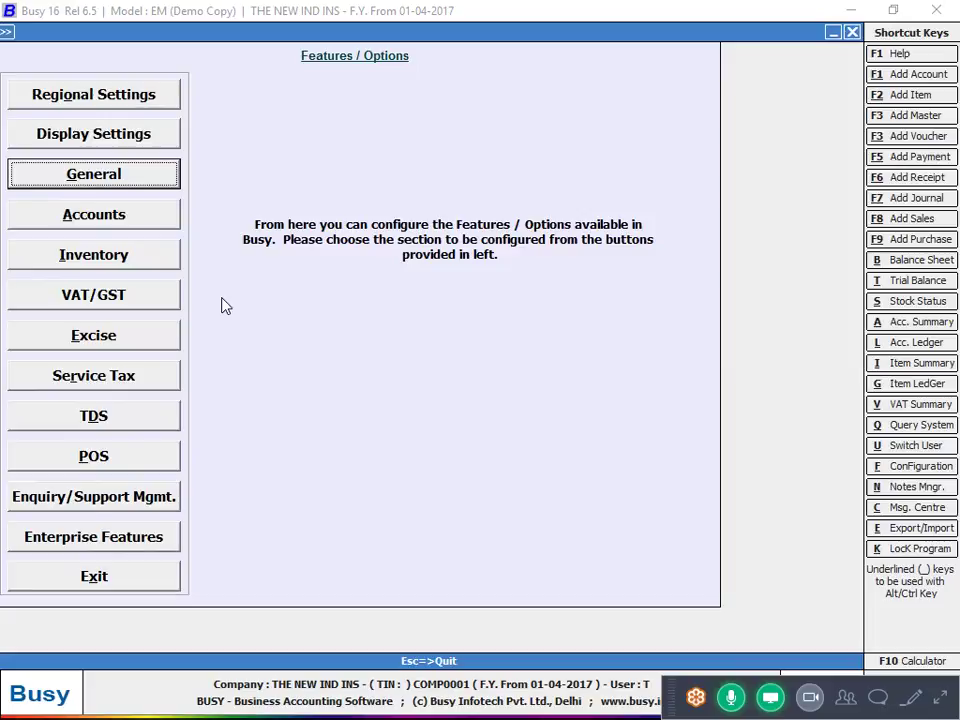
key("Return")
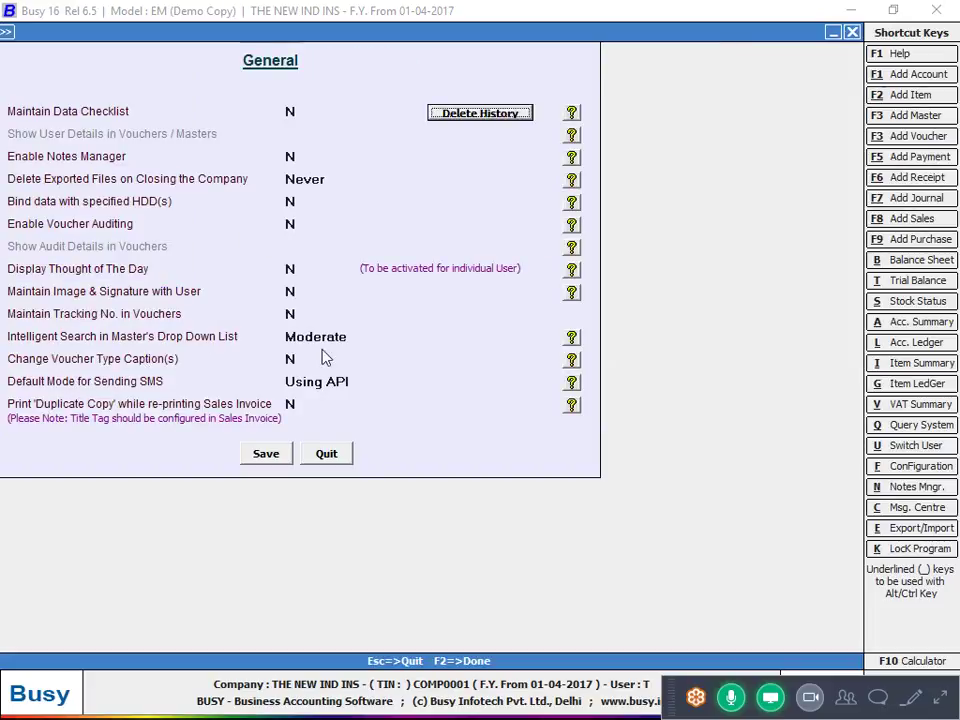
left_click(290, 360)
key("y")
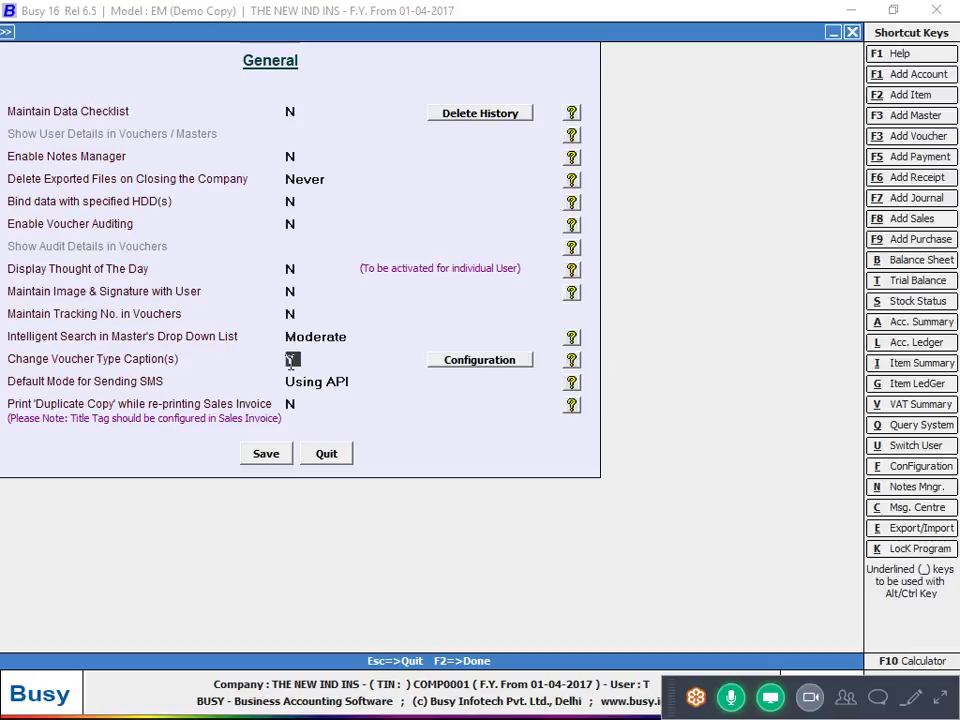
left_click(492, 360)
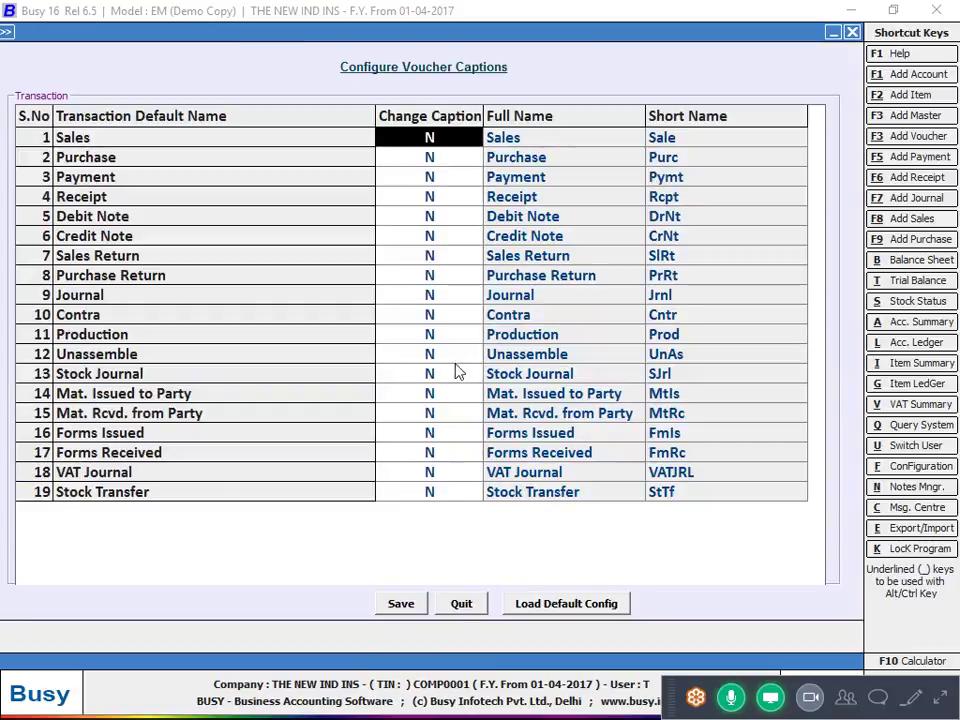
Allow a caption change for Stock Journal and set its full name to Cutting Vocher
left_click(456, 372)
key("y")
left_click(521, 378)
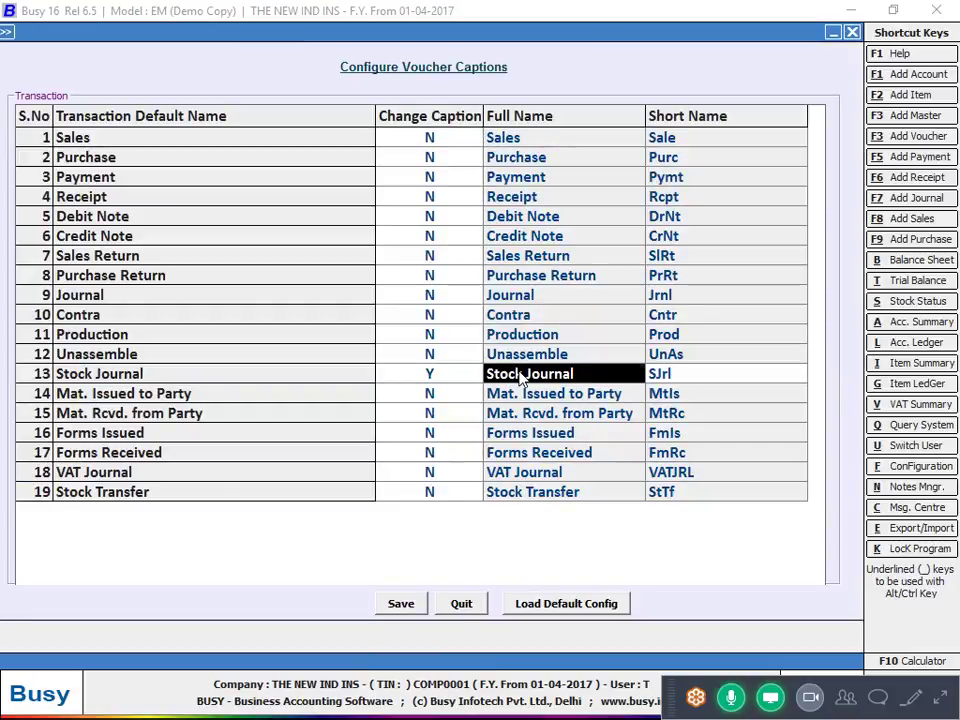
type("cUR")
key("BackSpace")
key("BackSpace")
key("BackSpace")
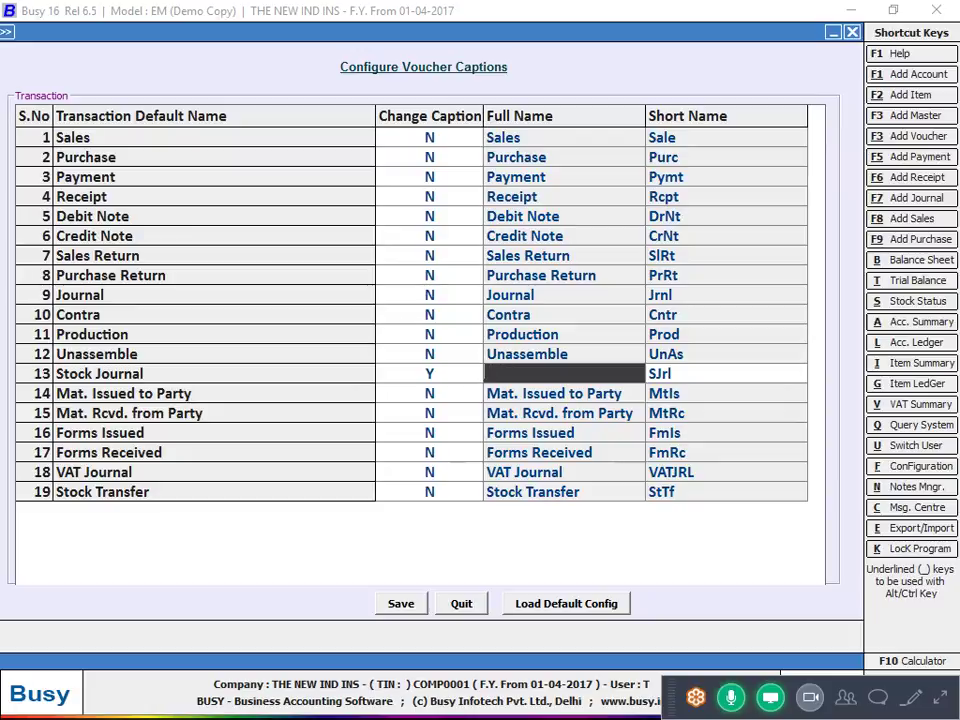
type("Cutting Vocher")
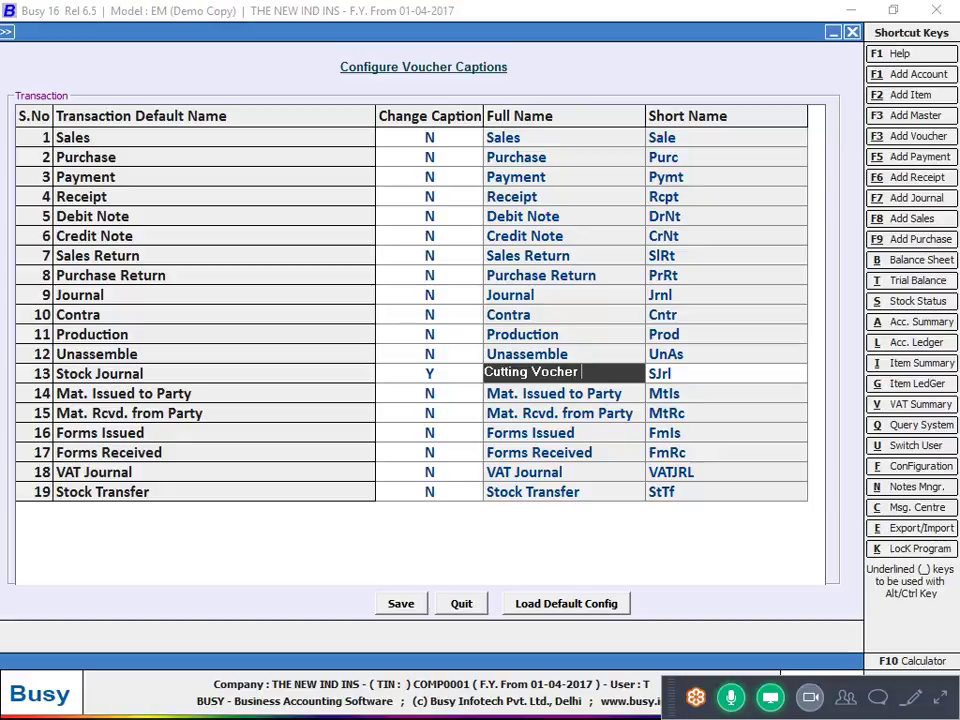
key("Return")
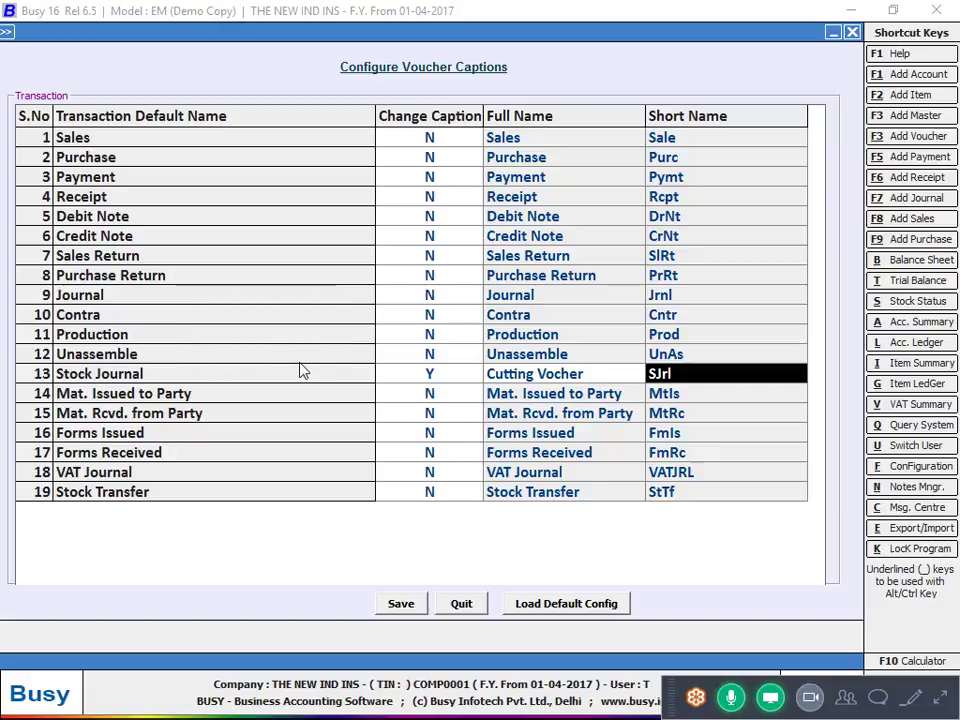
Keep SJrl as the short name, save the voucher captions and the General settings, and leave the configuration
key("Up")
key("Down")
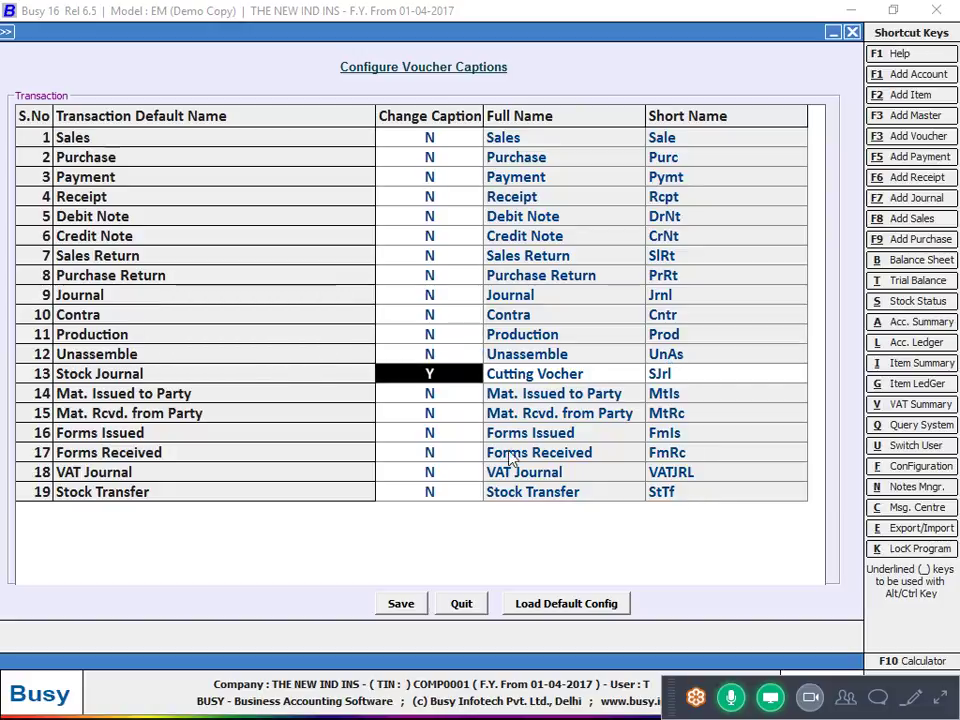
left_click(671, 381)
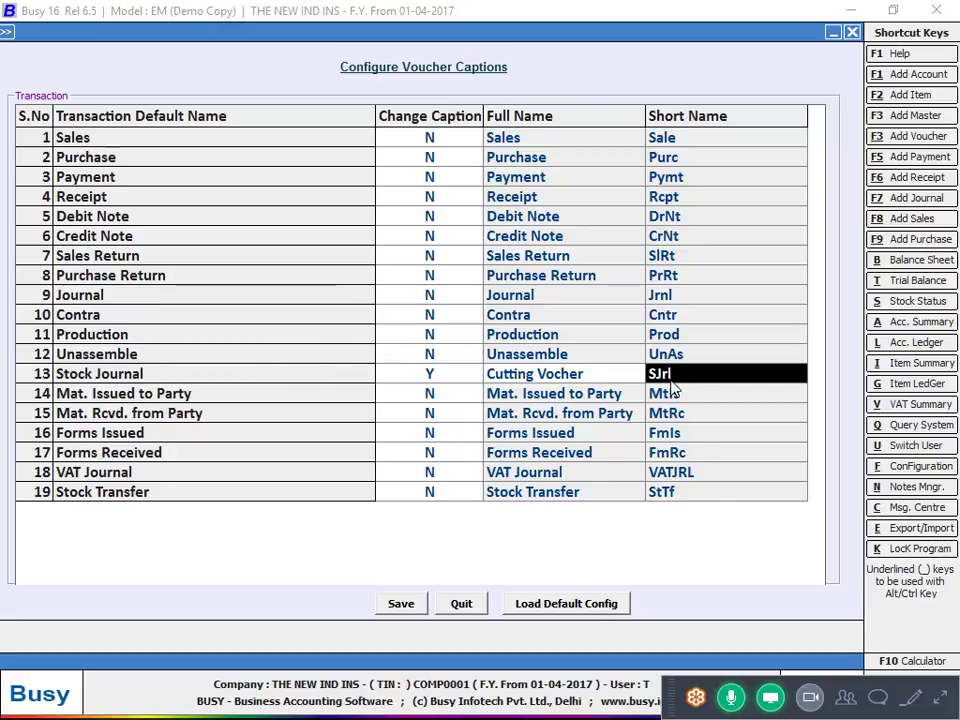
left_click(400, 603)
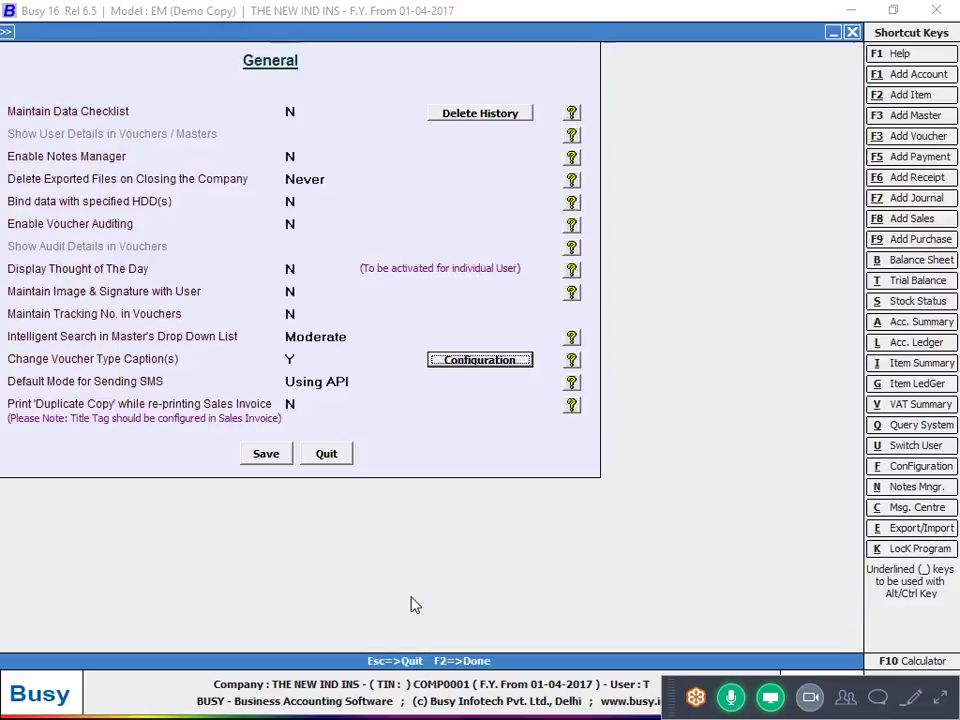
left_click(268, 452)
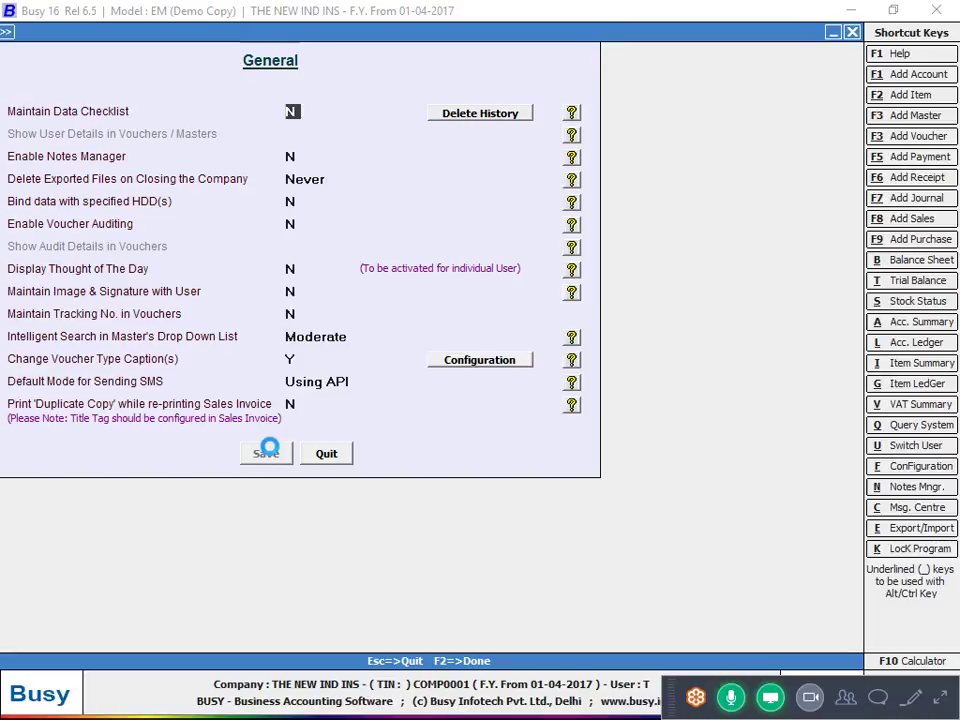
key("Escape")
key("Escape")
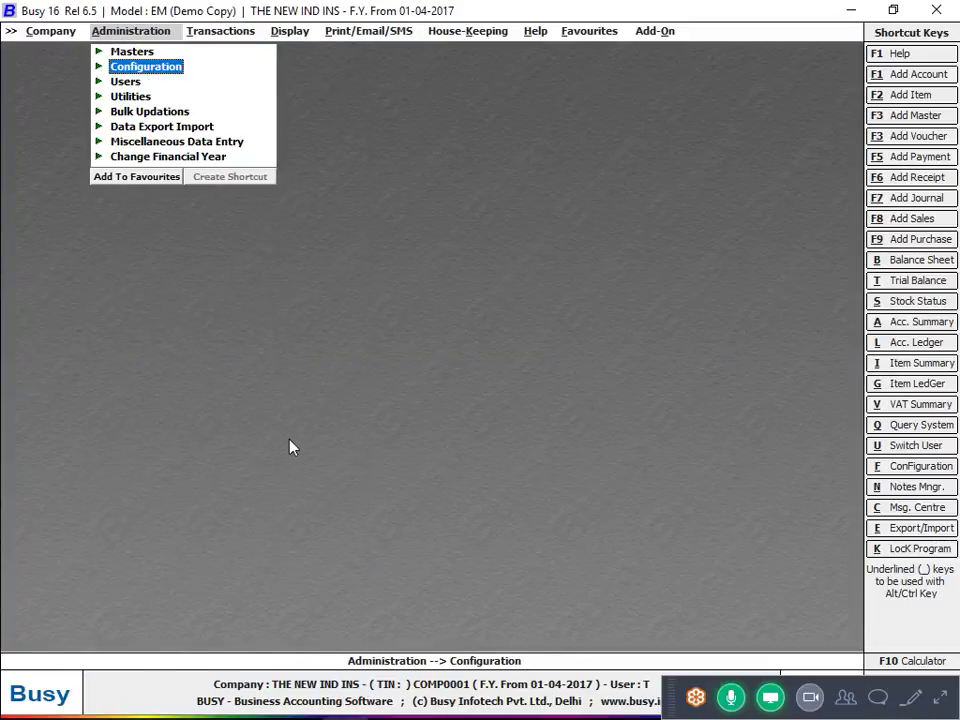
Open a new Cutting Vocher voucher in the Main series to check the renamed form, and close it unsaved
left_click(221, 33)
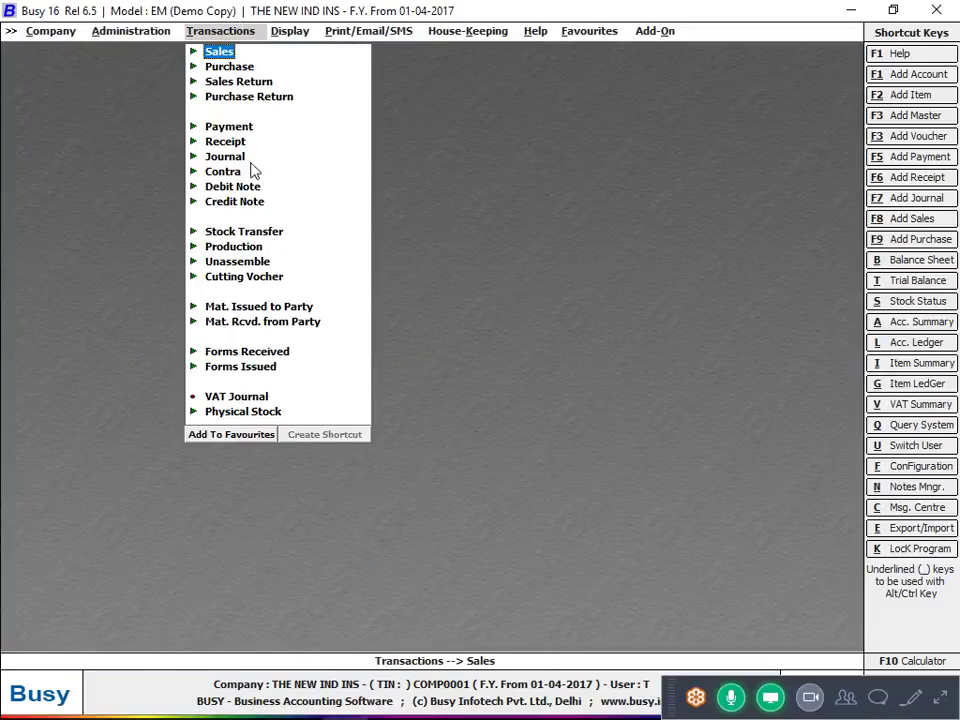
left_click(253, 281)
left_click(253, 281)
left_click(253, 281)
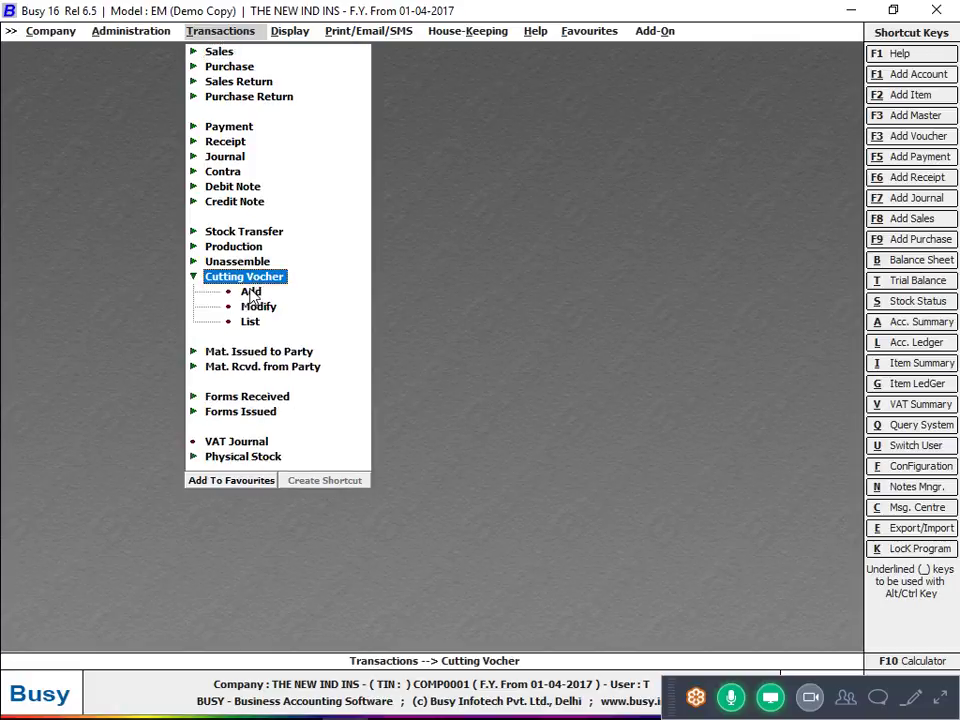
double_click(252, 293)
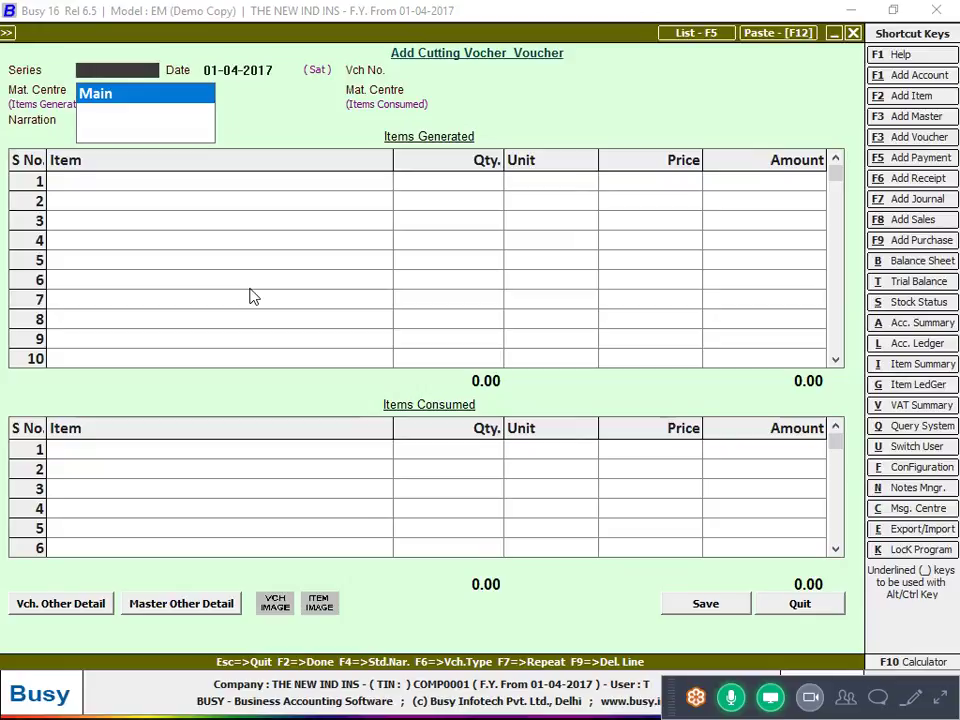
key("Return")
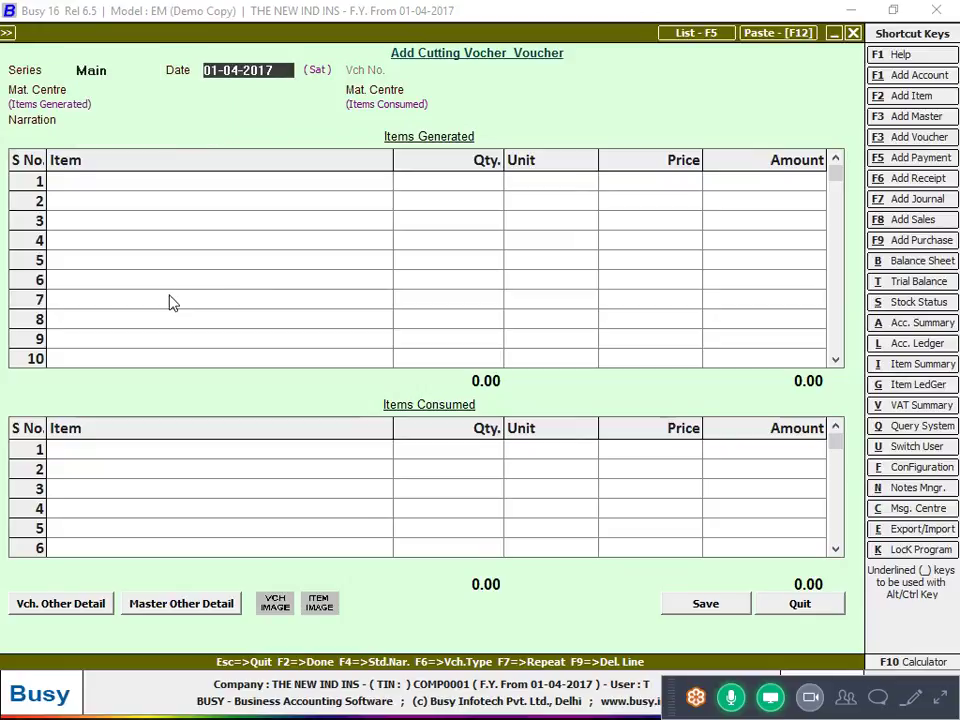
key("Escape")
key("Escape")
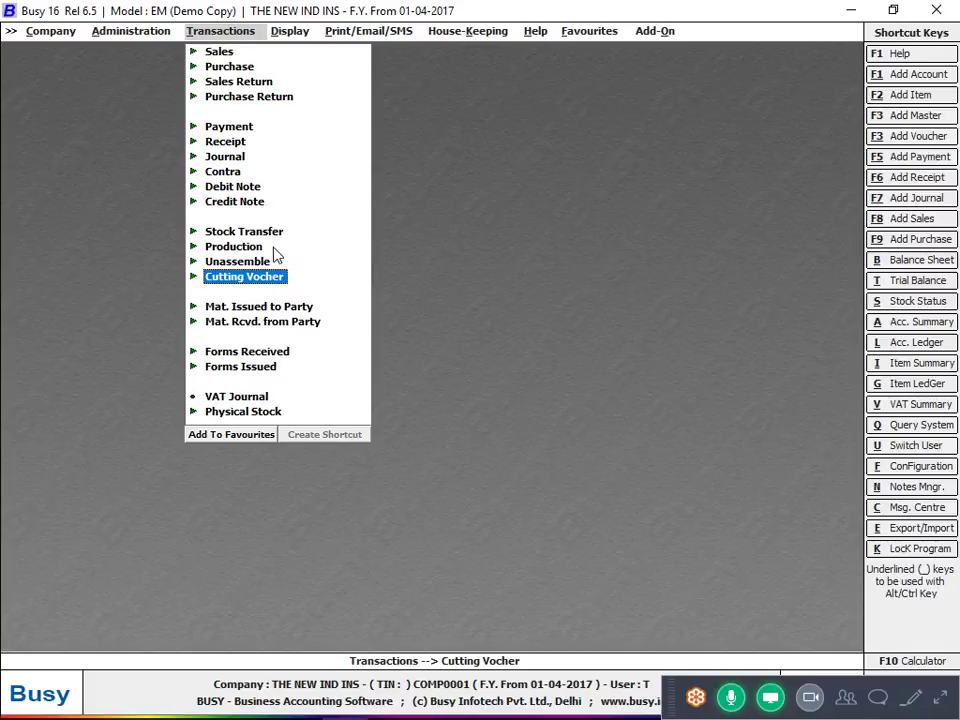
Enable Accounting in Pure Inventory Vouchers in the Inventory features
key("ctrl+f")
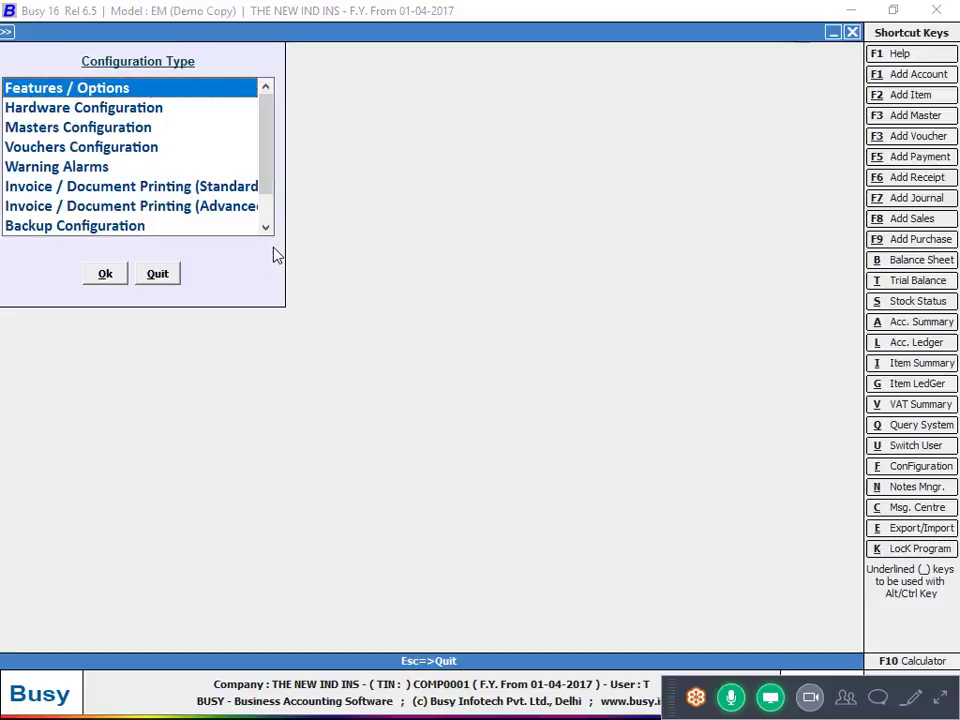
key("Return")
key("Down")
key("Down")
key("Down")
key("Down")
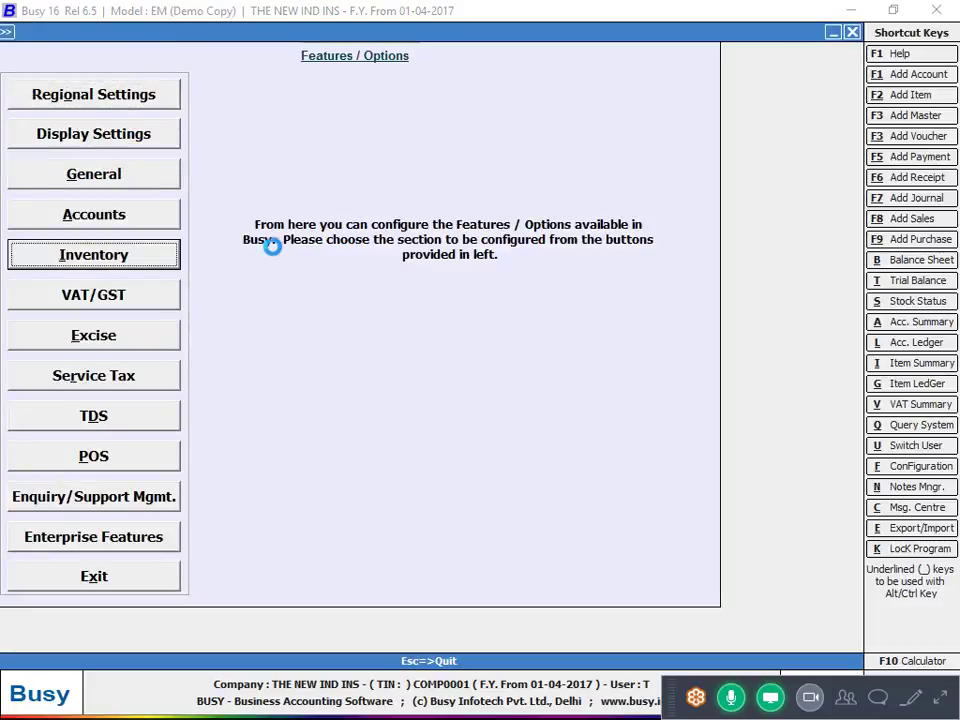
key("Return")
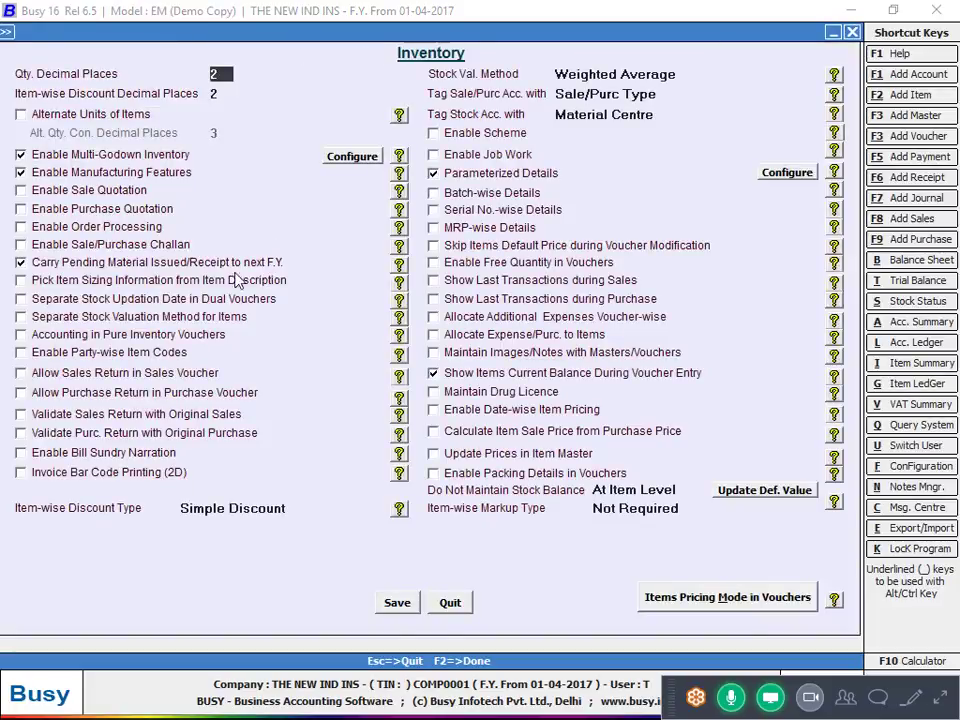
left_click(156, 338)
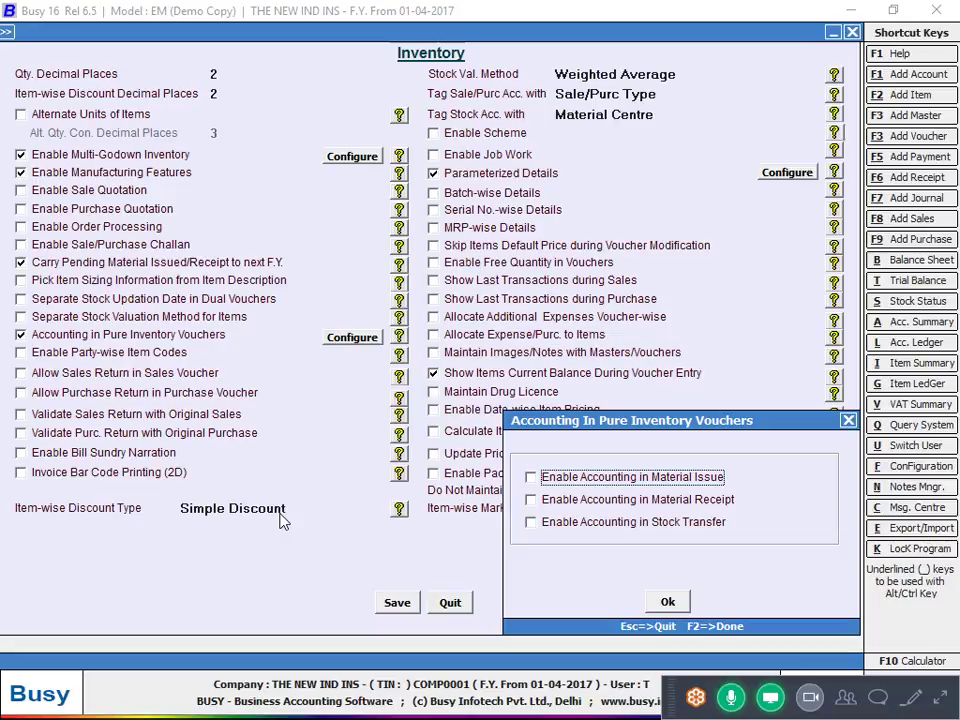
Enable accounting in material issue, material receipt and stock transfer, and save the inventory settings
left_click(676, 481)
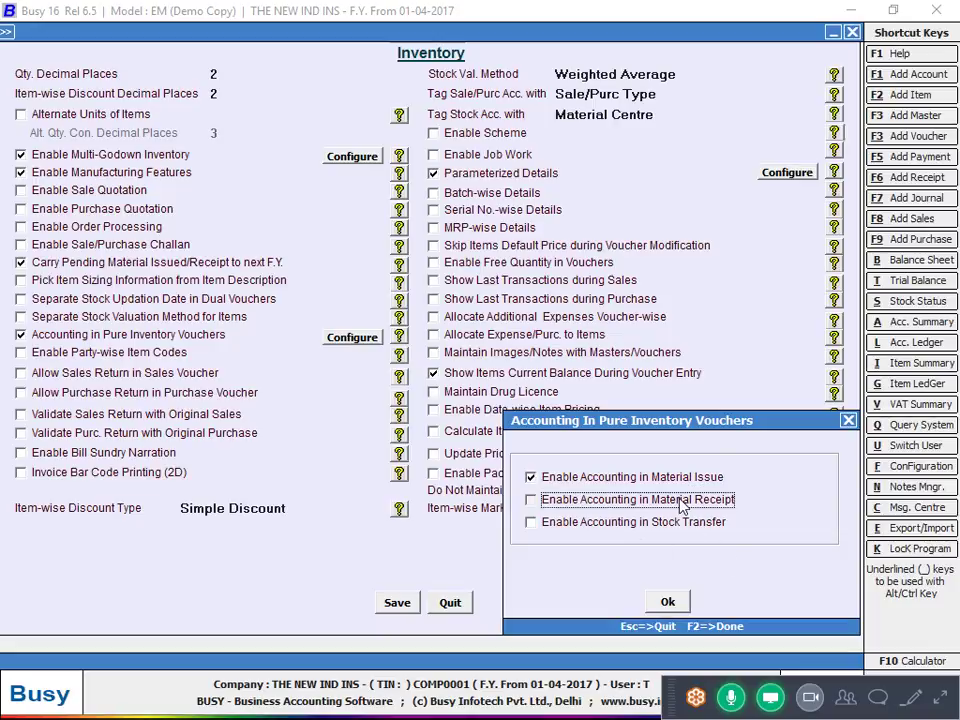
left_click(676, 500)
left_click(674, 526)
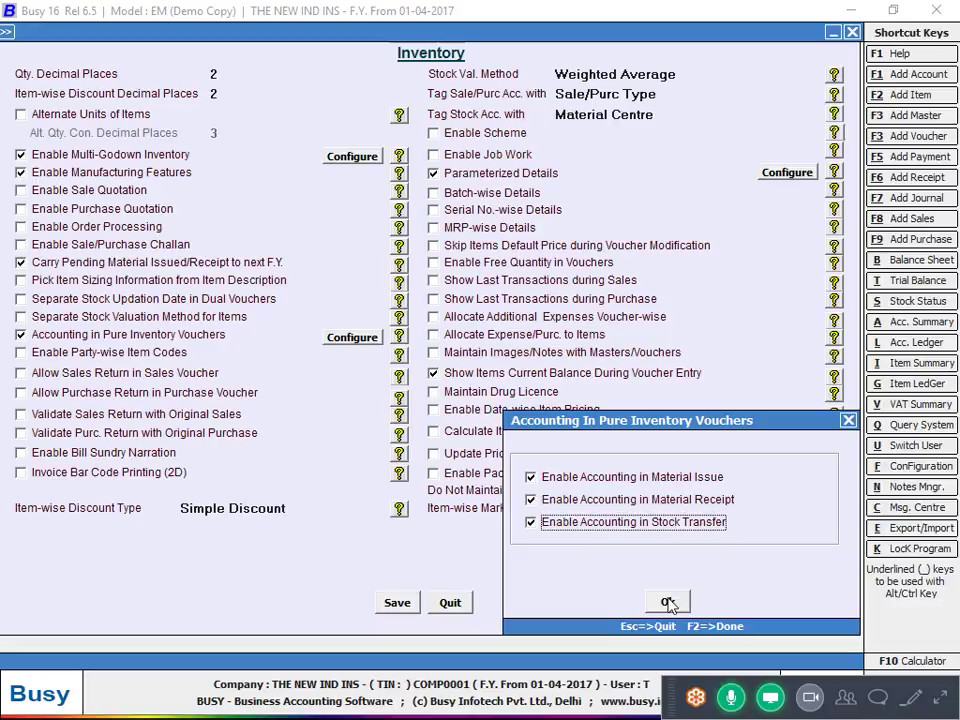
left_click(638, 500)
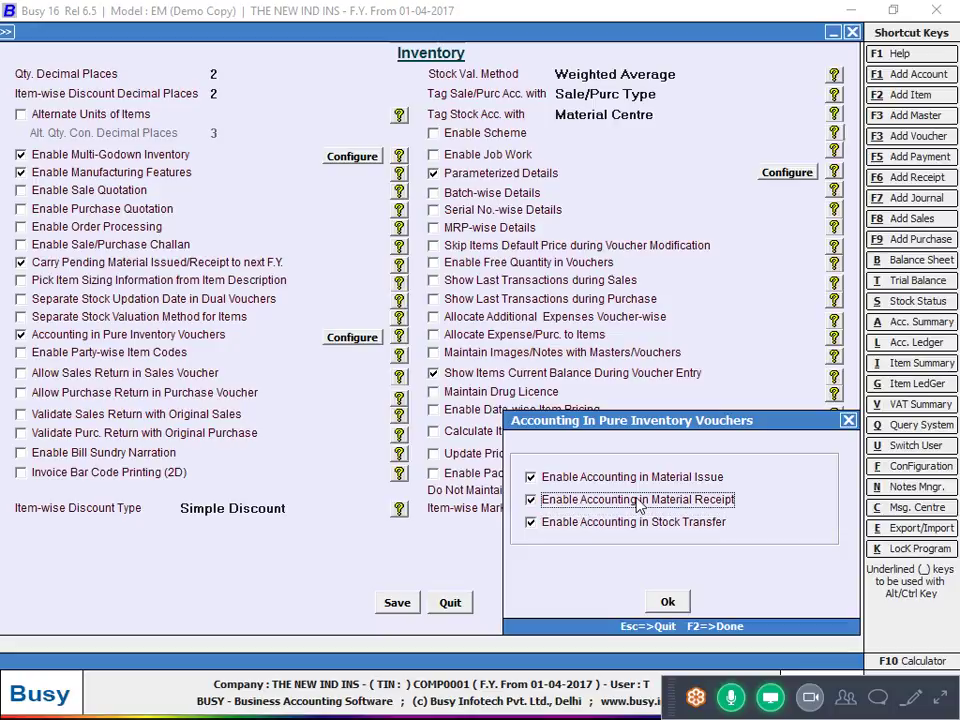
key("Up")
key("space")
left_click(636, 500)
key("space")
key("Up")
key("space")
left_click(667, 601)
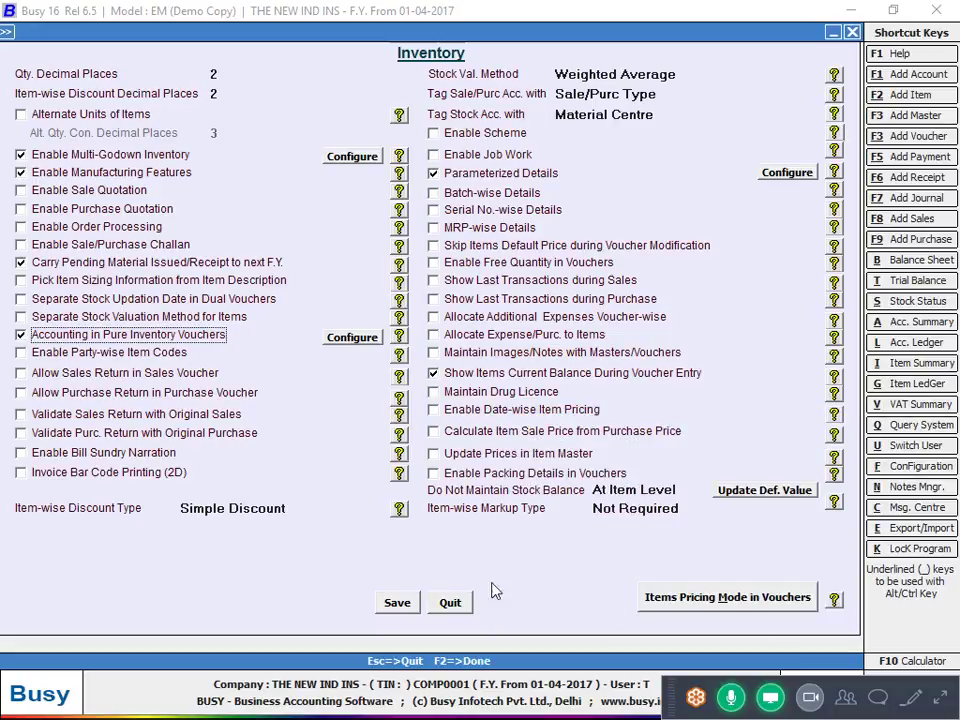
left_click(405, 602)
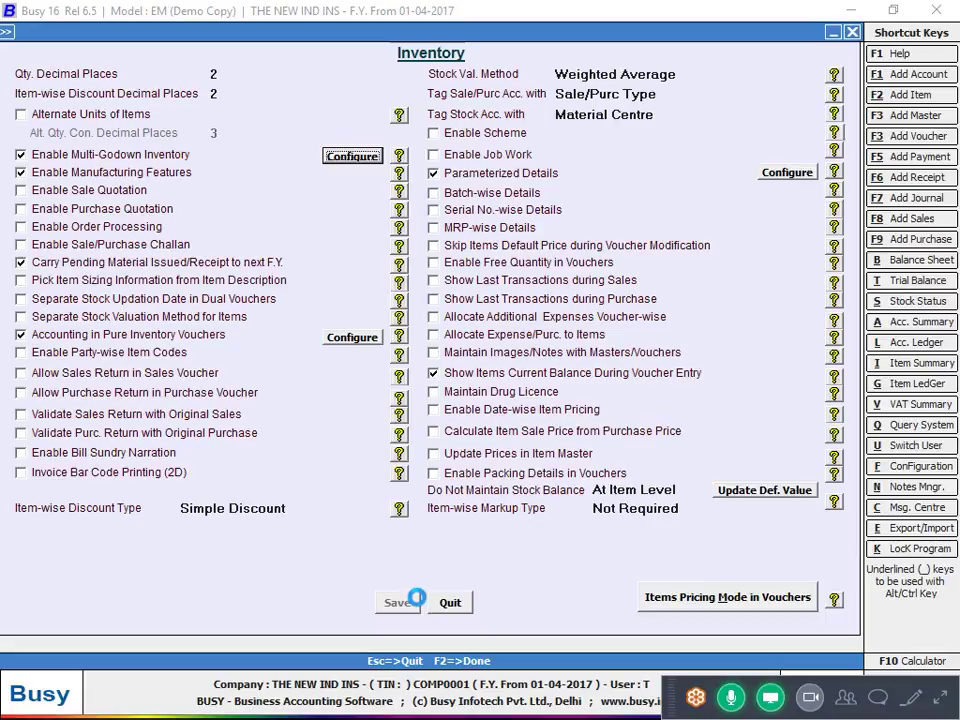
Leave the inventory configuration and open a new Cutting Vocher voucher in the Main series
key("Escape")
key("Escape")
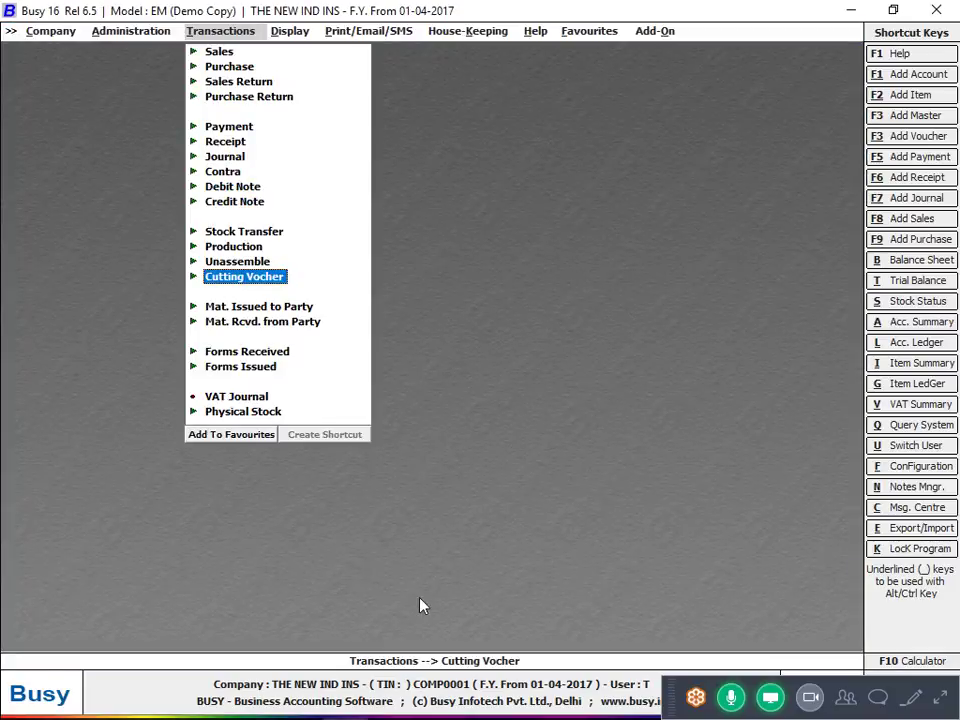
mouse_move(420, 719)
key("Return")
key("Return")
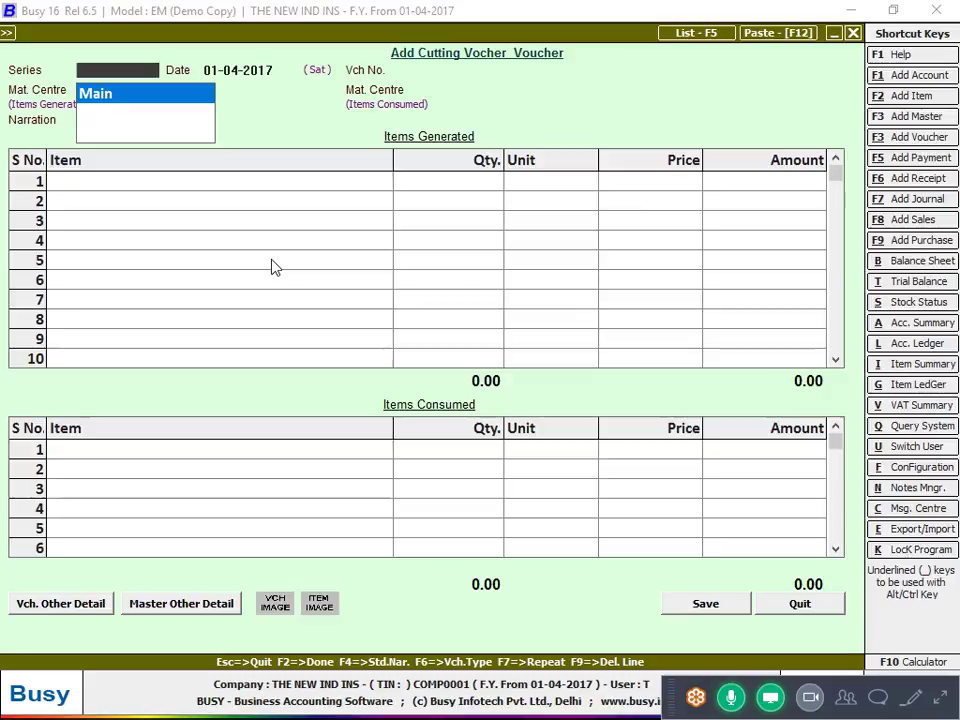
key("Return")
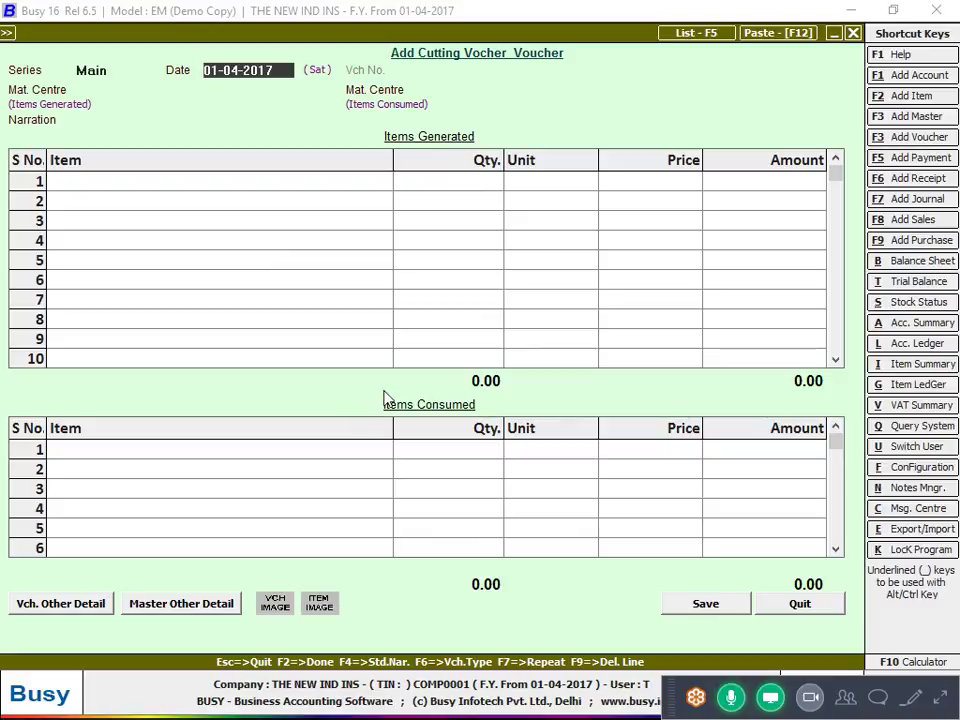
Check the cutting date on the bill photo and date the voucher 14-04-2017
key("alt+Tab")
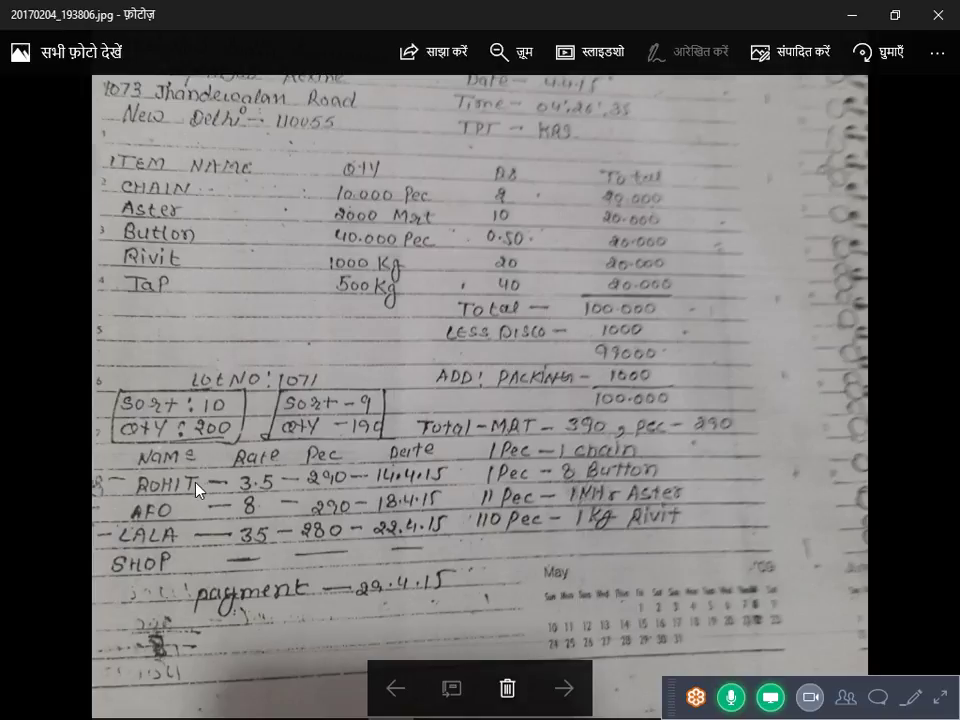
key("alt+Tab")
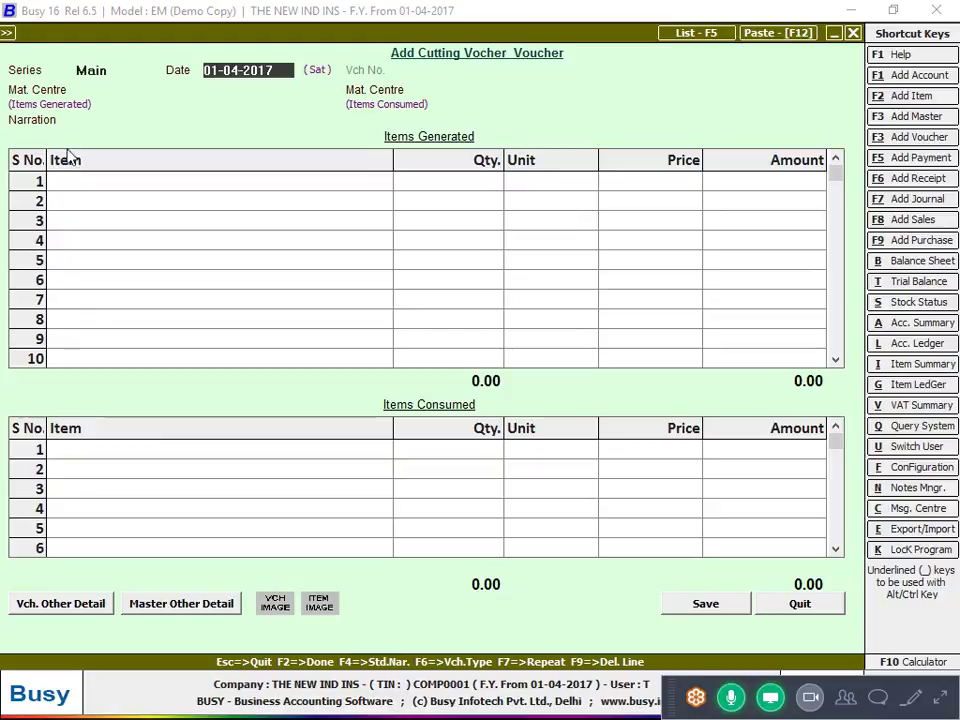
type("14")
key("Return")
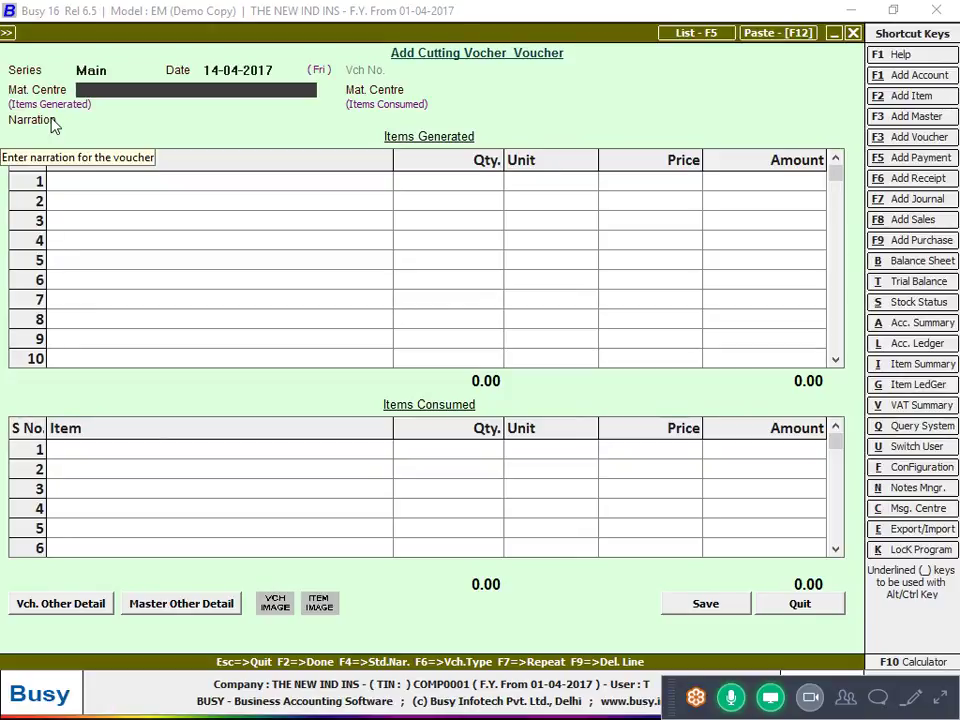
Set Main Store as the material centre for both the items generated and the items consumed
key("alt+Tab")
key("alt+Tab")
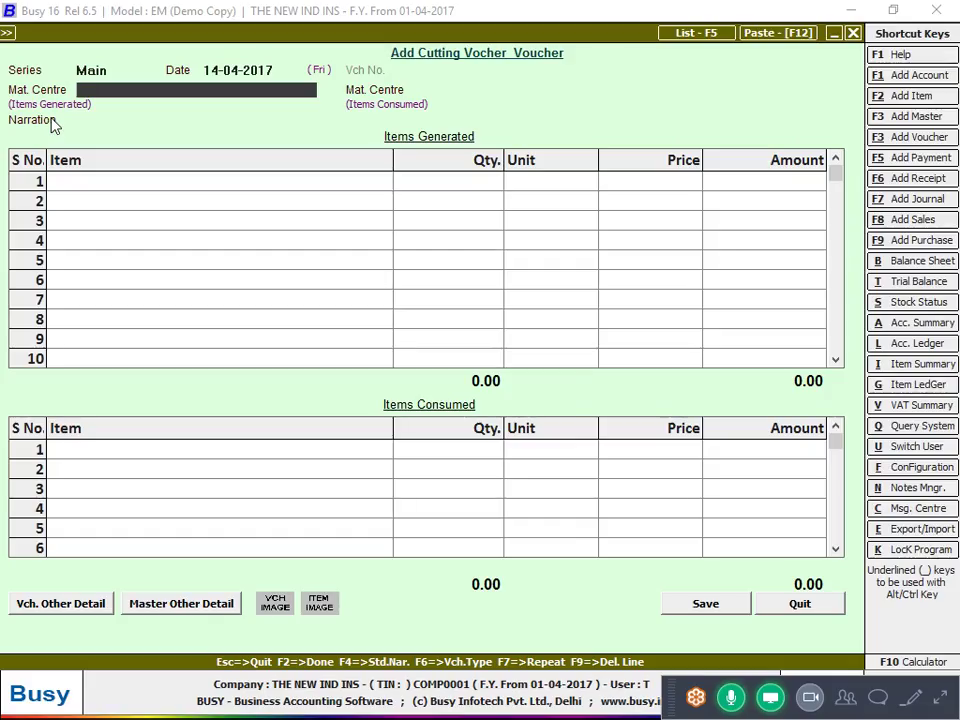
key("Return")
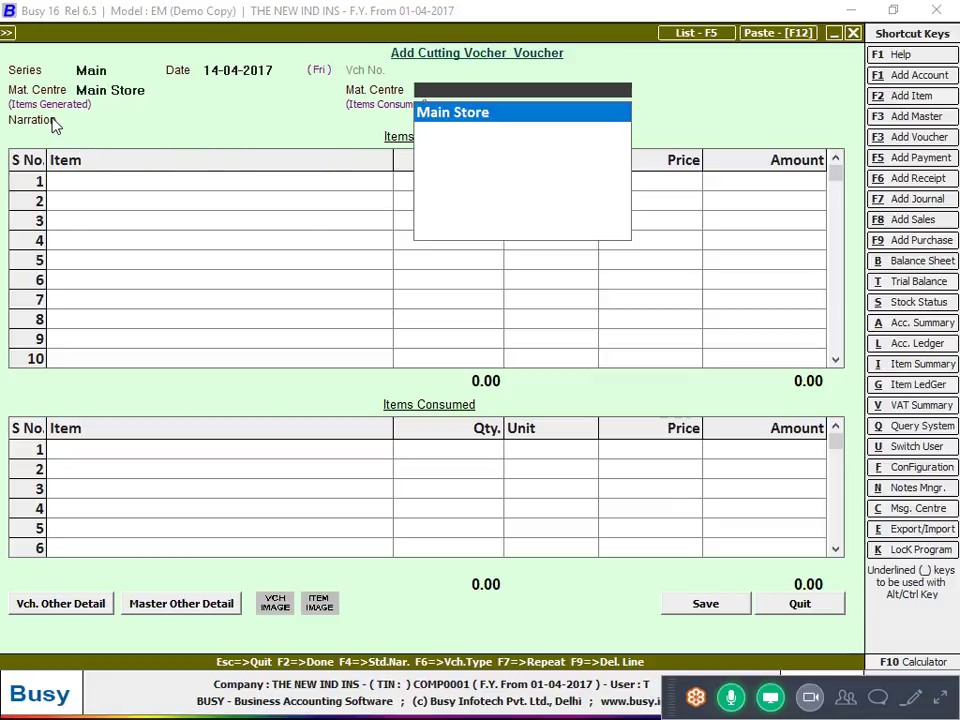
key("Return")
key("BackSpace")
key("Return")
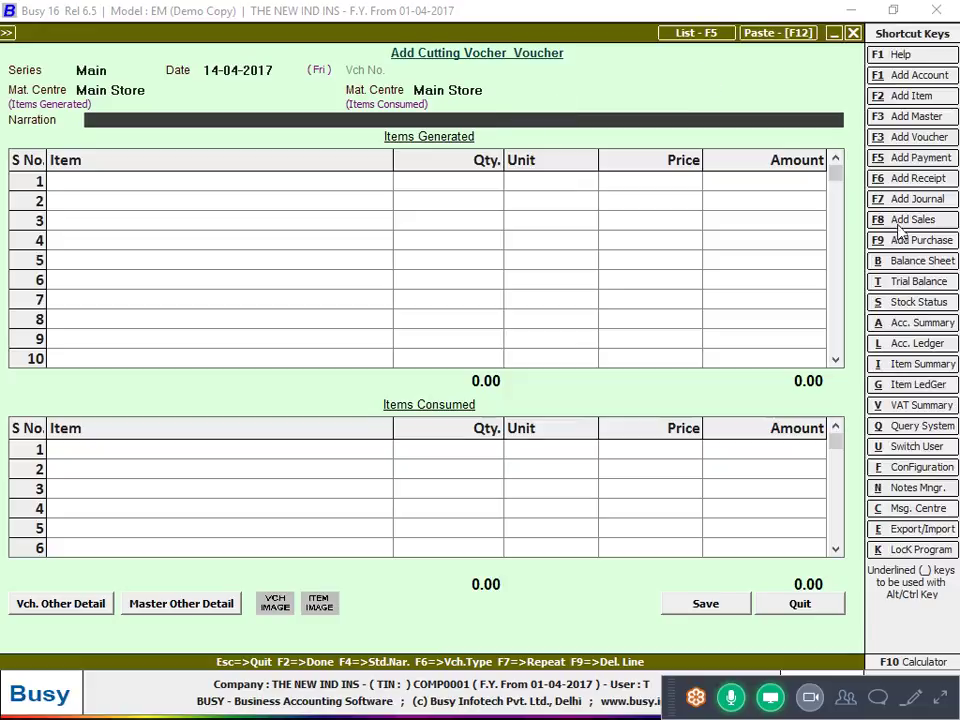
Open the saved R-TRADERS purchase voucher to check its material centre, and return to the unsaved Cutting Vocher voucher
key("F9")
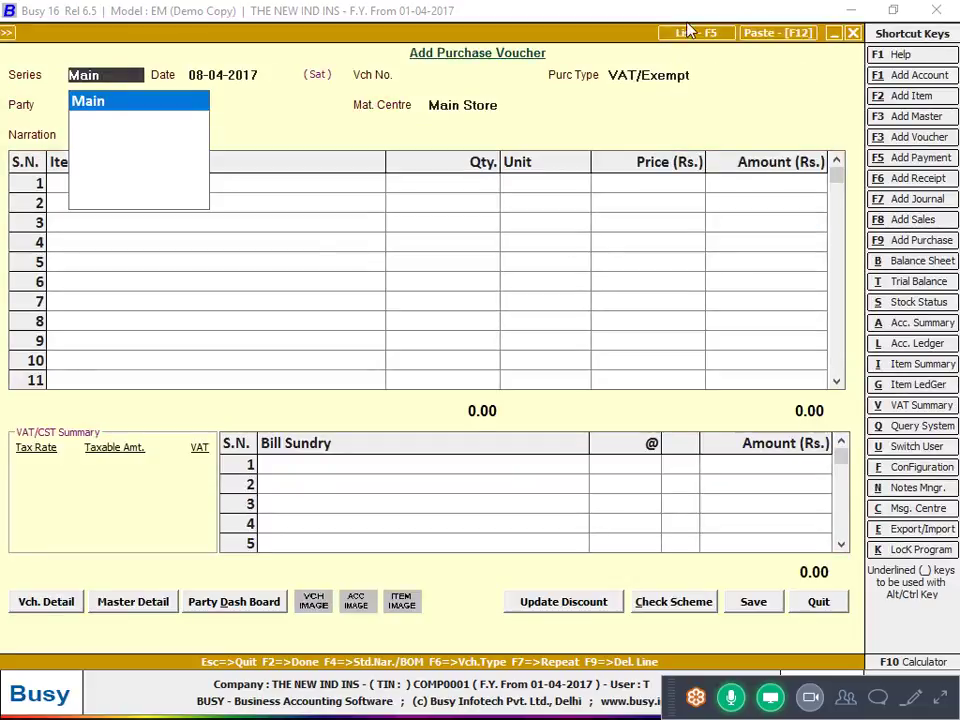
left_click(690, 34)
double_click(507, 120)
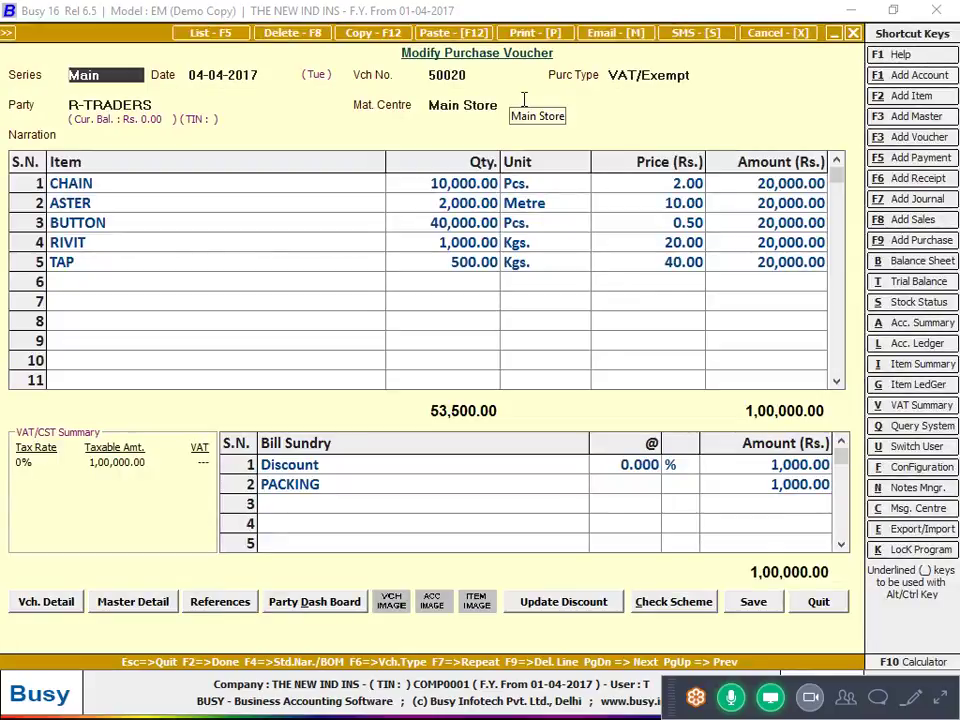
key("Escape")
key("Escape")
key("Escape")
key("Escape")
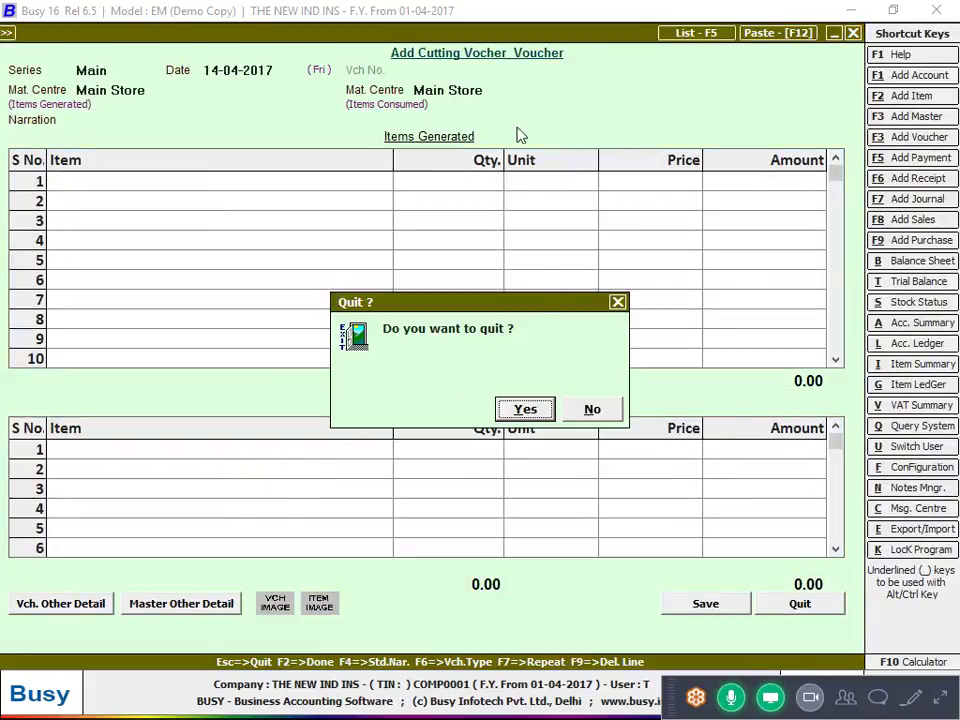
left_click(568, 404)
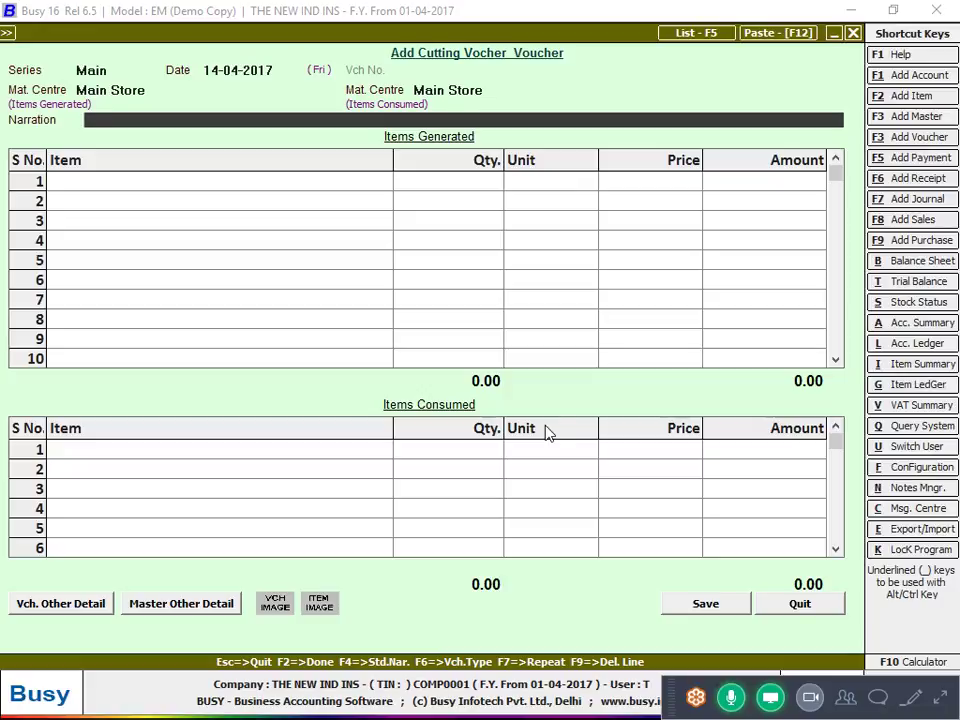
Add a material centre for the items generated, named Cutting Master Ji plus the cutting master's name, in the Production Floors group
left_click(170, 88)
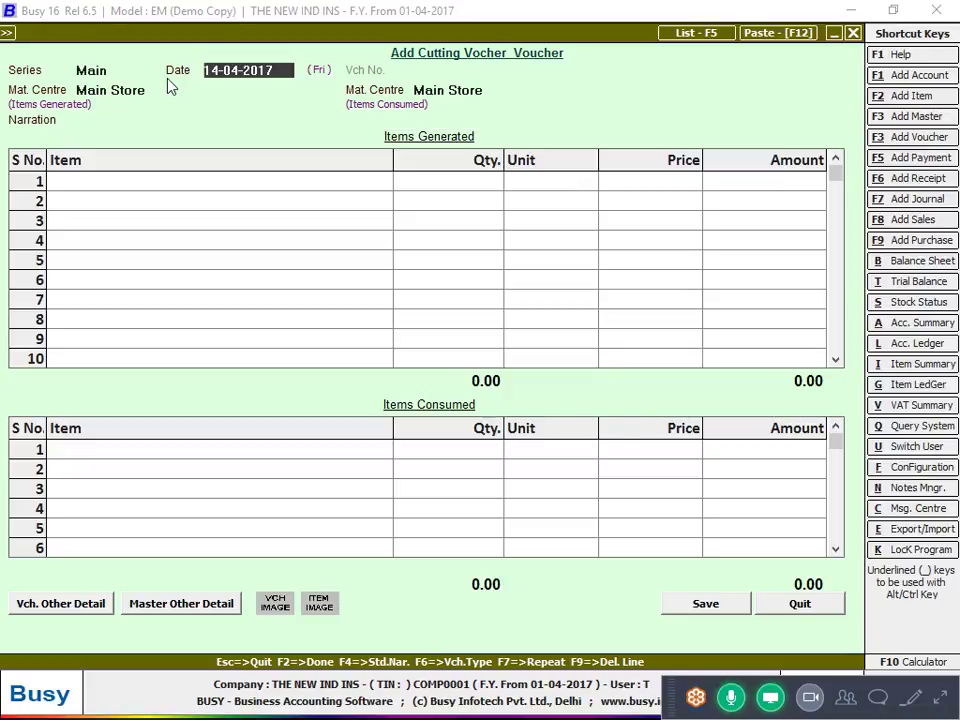
left_click(158, 91)
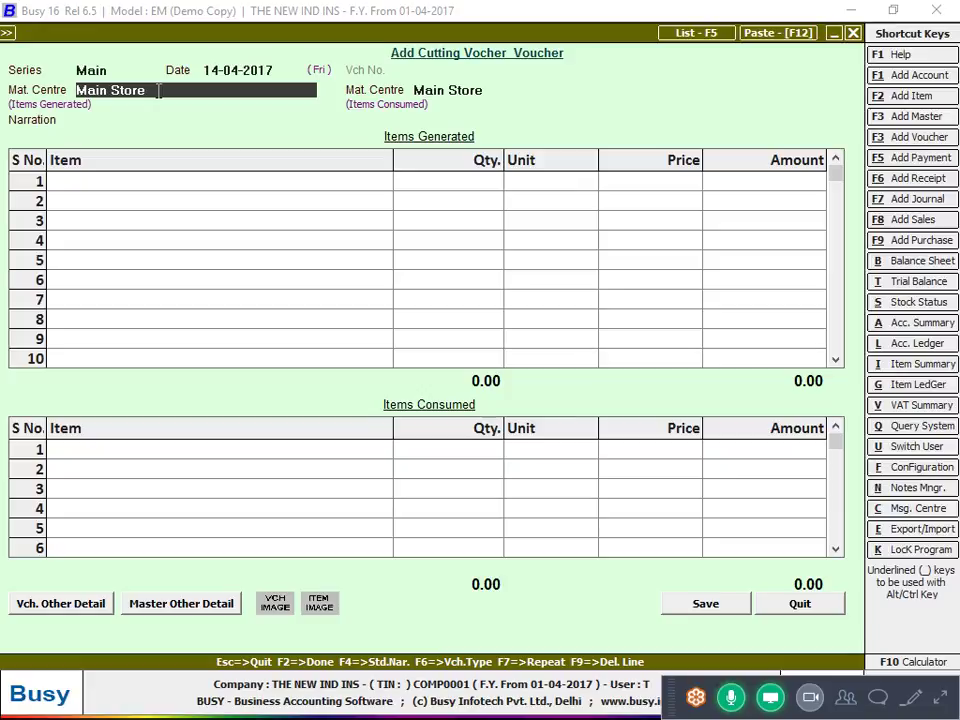
key("F3")
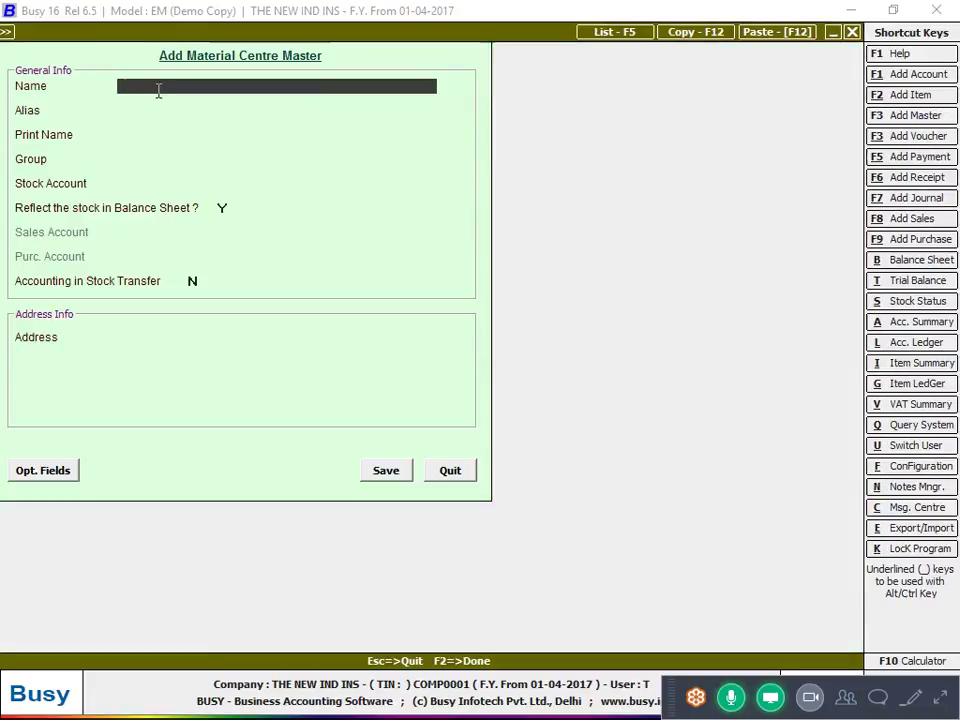
type("cutting master ji rohit")
key("Return")
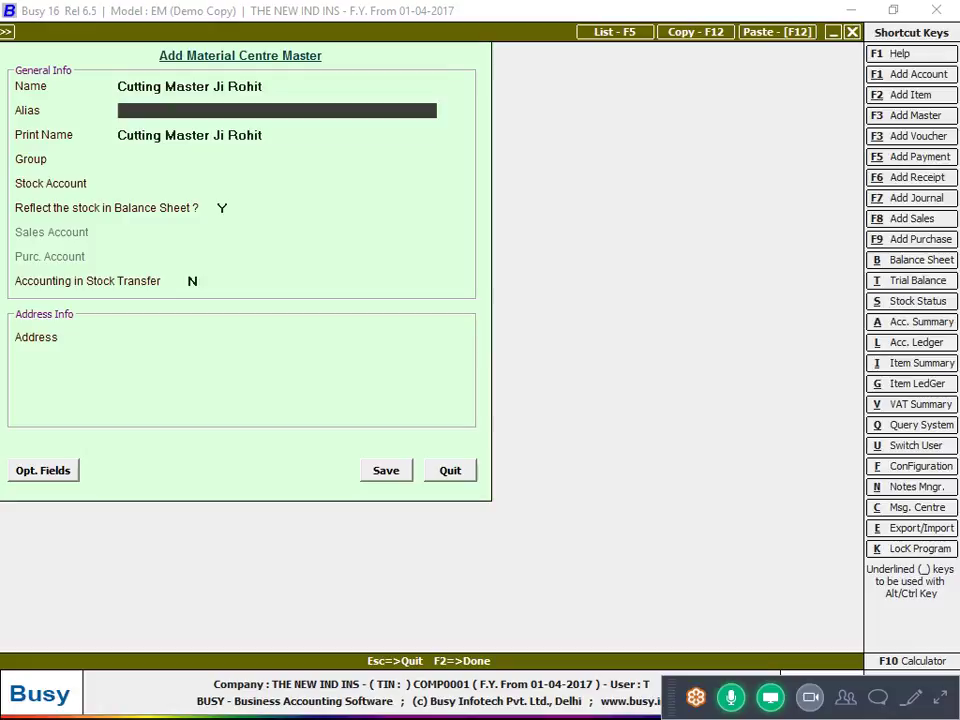
key("Return")
key("Return")
key("Down")
key("Return")
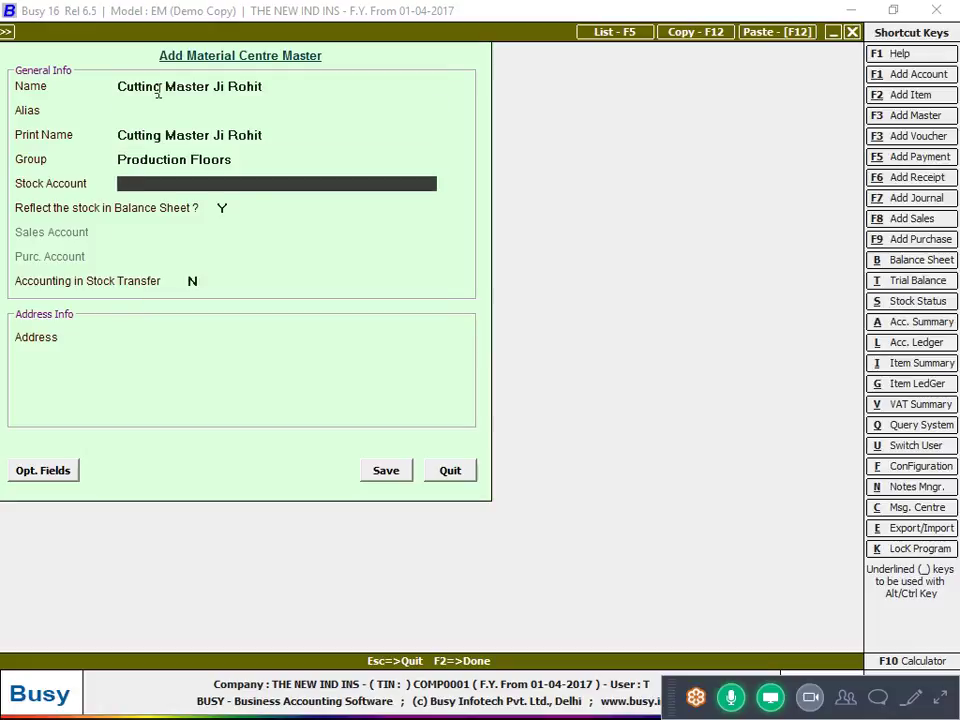
Assign the Stock account to the material centre, keep its stock in the balance sheet, and enable accounting in stock transfer
key("Down")
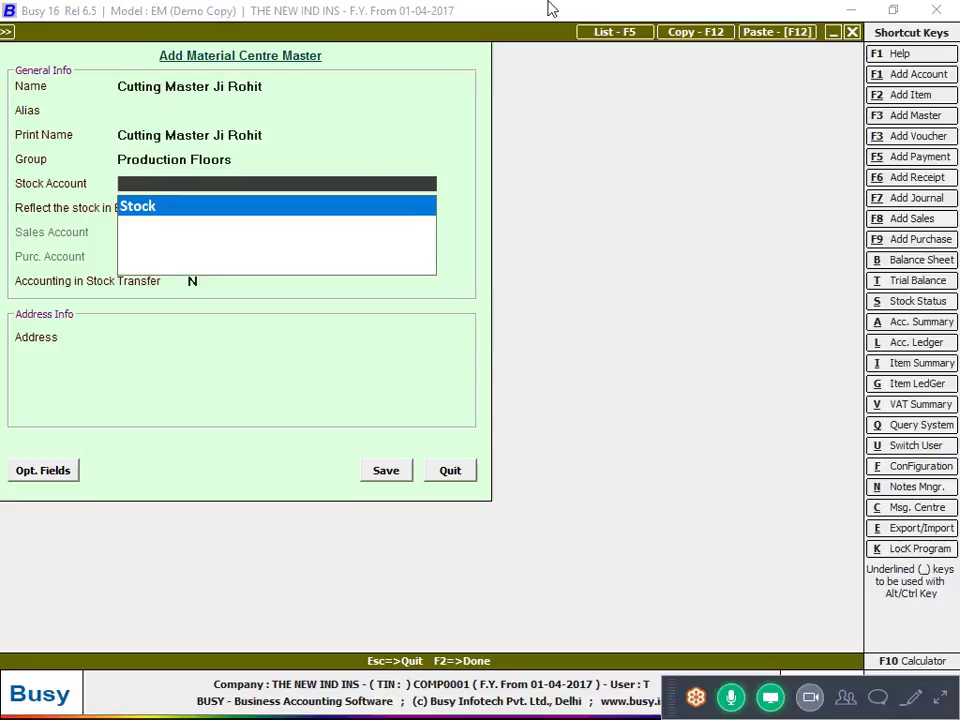
key("Return")
key("Return")
key("y")
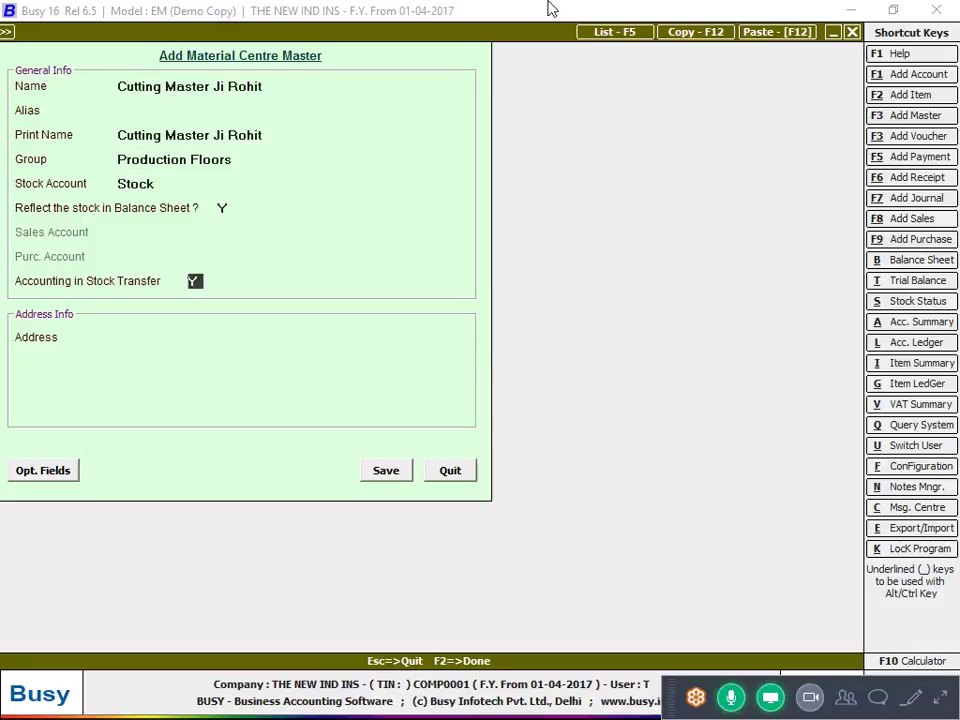
key("Return")
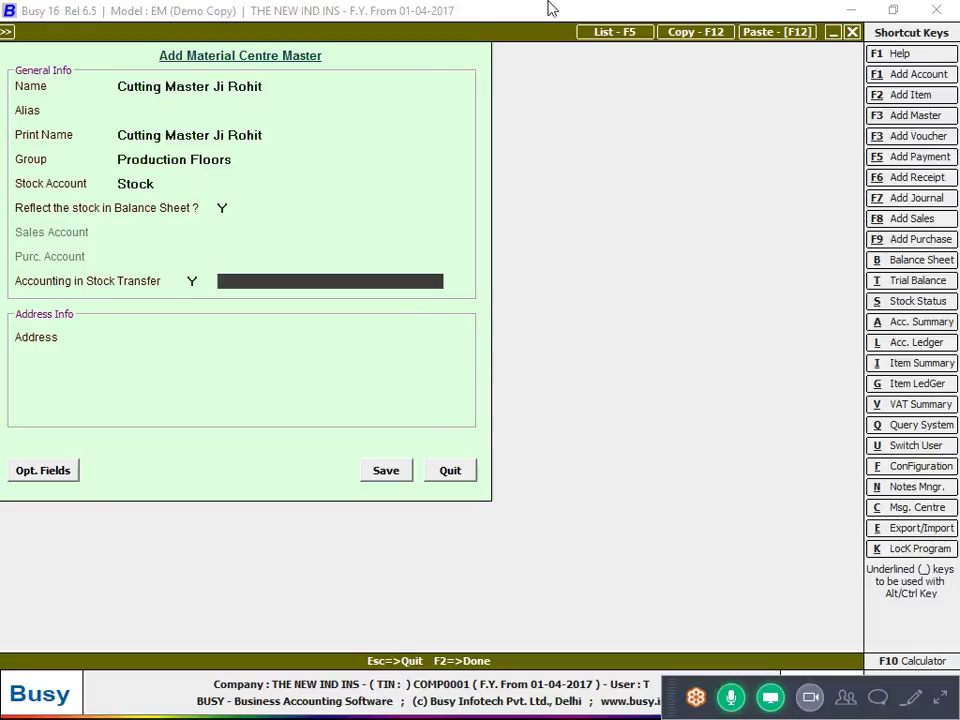
Add a stock transfer account with the same name as the material centre, under the Sundry Creditors group
key("alt+F1")
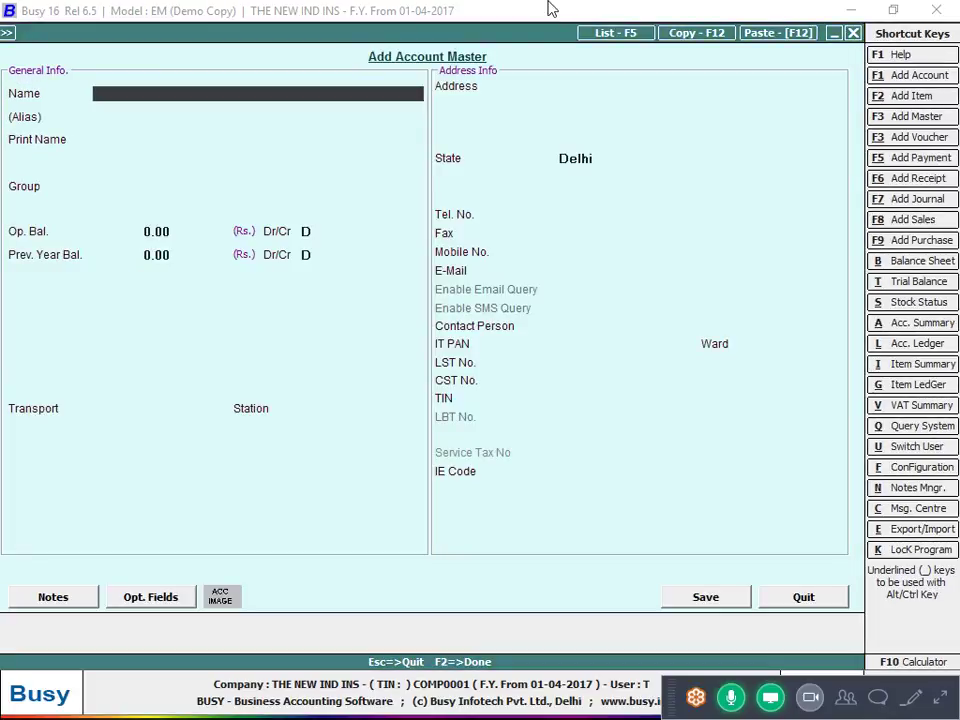
type("C")
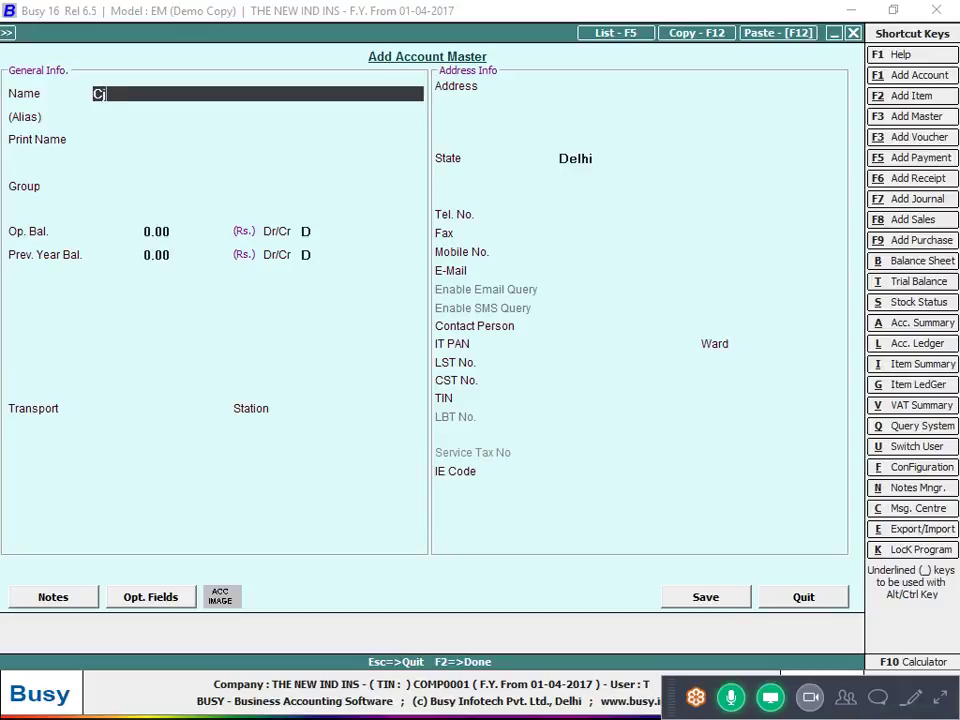
type("utting Master Ji Rohit")
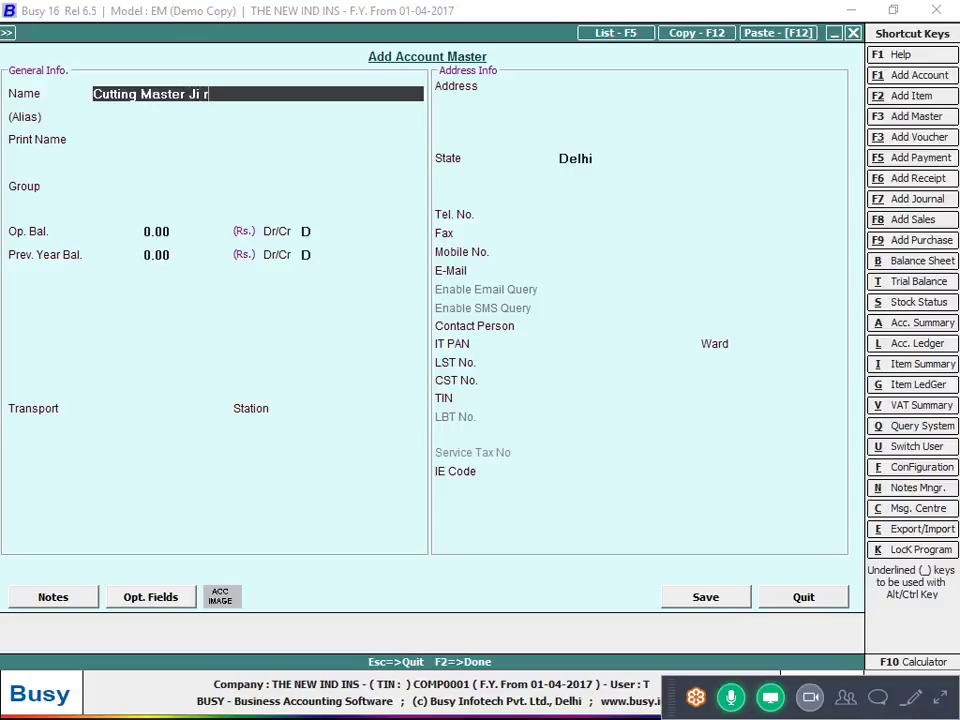
key("Return")
key("Return")
key("Return")
type("s")
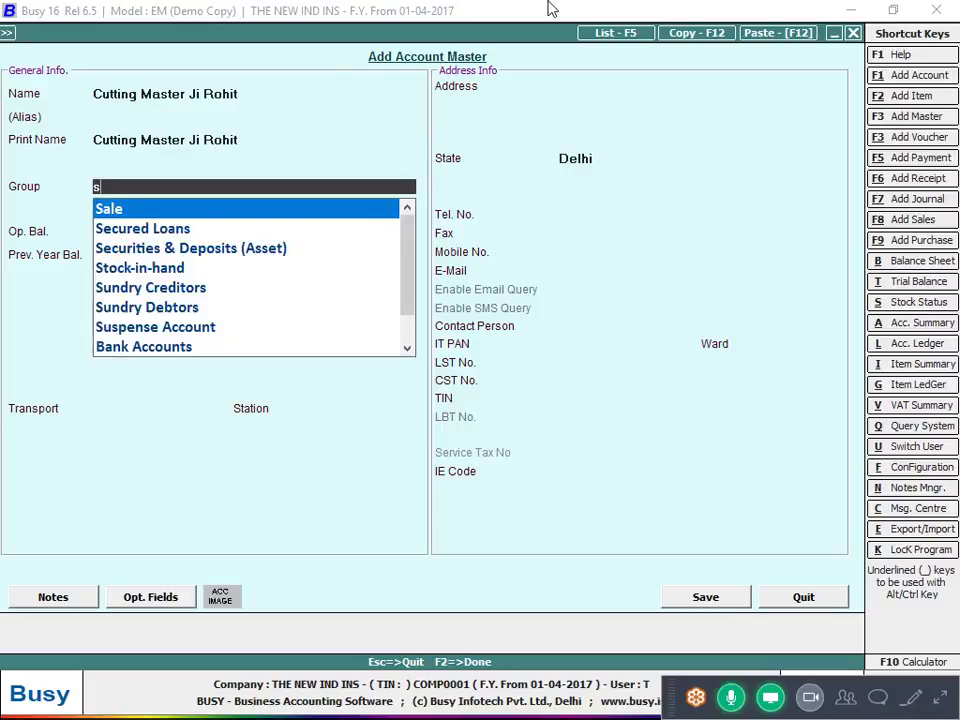
type("un")
key("Return")
Keep the account's zero opening balances, set Maintain Bill By Bill Balancing to N, and save the account
key("Return")
key("Return")
type("n")
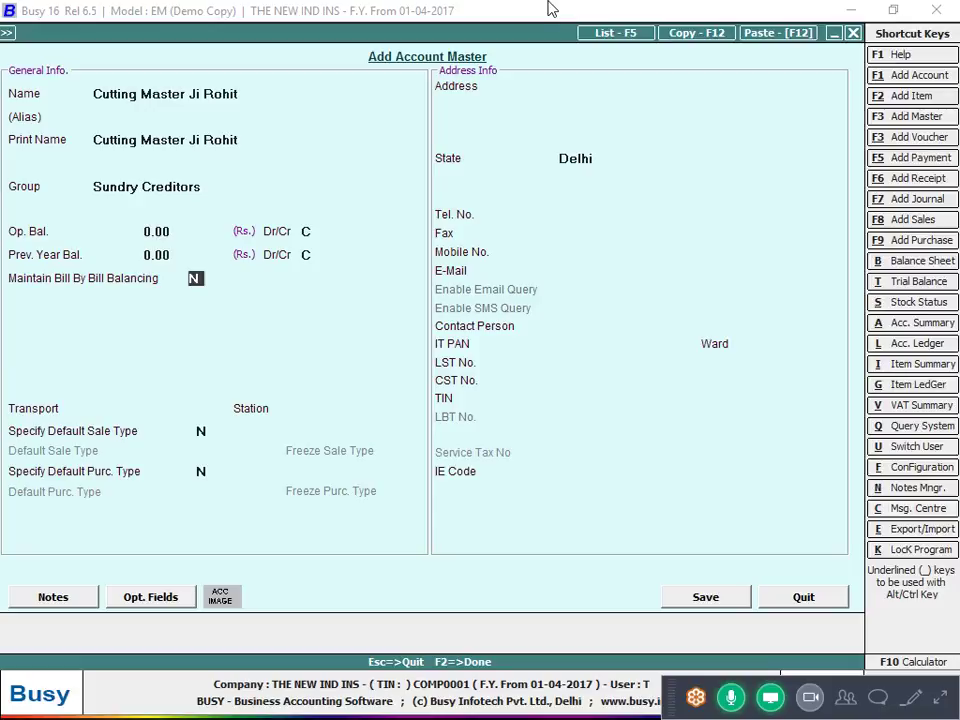
key("Return")
key("Return")
key("Return")
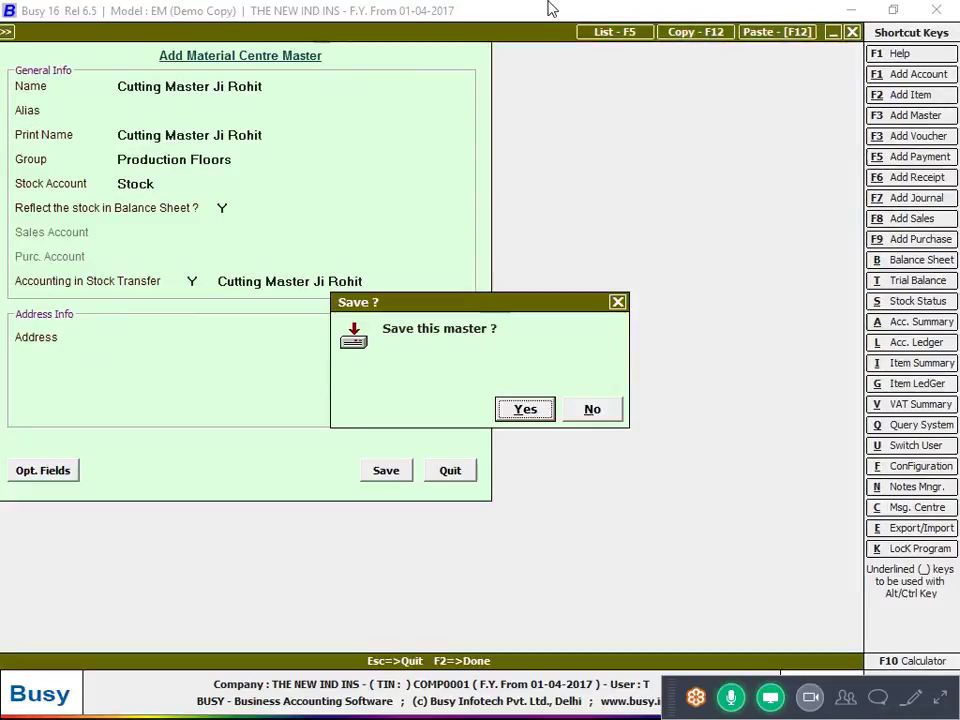
Save the cutting master's material centre and keep Main Store for the items consumed, leaving the narration blank
key("Return")
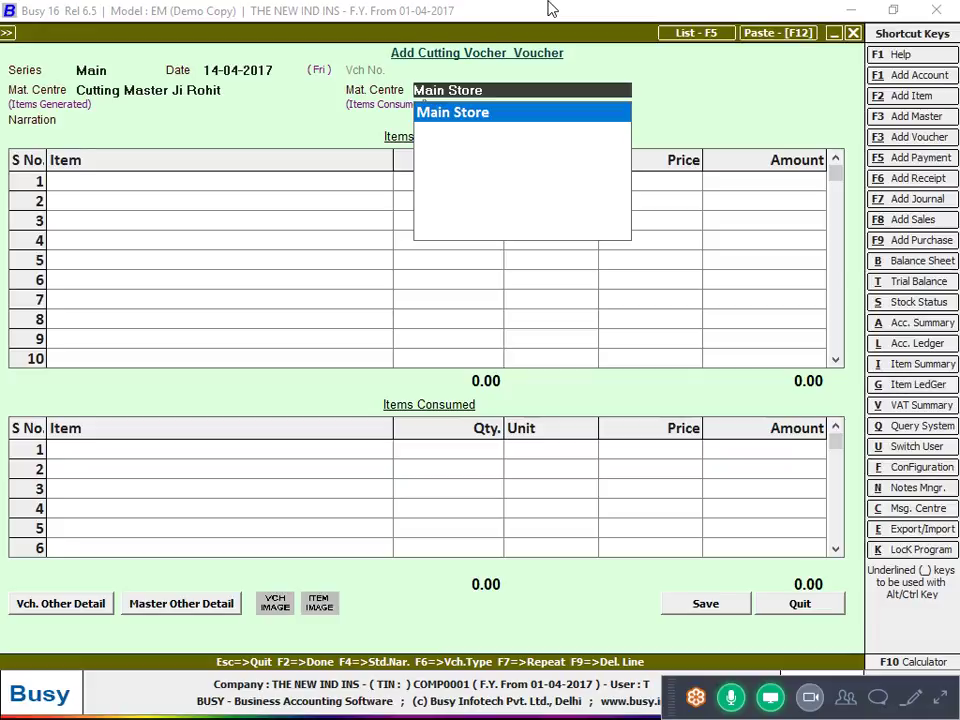
key("Return")
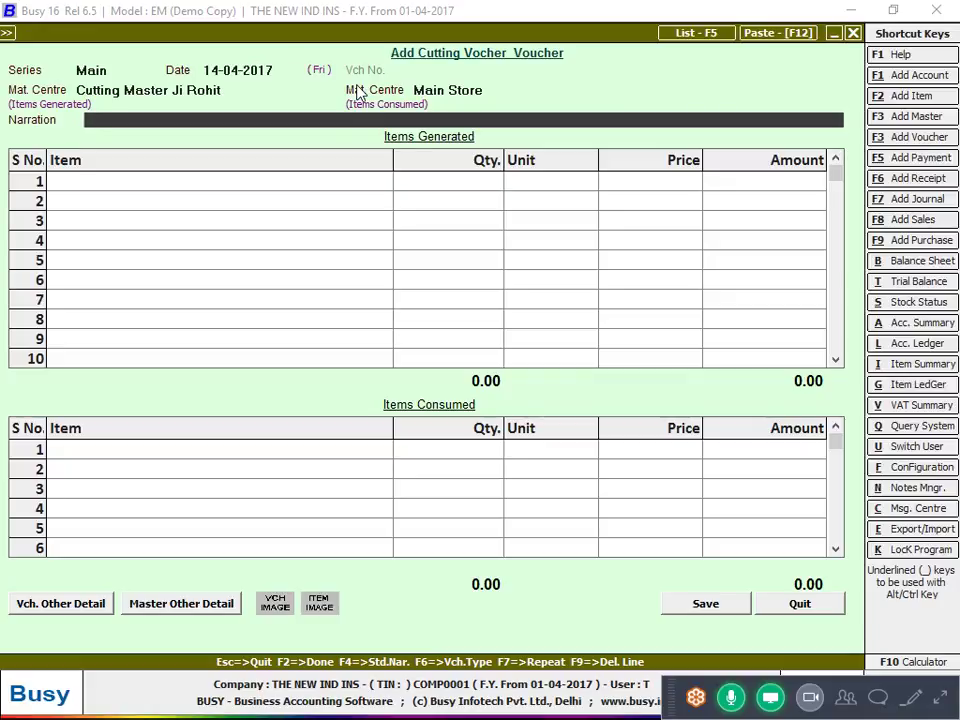
key("Return")
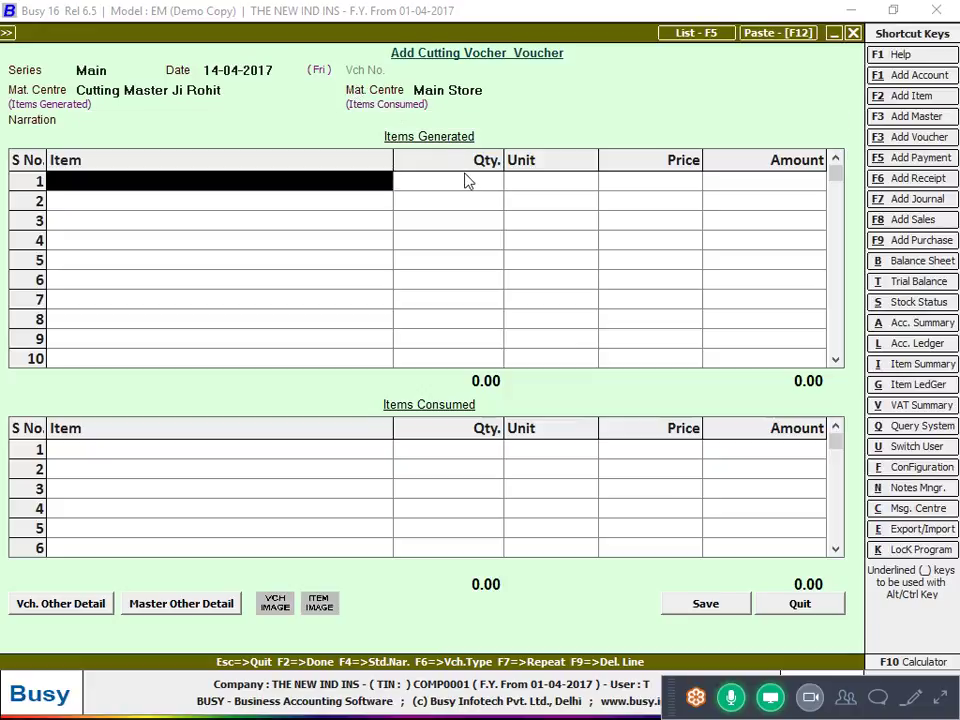
Check the lot number in the notes photo and create an item named Lot No1071 in the General group with a matching print name
key("alt+Tab")
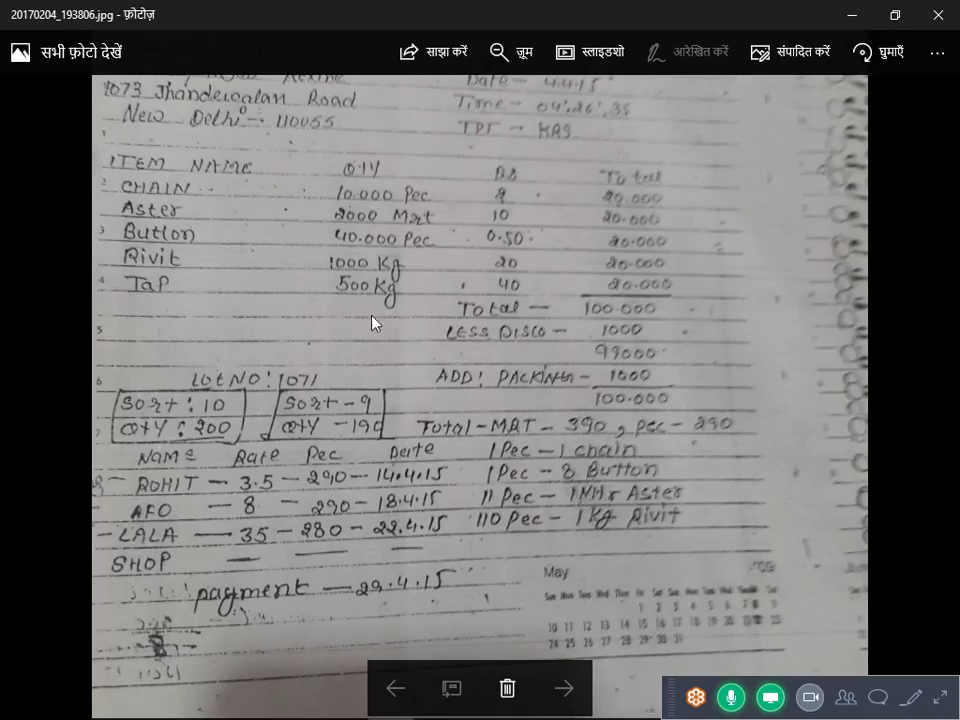
key("alt+Tab")
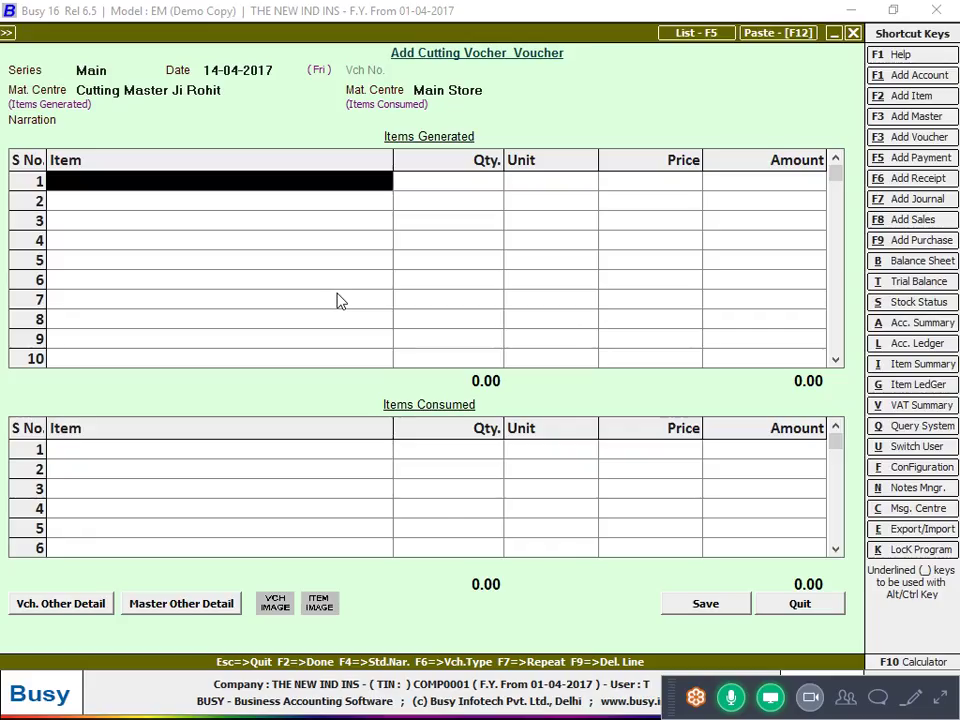
key("F3")
type("lot noi")
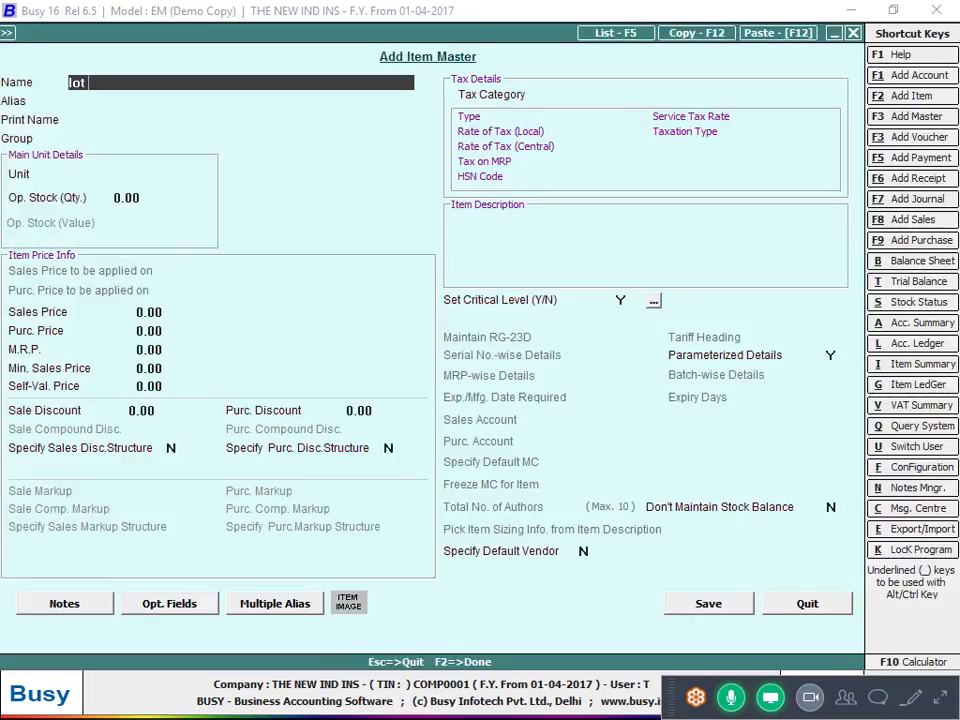
key("BackSpace")
type("1071")
key("Return")
key("Return")
key("Return")
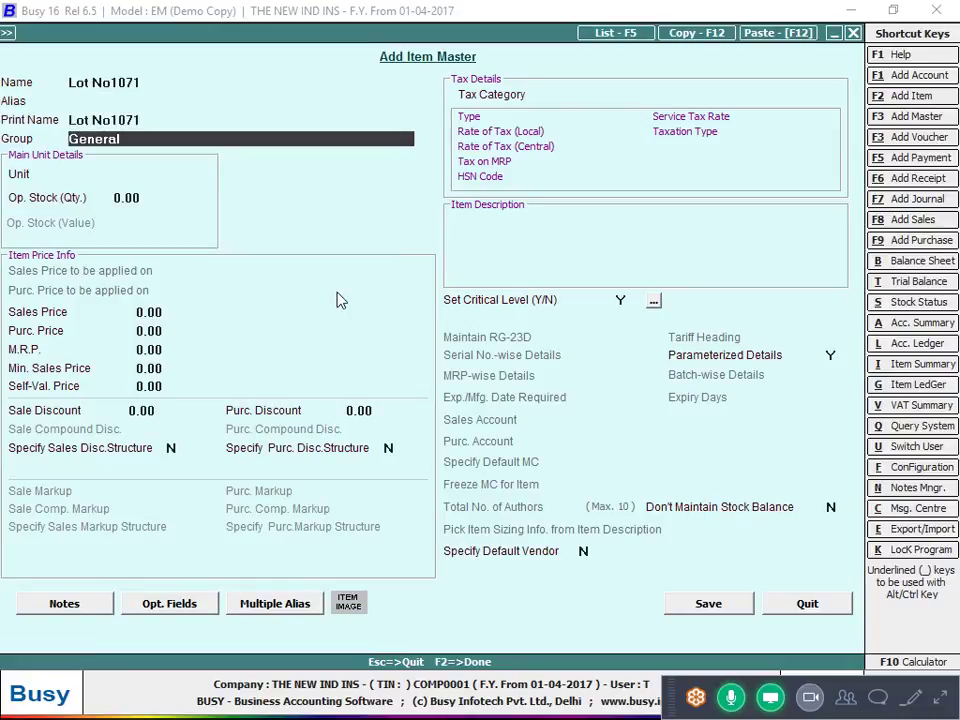
key("Return")
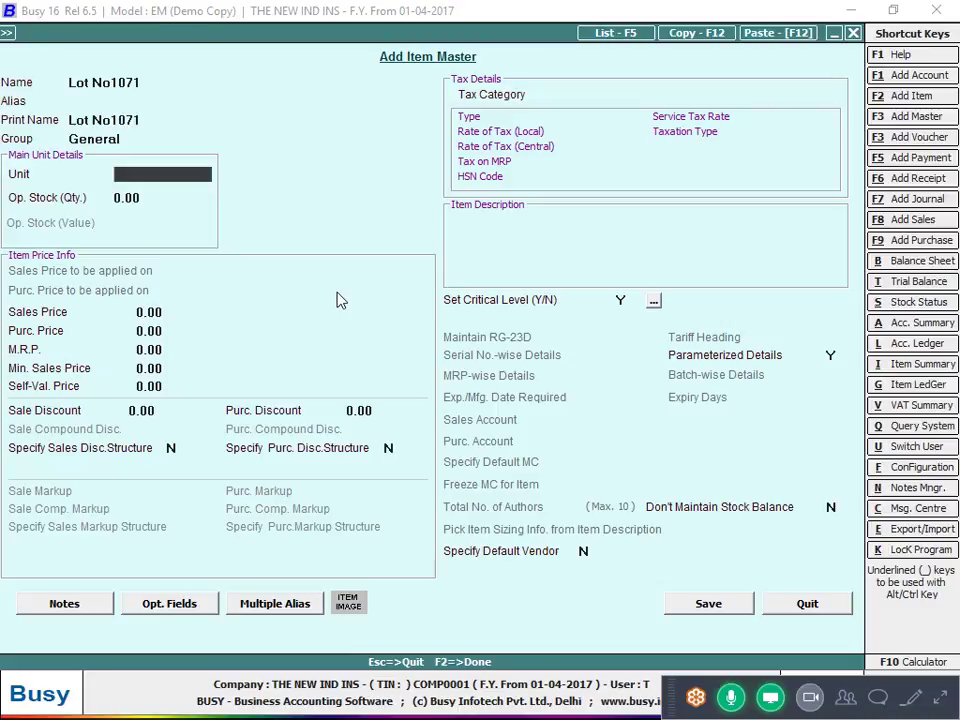
Set the lot item's unit to Pcs., turn off its parameterized details, and save it
type("p")
key("Return")
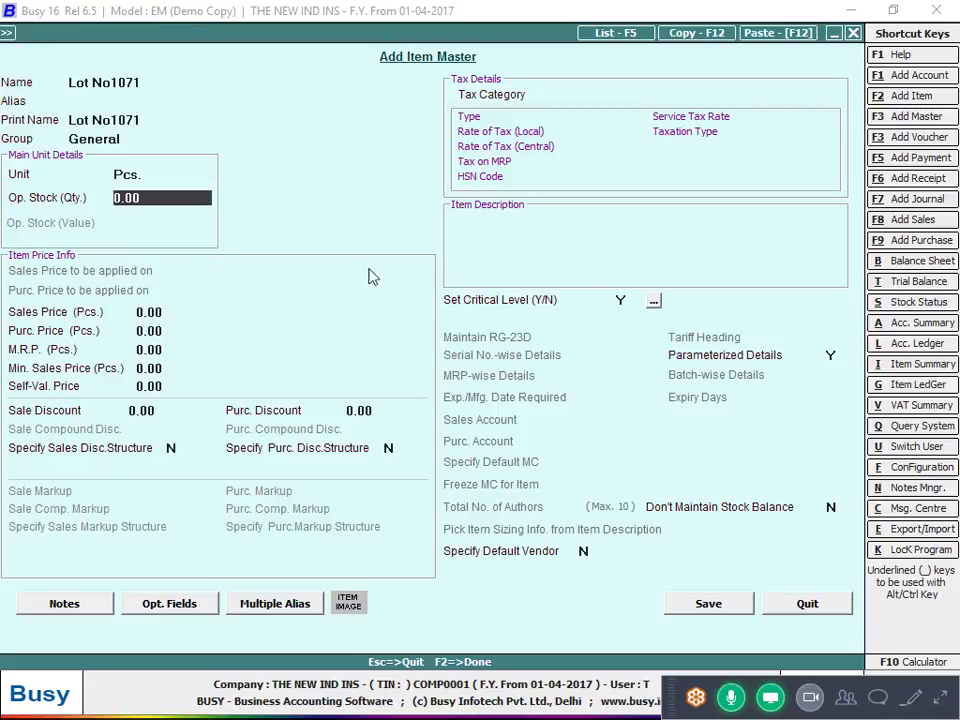
left_click(830, 357)
type("n")
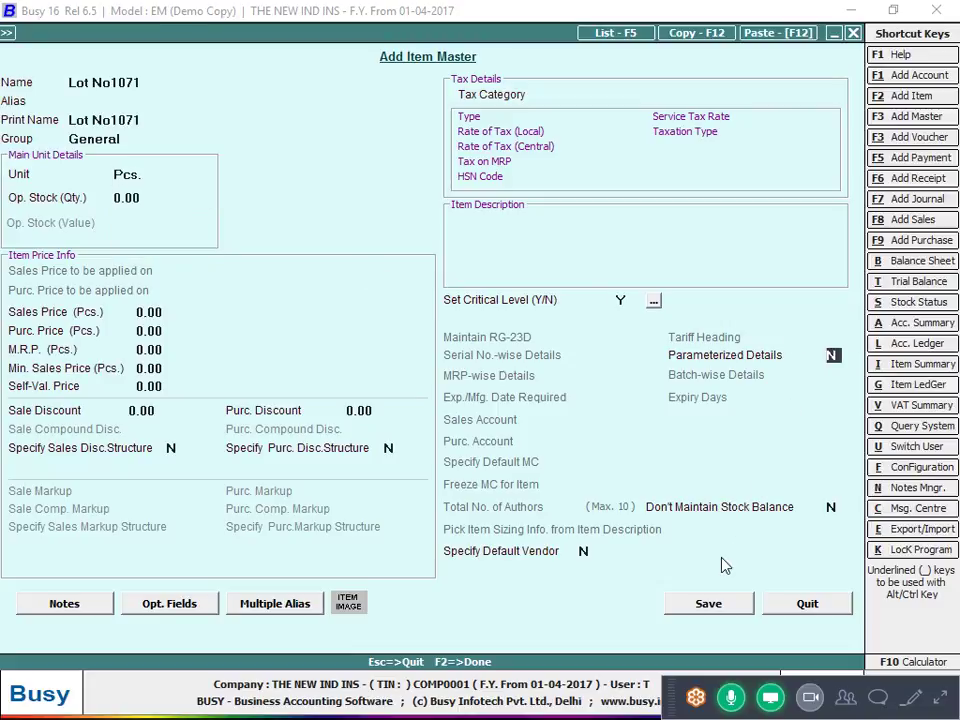
left_click(700, 612)
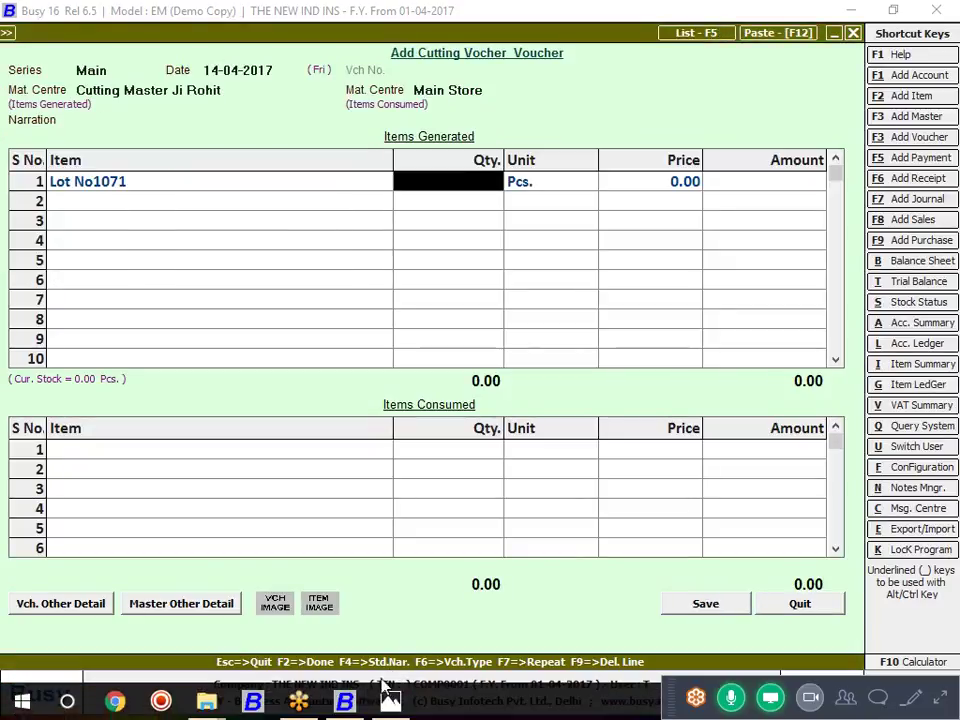
Look up the piece count in the notes photo and enter 290 Pcs. of Lot No1071 generated at zero price
left_click(405, 690)
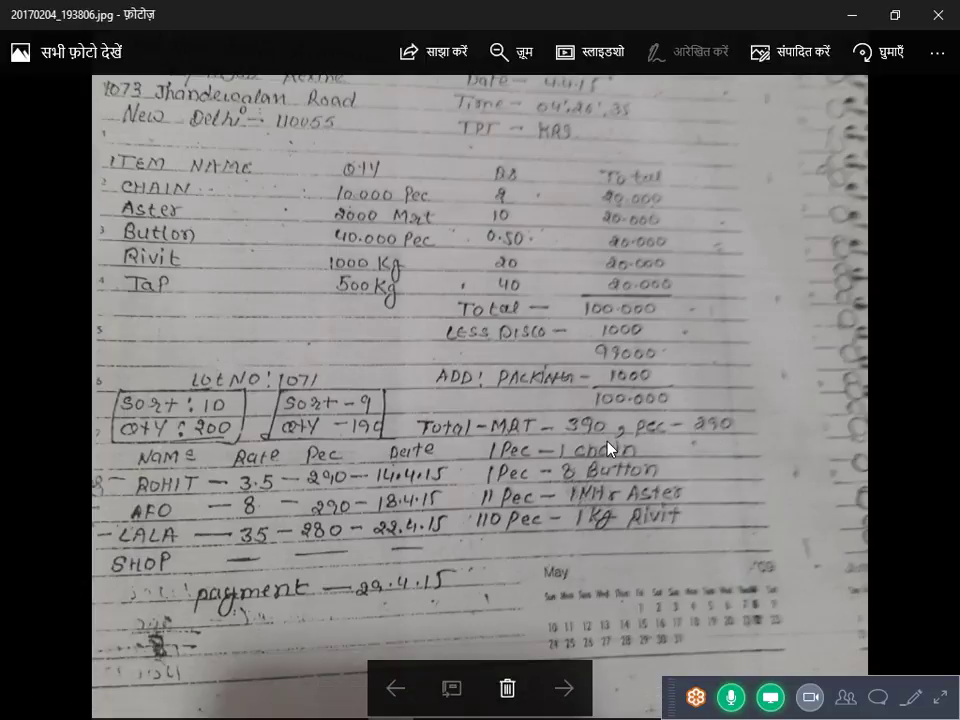
key("alt+Tab")
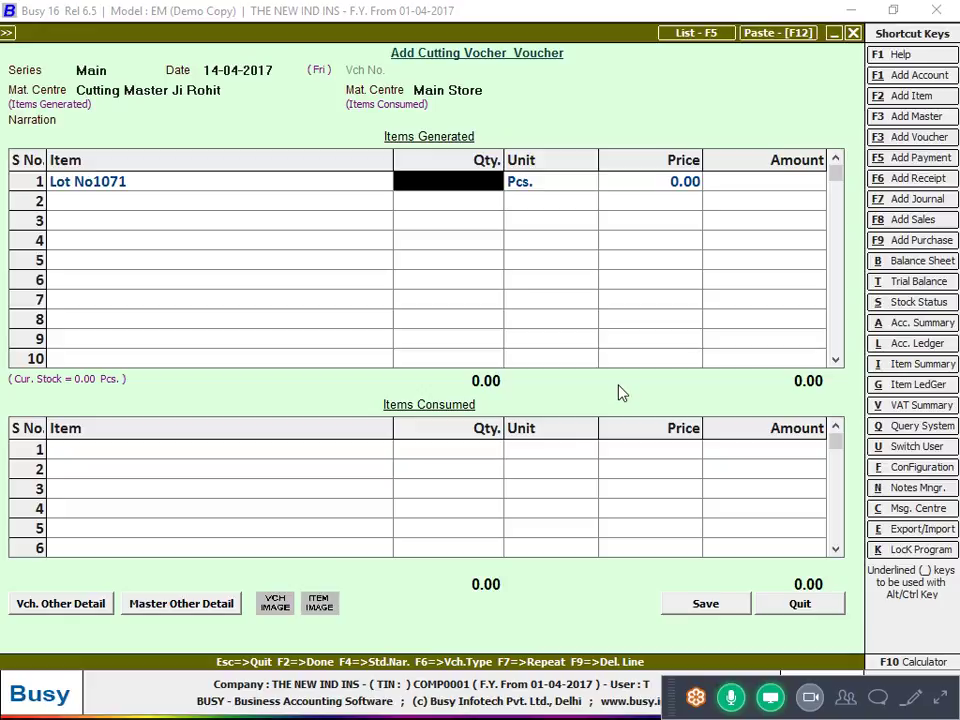
type("290")
key("Return")
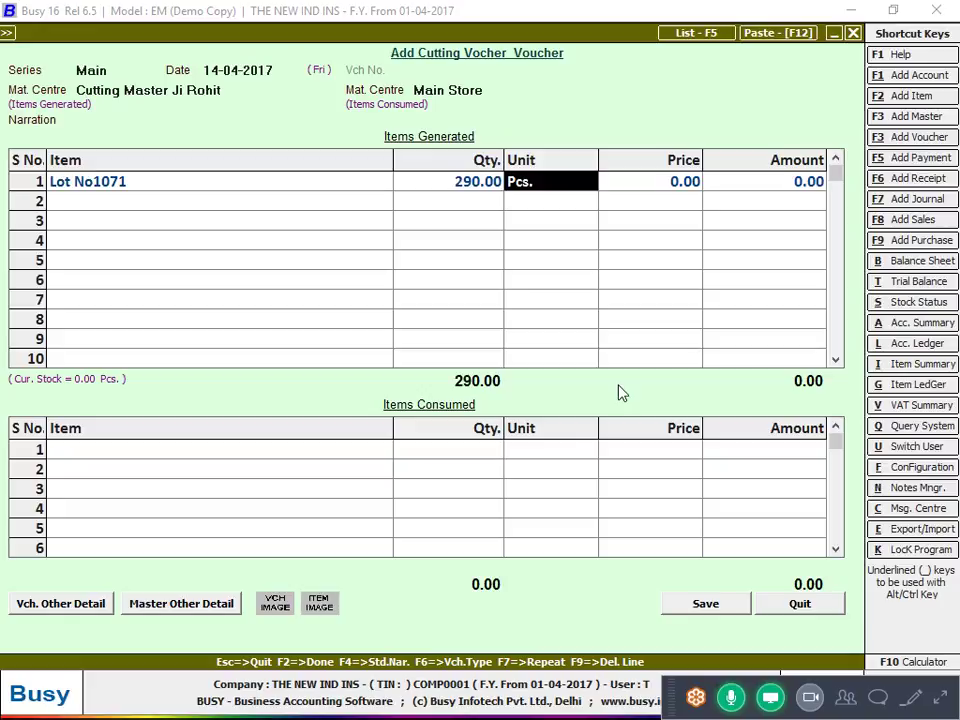
key("Return")
key("Return")
key("Return")
key("Return")
Check the cloth usage in the notes photo and add 390 Metre of CLOTH -1 to the consumed items
key("alt+Tab")
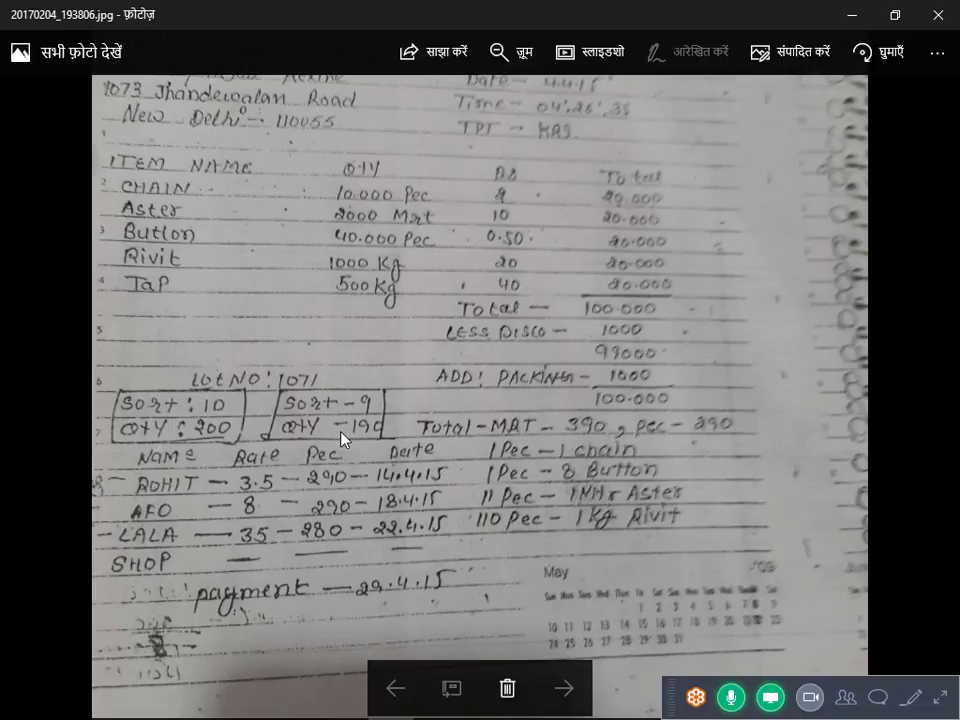
key("alt+Tab")
type("clo")
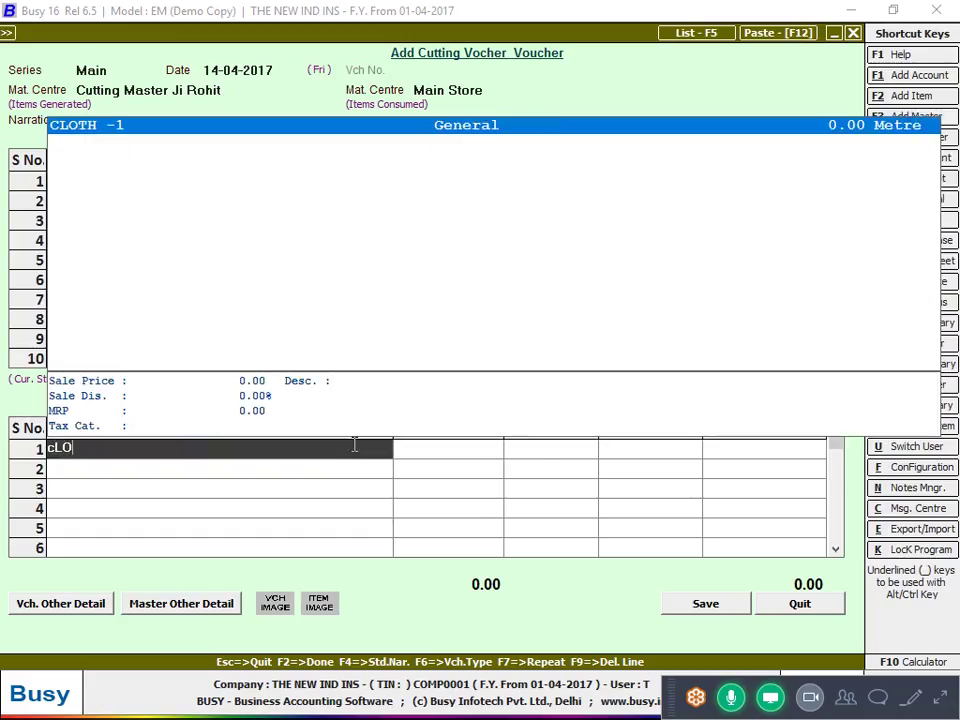
key("Return")
type("390")
key("Return")
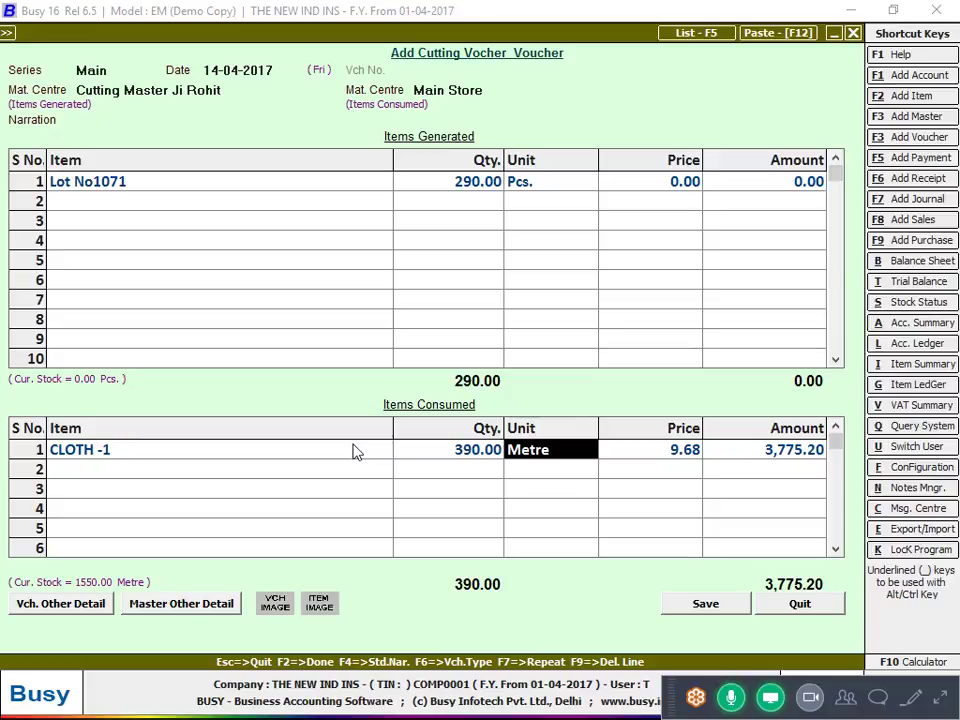
Allocate the consumed cloth as 200 metres of sort 10 and 190 metres of sort 9, keeping the 9.68 price
key("Return")
key("space")
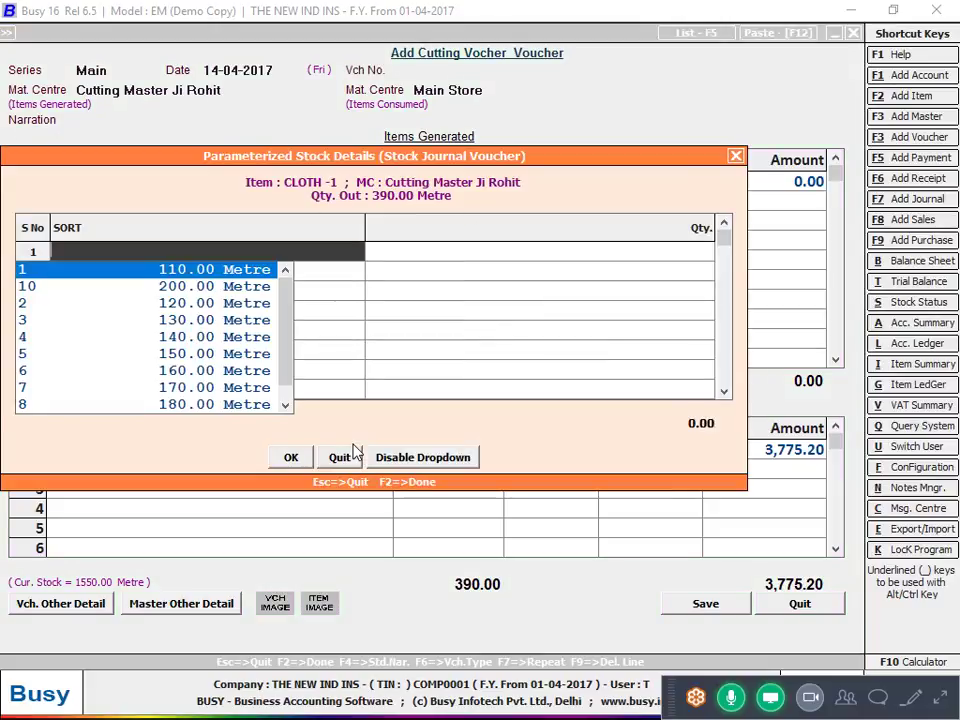
left_click(195, 289)
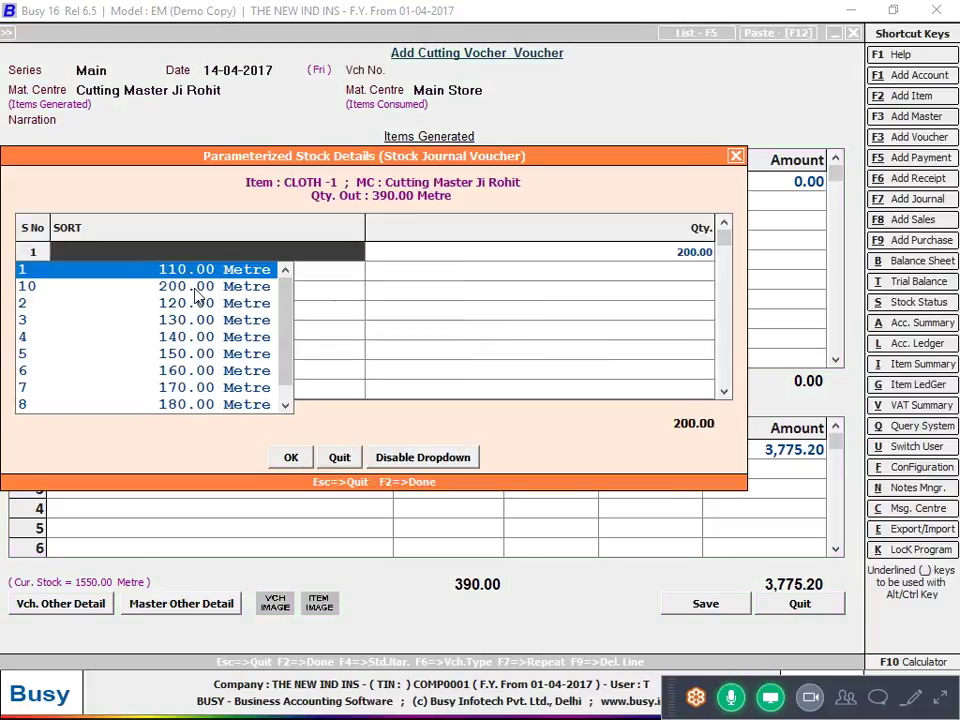
left_click(195, 292)
key("Down")
key("Down")
key("Down")
key("Down")
key("Down")
key("Down")
key("Down")
key("Down")
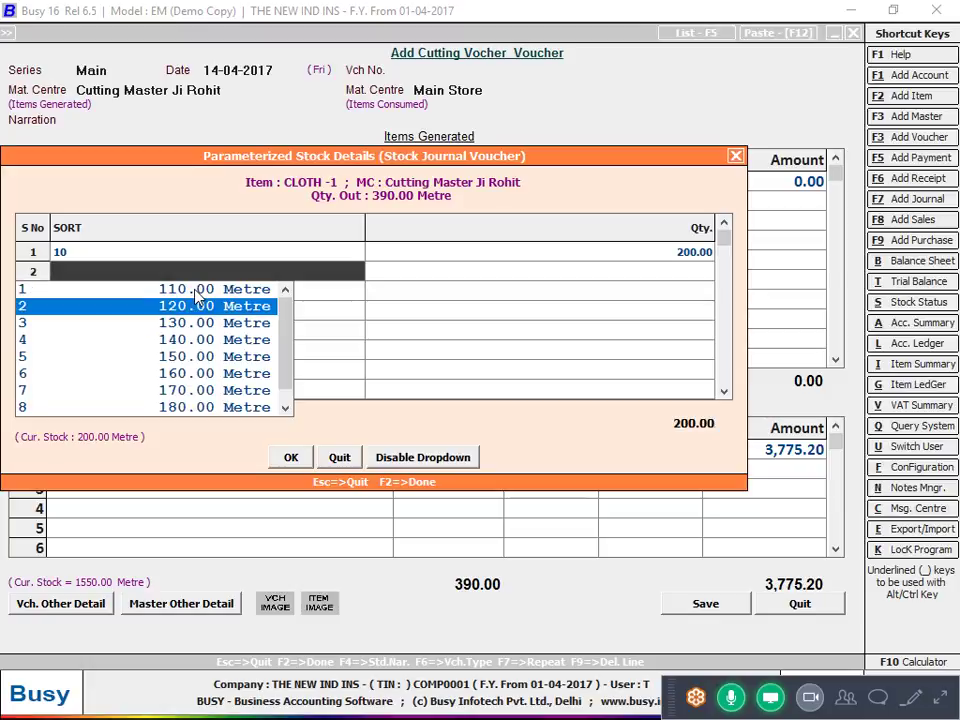
key("Return")
key("Return")
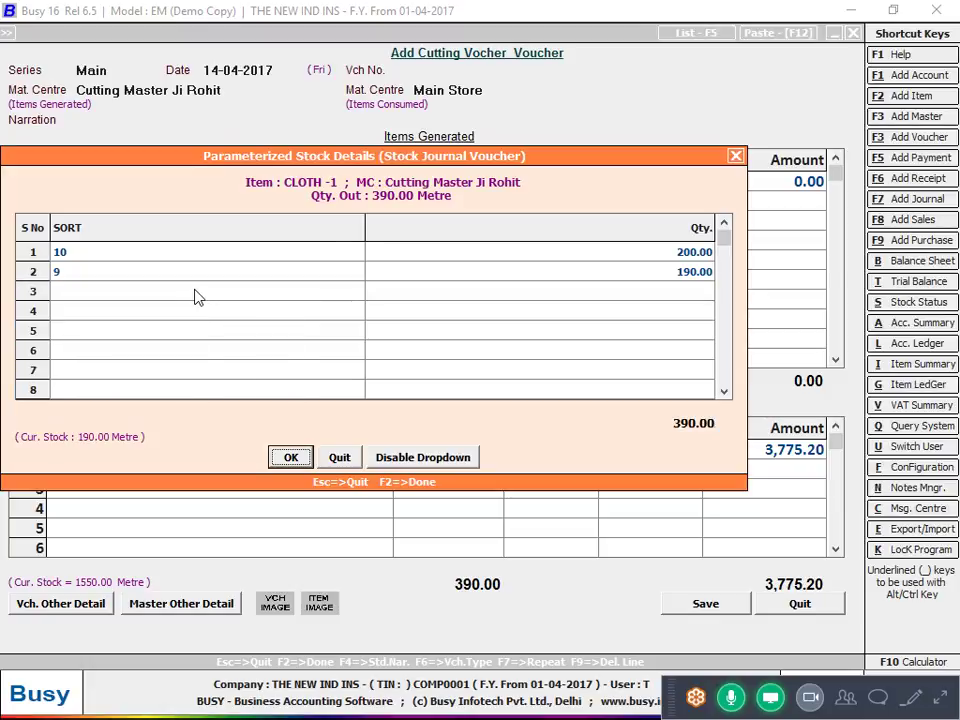
key("Return")
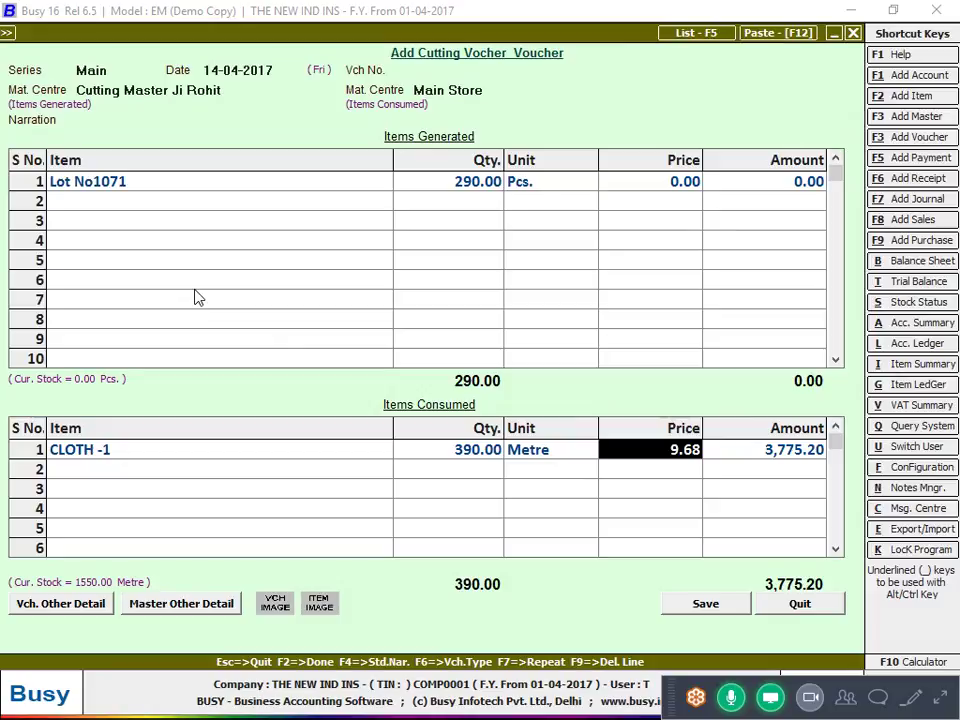
key("Return")
key("Return")
Check the per-piece usage in the notes photo and add 290 Pcs. of CHAIN consumed at the default price
key("alt+Tab")
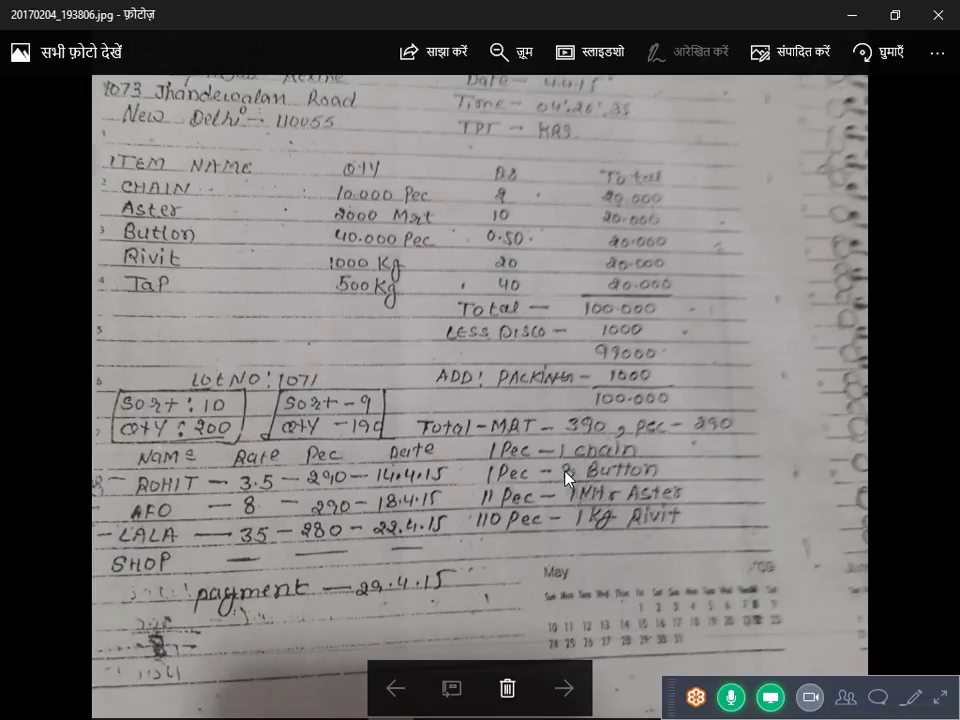
key("alt+Tab")
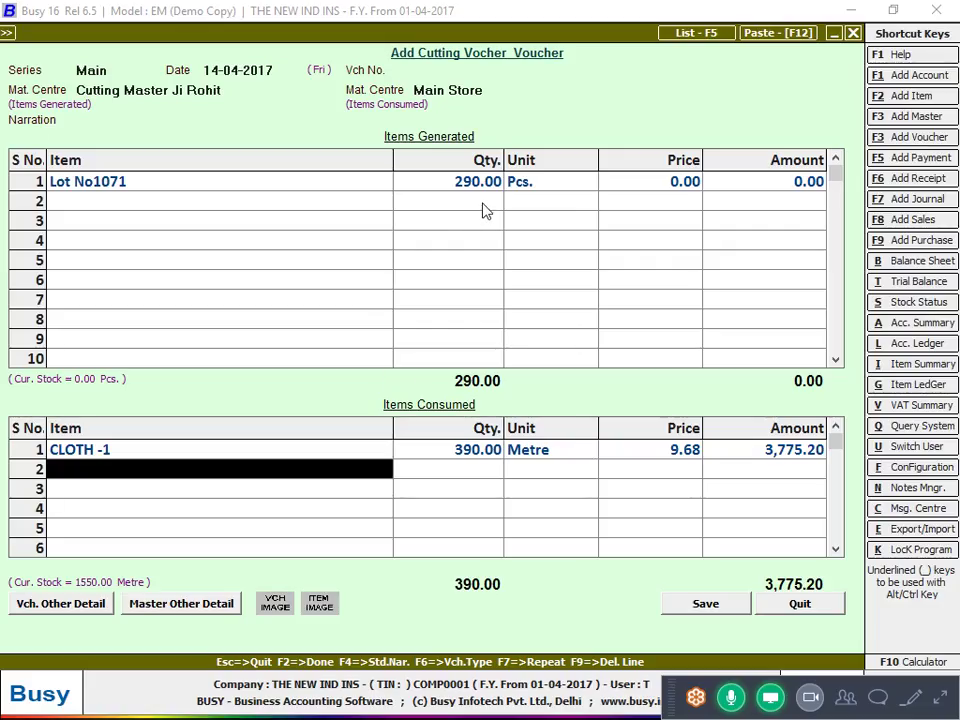
type("cha")
key("Return")
type("290")
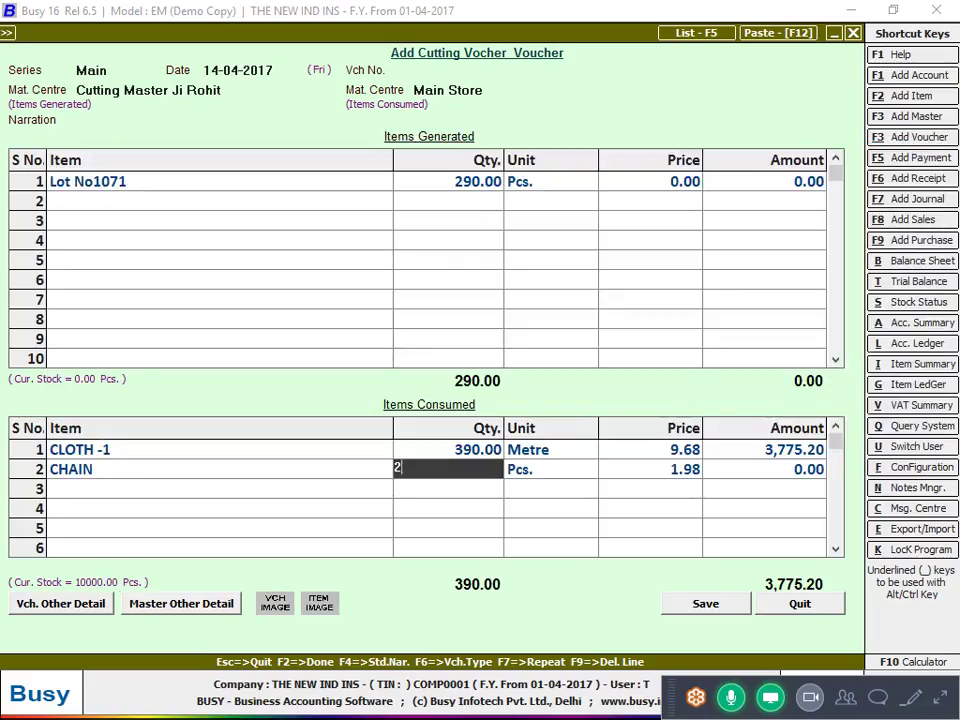
key("Return")
key("Return")
key("Return")
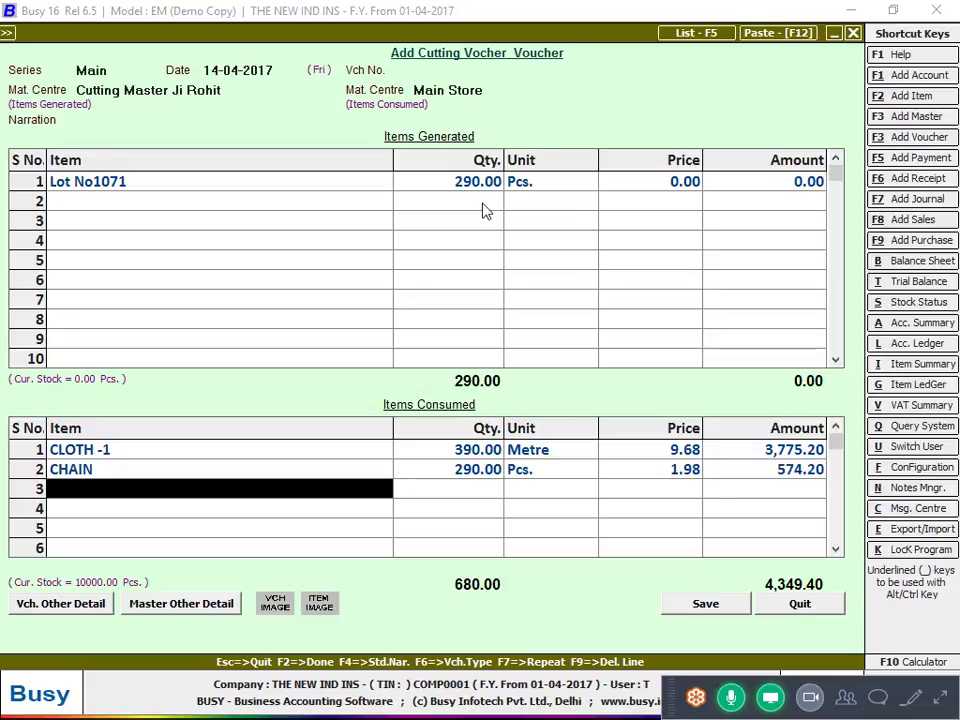
Add BUTTON to the consumed items, calculate its quantity as 290*8, and enter 2,320 Pcs. at the default price
type("c")
key("BackSpace")
type("b")
key("Return")
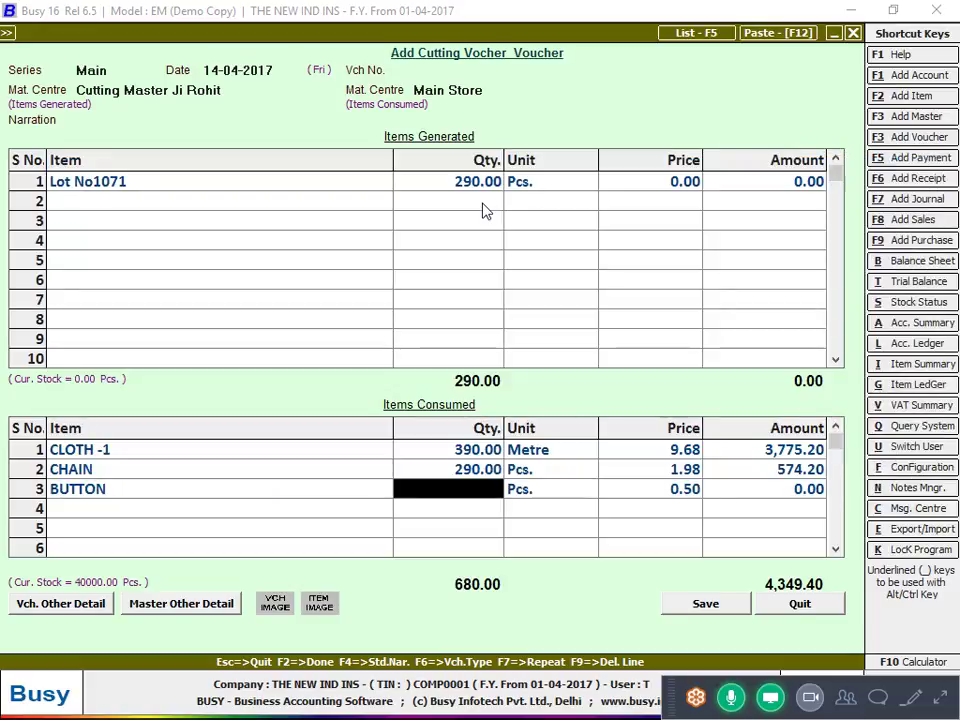
key("F10")
type("290*8")
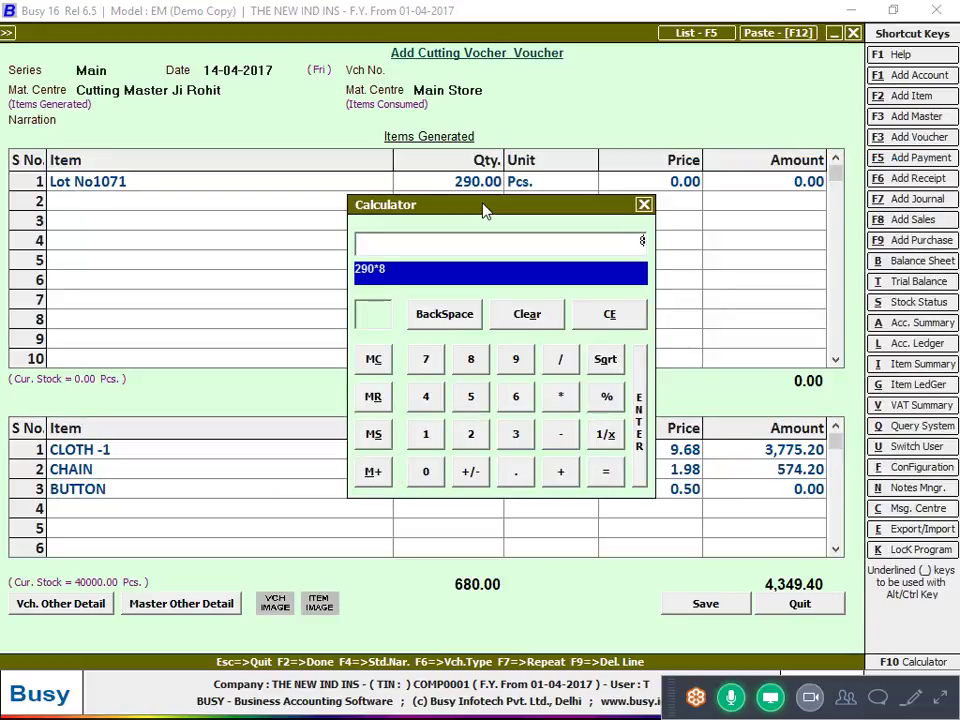
key("Return")
key("Return")
key("Return")
key("Return")
key("Return")
key("Return")
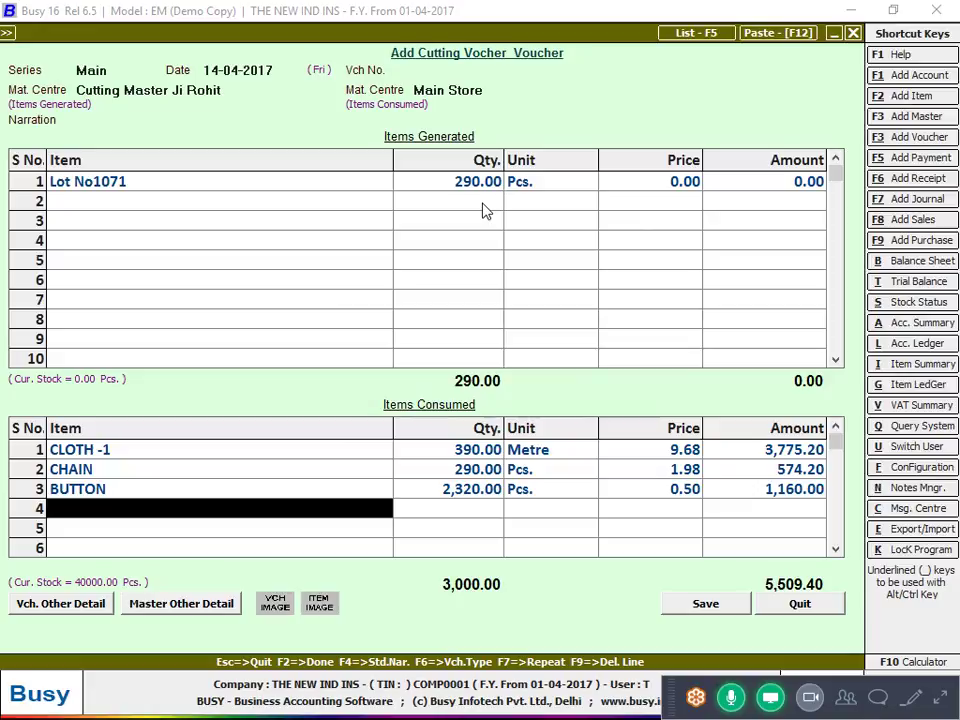
Check the next material in the notes photo and add ASTER as the fourth consumed item
key("alt+Tab")
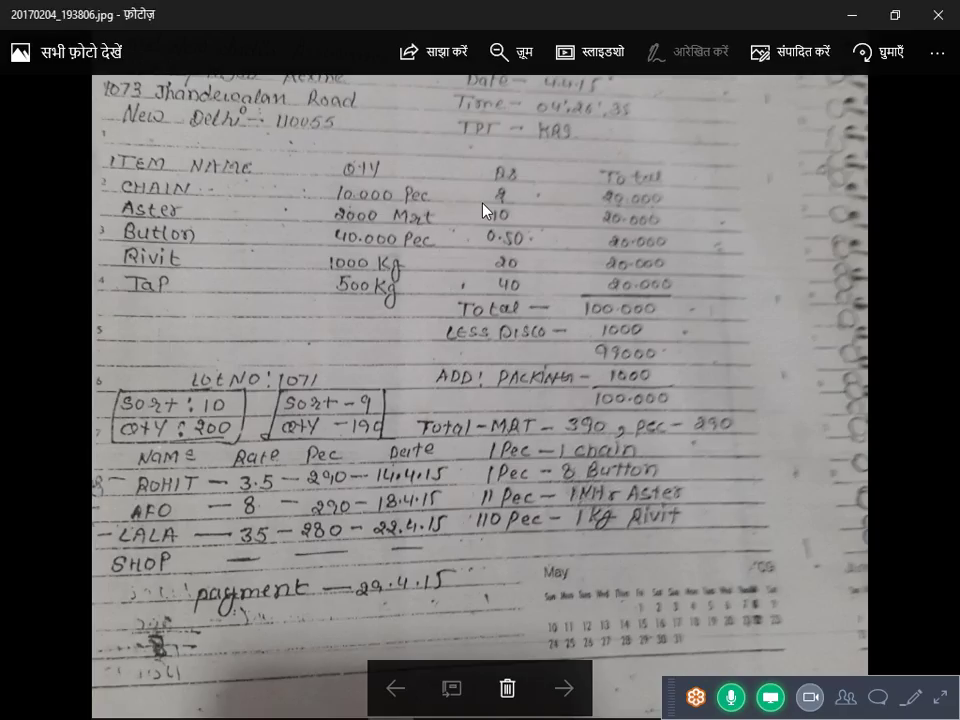
key("alt+Tab")
type("aS")
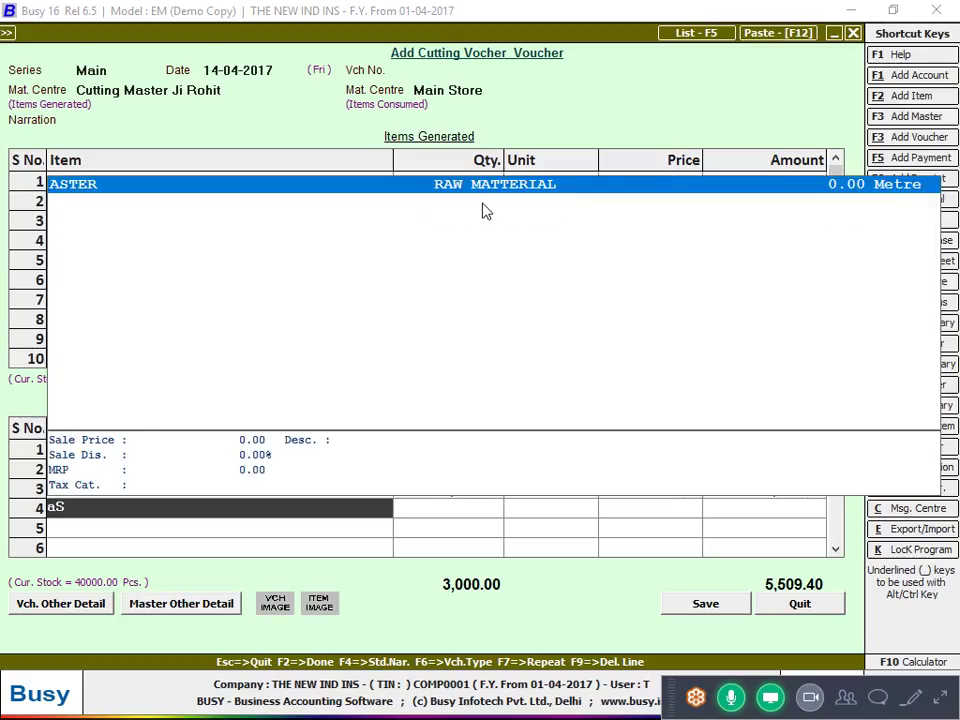
key("Return")
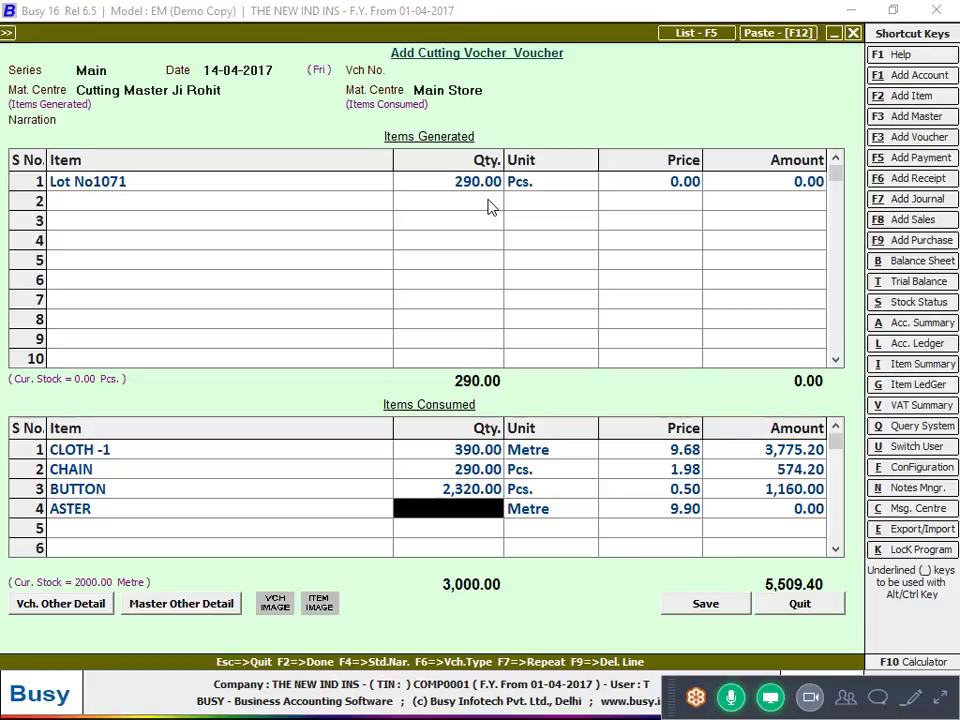
Expand the GoToMeeting control panel, unmute the muted web attendee's microphone, and collapse the panel again
left_click(940, 697)
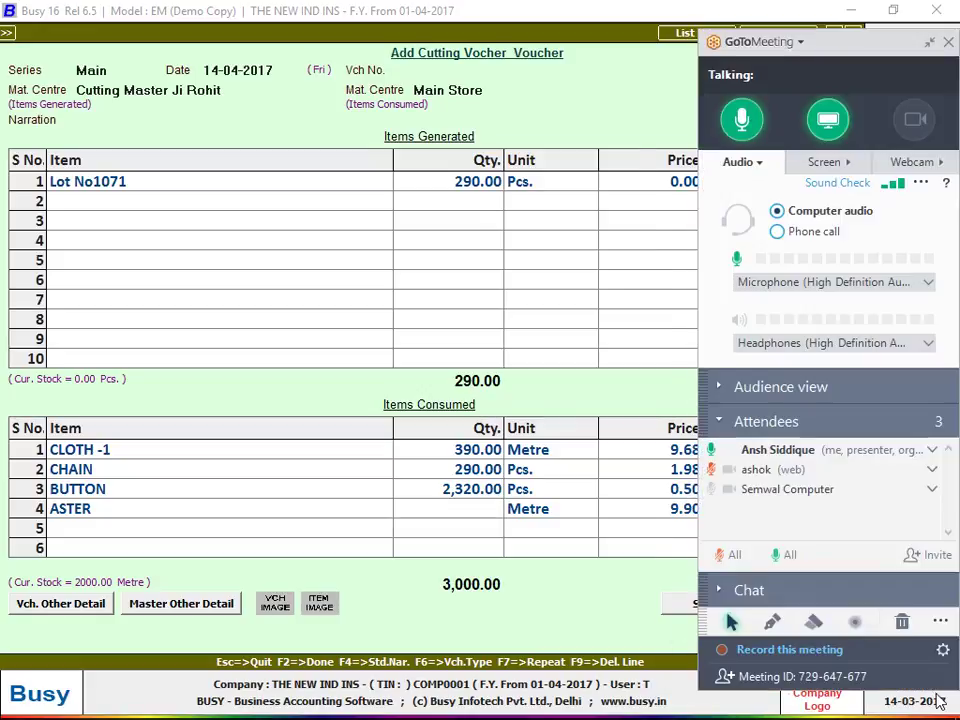
left_click(711, 469)
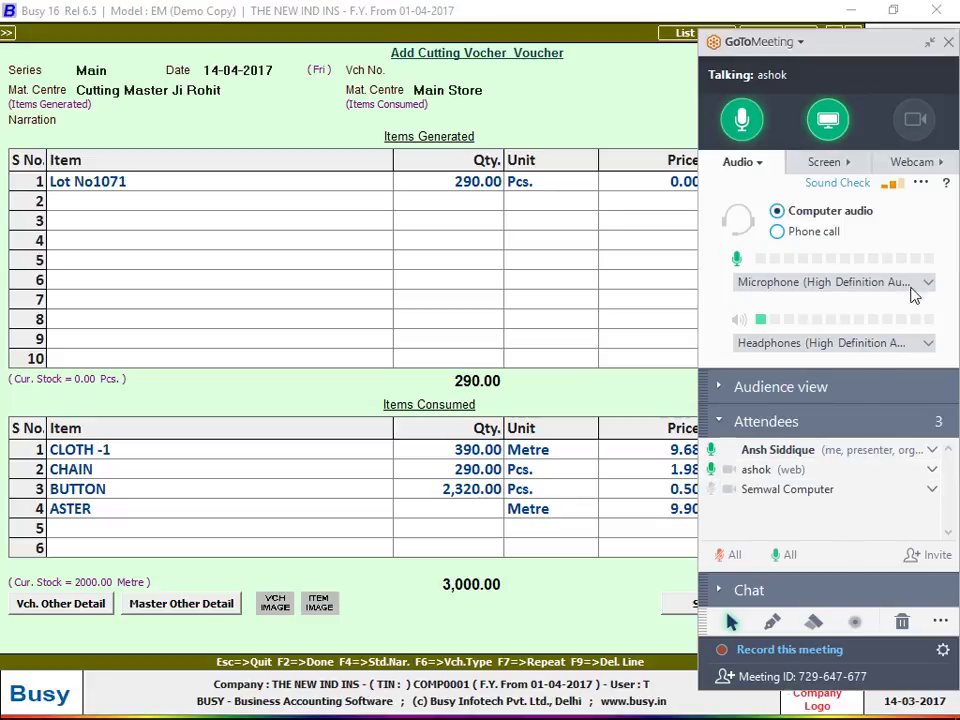
left_click(930, 45)
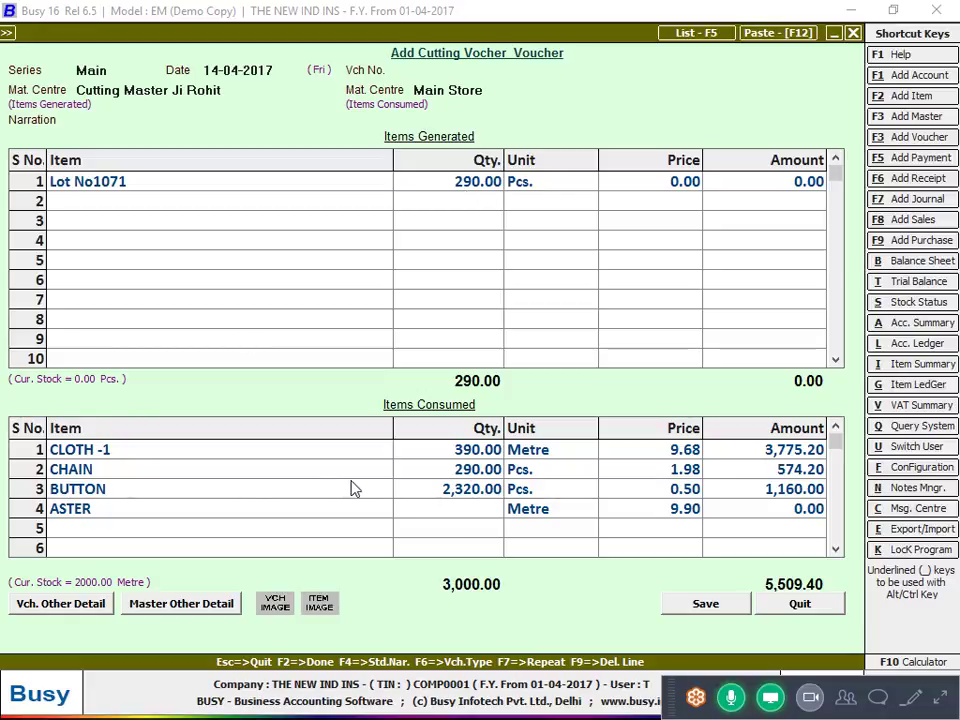
left_click(446, 512)
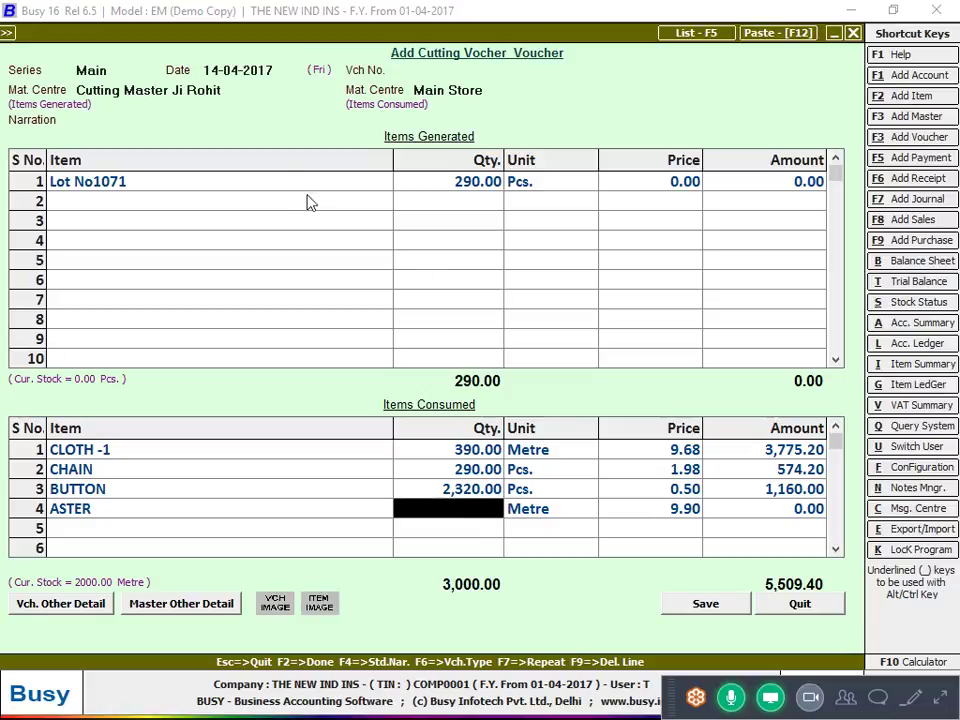
left_click(281, 122)
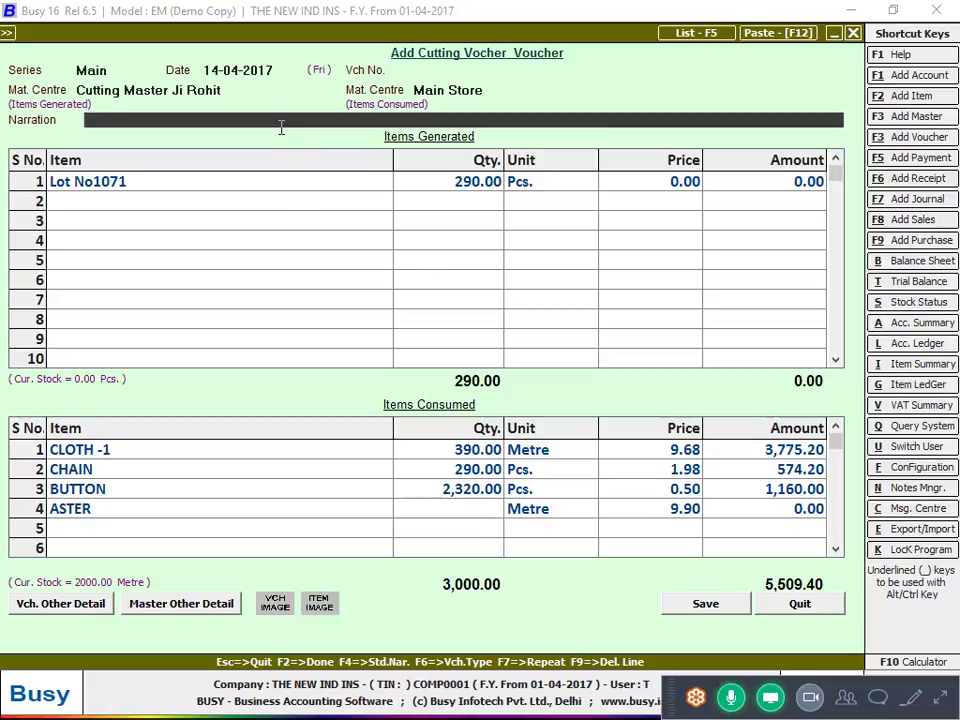
type("1")
left_click(398, 510)
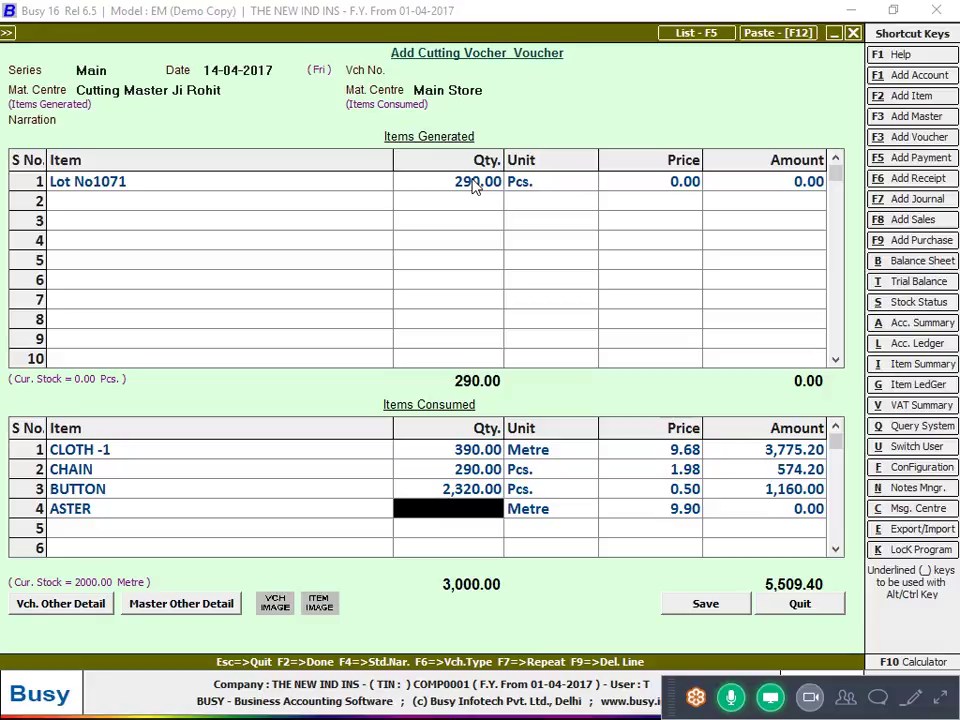
Calculate the ASTER quantity as 290/11 and enter 26.36 Metre at the default price
key("F10")
type("29")
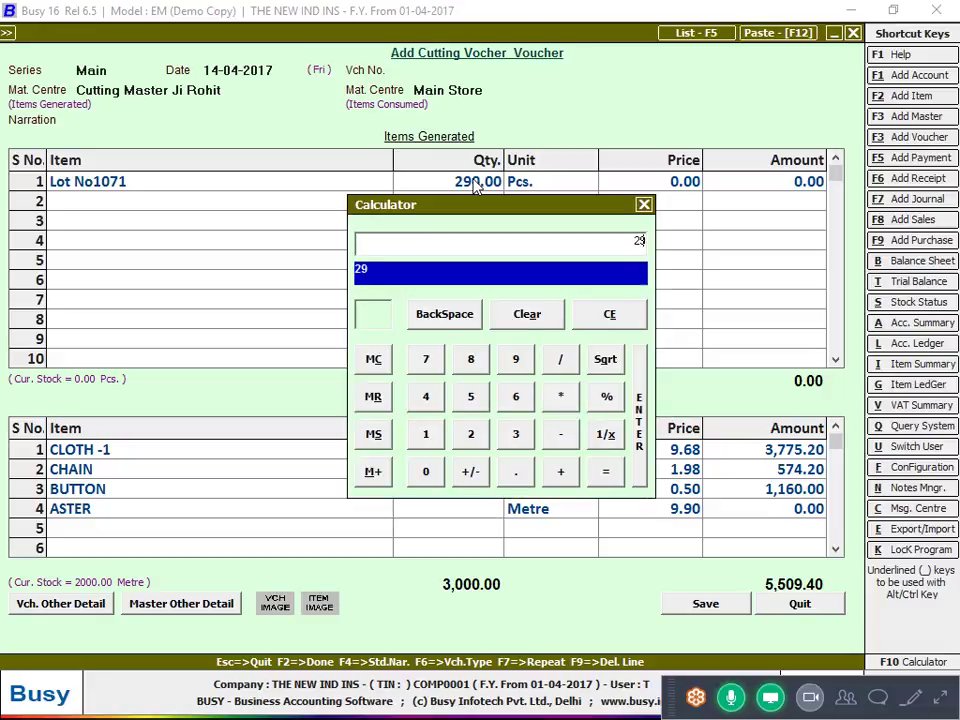
type("0/11=")
key("Return")
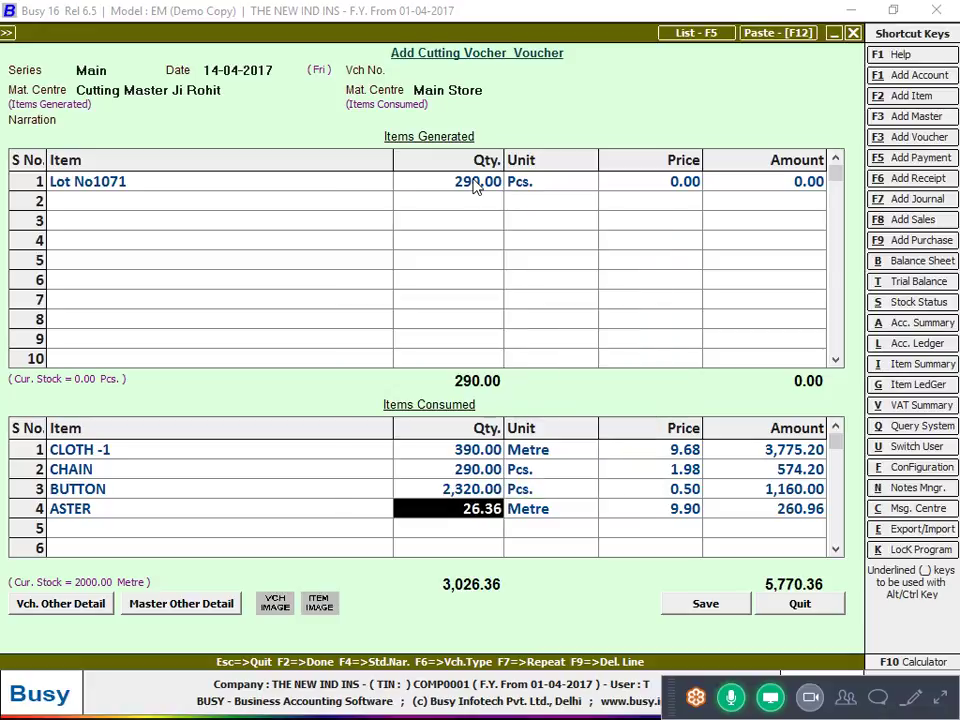
key("Return")
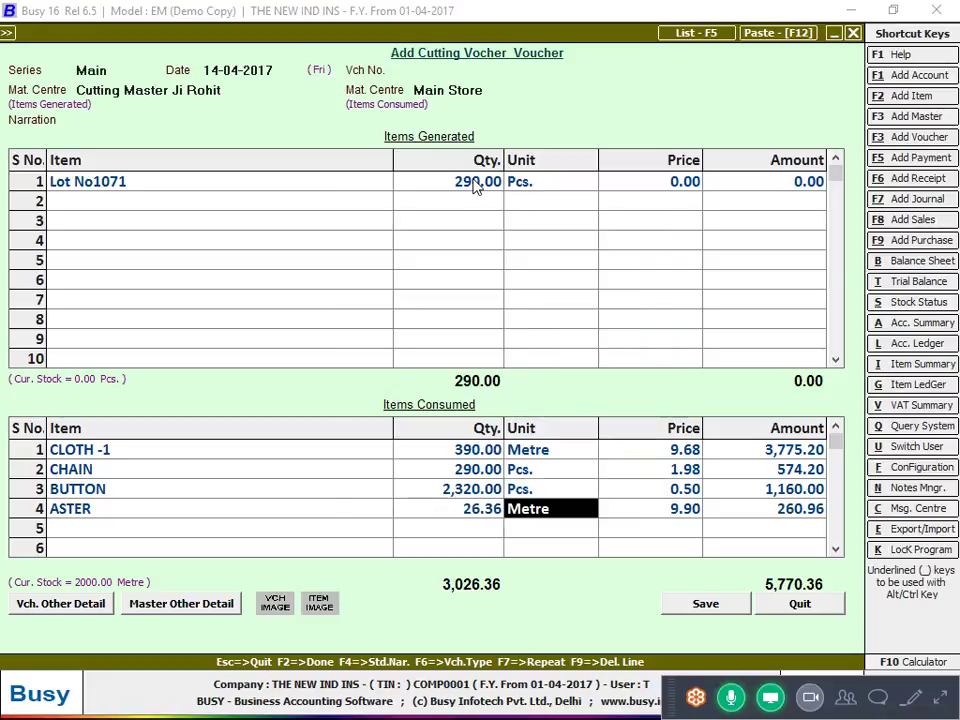
key("Return")
key("Return")
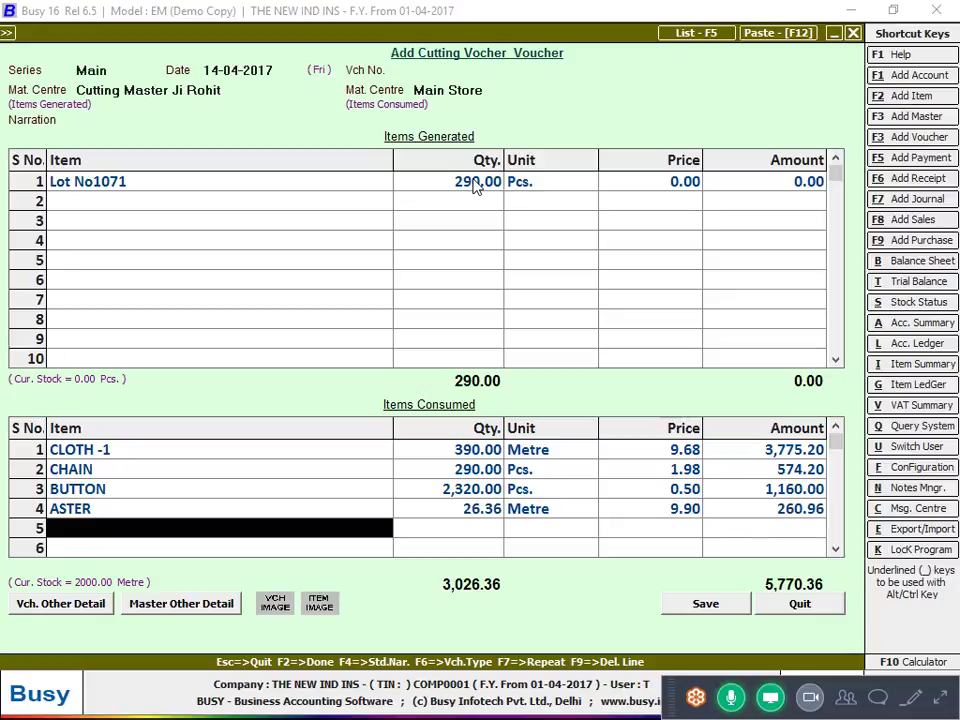
Check the next material in the notes photo, add RIVIT to the consumed items, and enter 290/110 as its quantity, 2.64 Kgs
key("alt+Tab")
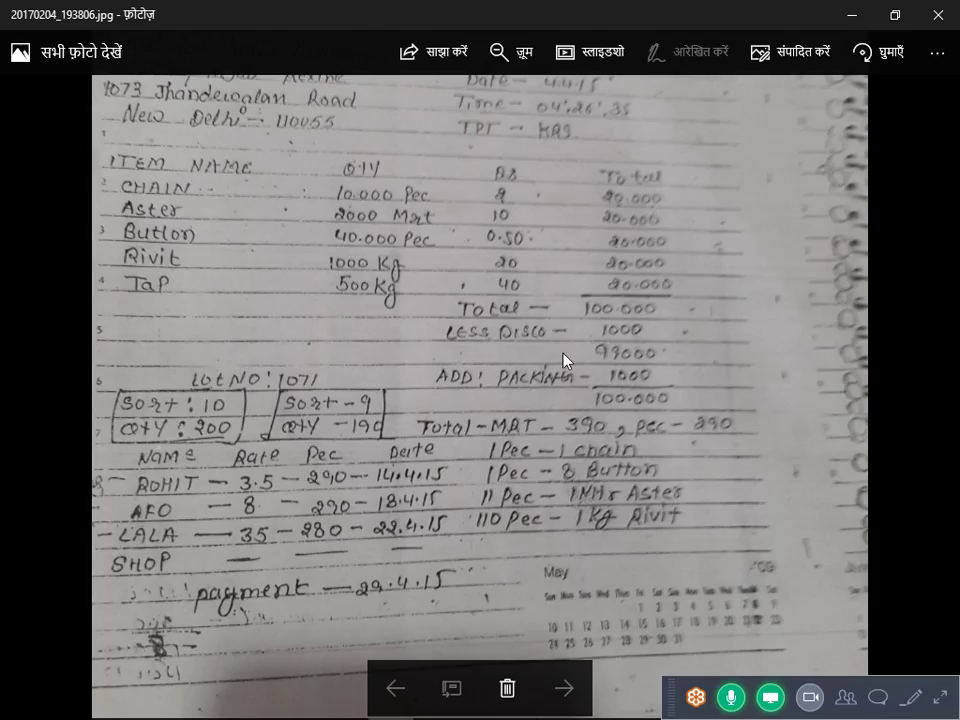
key("alt+Tab")
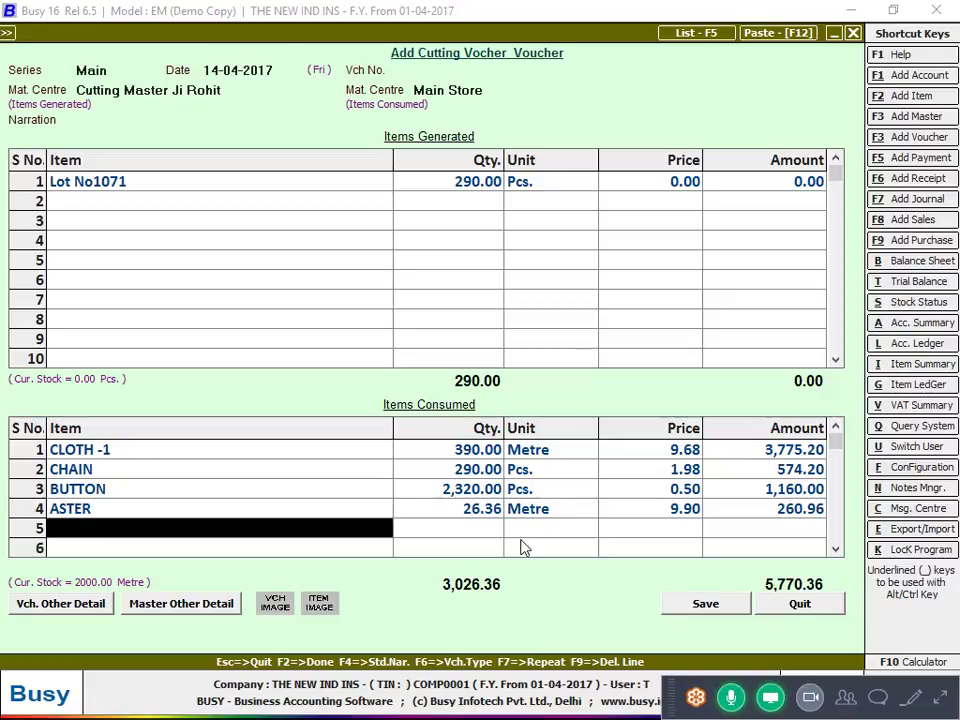
type("riv")
key("Return")
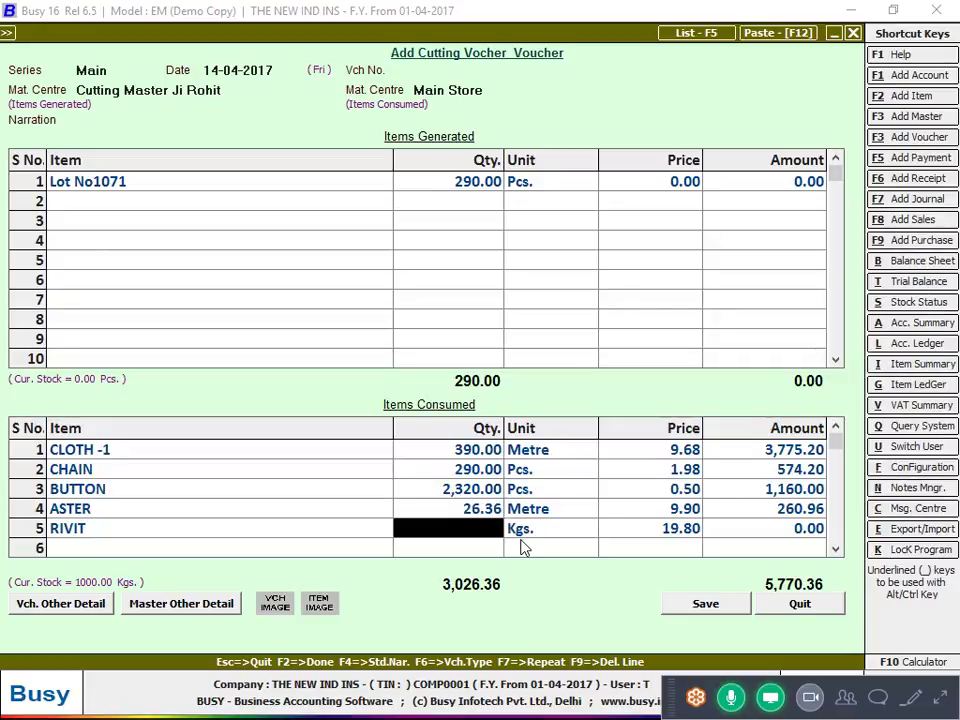
key("F10")
type("29")
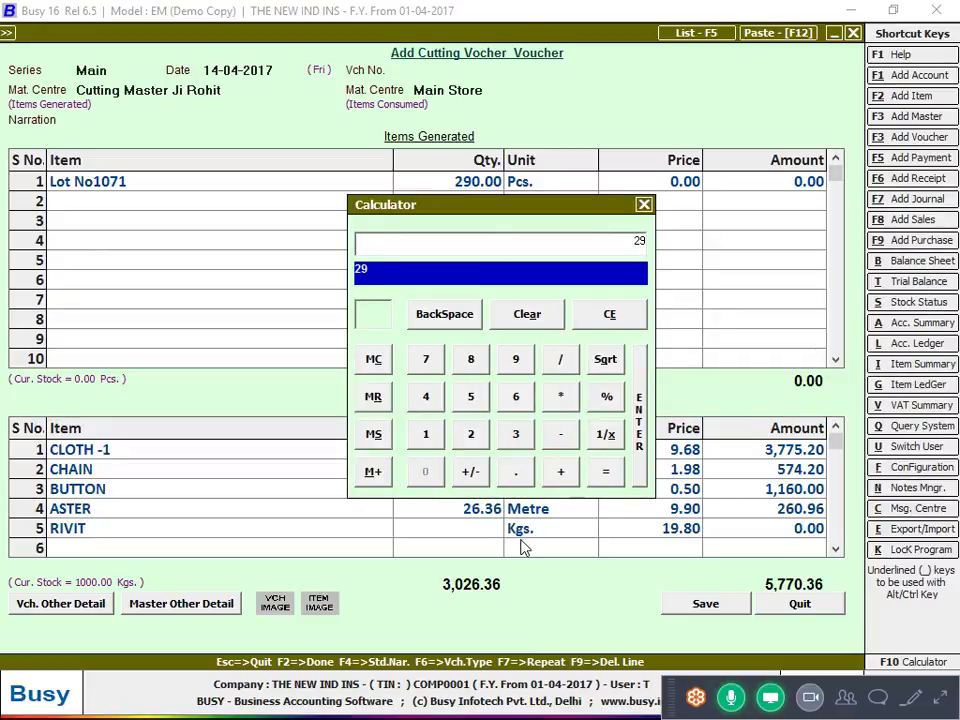
type("0/11")
key("Return")
key("Return")
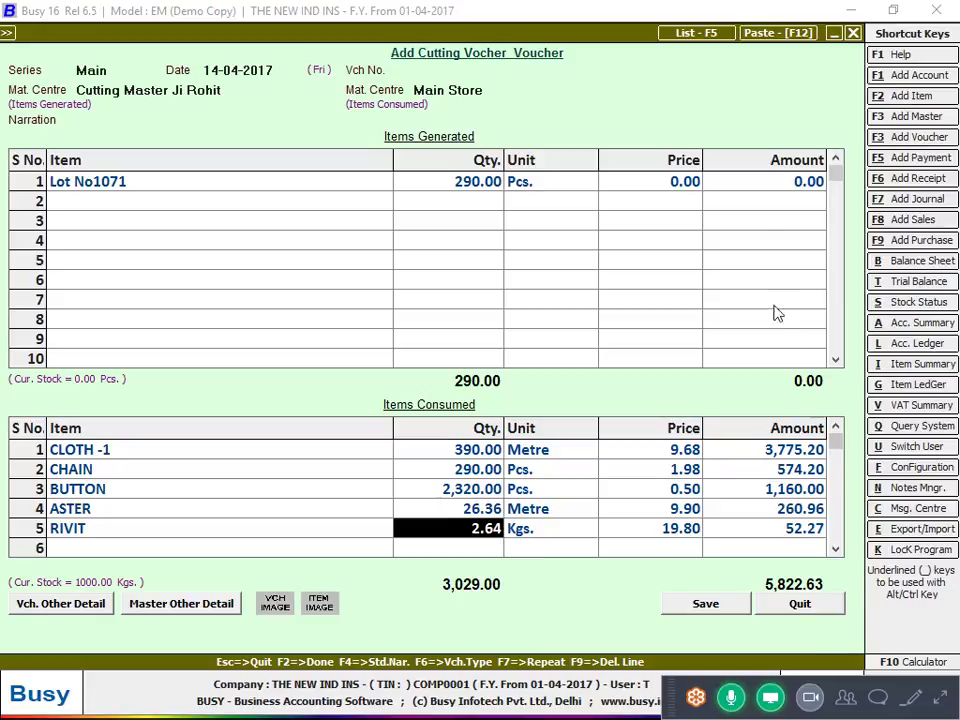
Set the amount of the generated item Lot No1071 to 5,822.63
left_click(768, 181)
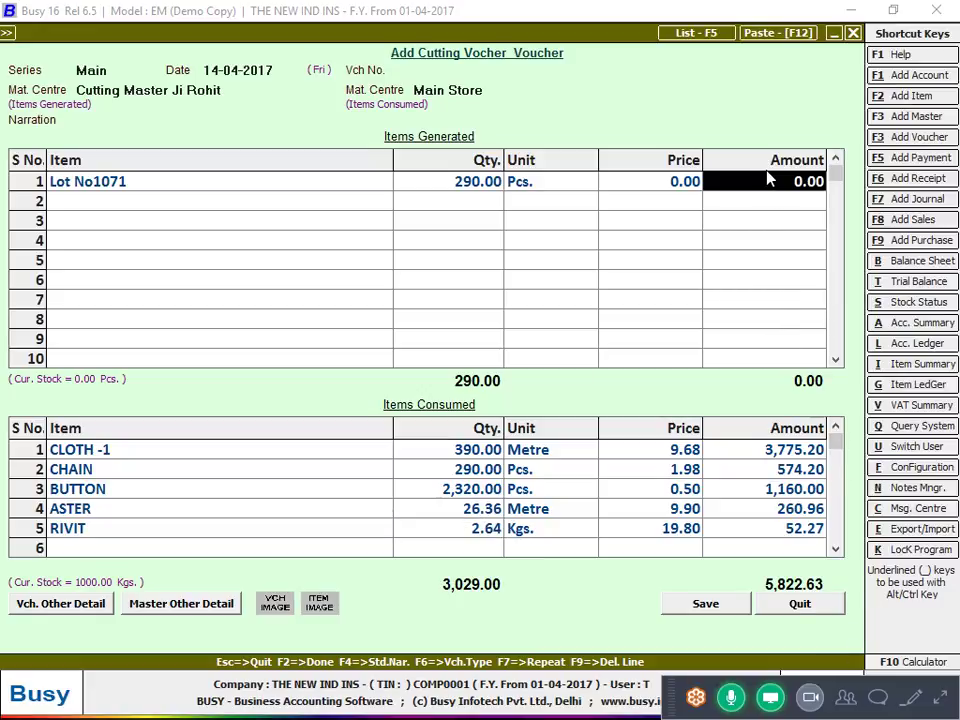
type("5822.63")
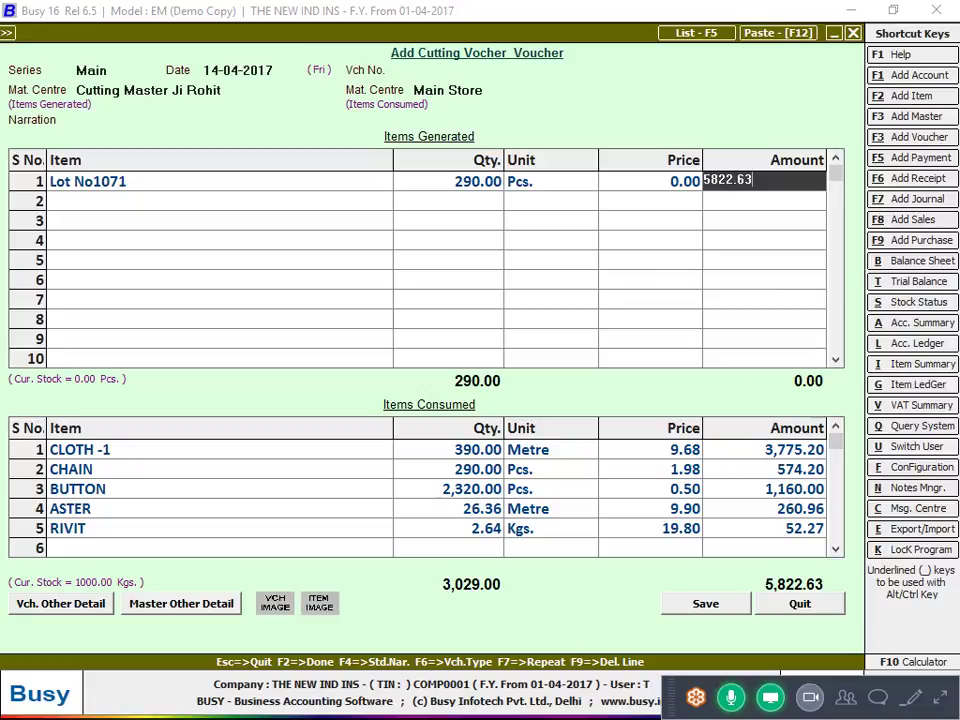
key("Return")
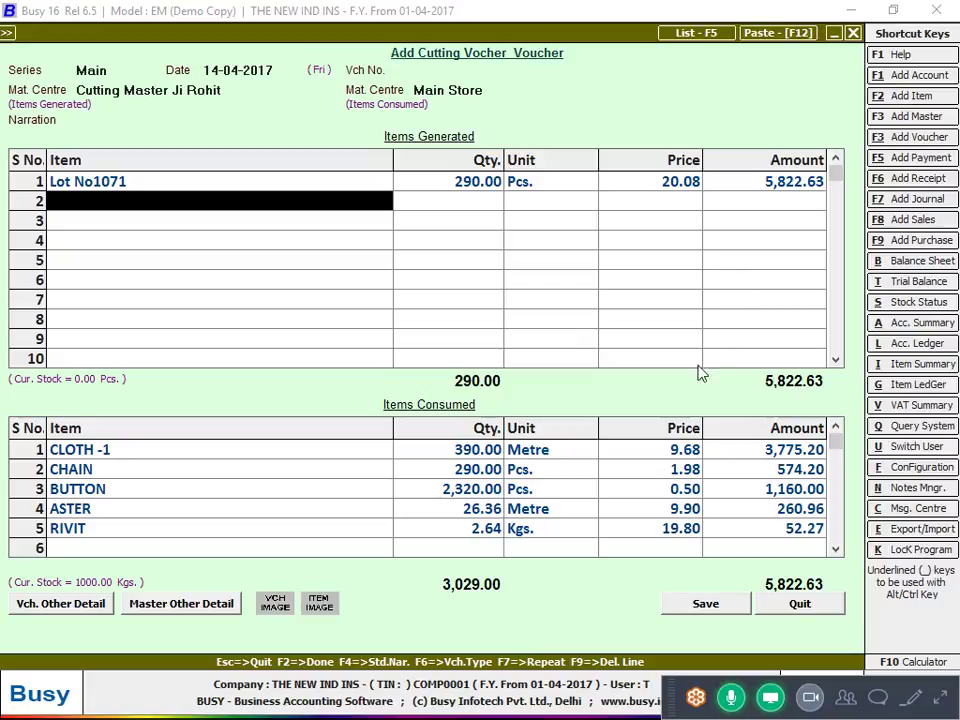
Review the prices of CLOTH -1 and CHAIN in the consumed items
left_click(357, 457)
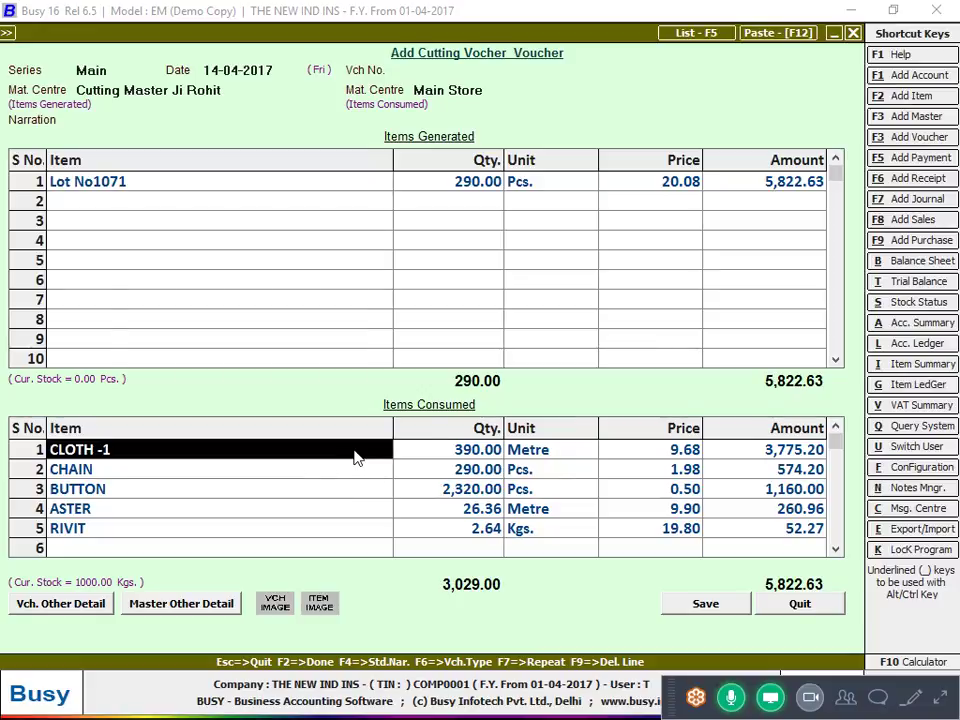
left_click(679, 456)
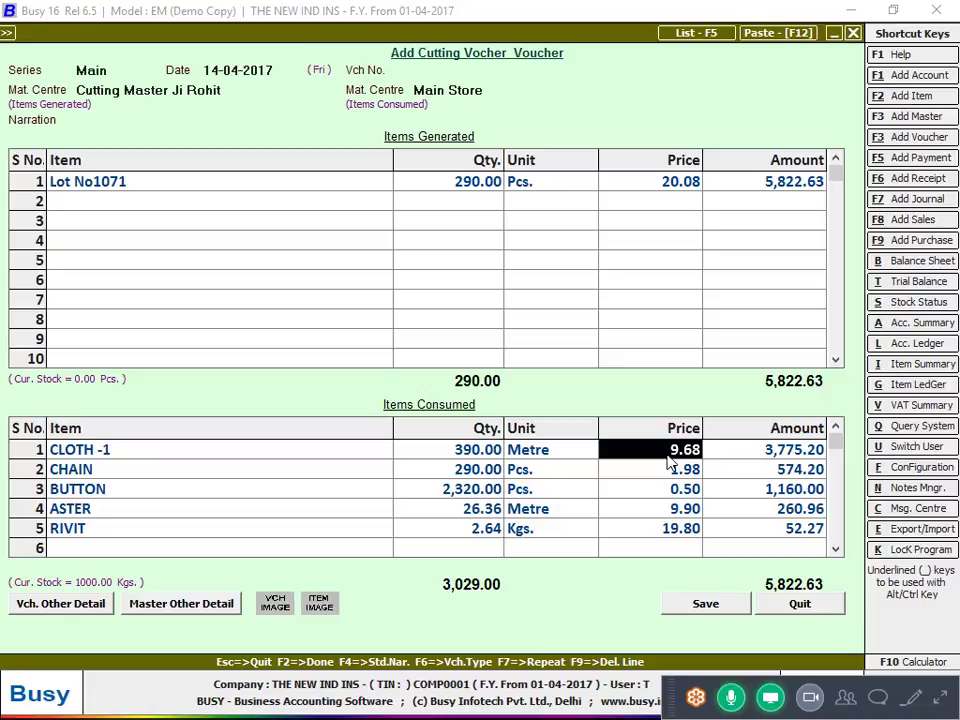
left_click(628, 478)
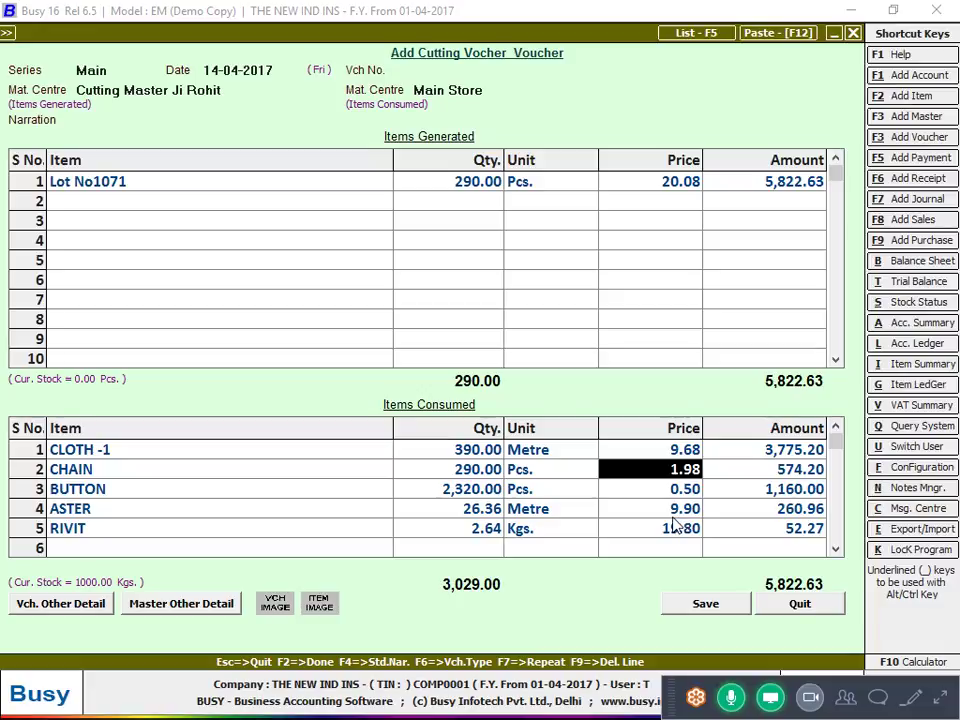
List the purchase vouchers, view the R-TRADERS purchase, and open THE SUPER INDIA's CLOTH -1 purchase at its Discount line
left_click(905, 241)
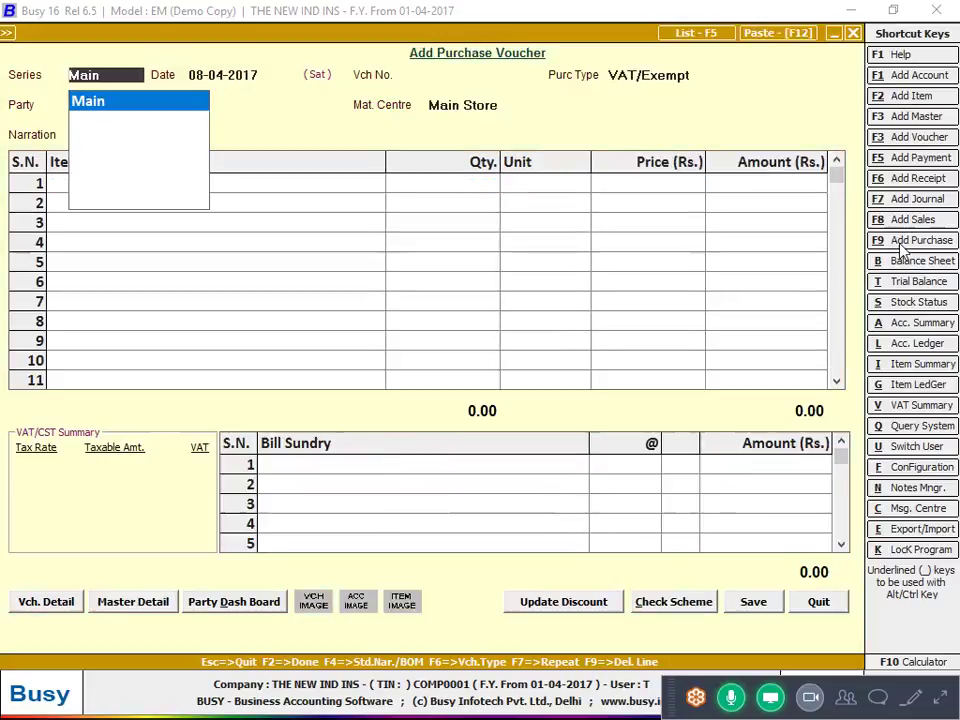
left_click(684, 33)
double_click(449, 141)
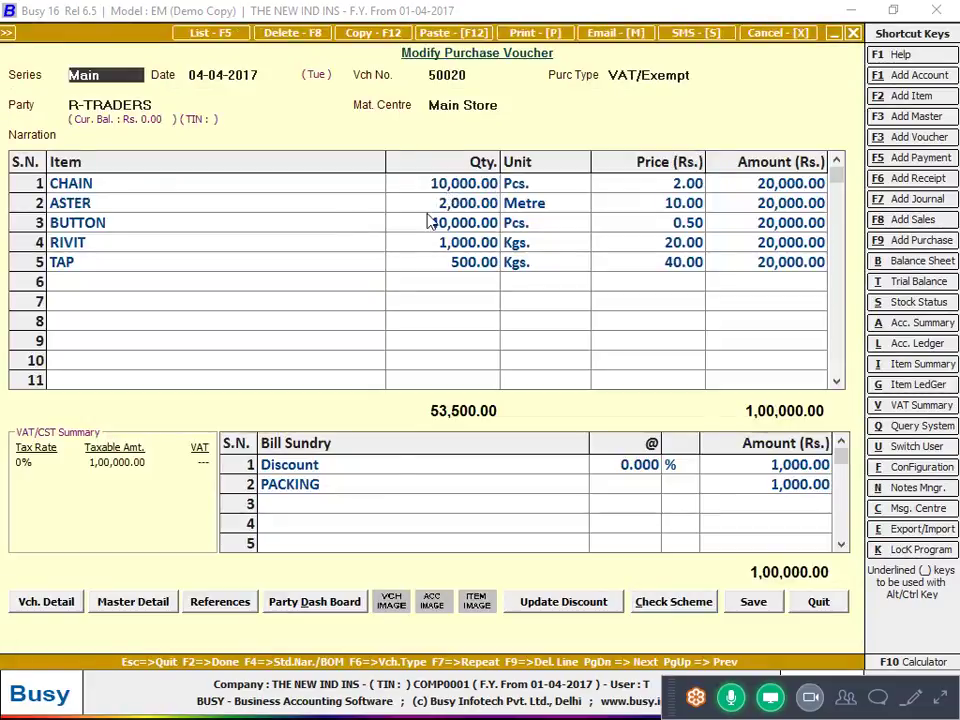
key("Escape")
double_click(399, 209)
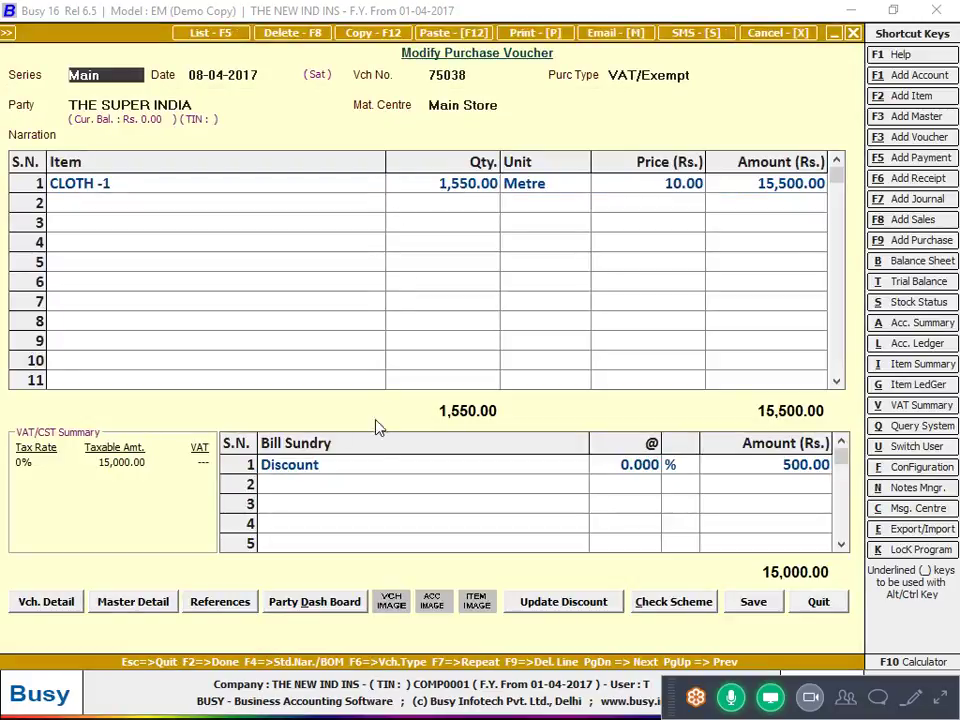
left_click(360, 467)
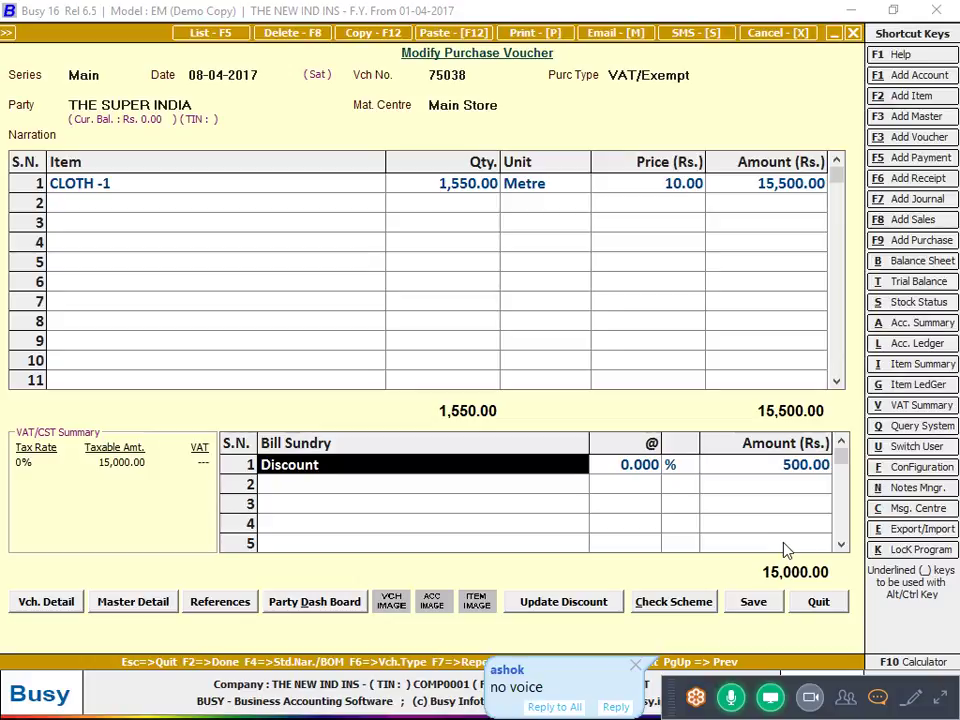
Expand the GoToMeeting control panel to check the attendees' audio status, and collapse it again
left_click(946, 704)
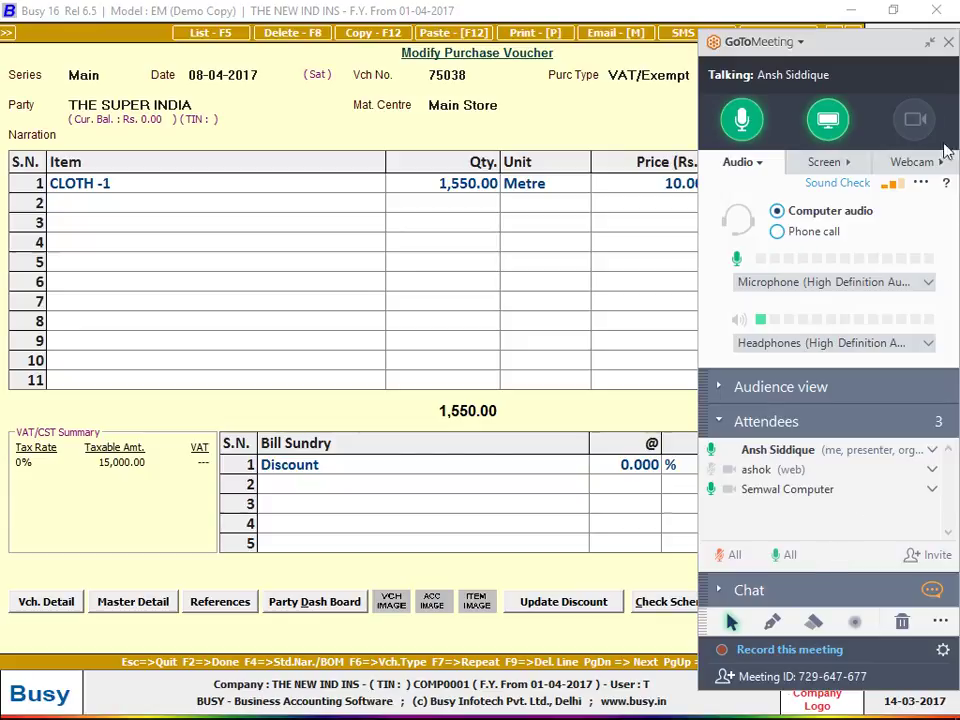
left_click(930, 45)
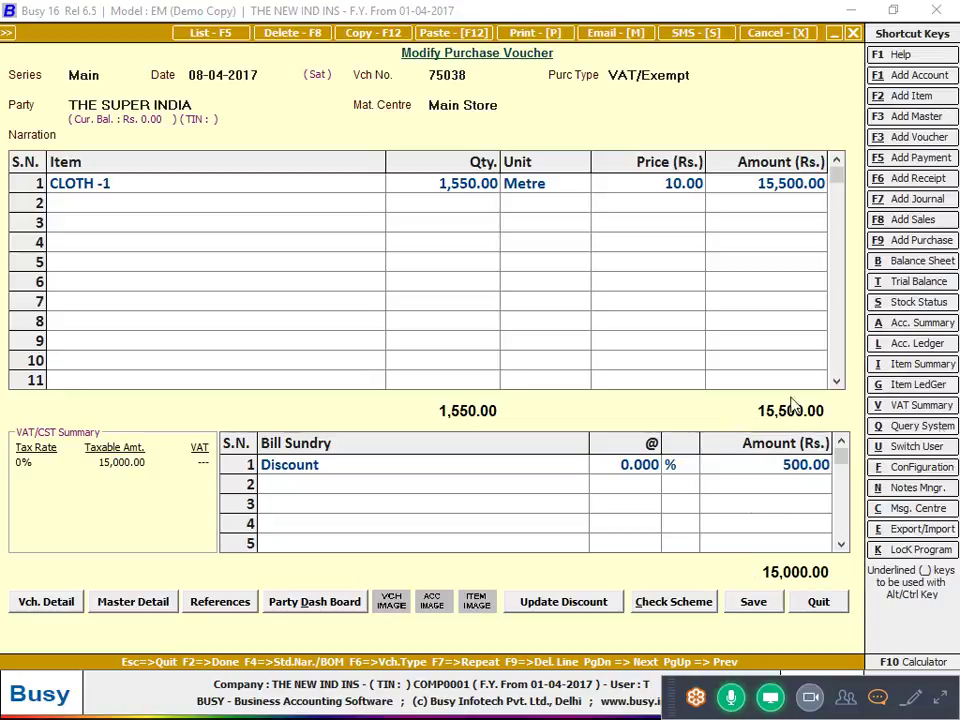
Calculate the net cloth cost per metre as 15000/1550 in the calculator and close it
left_click(888, 667)
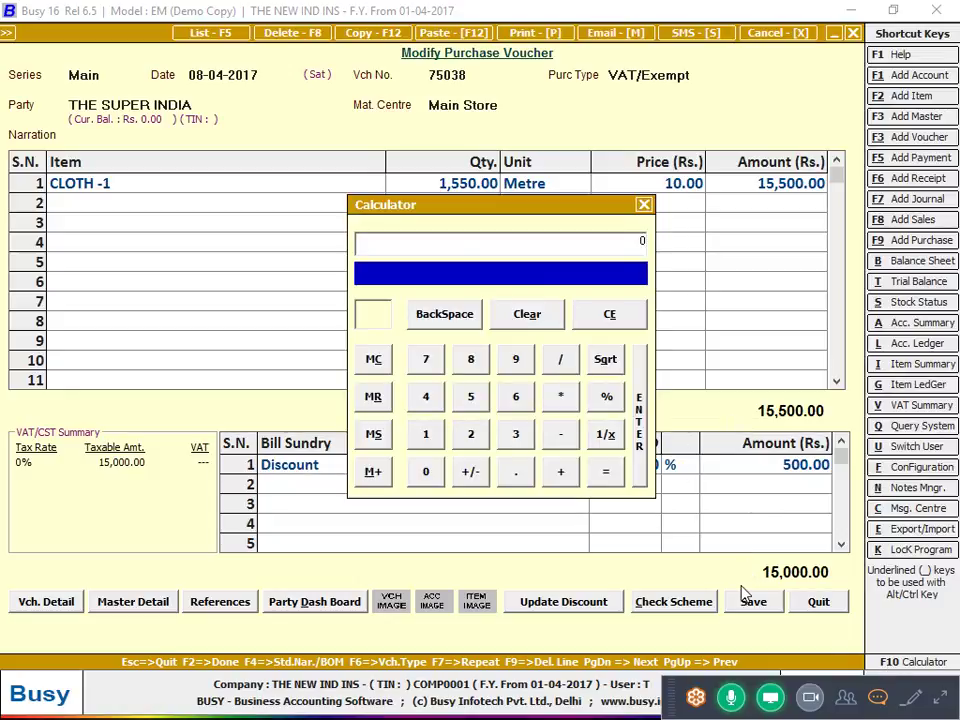
type("15000")
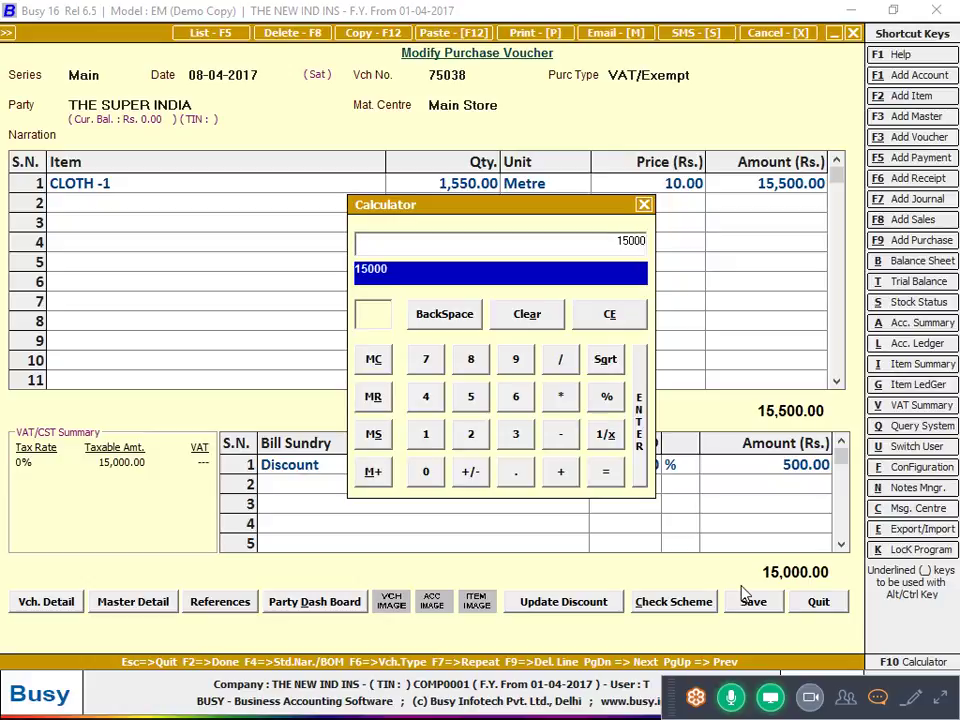
type("/1550")
key("Return")
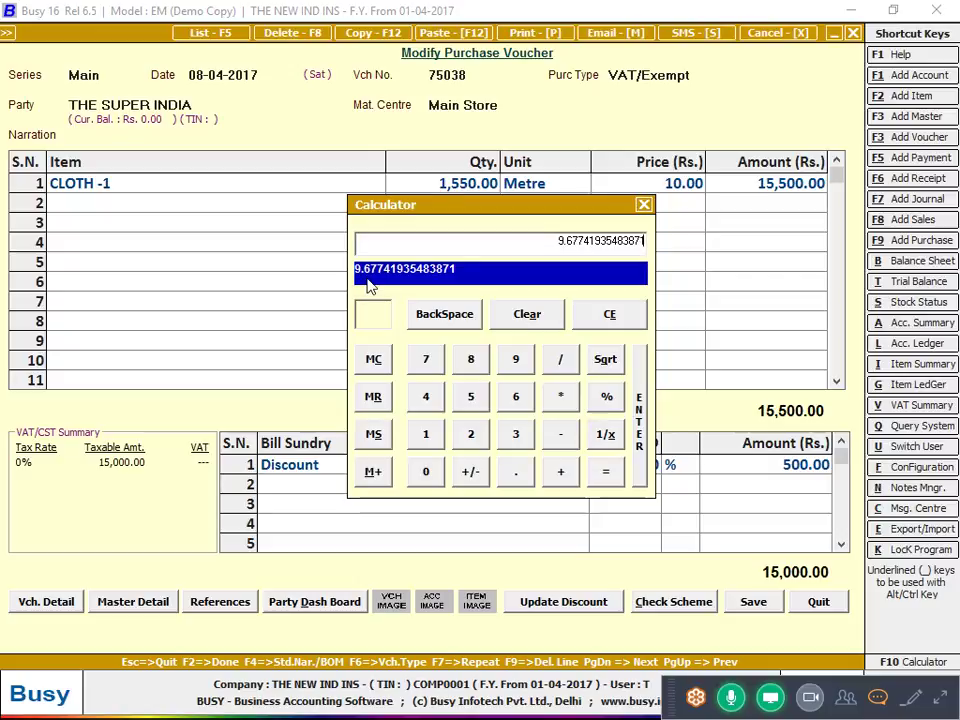
key("Escape")
key("Escape")
Open the Discount bill sundry master, check its cost-of-goods settings for purchases, and close it without changes
left_click(307, 468)
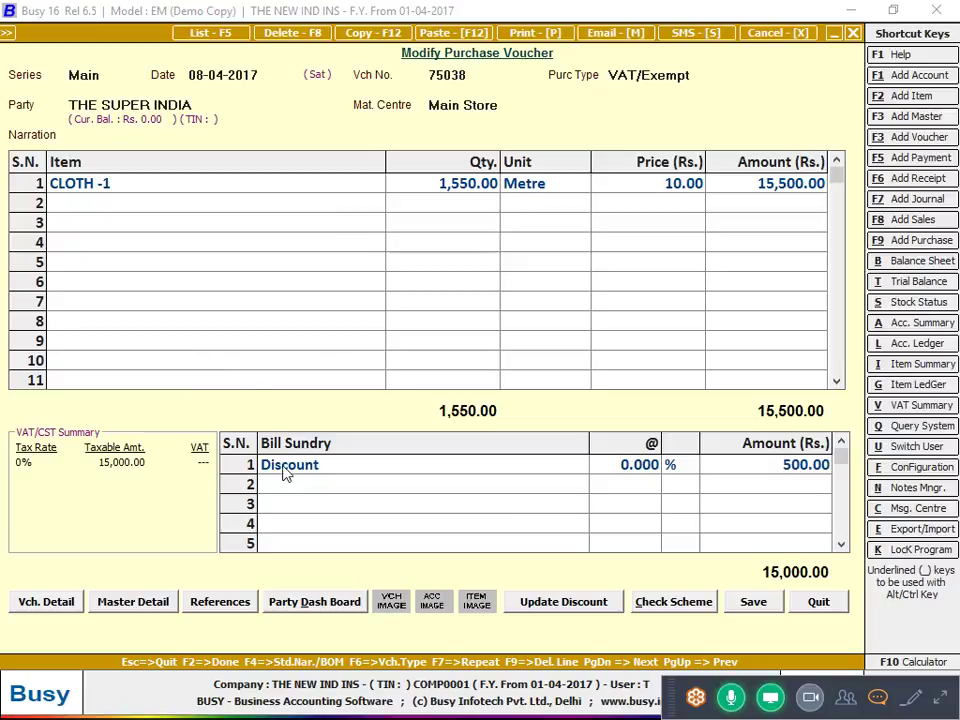
left_click(288, 468)
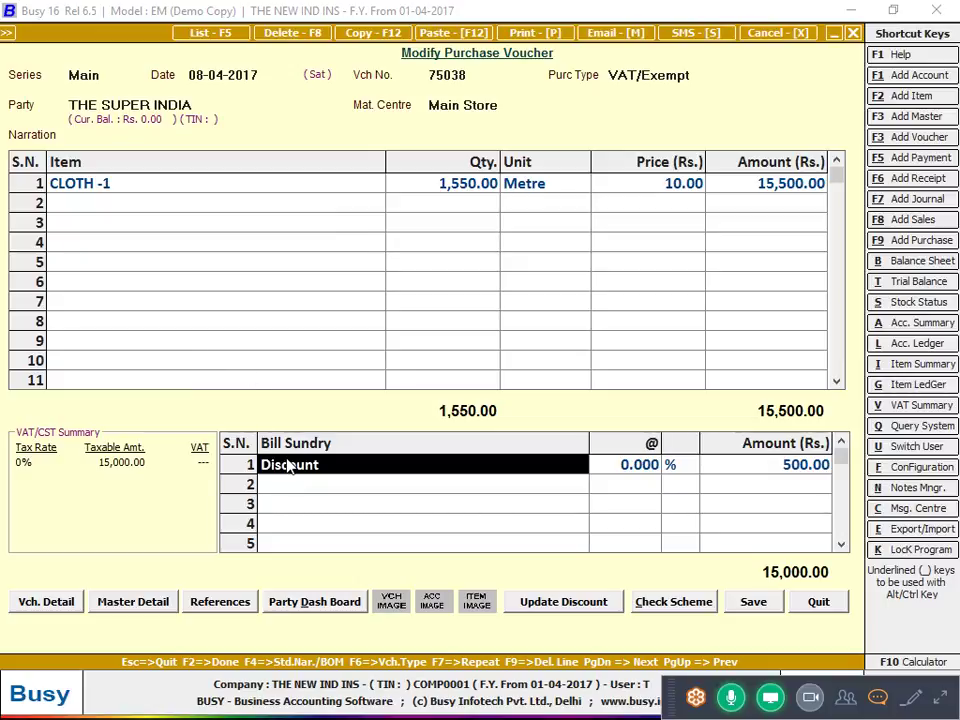
key("ctrl+Return")
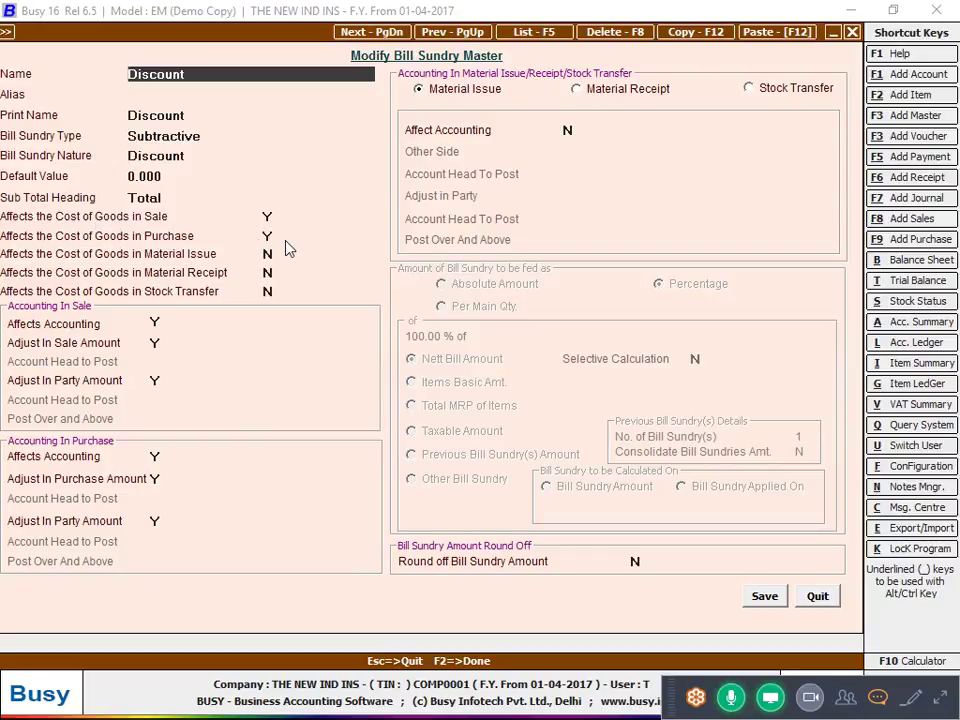
key("Escape")
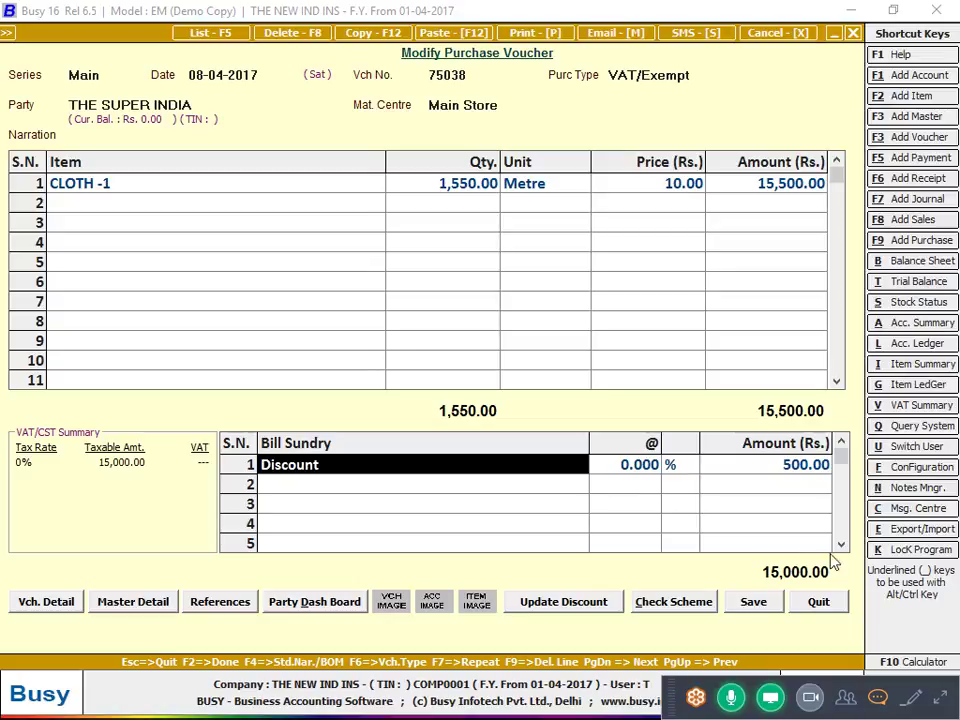
Save THE SUPER INDIA purchase voucher with its existing tax reporting details and return to the Cutting Vocher
left_click(753, 602)
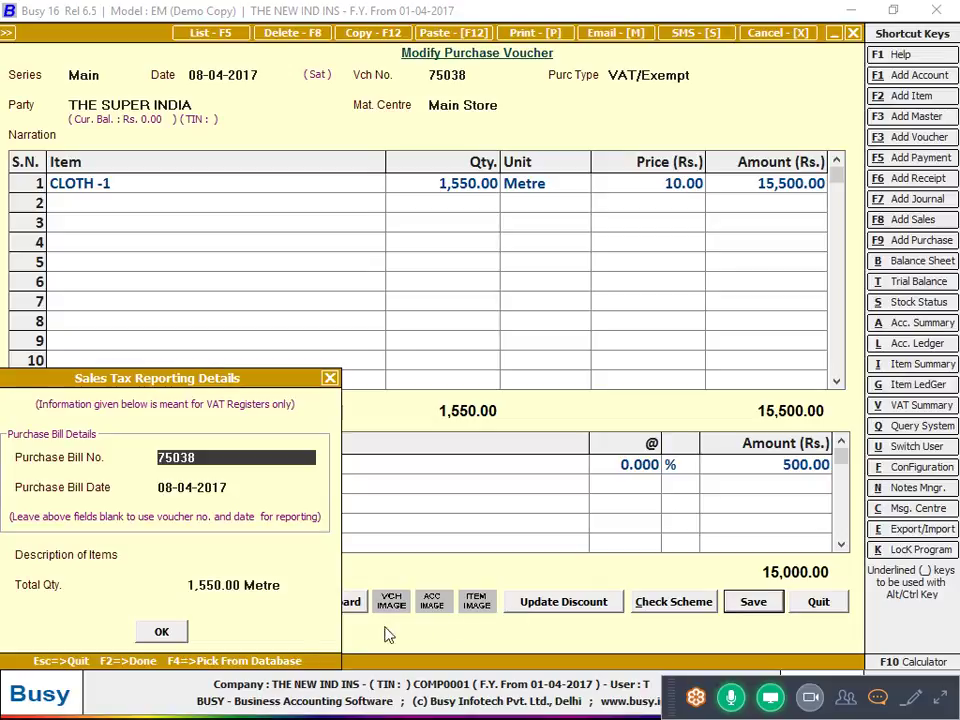
left_click(163, 631)
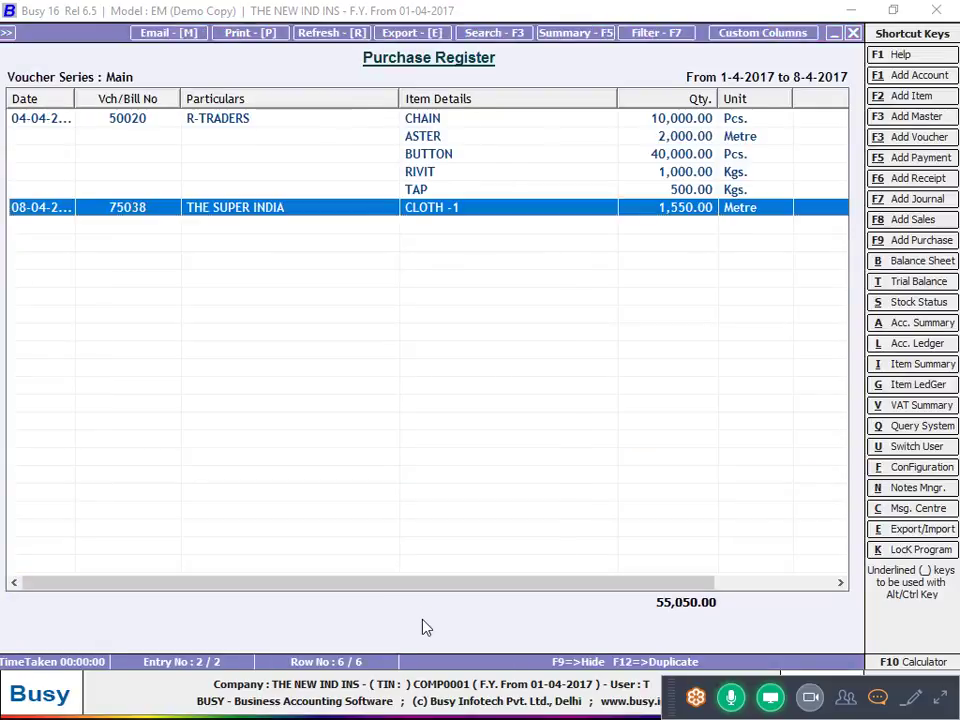
key("Escape")
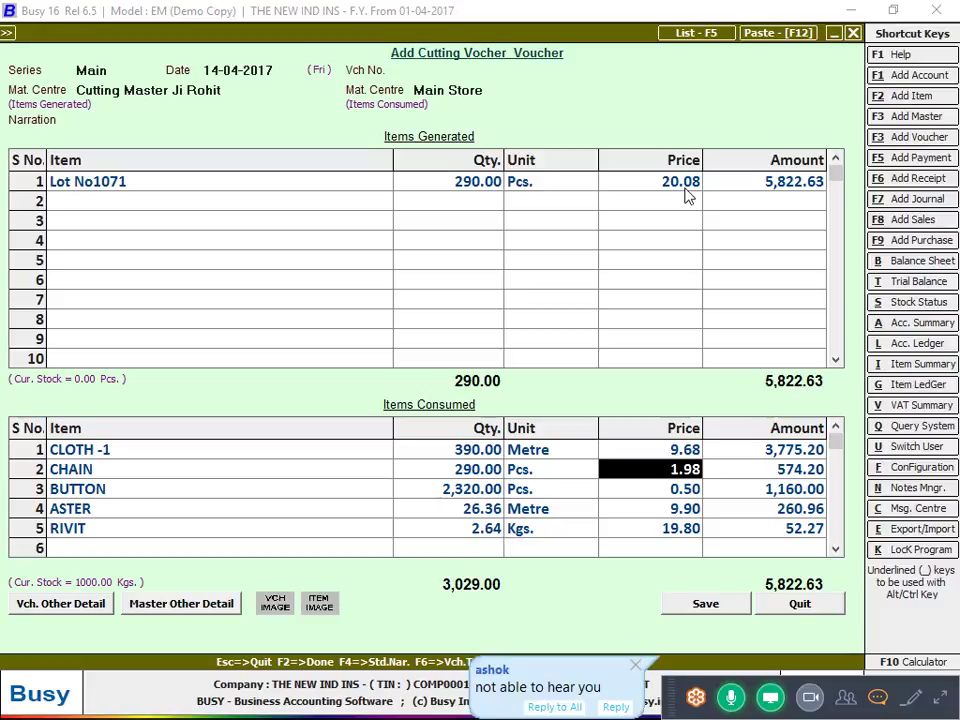
Move to the voucher's narration and check the attendees' audio status in the GoToMeeting control panel
key("Up")
key("Up")
key("Up")
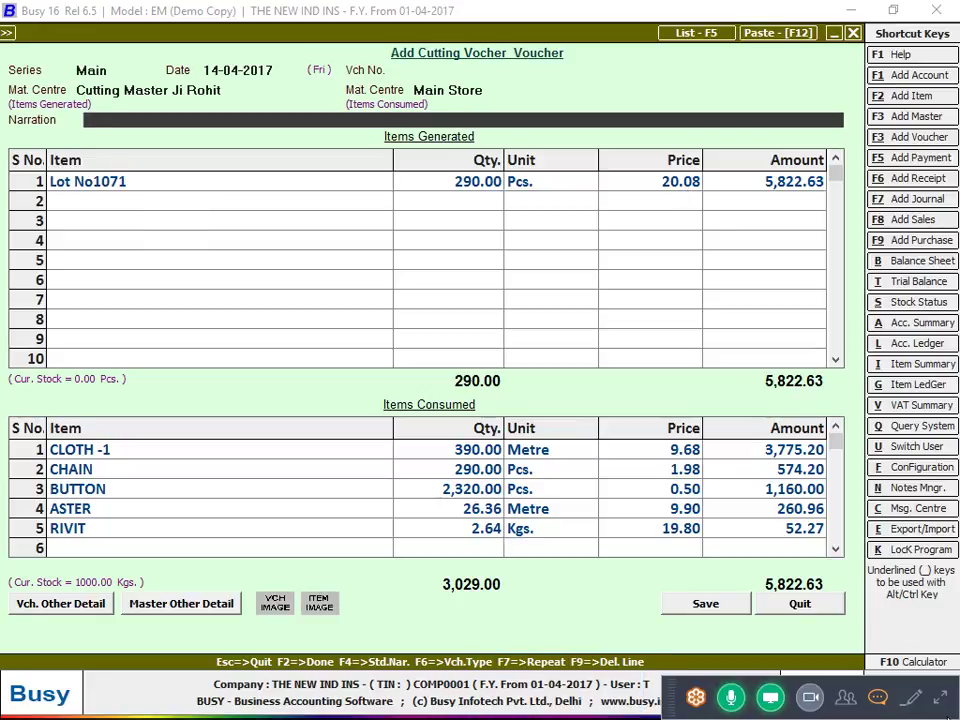
left_click(940, 700)
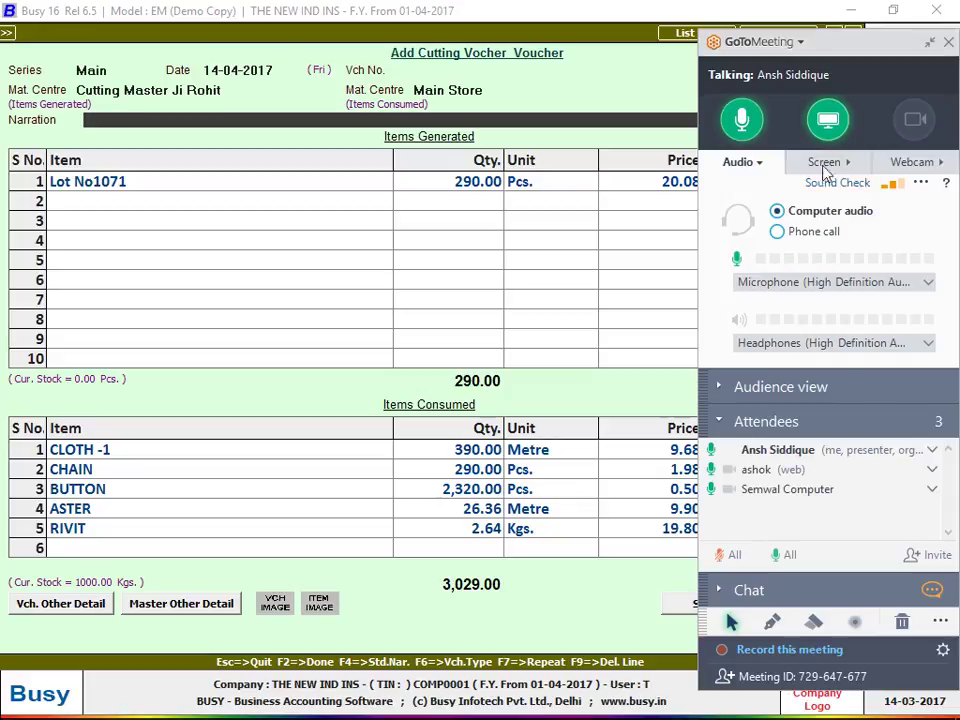
left_click(929, 41)
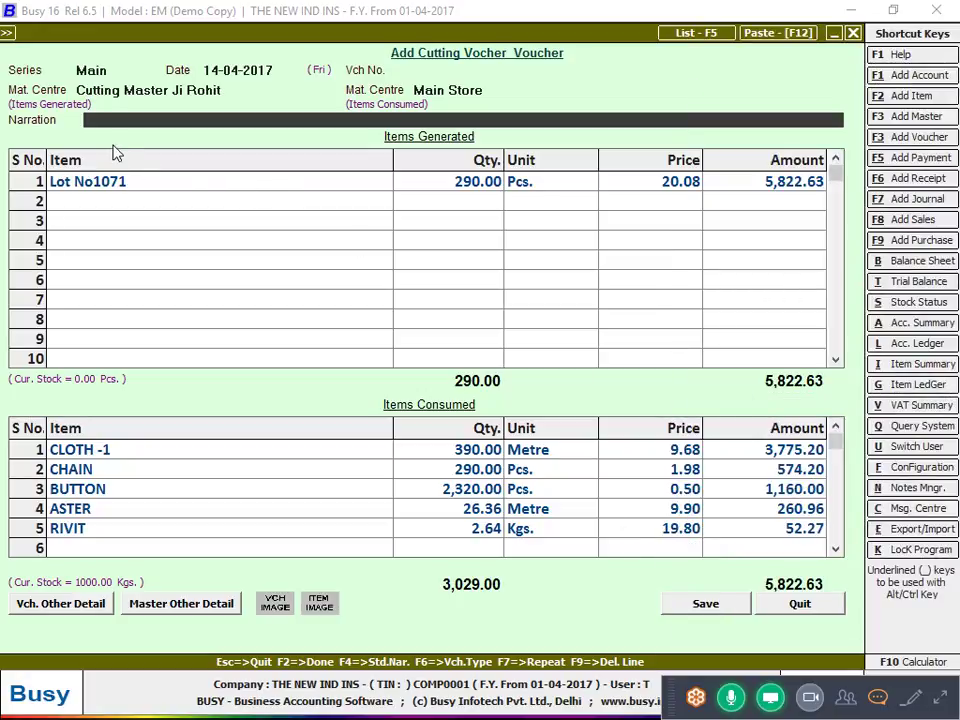
Enter the Cutting Vocher's narration as "AVG-TOTAL METER/TOTAL QTY=390/290 =1.34 CM"
type("AVG")
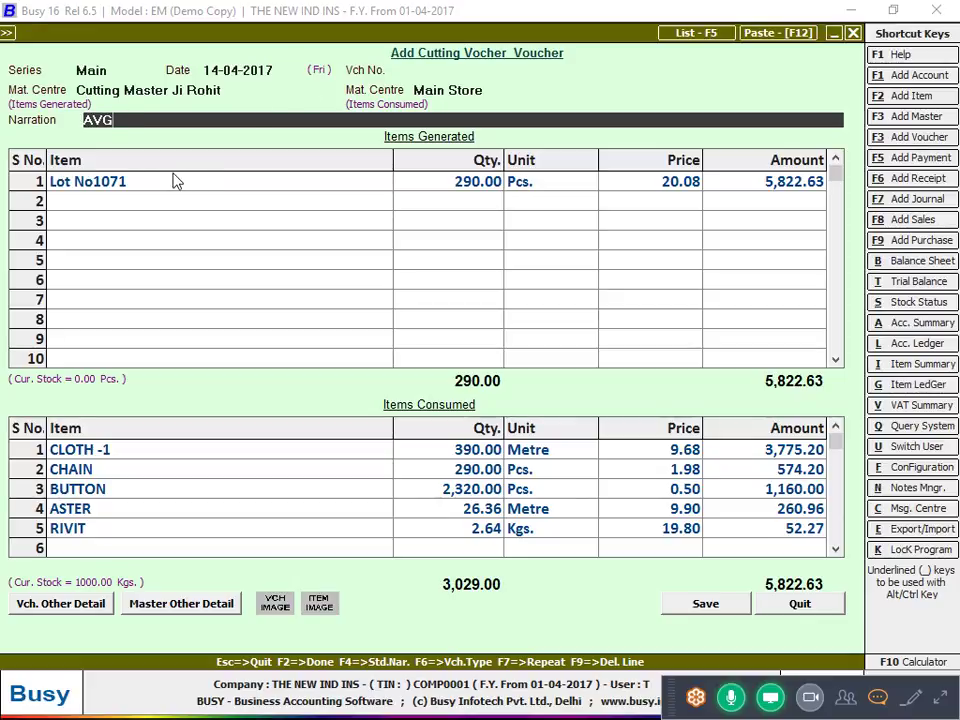
type("-")
left_click(461, 455)
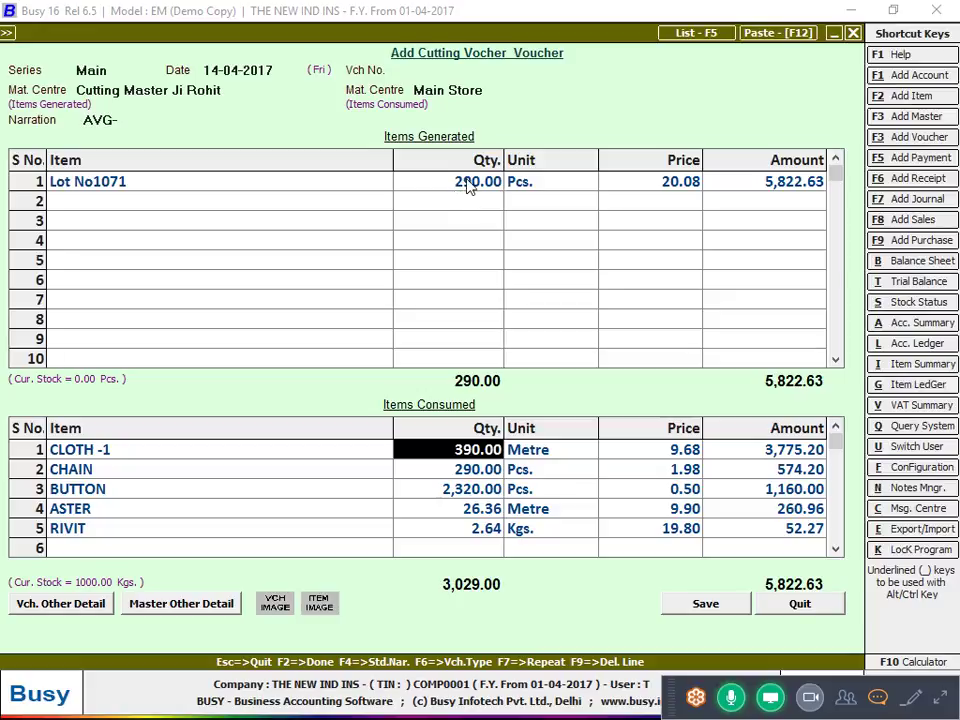
left_click(270, 125)
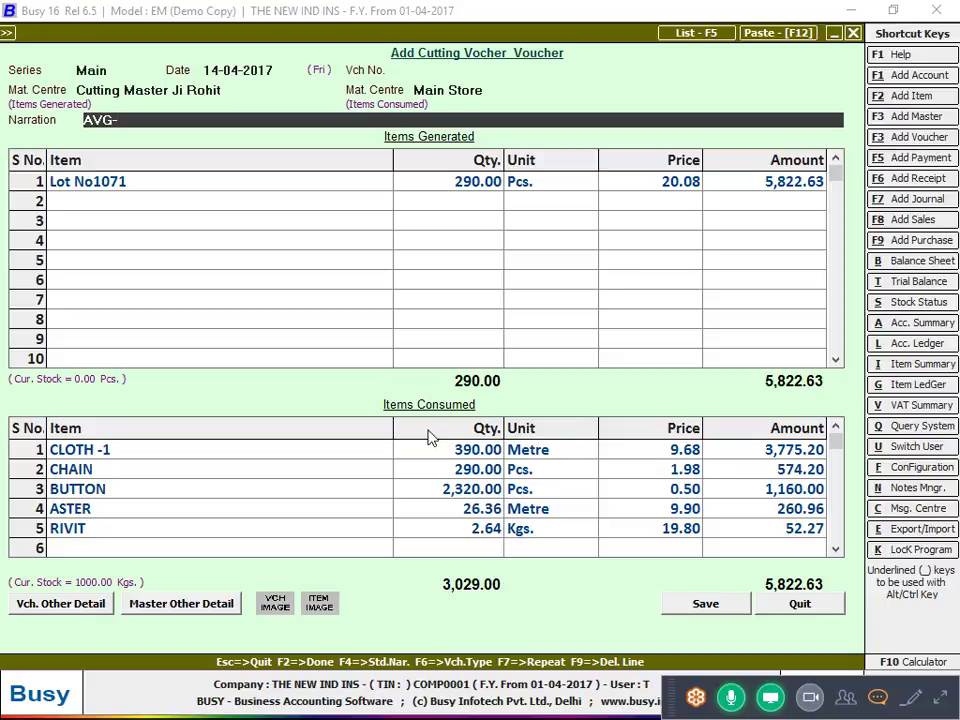
left_click(430, 450)
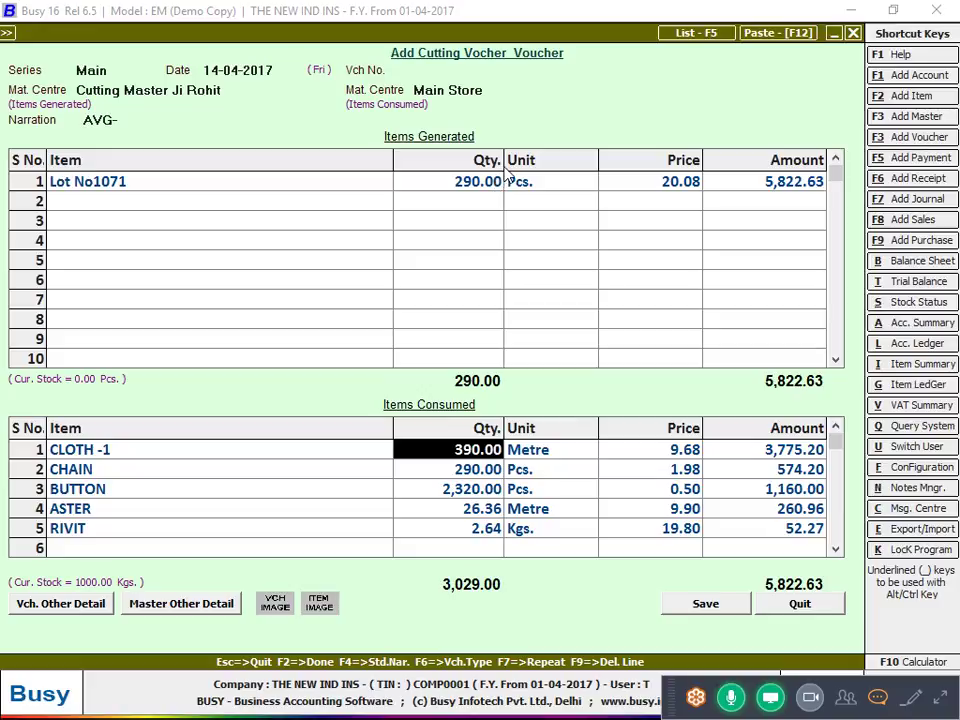
left_click(218, 122)
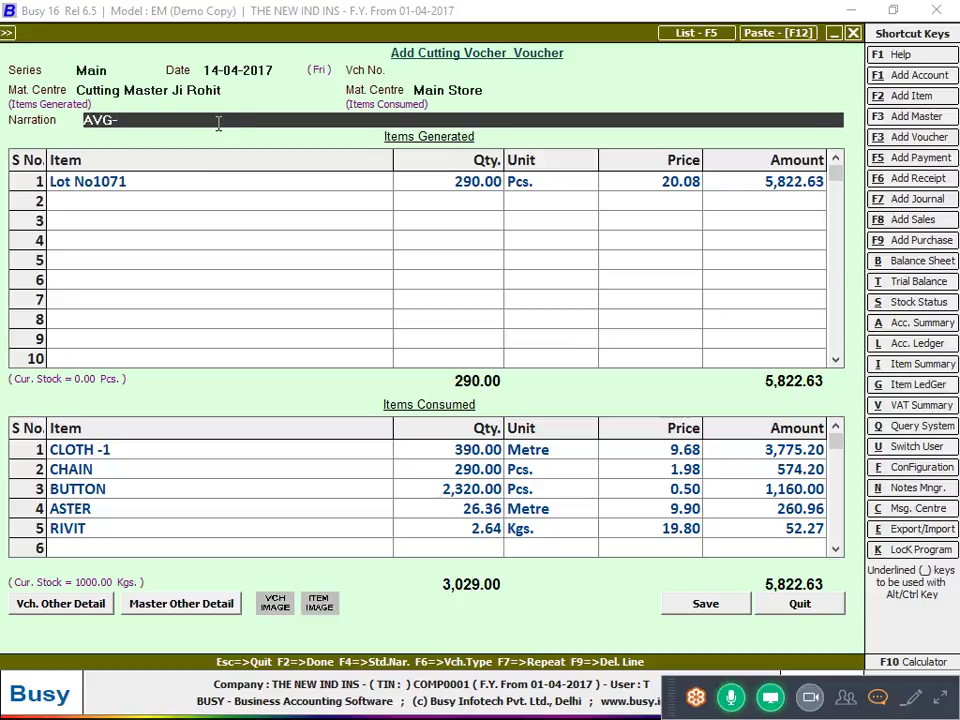
type("TOTAL METER/TOTAL")
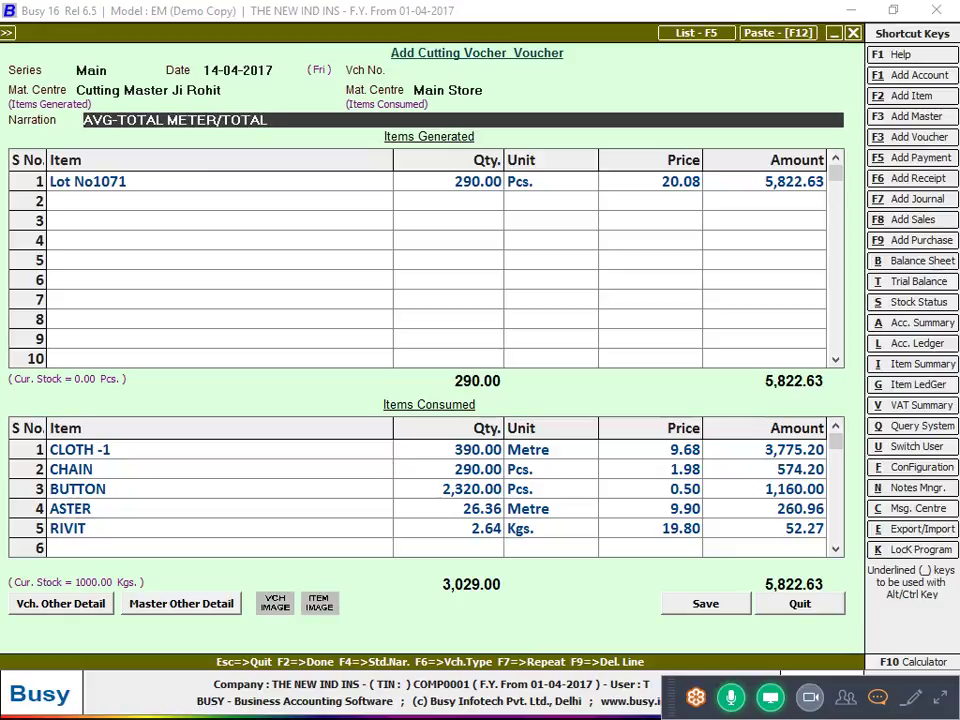
type(" QTY=390")
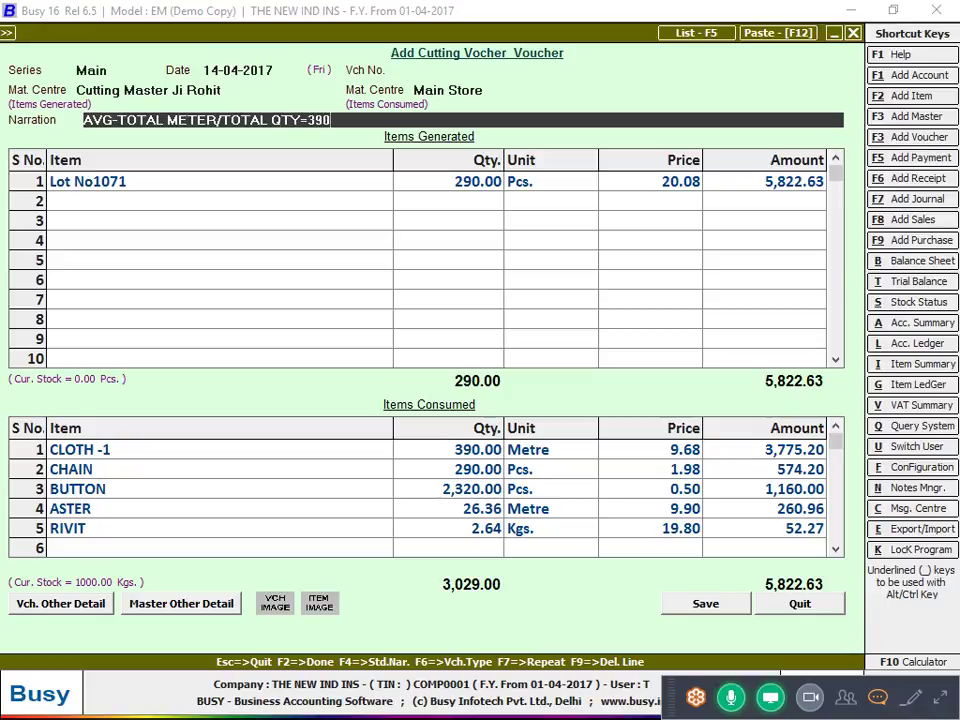
type("/290 =1.34 CM")
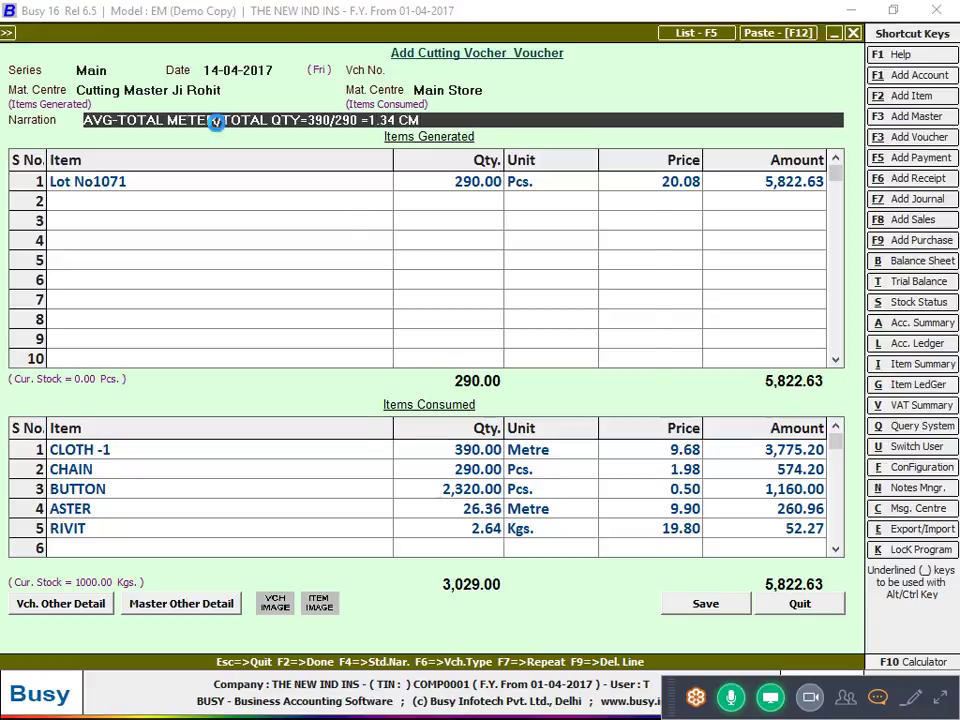
Calculate the average cloth consumption per piece as 390/290 in the calculator and close it
key("F10")
type("390/290")
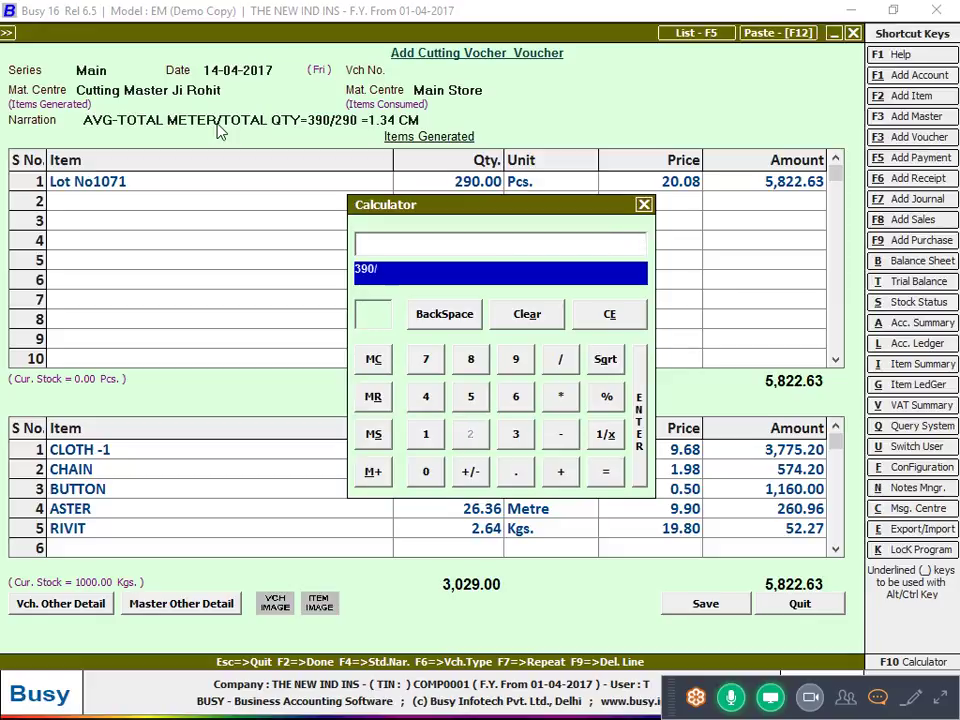
key("Return")
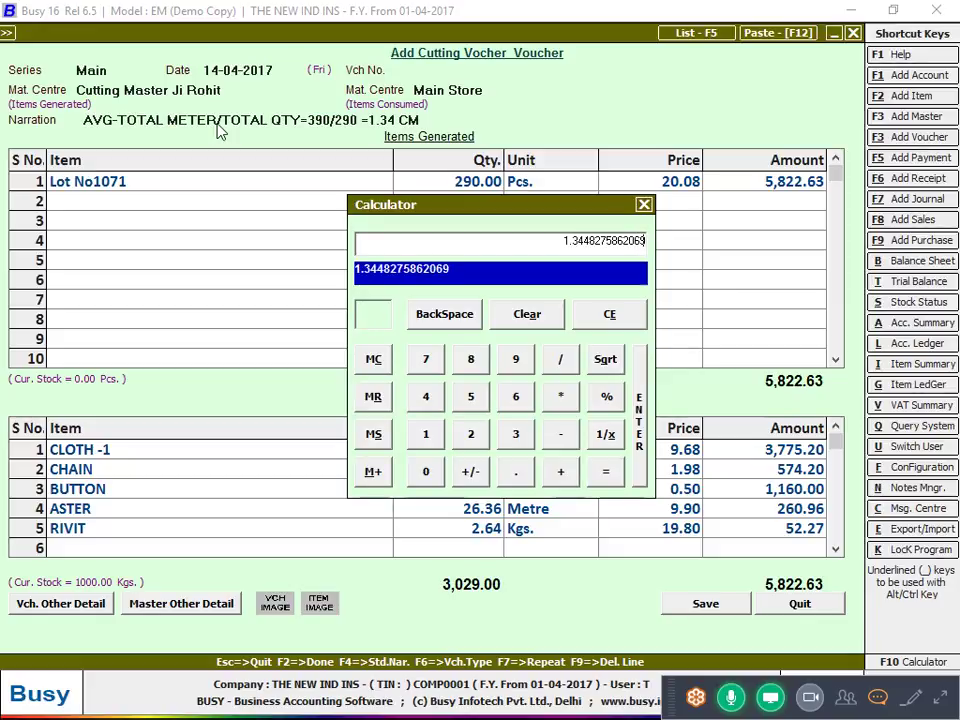
key("Escape")
key("Escape")
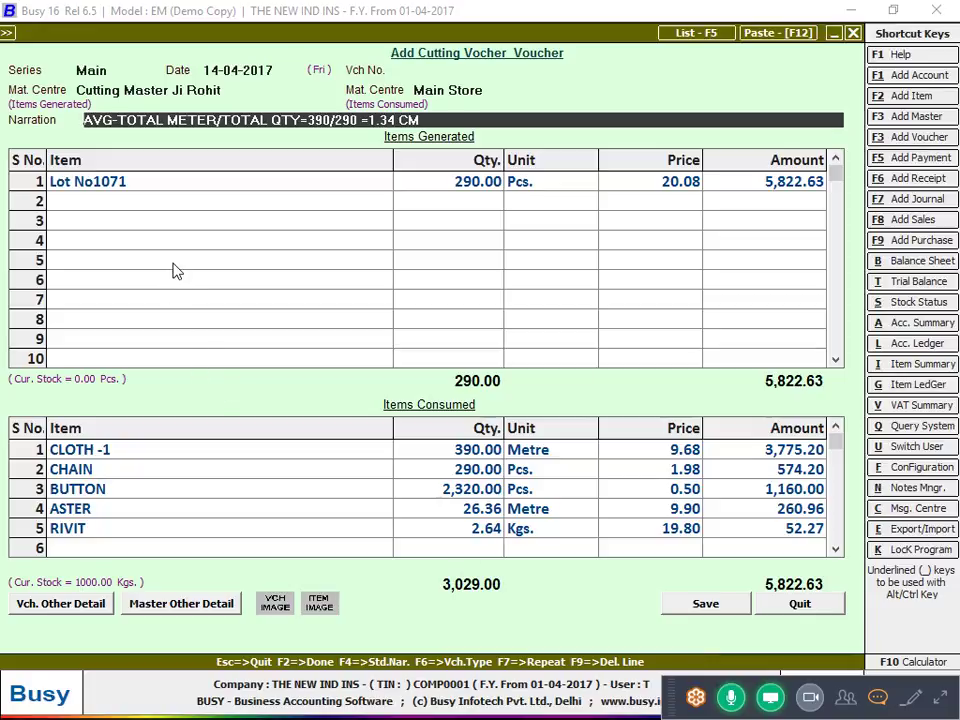
Review Lot No1071's quantity and price against the consumed items, save the Cutting Vocher, and leave the blank entry form
left_click(193, 185)
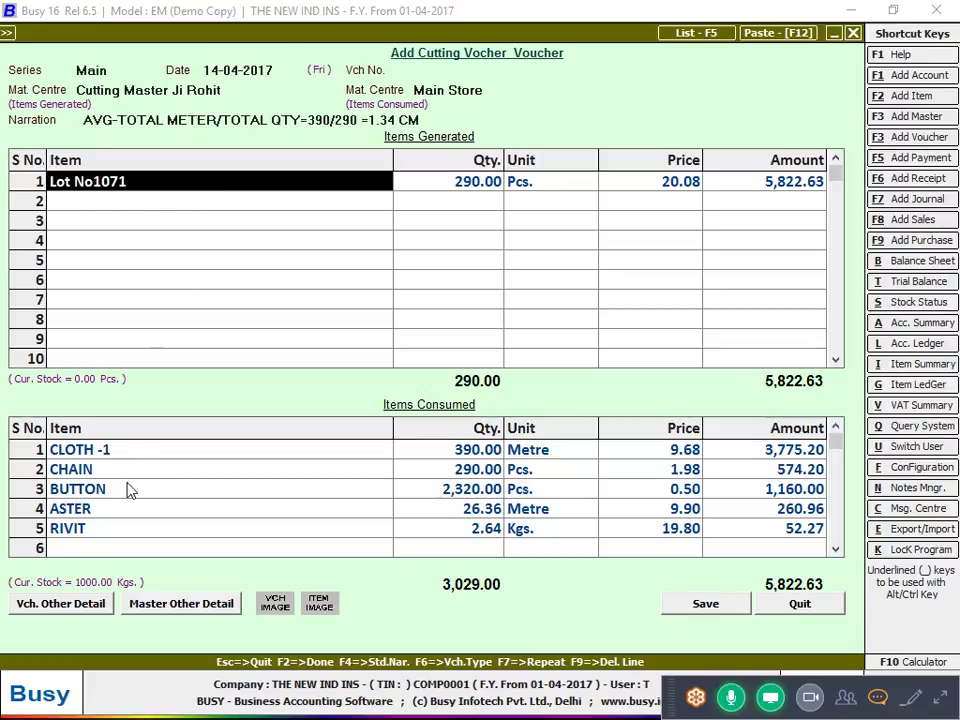
left_click_drag(165, 450, 194, 525)
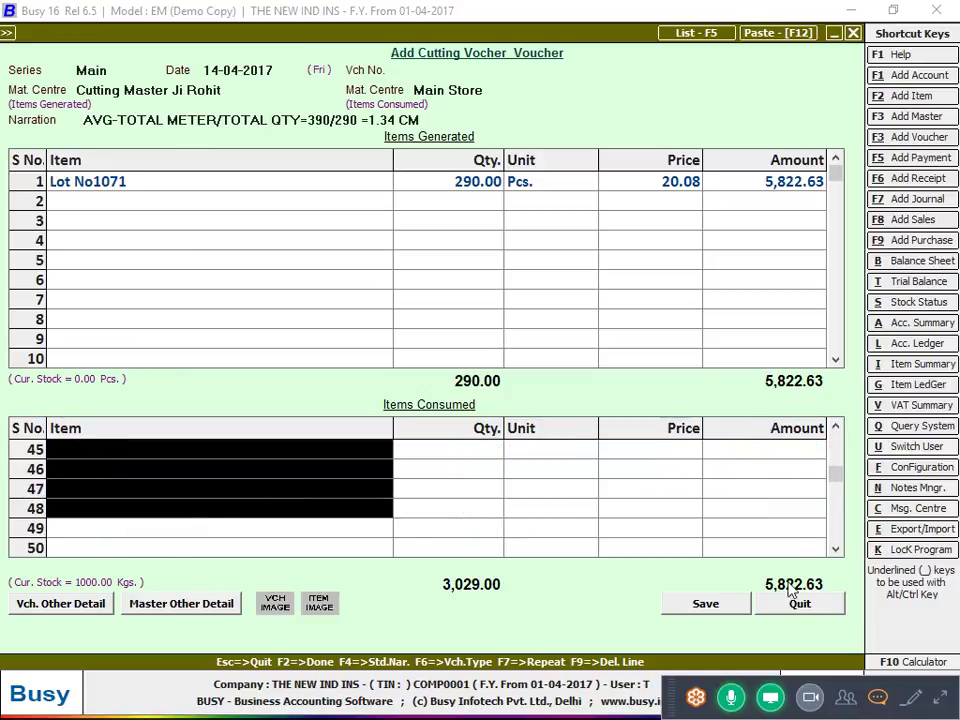
left_click(661, 190)
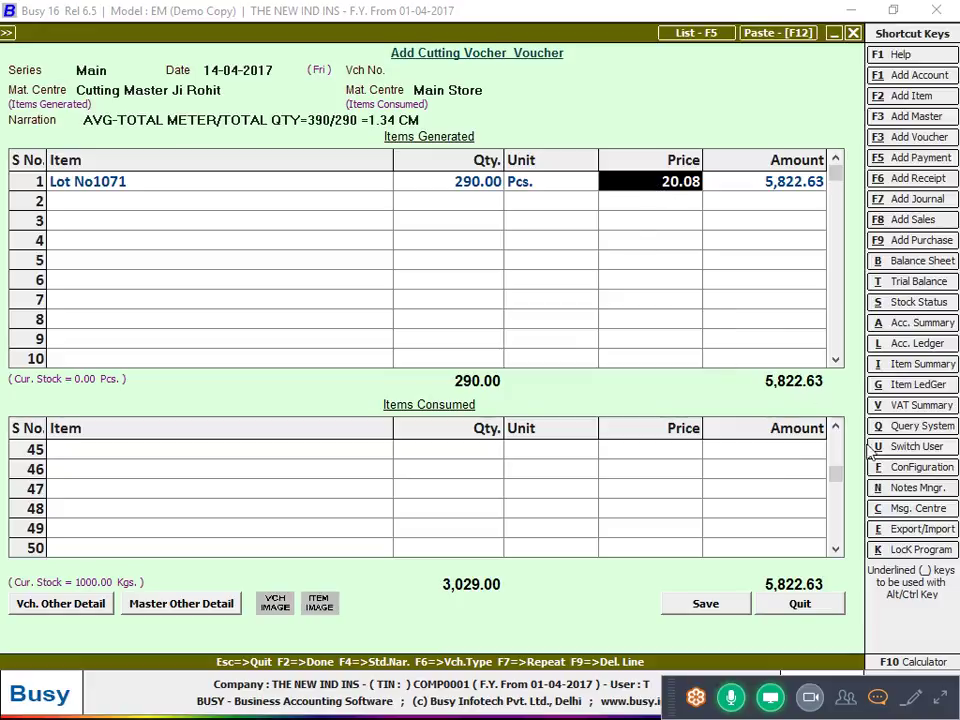
left_click_drag(837, 474, 835, 425)
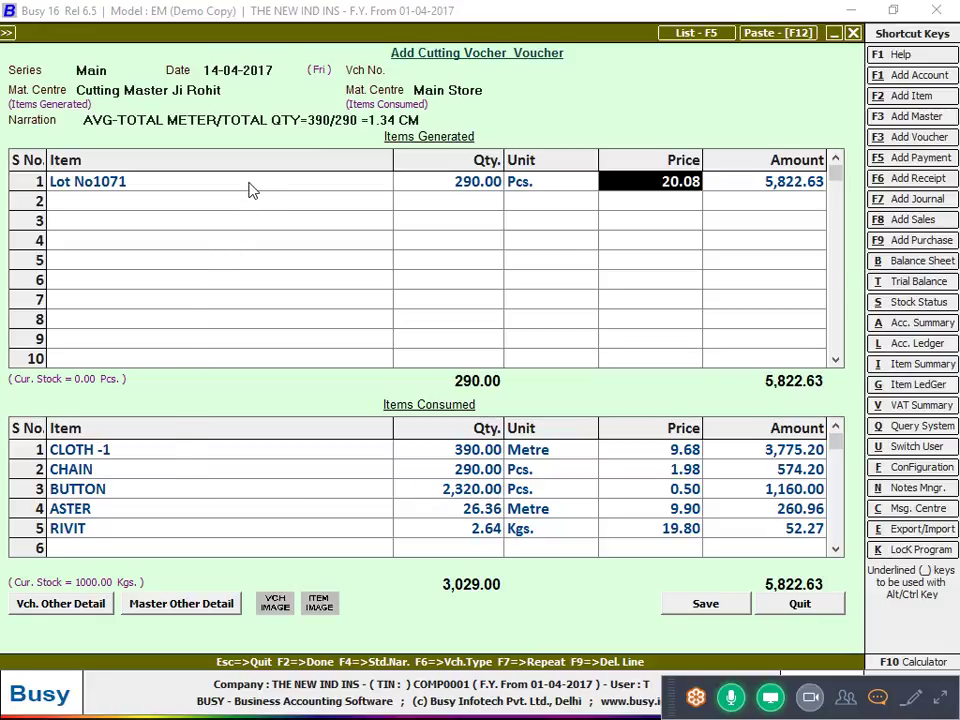
left_click(492, 190)
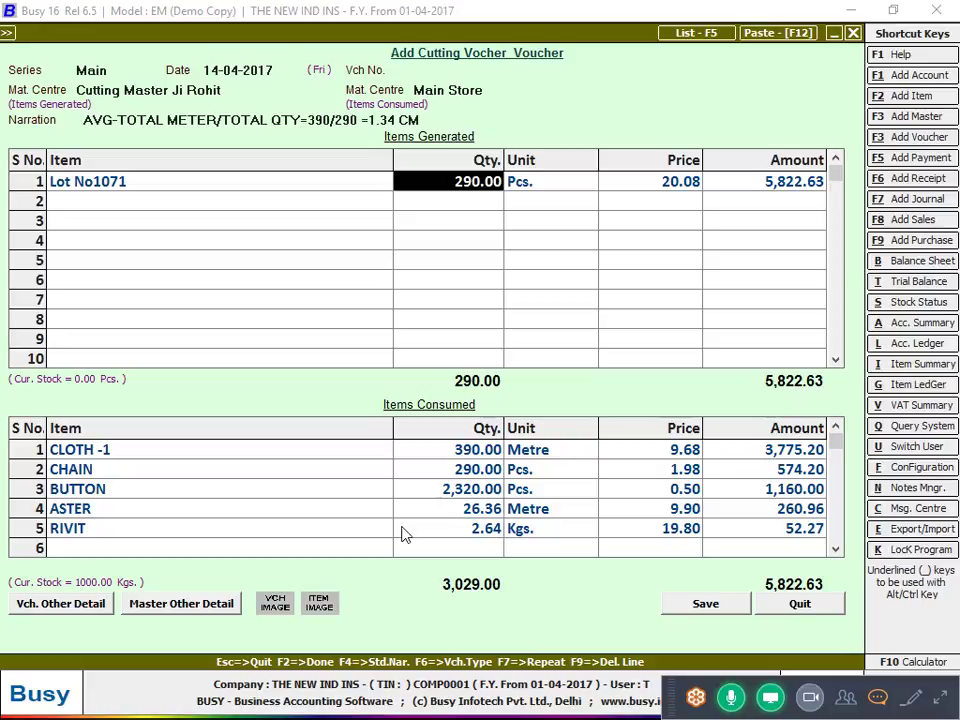
left_click(724, 606)
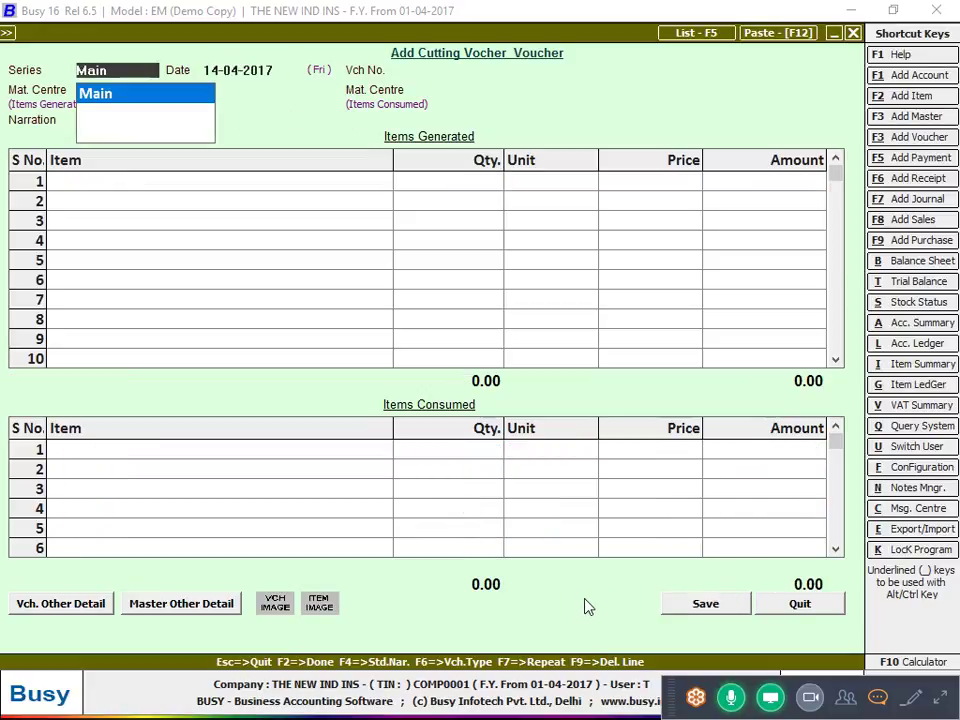
key("Escape")
key("Escape")
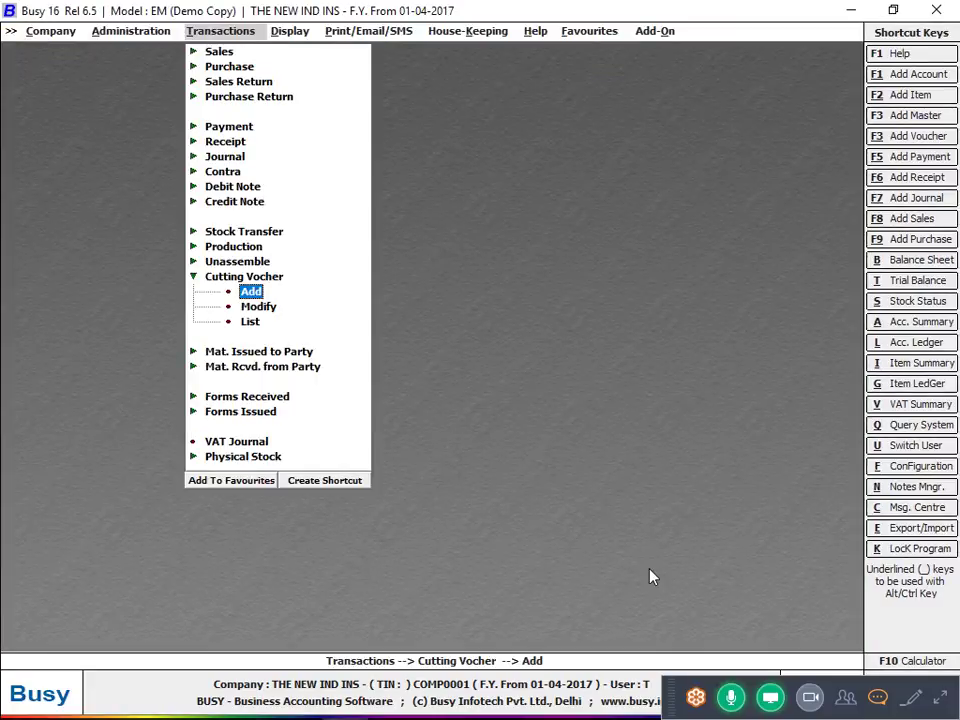
Open the saved Lot No1071 voucher from the Cutting Vocher list to view it, and close the voucher and register
left_click(251, 289)
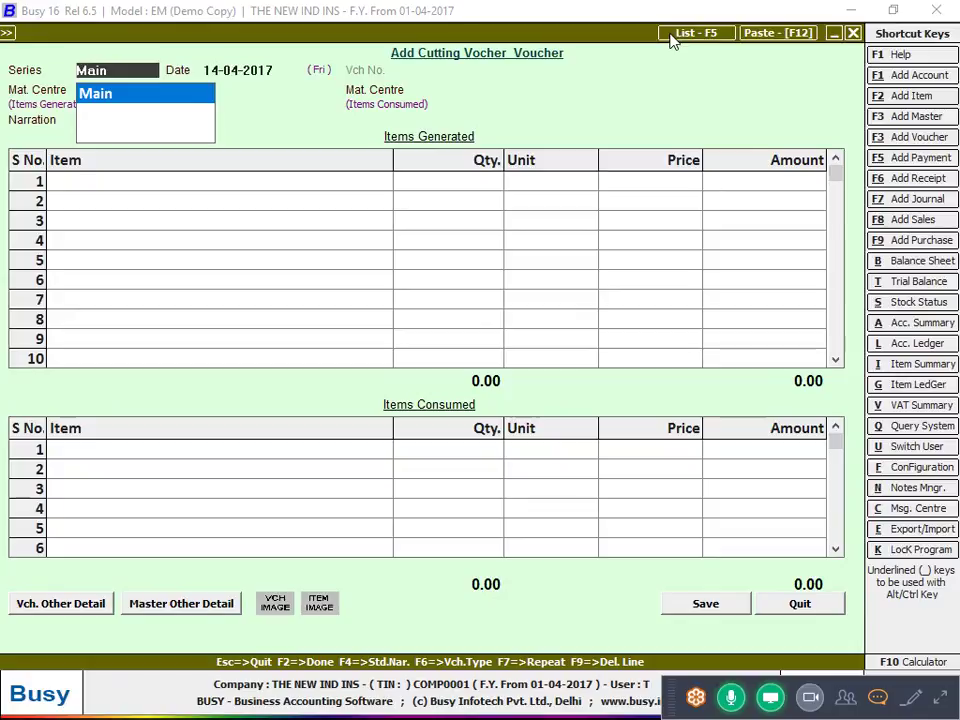
left_click(690, 31)
left_click(340, 137)
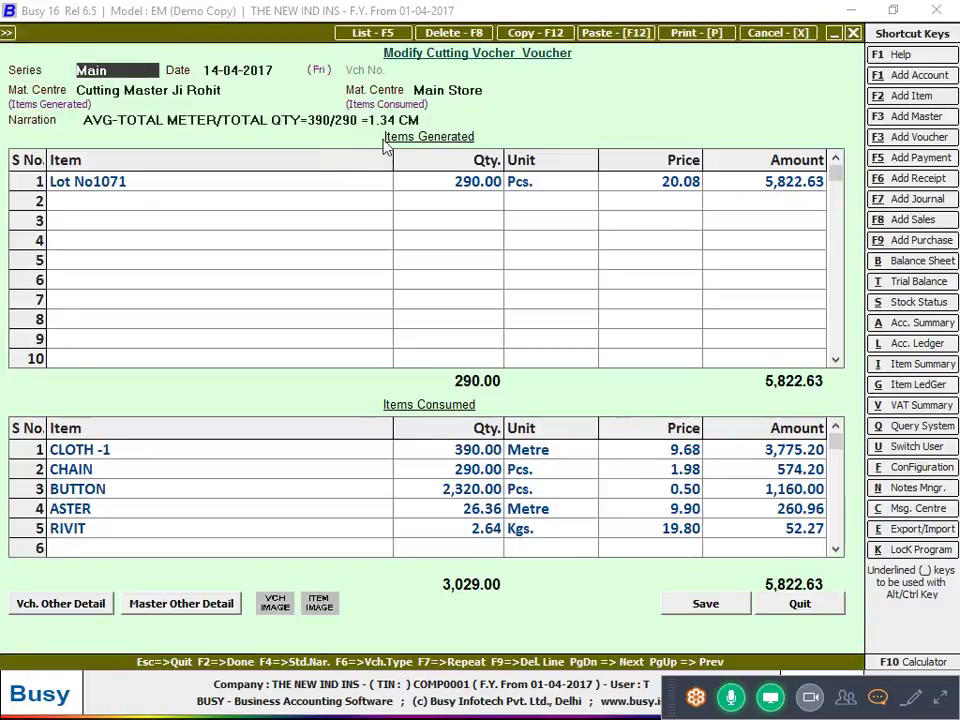
key("Escape")
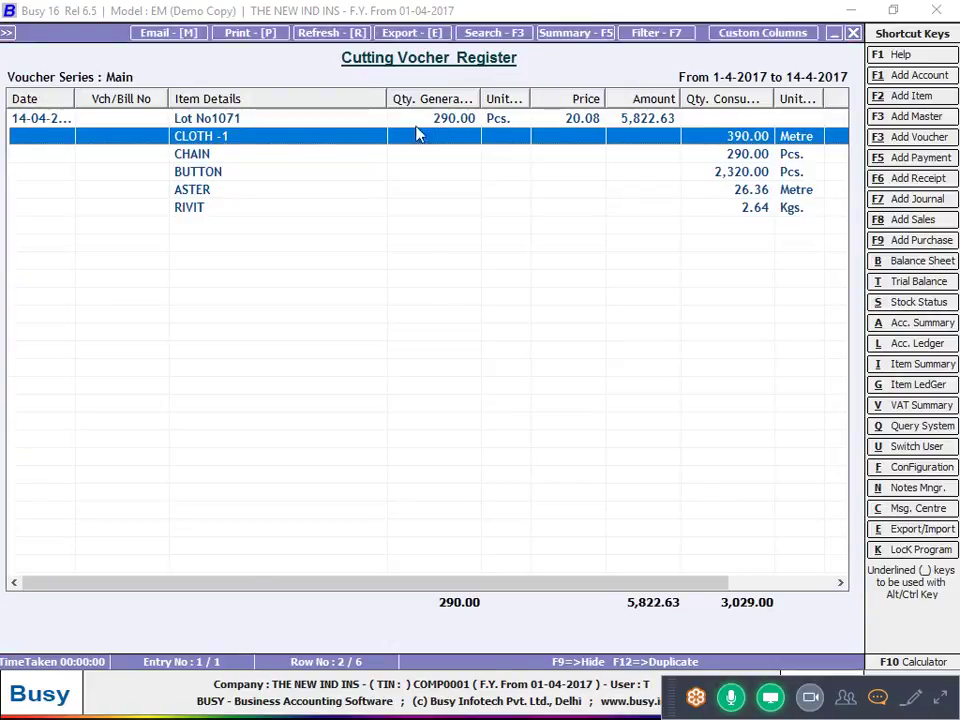
key("Escape")
key("Escape")
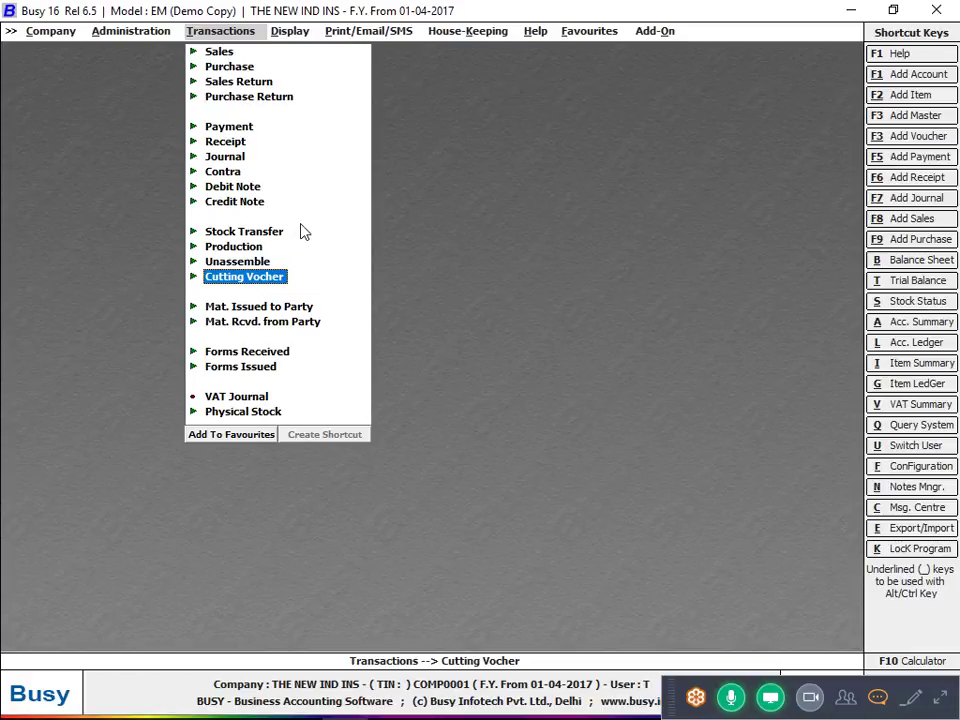
Close the company THE NEW IND INS and exit Busy
key("Escape")
key("Left")
key("Left")
key("Down")
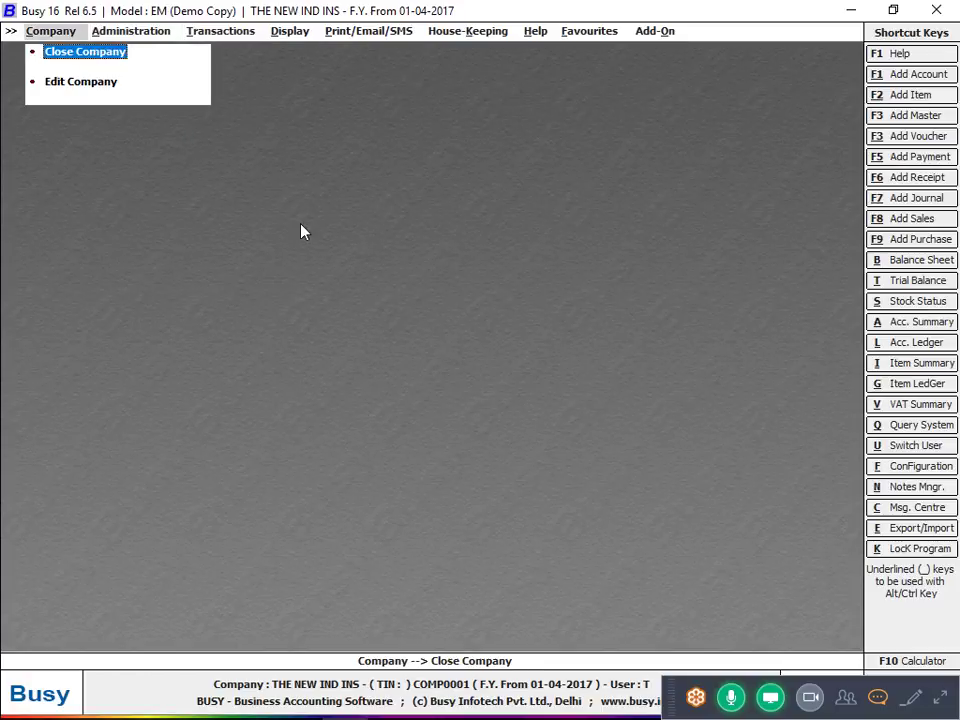
key("Return")
key("Return")
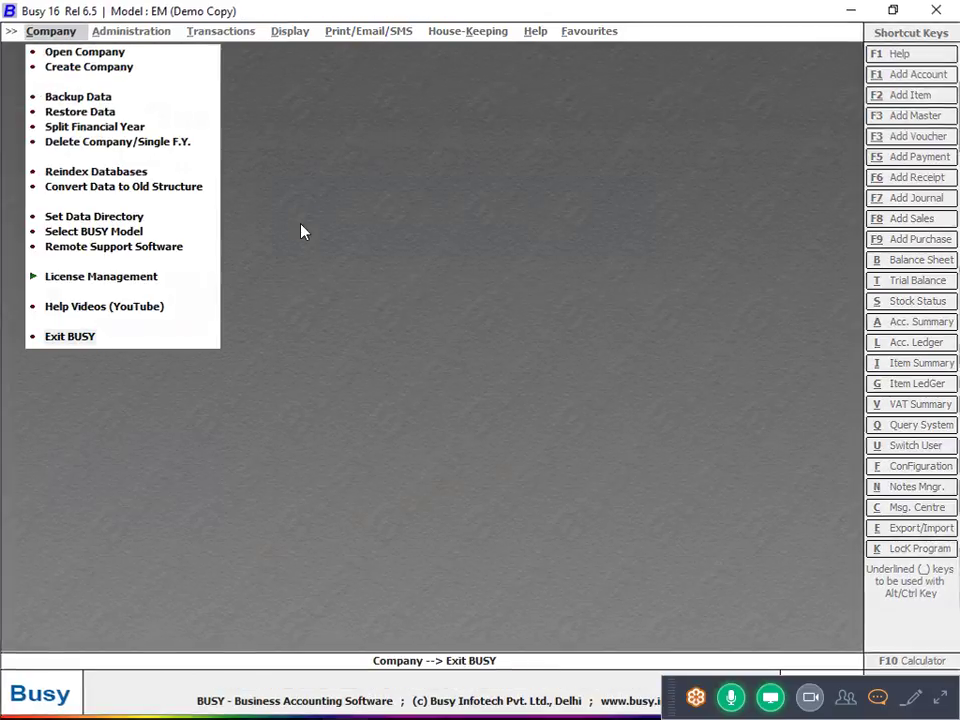
Refresh the desktop and expand the GoToMeeting control panel
right_click(279, 233)
left_click(315, 287)
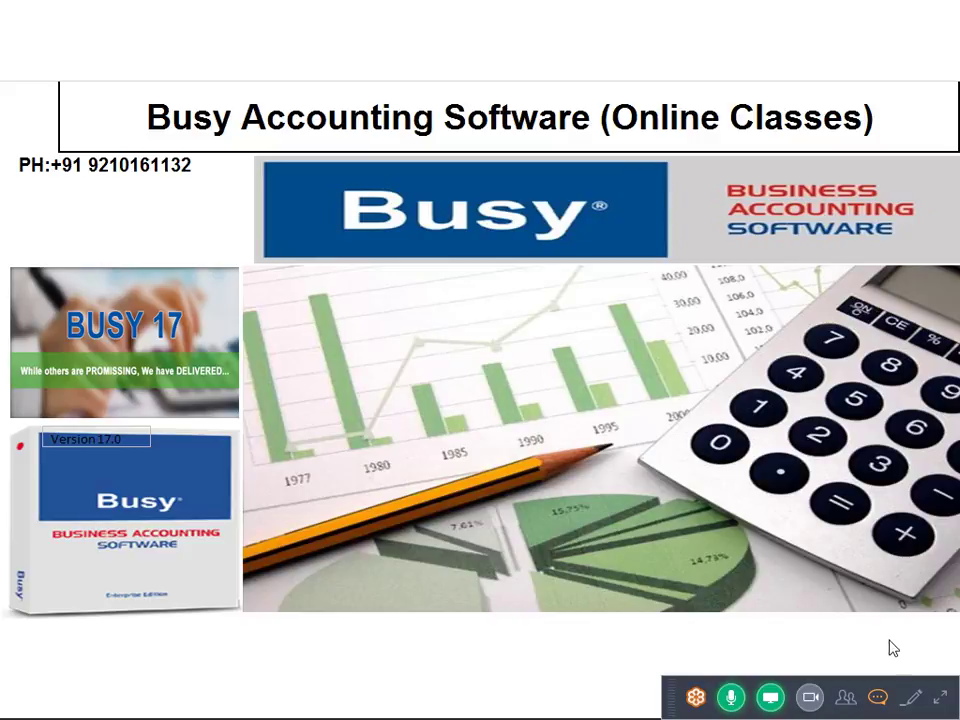
left_click(940, 698)
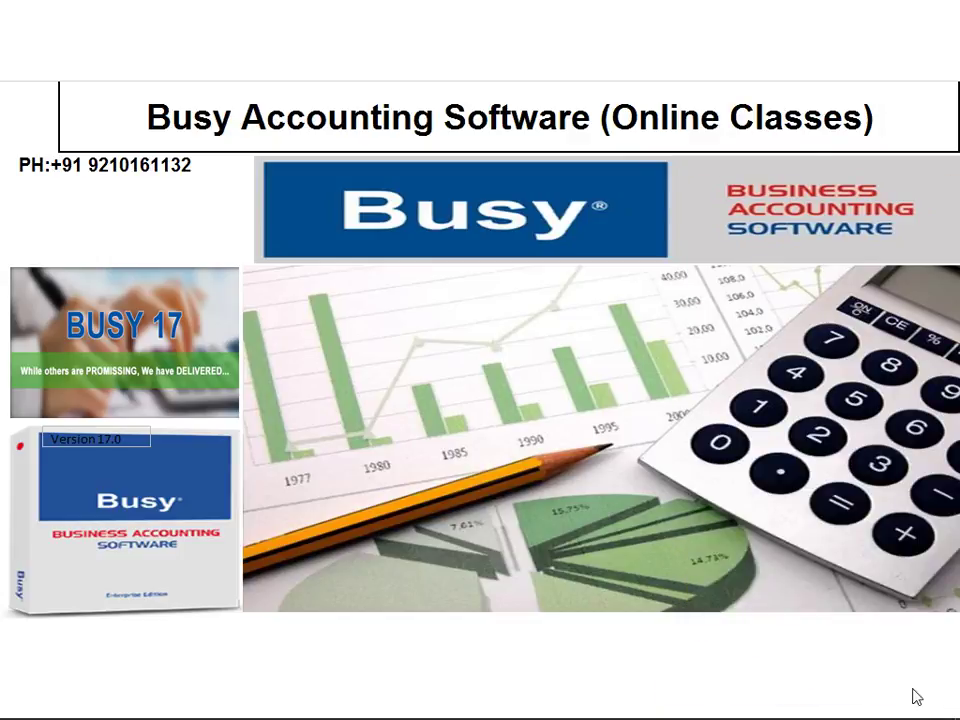